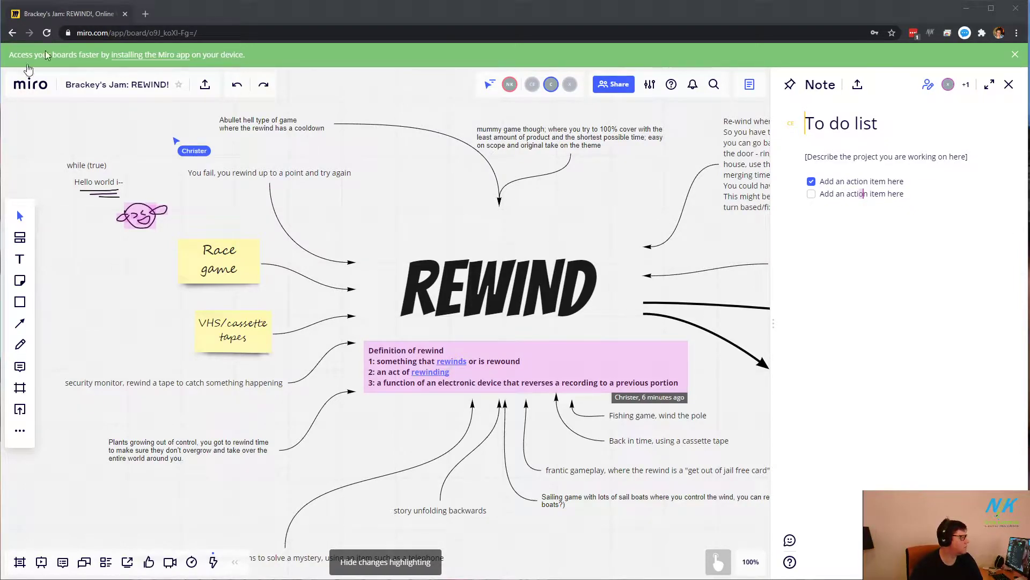
Step: Pull a new blank browser tab into its own window, return to the board, and lower the volume
{"action": "left_click", "coordinate": [146, 14]}
{"action": "left_click_drag", "start_coordinate": [198, 34], "coordinate": [729, 116]}
{"action": "left_click", "coordinate": [863, 193]}
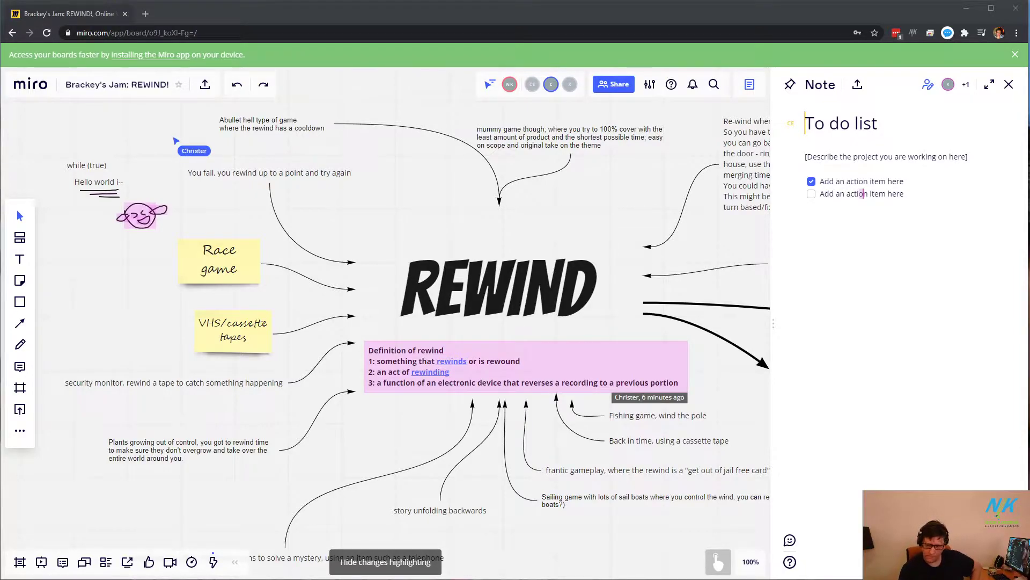
{"action": "key", "text": "XF86AudioLowerVolume"}
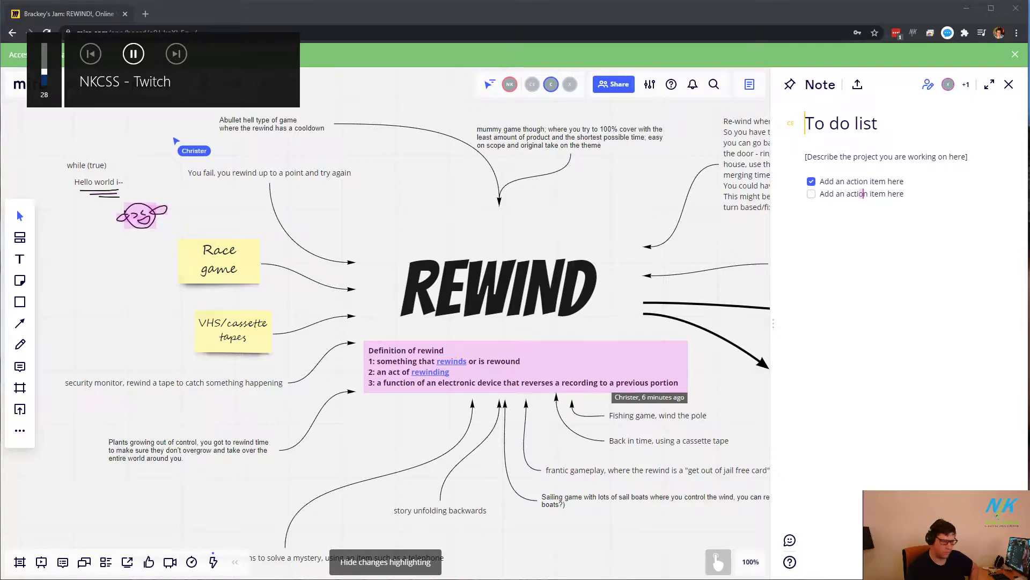
{"action": "key", "text": "XF86AudioLowerVolume"}
{"action": "key", "text": "XF86AudioLowerVolume"}
{"action": "key", "text": "XF86AudioLowerVolume"}
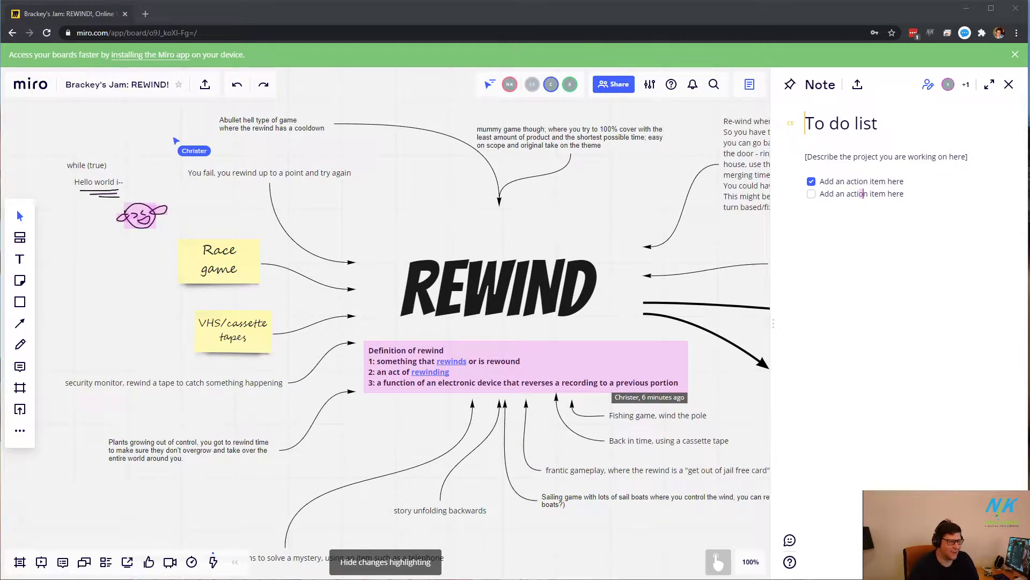
Step: Split off another blank tab into a separate window and bring the Miro board back
{"action": "left_click", "coordinate": [145, 14]}
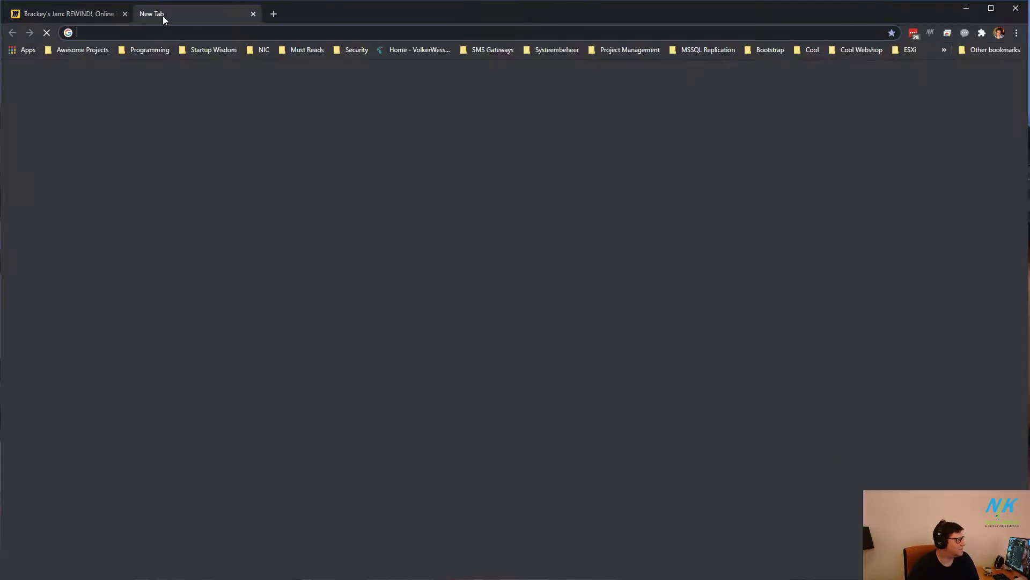
{"action": "left_click_drag", "start_coordinate": [163, 15], "coordinate": [935, 201]}
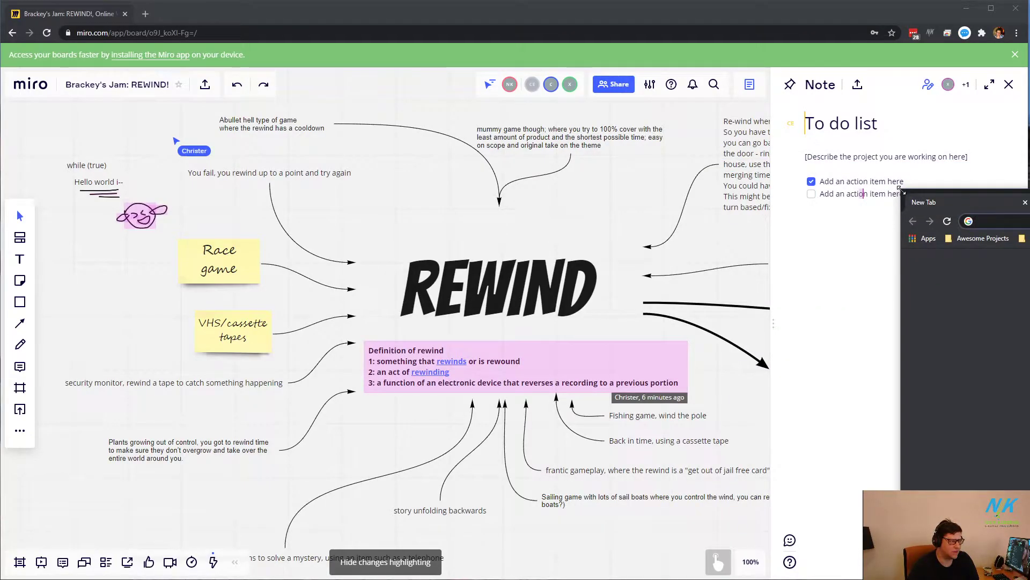
{"action": "left_click", "coordinate": [899, 189]}
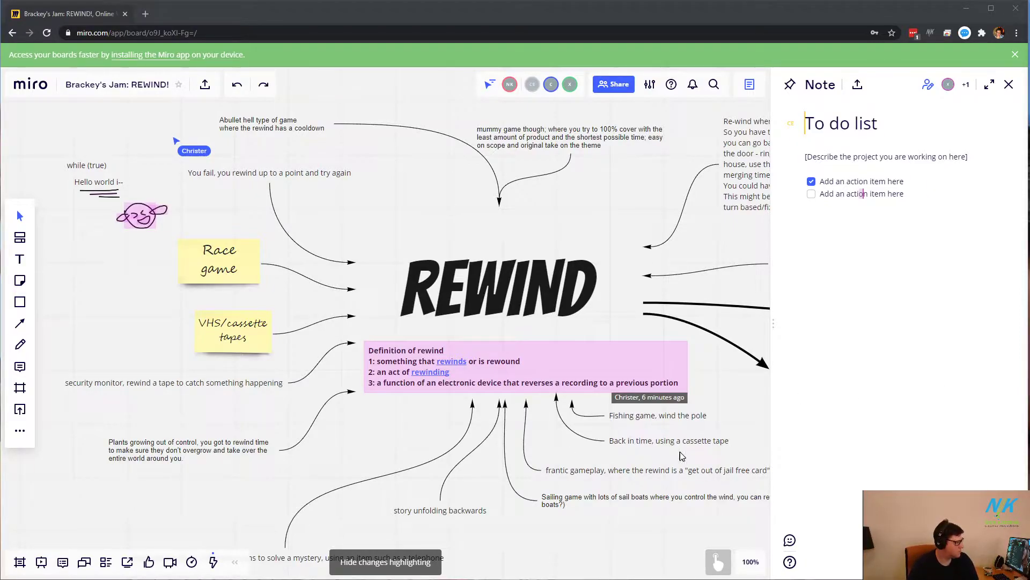
Step: Pan the canvas to centre the RE-WIND mind map with its wind and flying ideas
{"action": "left_click_drag", "start_coordinate": [724, 408], "coordinate": [256, 414]}
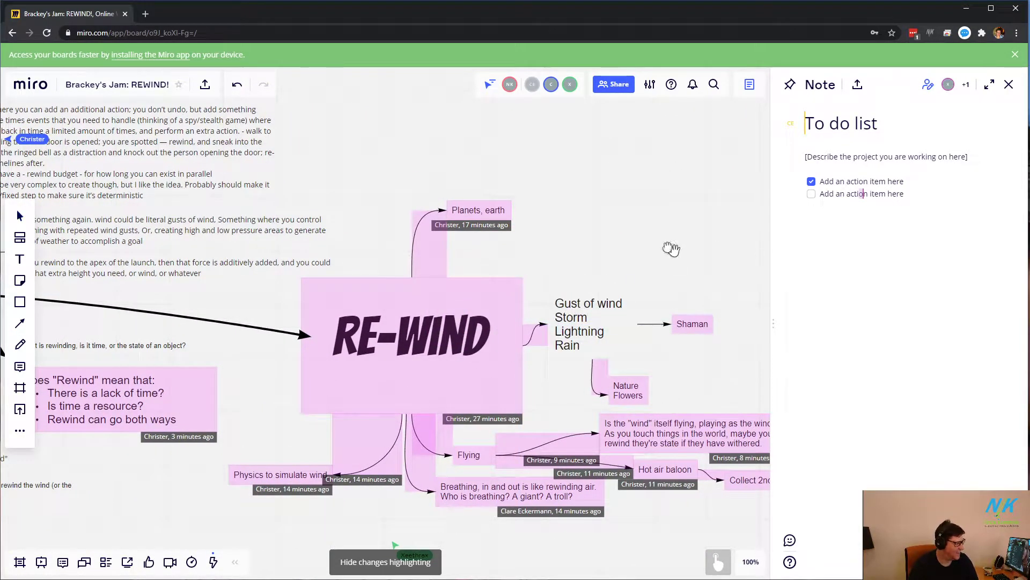
{"action": "left_click_drag", "start_coordinate": [671, 250], "coordinate": [494, 184]}
{"action": "left_click_drag", "start_coordinate": [644, 281], "coordinate": [683, 243]}
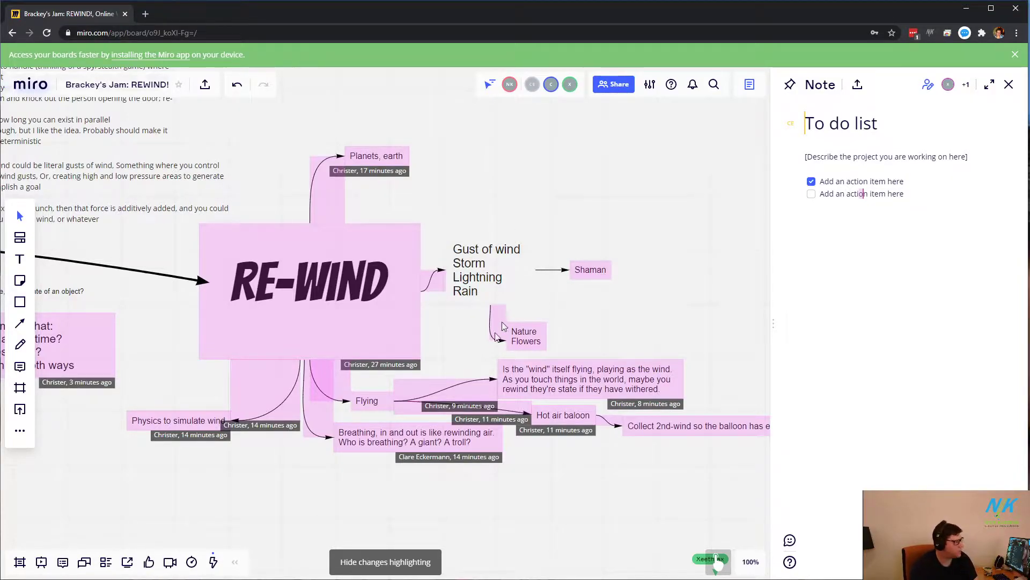
{"action": "left_click_drag", "start_coordinate": [544, 337], "coordinate": [539, 272]}
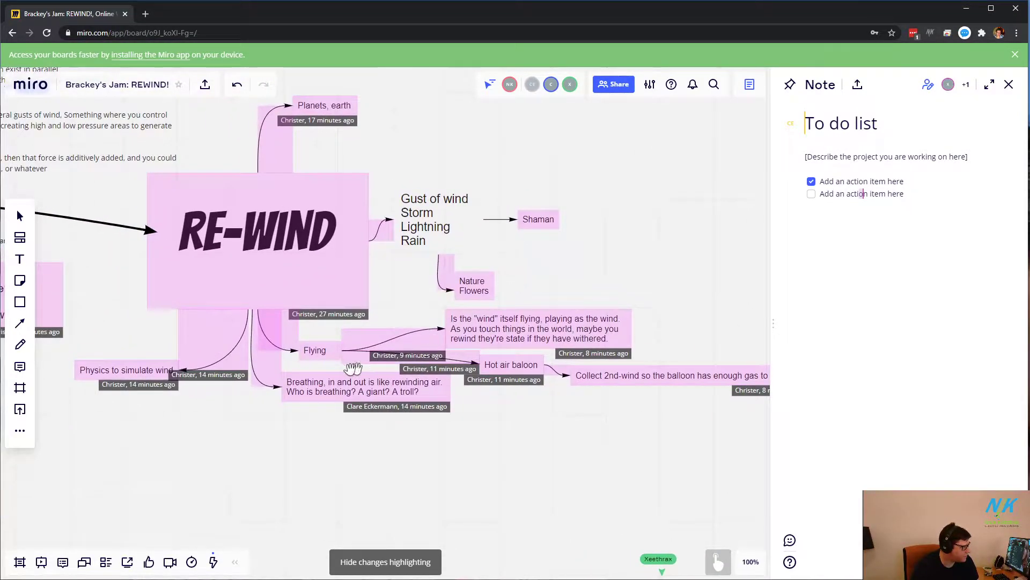
{"action": "scroll", "coordinate": [231, 368], "scroll_direction": "up", "scroll_amount": 2}
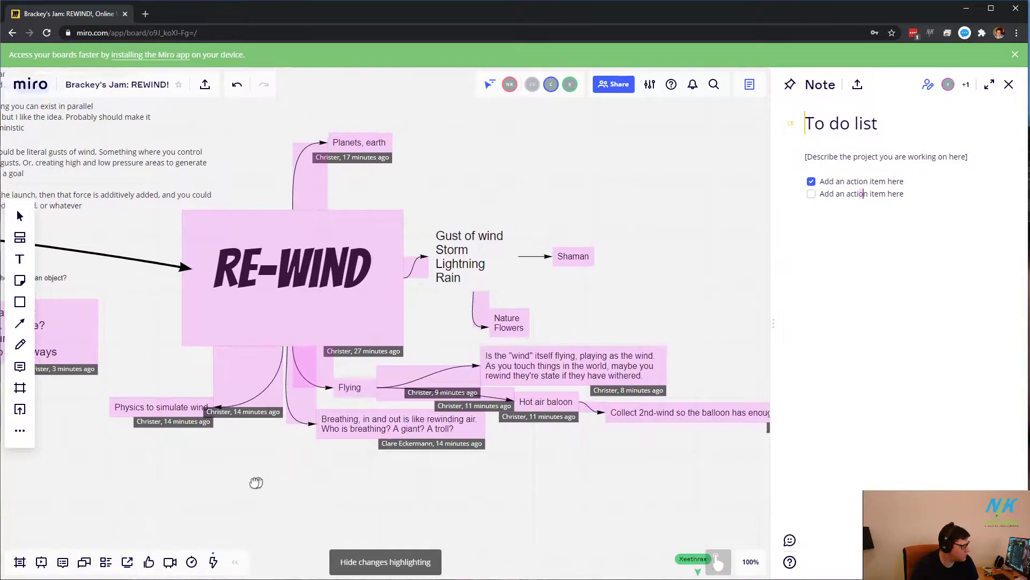
{"action": "left_click_drag", "start_coordinate": [220, 490], "coordinate": [274, 507]}
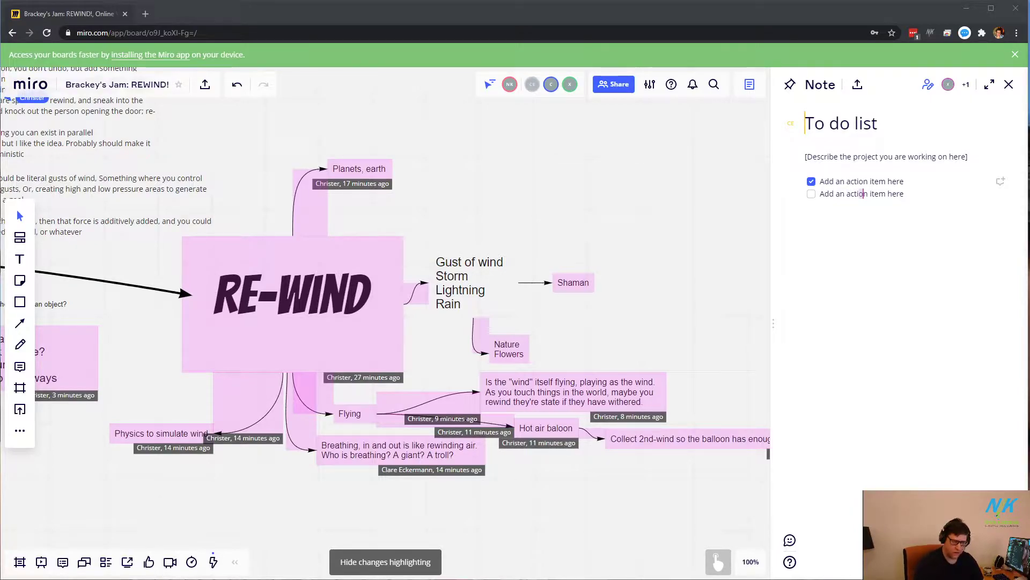
Step: Switch to the Discord window showing the show-off-your-stuff channel
{"action": "key", "text": "alt+Tab"}
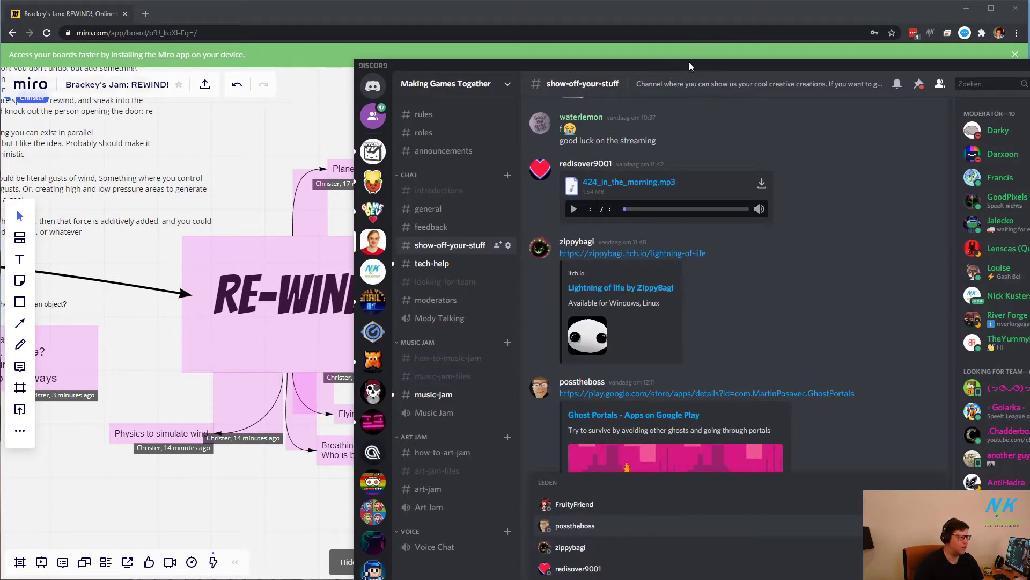
{"action": "left_click_drag", "start_coordinate": [690, 61], "coordinate": [517, 54]}
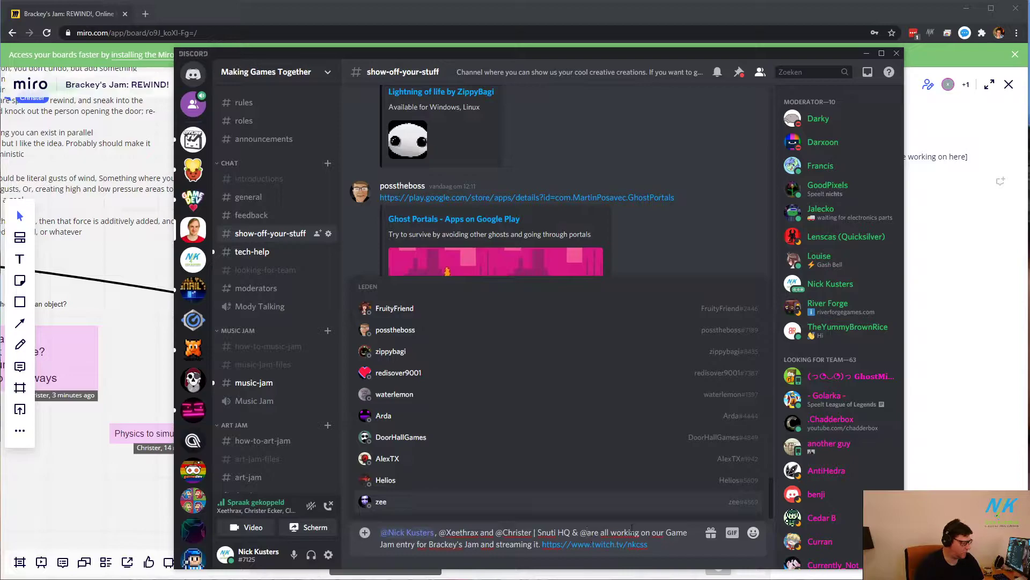
{"action": "key", "text": "Escape"}
{"action": "key", "text": "BackSpace"}
{"action": "key", "text": "BackSpace"}
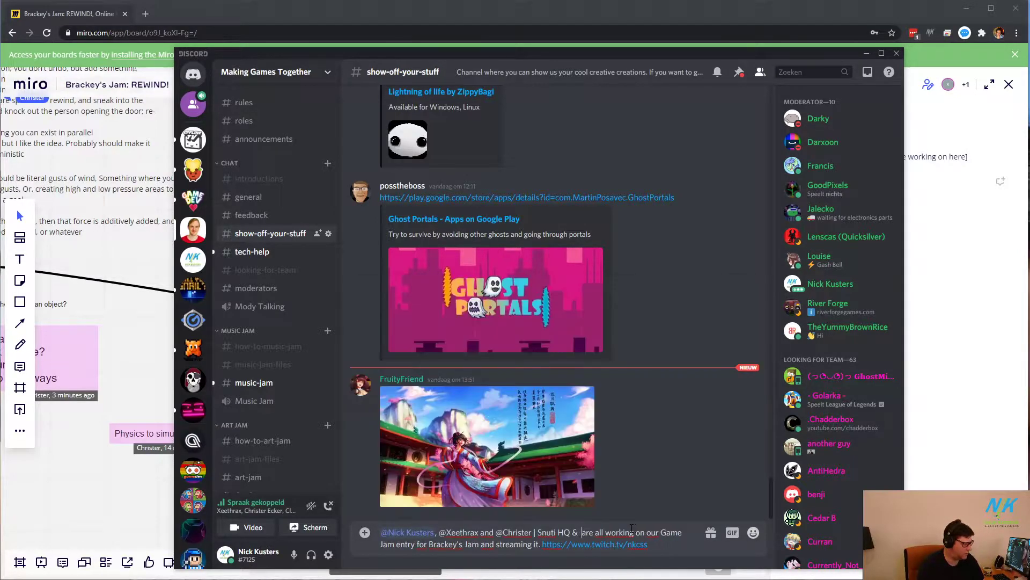
{"action": "type", "text": "@ "}
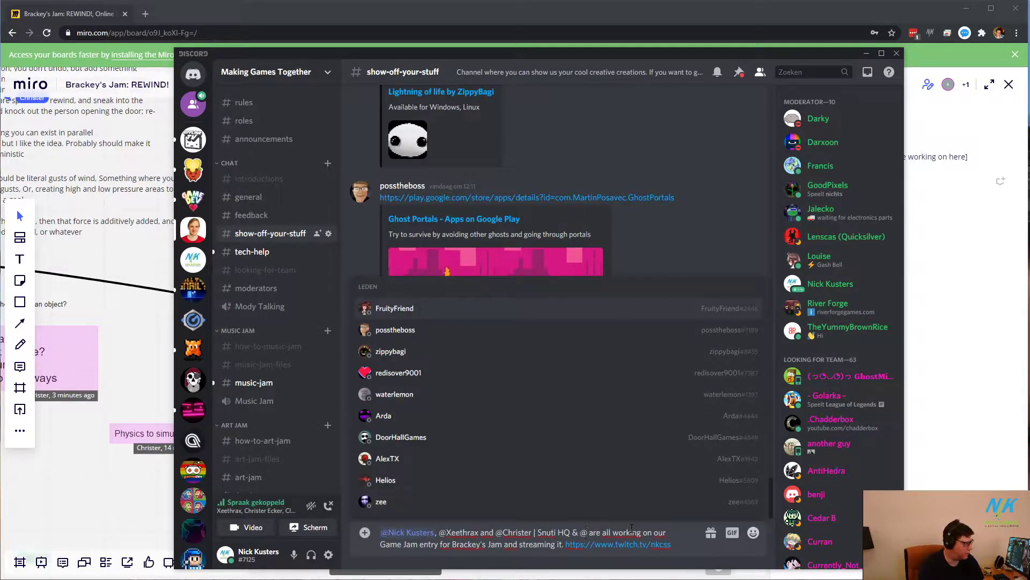
{"action": "type", "text": "clare"}
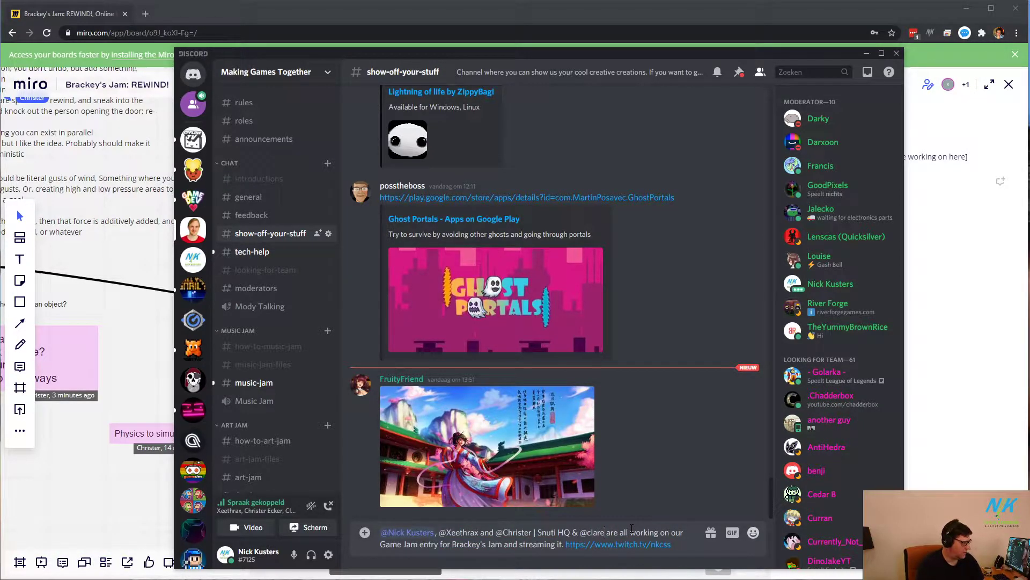
{"action": "key", "text": "shift+Home"}
{"action": "key", "text": "BackSpace"}
{"action": "type", "text": "@c"}
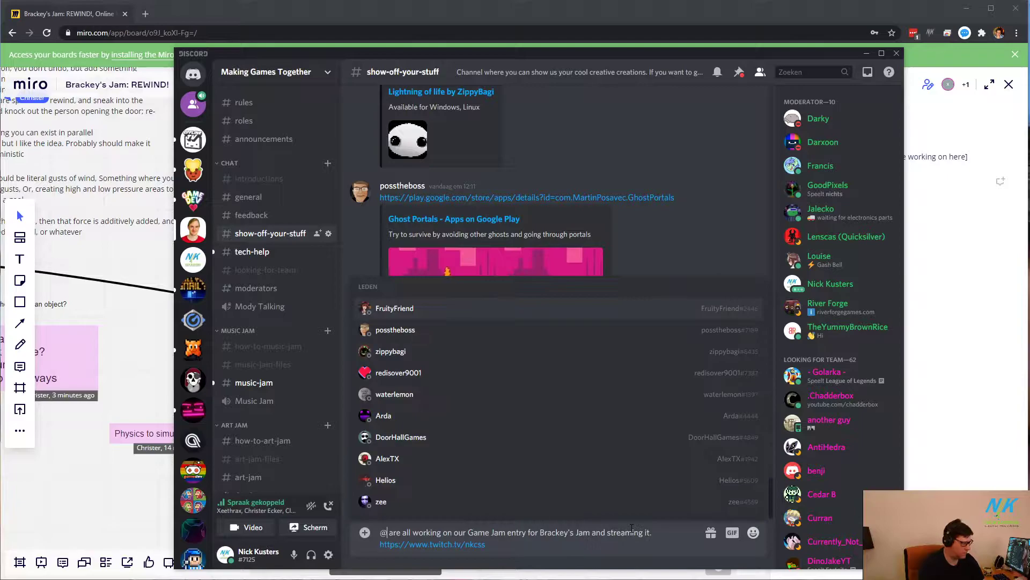
{"action": "key", "text": "BackSpace"}
{"action": "key", "text": "BackSpace"}
{"action": "type", "text": "@chi"}
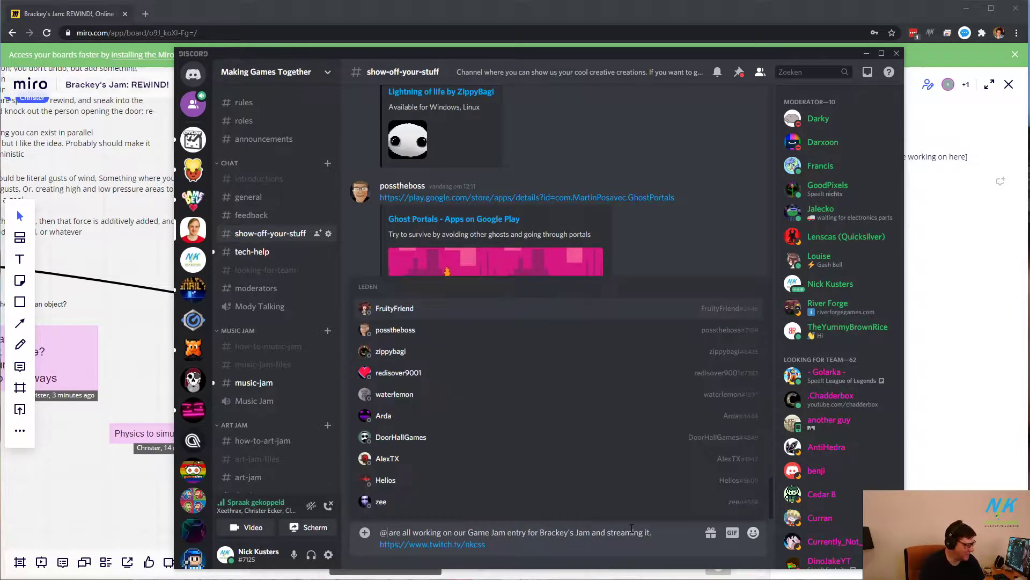
{"action": "type", "text": "ris"}
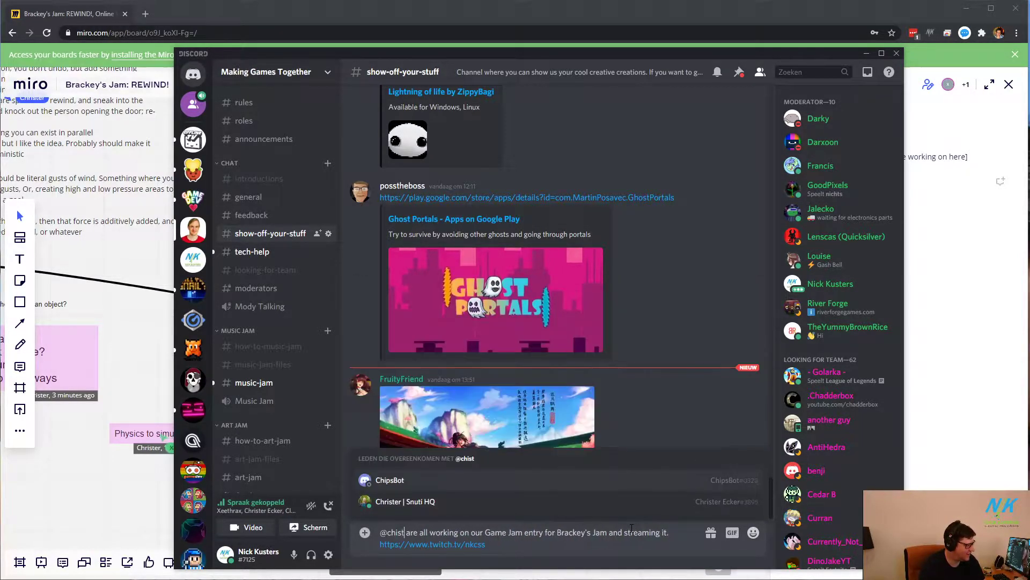
{"action": "key", "text": "Return"}
{"action": "type", "text": ", @xee"}
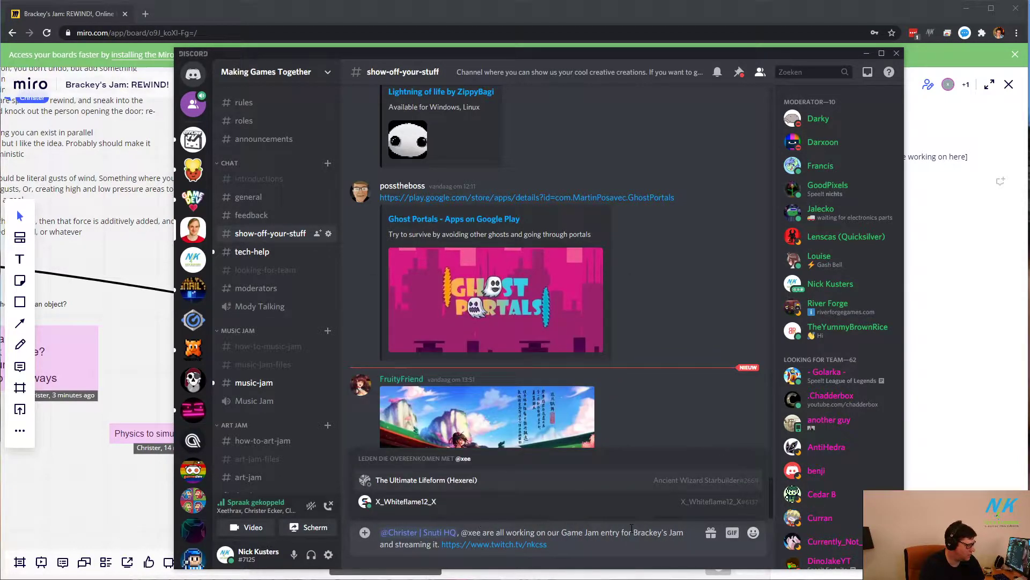
{"action": "key", "text": "BackSpace"}
{"action": "key", "text": "BackSpace"}
{"action": "key", "text": "BackSpace"}
{"action": "key", "text": "BackSpace"}
{"action": "key", "text": "BackSpace"}
{"action": "key", "text": "BackSpace"}
Step: Finish the Game Jam stream announcement naming the teammates and send it
{"action": "type", "text": "Clare and Xee"}
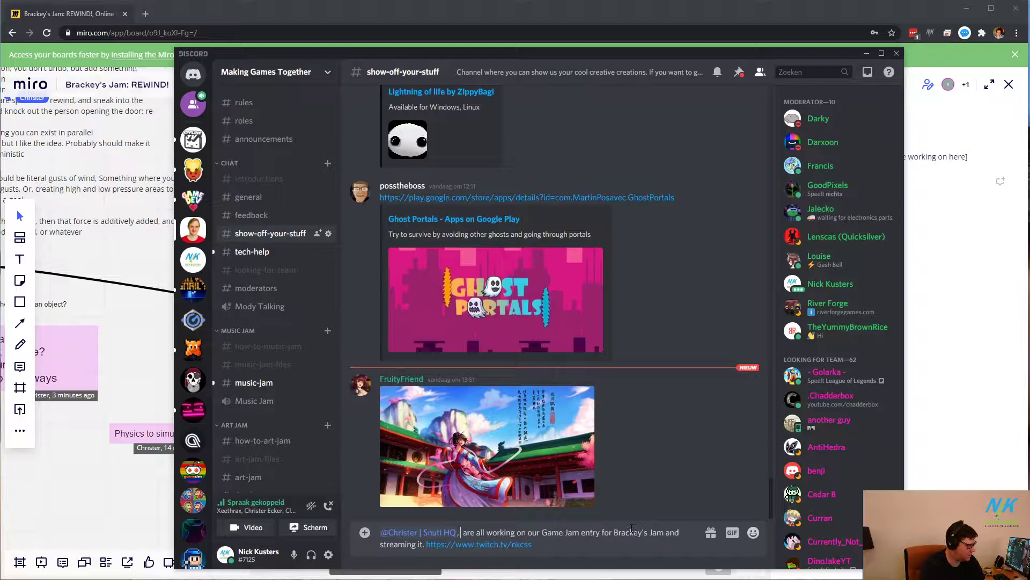
{"action": "type", "text": "thrax"}
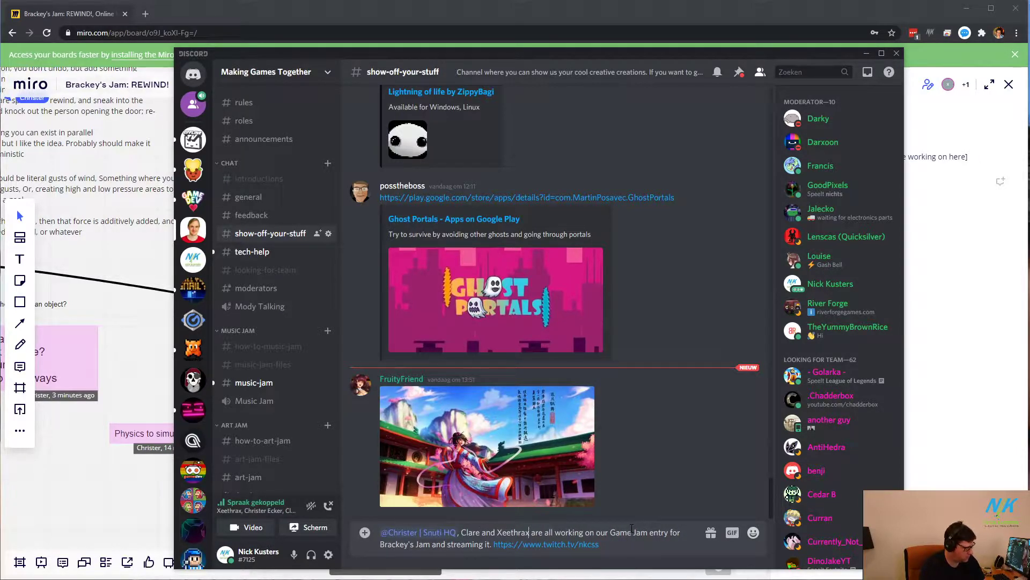
{"action": "type", "text": " and I"}
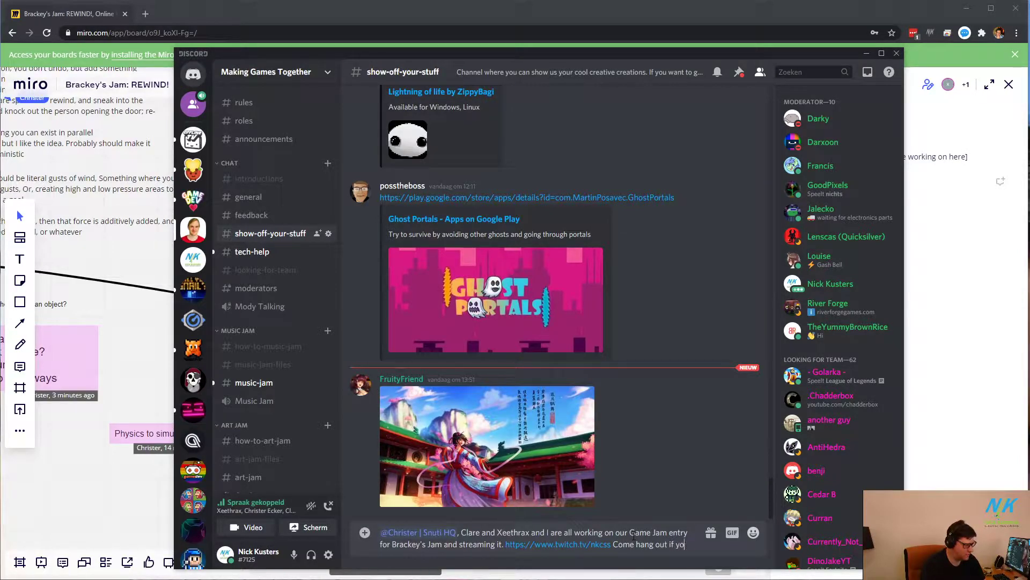
{"action": "type", "text": "u want :)"}
{"action": "key", "text": "Return"}
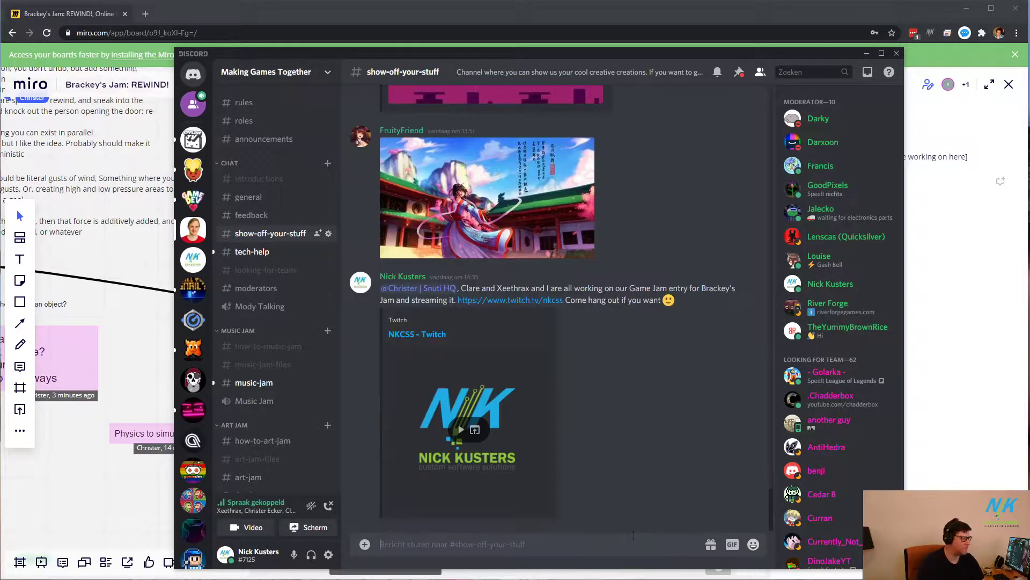
Step: View the #general channel, then minimize Discord to reveal the Miro board
{"action": "left_click", "coordinate": [256, 198]}
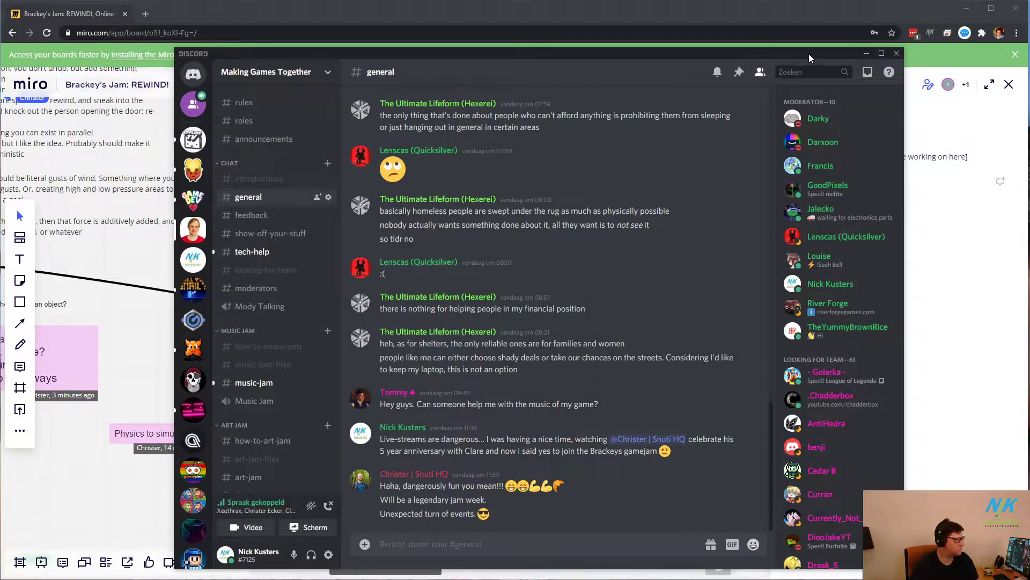
{"action": "left_click", "coordinate": [866, 53]}
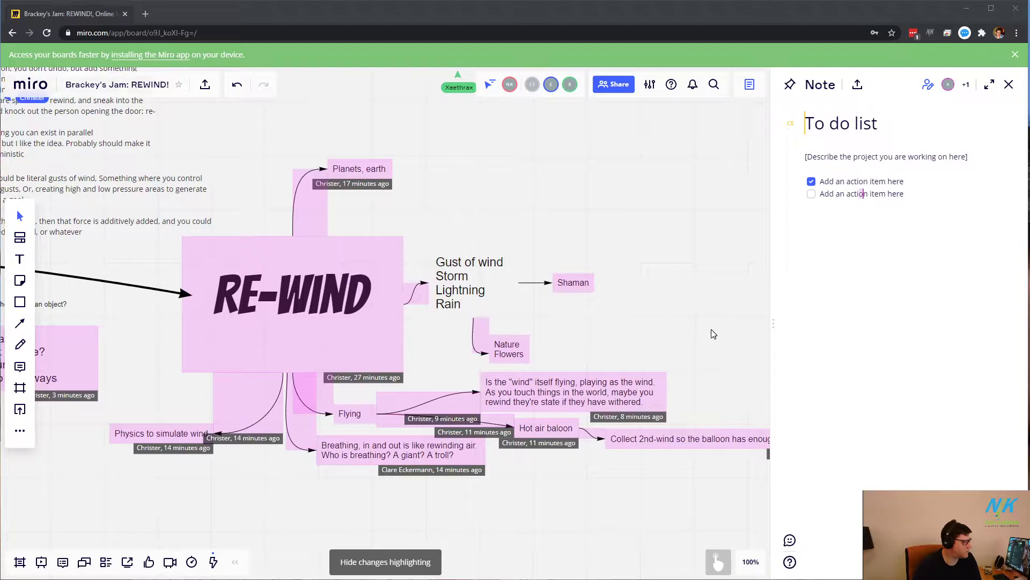
Step: Nudge the mind map into view and split a new blank tab into its own window
{"action": "left_click_drag", "start_coordinate": [713, 333], "coordinate": [633, 330]}
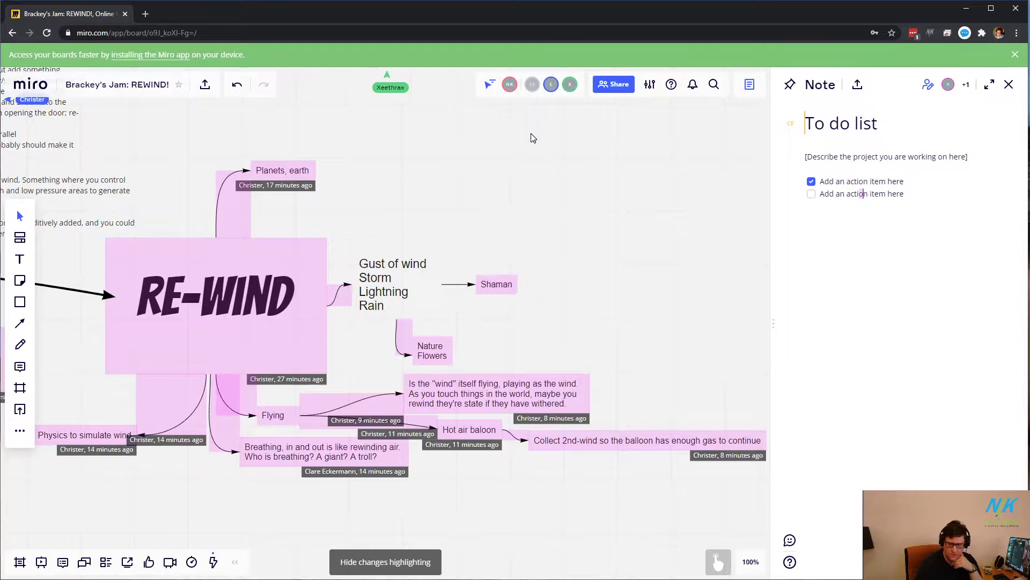
{"action": "left_click", "coordinate": [145, 18]}
{"action": "left_click_drag", "start_coordinate": [177, 15], "coordinate": [1029, 163]}
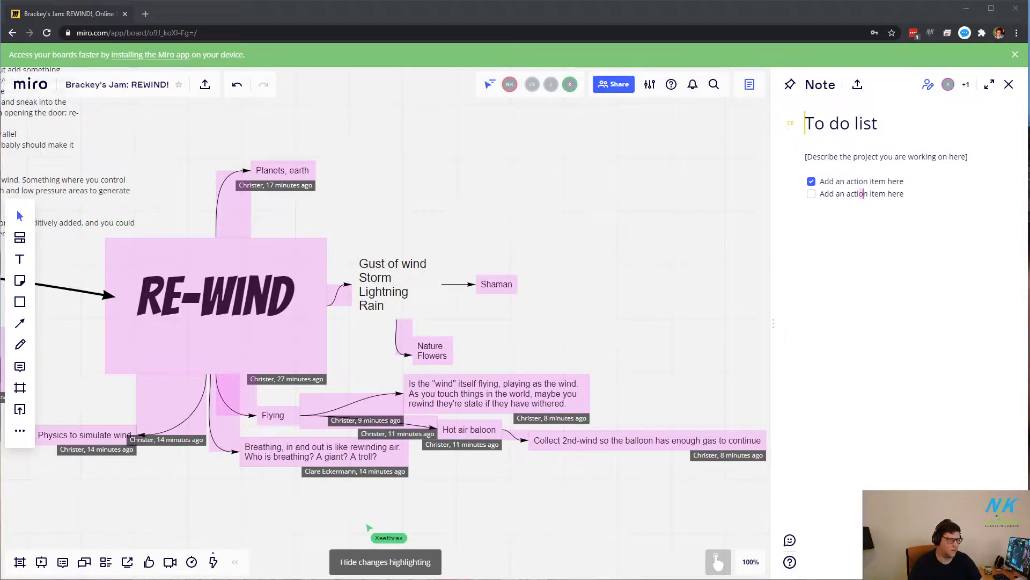
{"action": "left_click_drag", "start_coordinate": [1029, 54], "coordinate": [474, 36]}
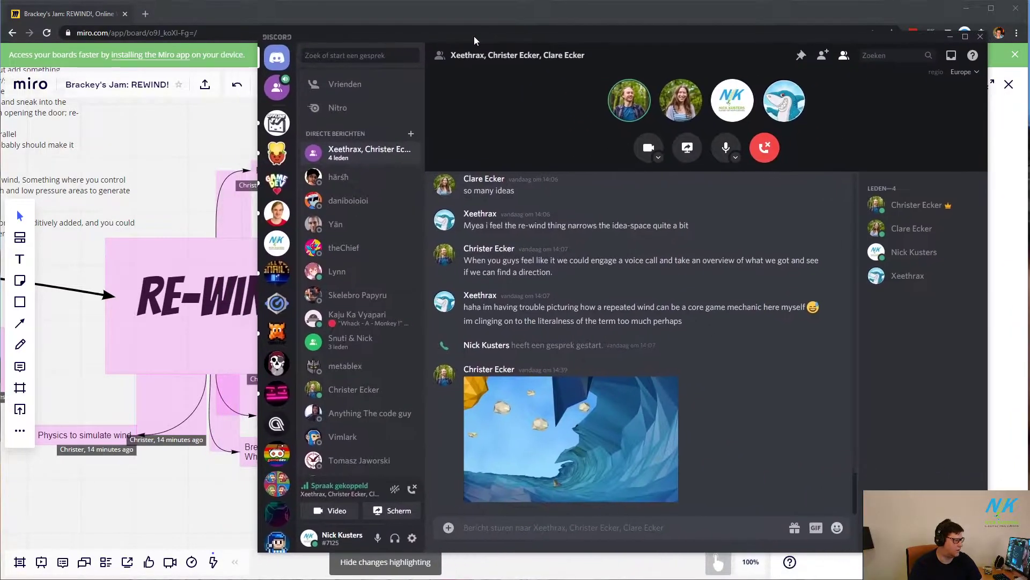
{"action": "left_click", "coordinate": [561, 440]}
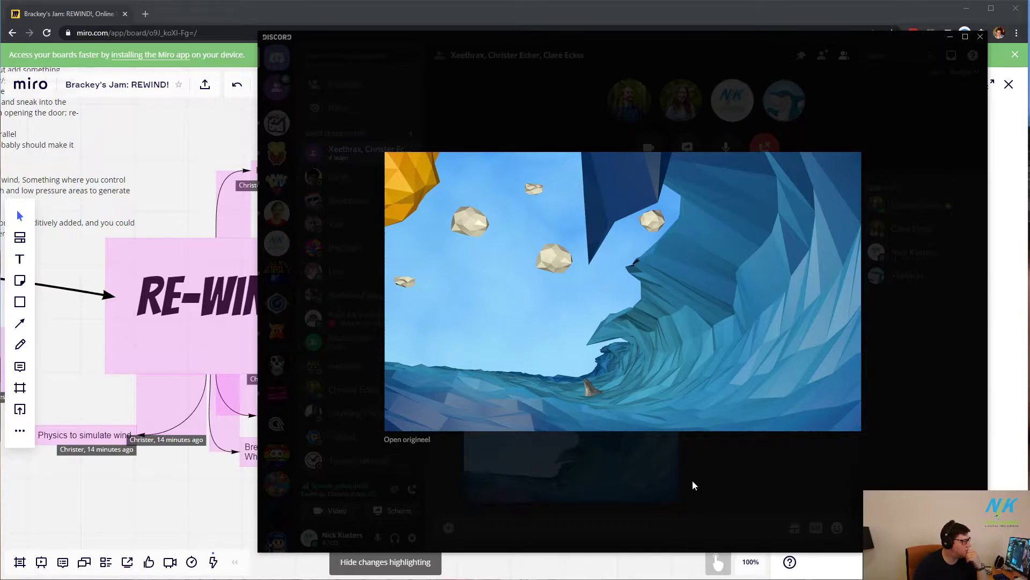
{"action": "left_click", "coordinate": [659, 478]}
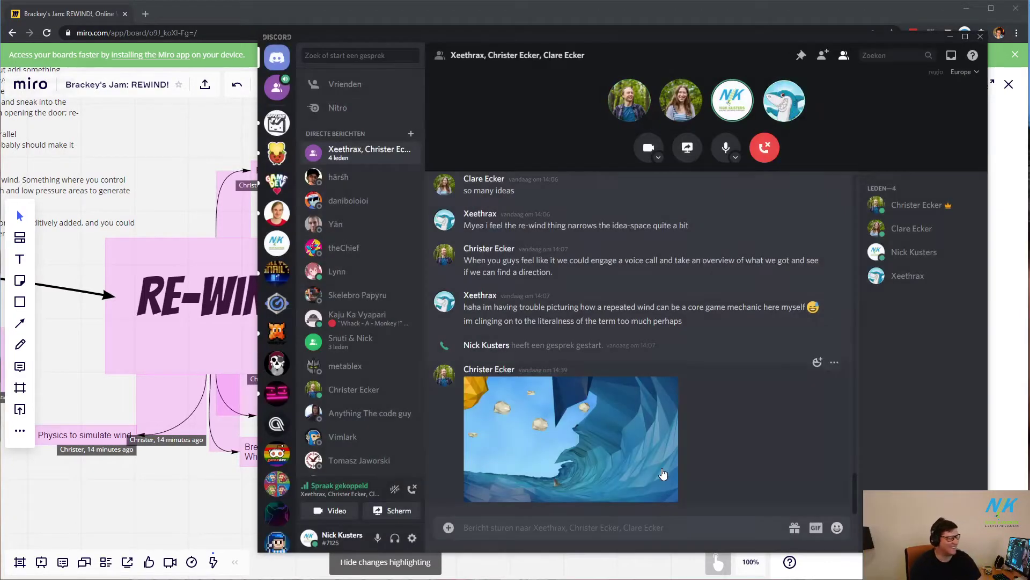
{"action": "left_click", "coordinate": [578, 36]}
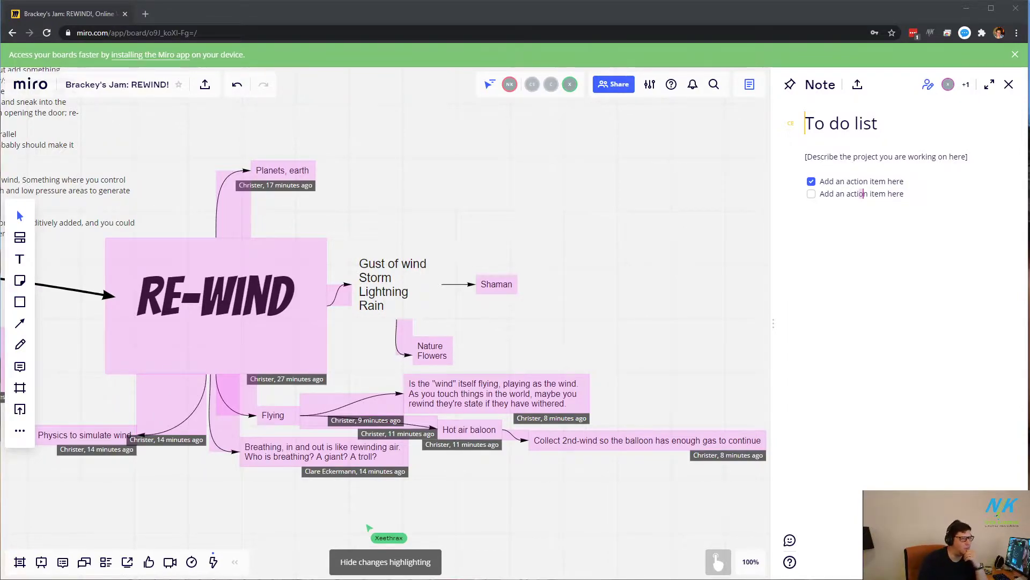
Step: Switch back to Discord and shift its window left over the Miro board
{"action": "key", "text": "alt+Tab"}
{"action": "left_click_drag", "start_coordinate": [722, 54], "coordinate": [555, 43]}
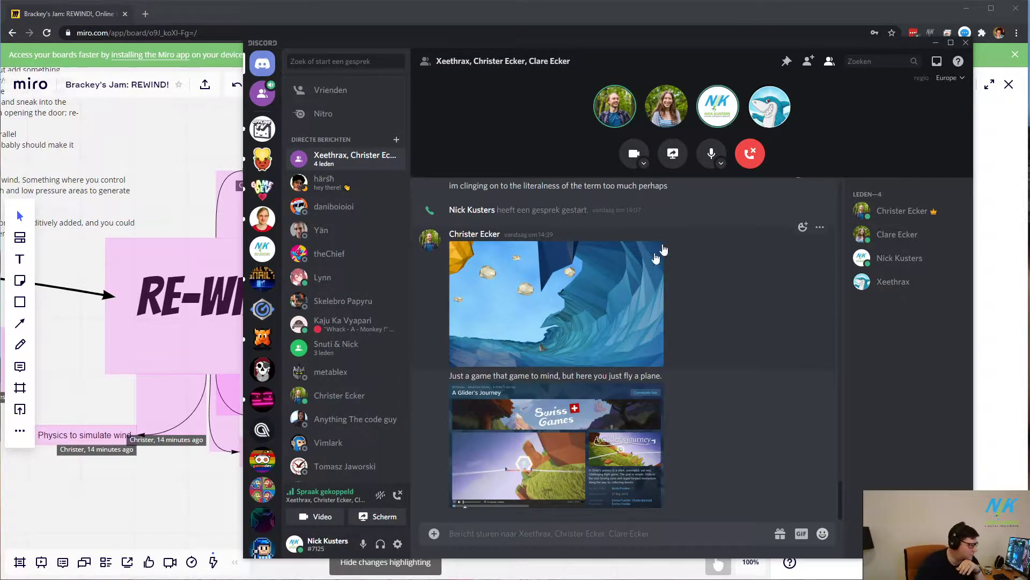
Step: Enlarge the A Glider's Journey Steam preview image in the group chat
{"action": "left_click", "coordinate": [502, 454]}
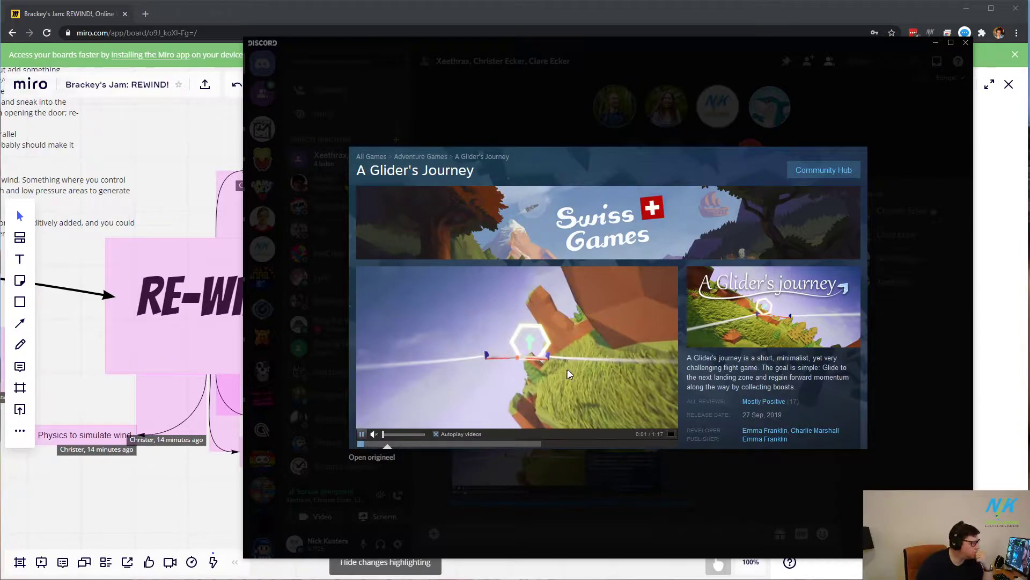
Step: Close the enlarged preview and open the A Glider's Journey store.steampowered.com link
{"action": "left_click", "coordinate": [497, 477]}
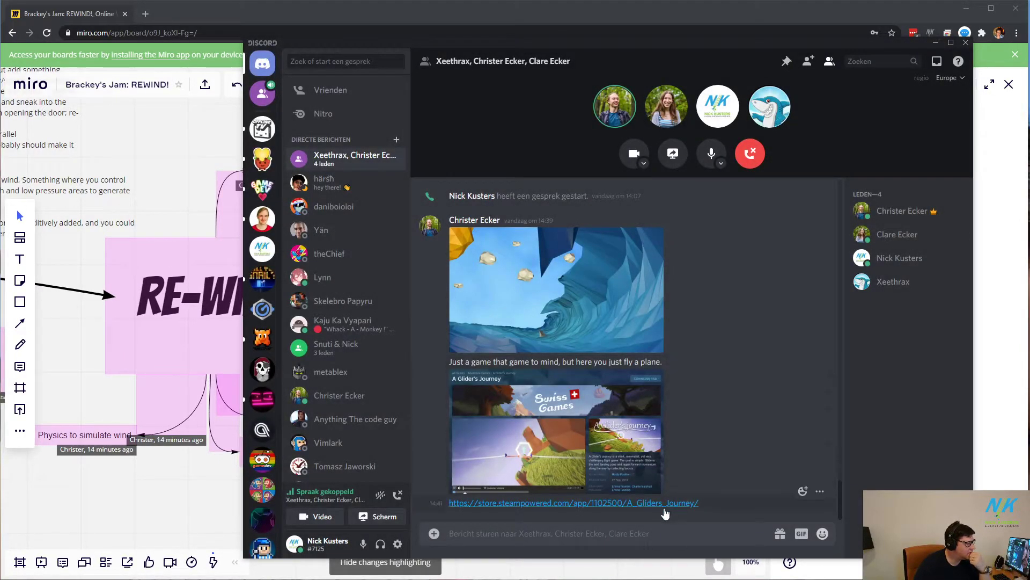
{"action": "left_click", "coordinate": [515, 503]}
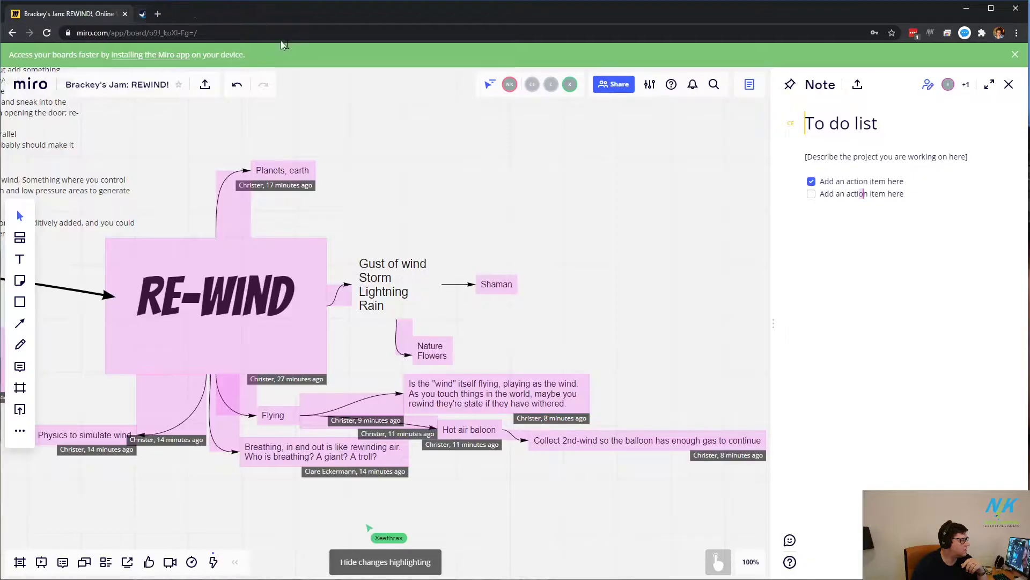
Step: Close the Steam tab to return to the Miro RE-WIND board
{"action": "left_click", "coordinate": [252, 14]}
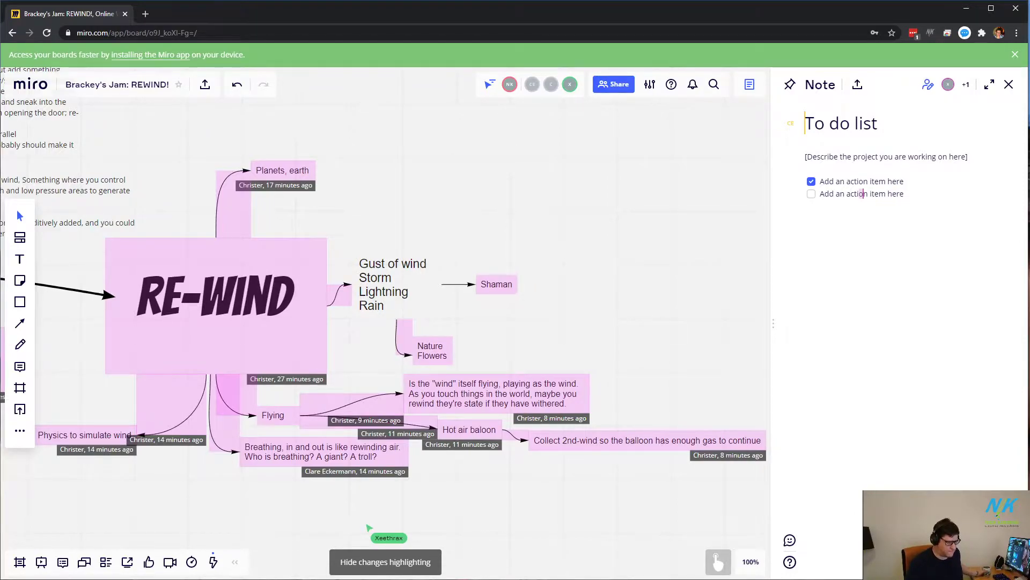
{"action": "key", "text": "alt+Tab"}
Step: Check the Discord call window, then bring up translation-script.txt in Notepad++
{"action": "key", "text": "alt+Tab"}
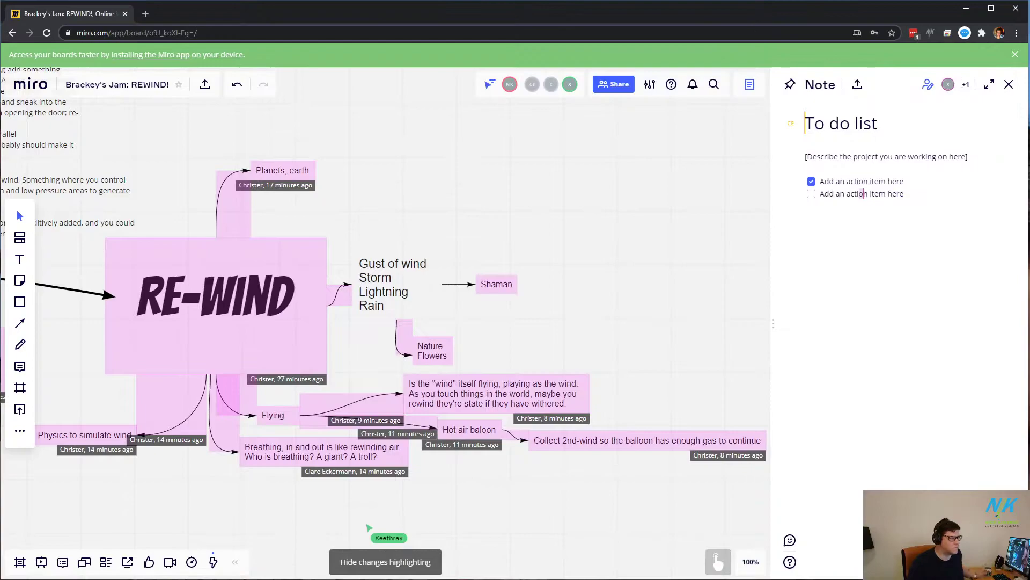
{"action": "key", "text": "alt+Tab"}
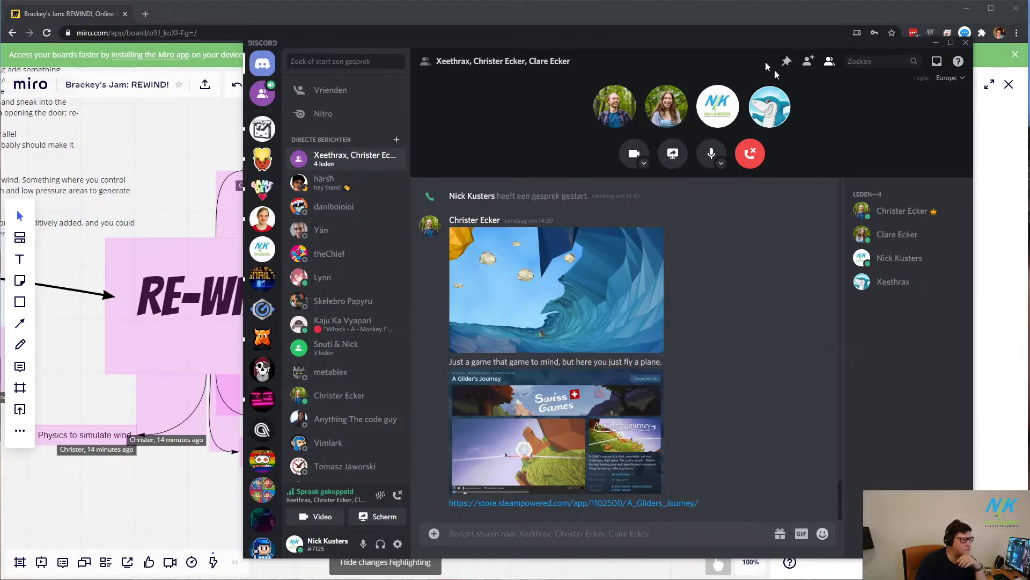
{"action": "key", "text": "alt+Tab"}
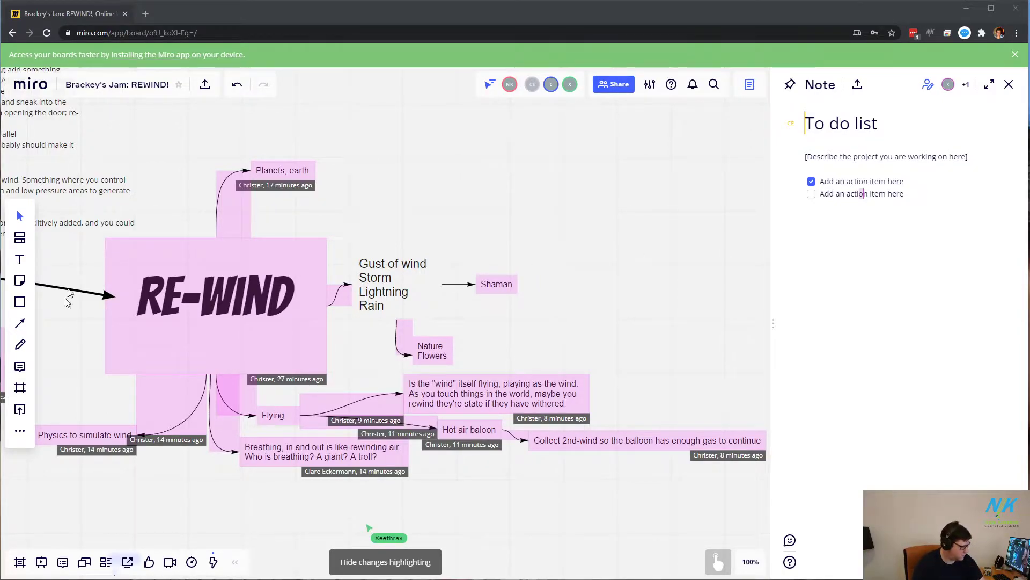
{"action": "key", "text": "alt+Tab"}
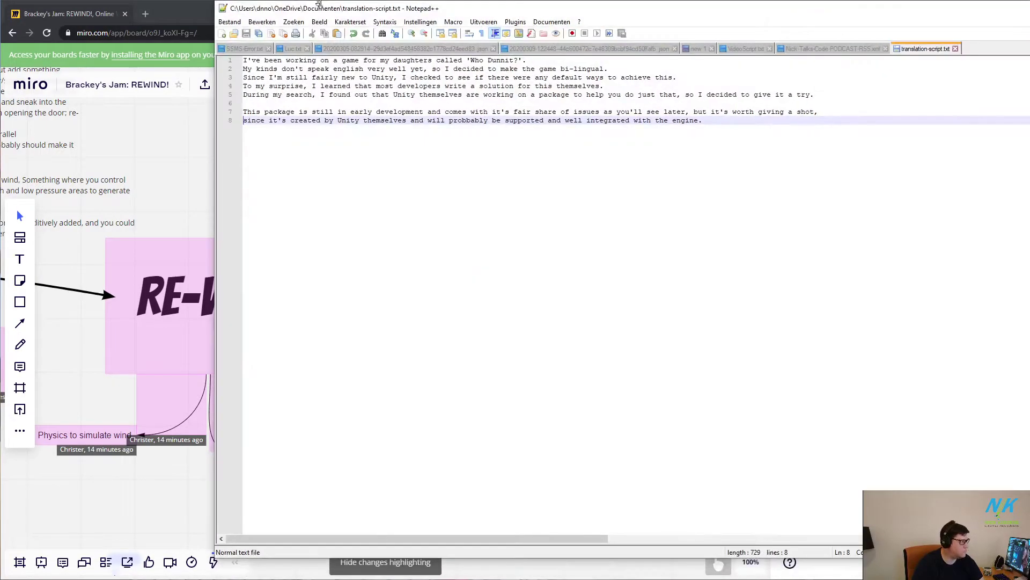
Step: Create a new Notepad++ document in a smaller window beside the board, reading '- Sailboat game' with a new dash line
{"action": "left_click", "coordinate": [223, 32]}
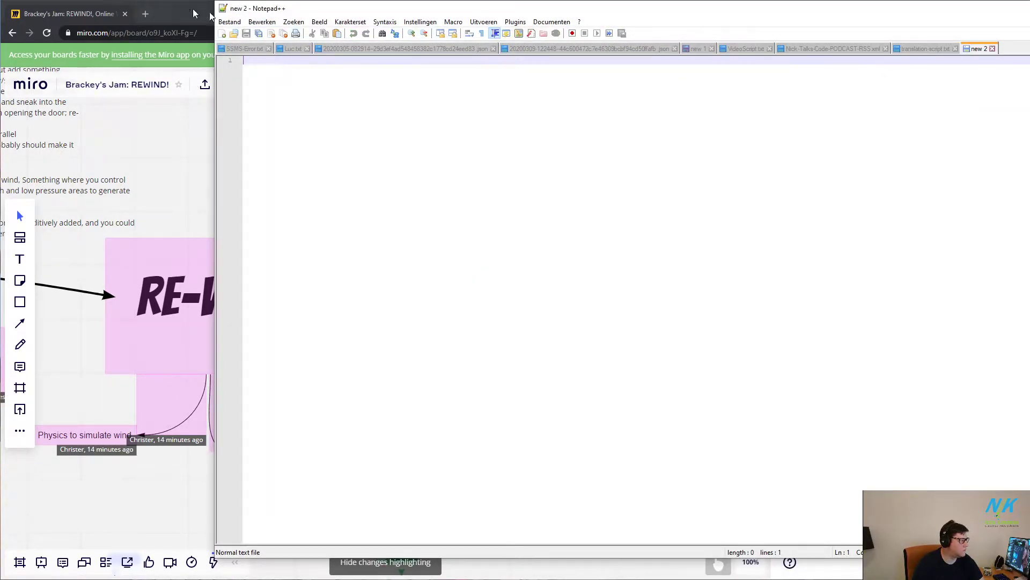
{"action": "left_click_drag", "start_coordinate": [213, 4], "coordinate": [743, 124]}
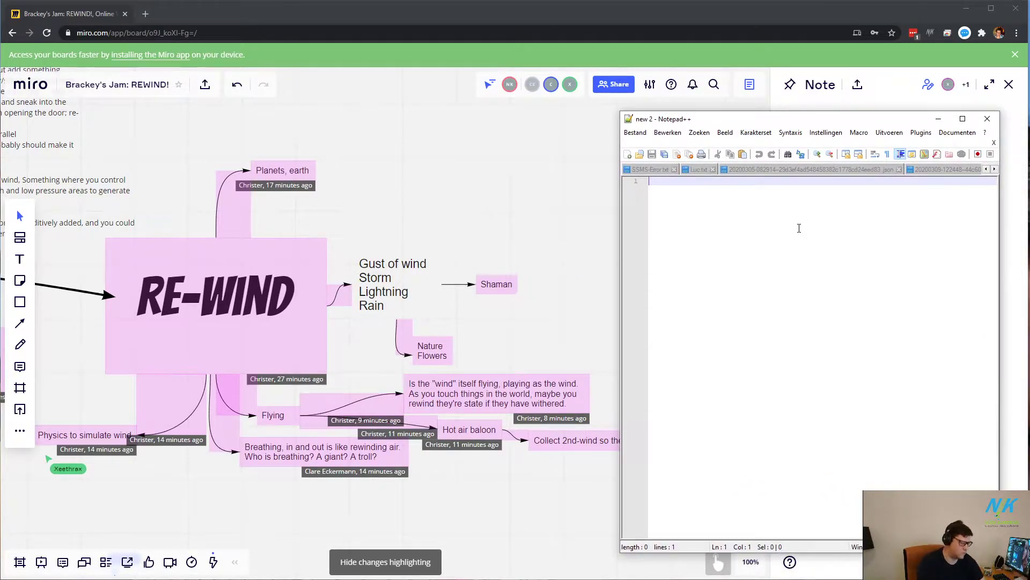
{"action": "type", "text": "- Sai"}
{"action": "type", "text": "oat game"}
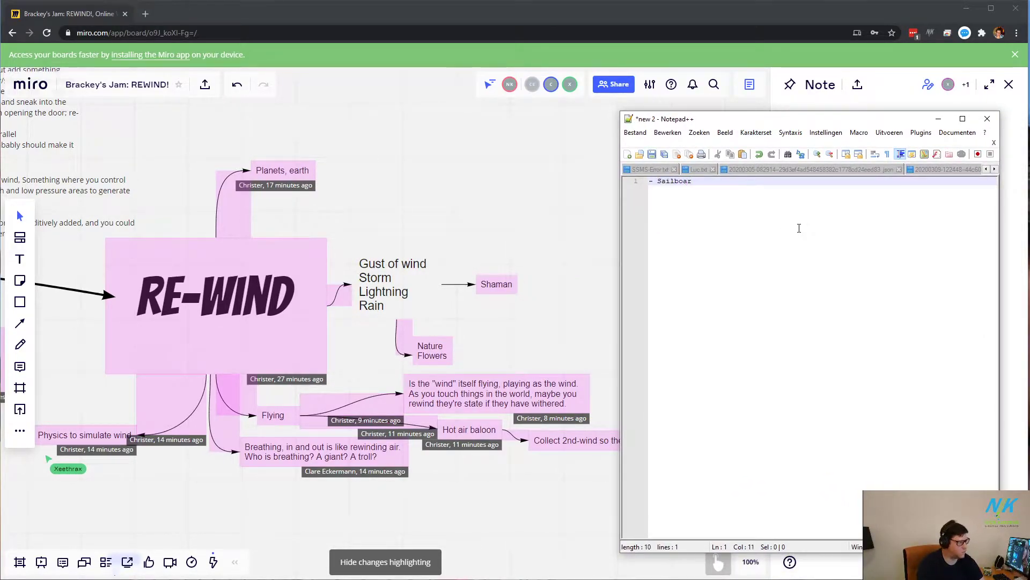
{"action": "key", "text": "Return"}
{"action": "type", "text": "- "}
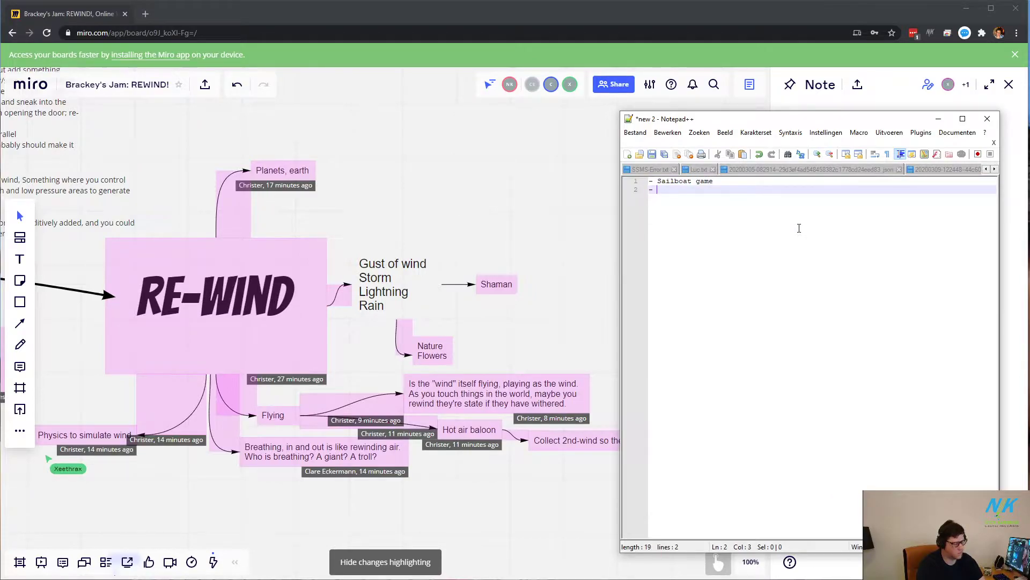
{"action": "type", "text": "- AI"}
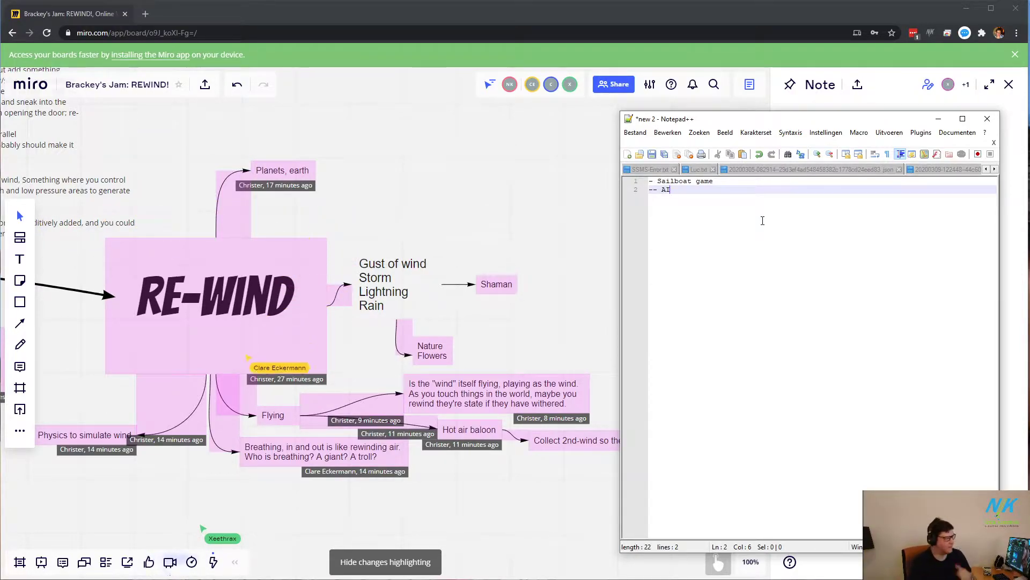
Step: Shrink the Notepad++ window toward the bottom-right, then minimize it to reveal the Miro board
{"action": "left_click_drag", "start_coordinate": [621, 113], "coordinate": [736, 304]}
{"action": "left_click", "coordinate": [939, 311]}
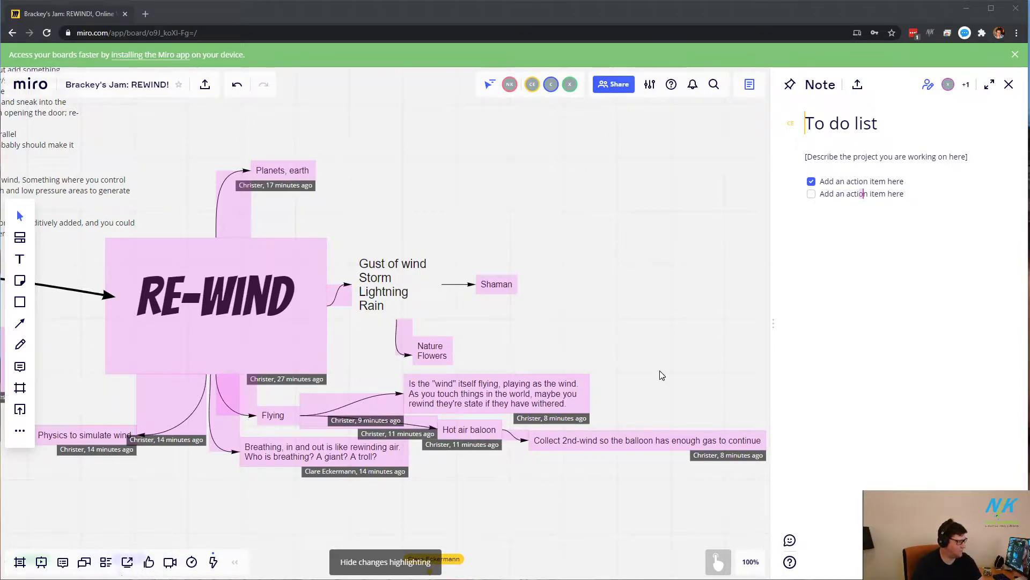
Step: Jump to the freehand drawings area and bring the sketches to the centre of view
{"action": "scroll", "coordinate": [660, 374], "scroll_direction": "right", "scroll_amount": 2}
{"action": "scroll", "coordinate": [644, 374], "scroll_direction": "down", "scroll_amount": 5}
{"action": "scroll", "coordinate": [626, 372], "scroll_direction": "up", "scroll_amount": 5}
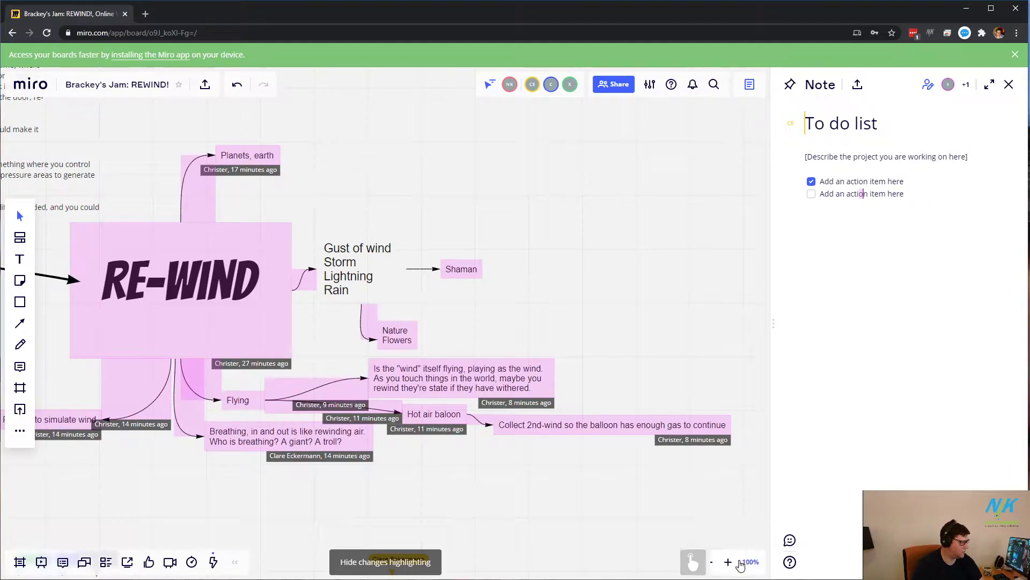
{"action": "left_click", "coordinate": [552, 501]}
{"action": "left_click", "coordinate": [553, 501]}
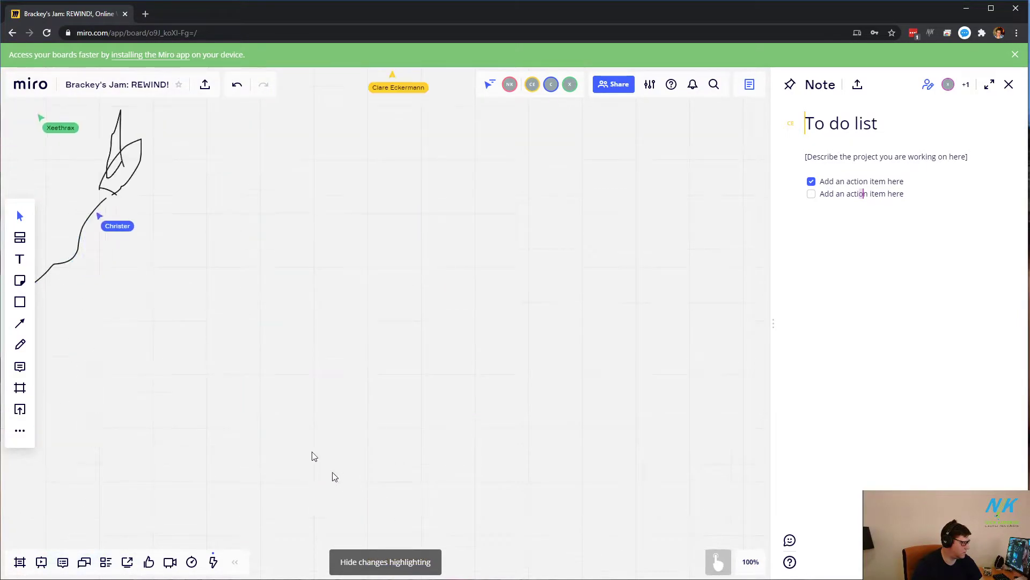
{"action": "mouse_move", "coordinate": [232, 305]}
{"action": "left_mouse_down"}
{"action": "mouse_move", "coordinate": [655, 388]}
{"action": "mouse_move", "coordinate": [625, 421]}
{"action": "left_mouse_up"}
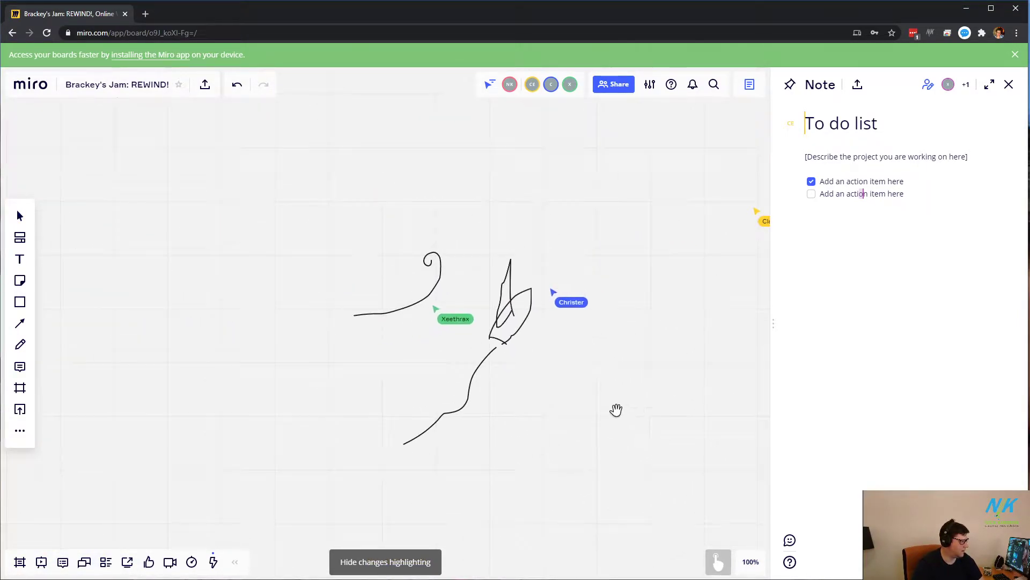
Step: Centre the wind drawing, then pan over to the text idea nodes beside it
{"action": "scroll", "coordinate": [617, 410], "scroll_direction": "up", "scroll_amount": 3}
{"action": "scroll", "coordinate": [610, 437], "scroll_direction": "down", "scroll_amount": 3}
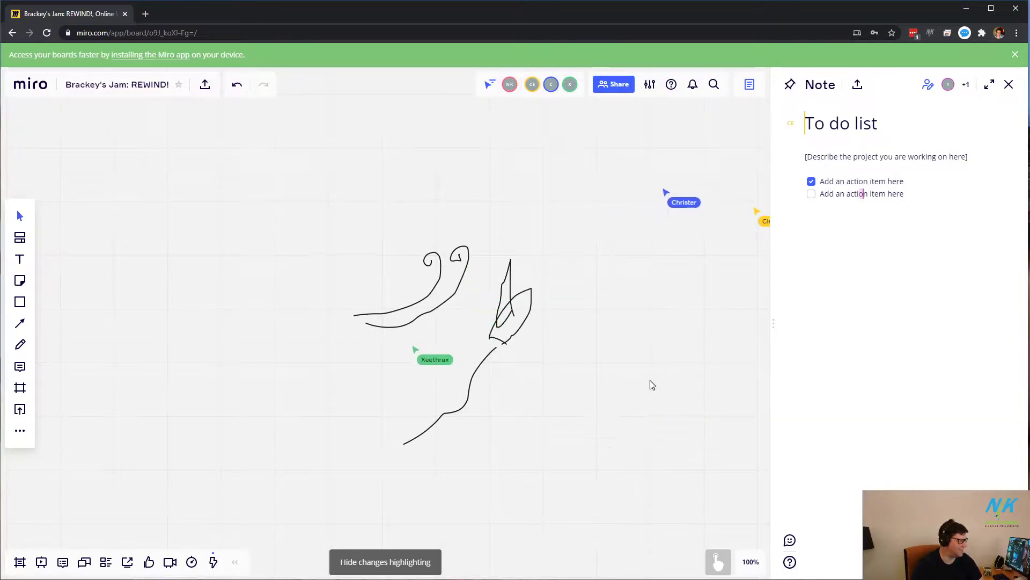
{"action": "left_click_drag", "start_coordinate": [651, 385], "coordinate": [566, 375]}
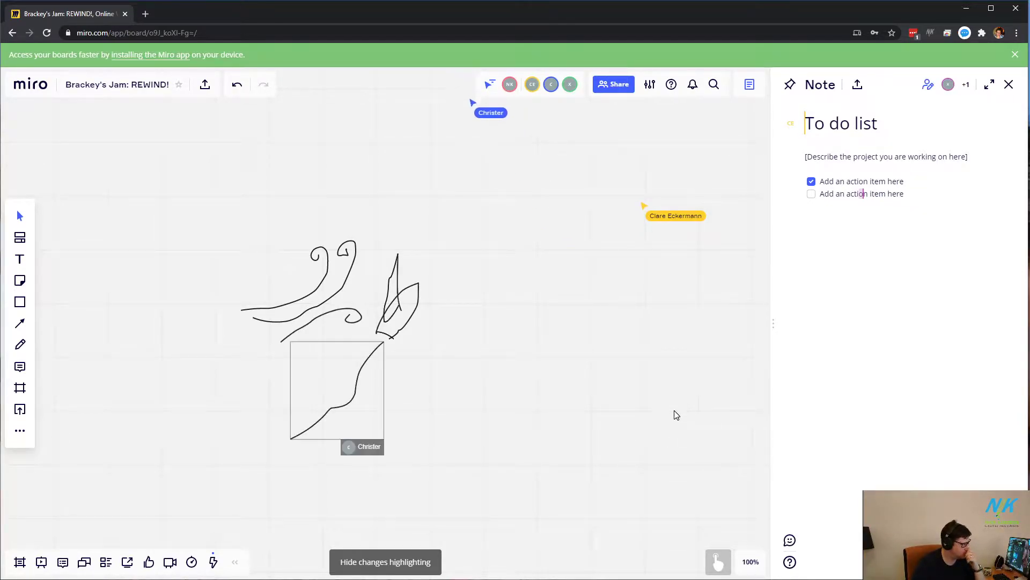
{"action": "left_click_drag", "start_coordinate": [674, 414], "coordinate": [646, 424]}
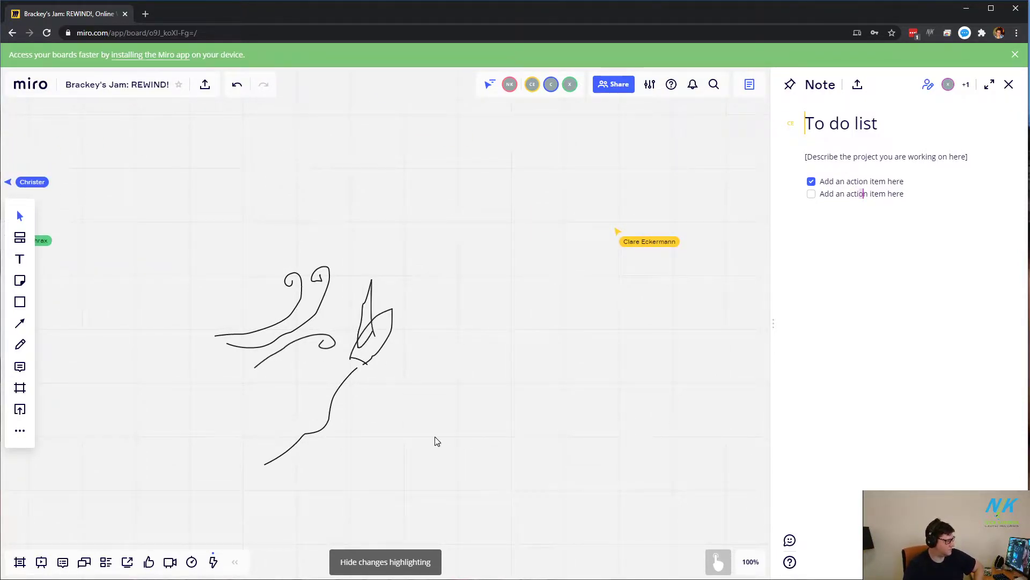
{"action": "mouse_move", "coordinate": [434, 437]}
{"action": "left_mouse_down"}
{"action": "mouse_move", "coordinate": [611, 441]}
{"action": "mouse_move", "coordinate": [821, 380]}
{"action": "left_mouse_up"}
{"action": "mouse_move", "coordinate": [380, 352]}
{"action": "left_mouse_down"}
{"action": "mouse_move", "coordinate": [520, 457]}
{"action": "mouse_move", "coordinate": [404, 396]}
{"action": "left_mouse_up"}
{"action": "scroll", "coordinate": [424, 393], "scroll_direction": "right", "scroll_amount": 3}
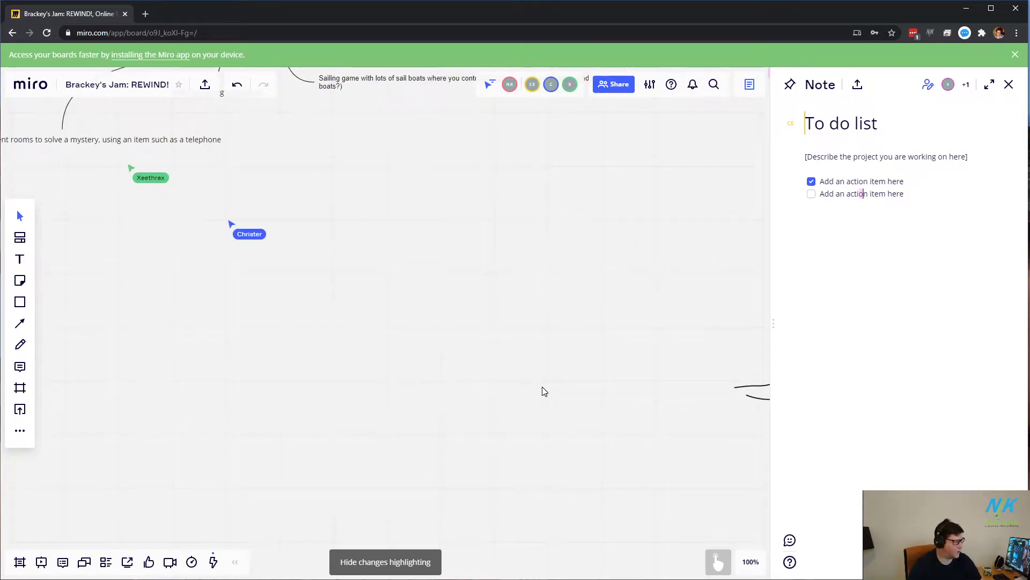
{"action": "left_click_drag", "start_coordinate": [561, 373], "coordinate": [453, 345]}
{"action": "mouse_move", "coordinate": [753, 571]}
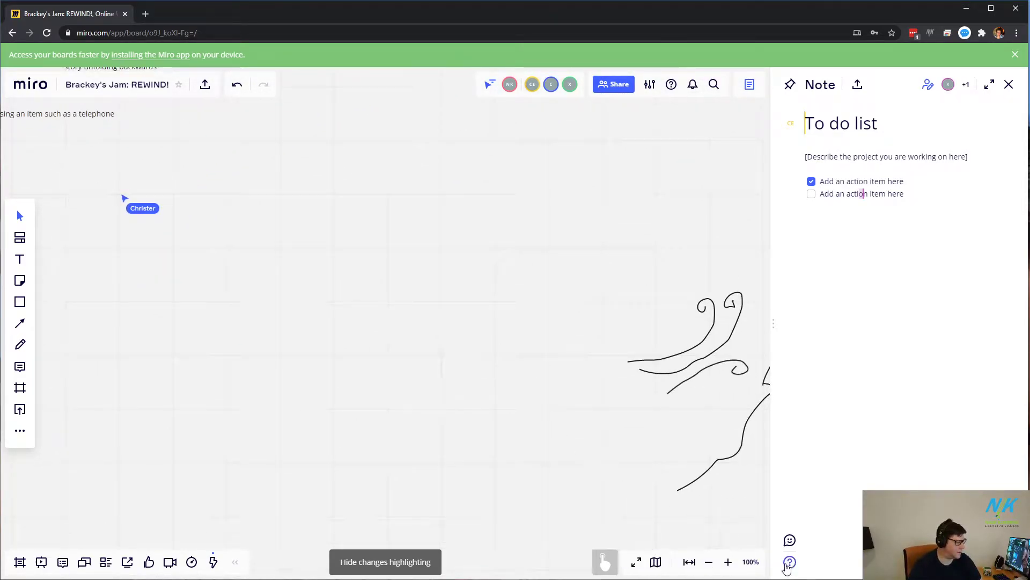
{"action": "left_click", "coordinate": [709, 562]}
{"action": "left_click", "coordinate": [709, 561]}
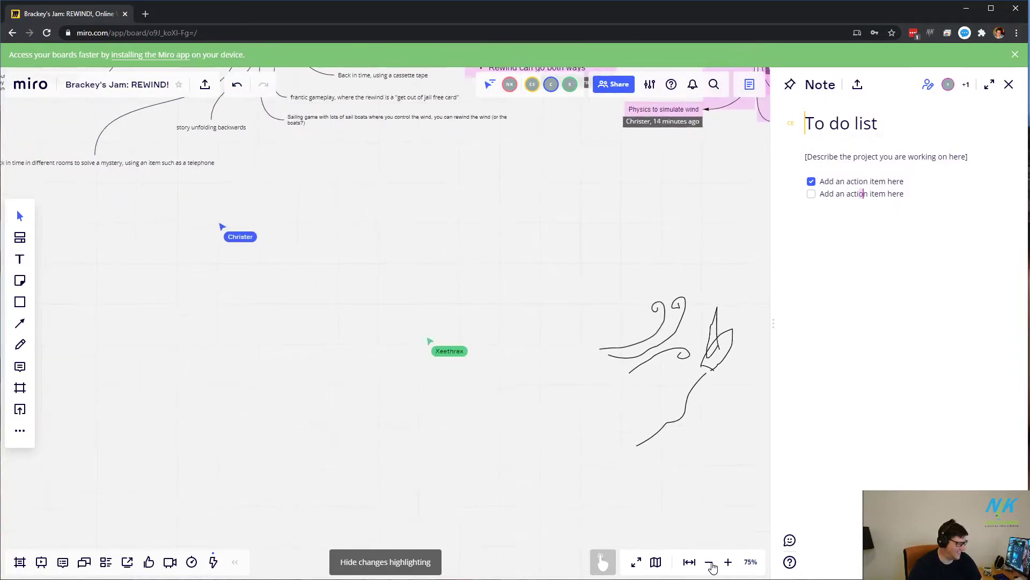
{"action": "left_click", "coordinate": [708, 562]}
{"action": "left_click_drag", "start_coordinate": [664, 462], "coordinate": [589, 524]}
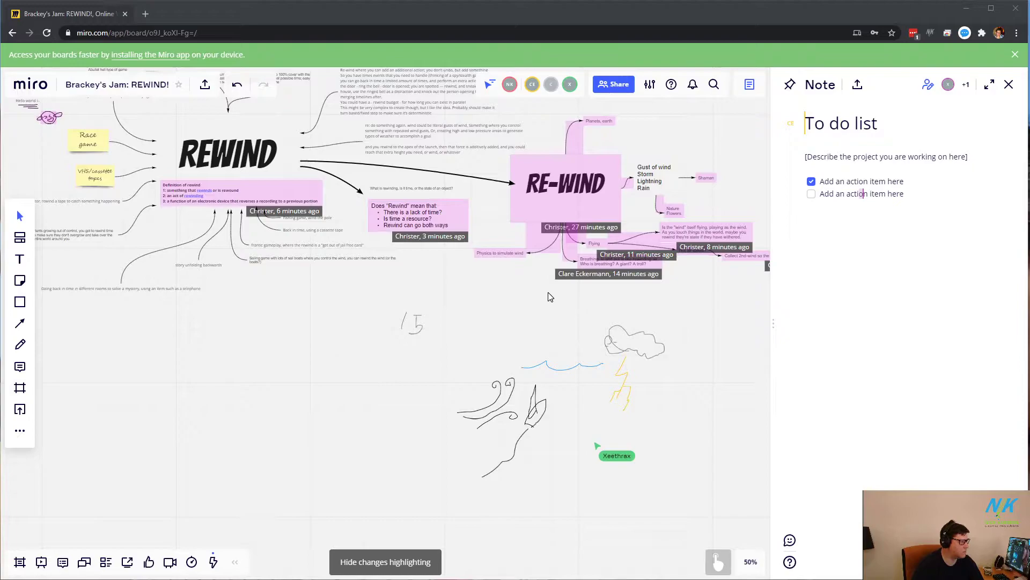
{"action": "left_click_drag", "start_coordinate": [550, 296], "coordinate": [477, 352]}
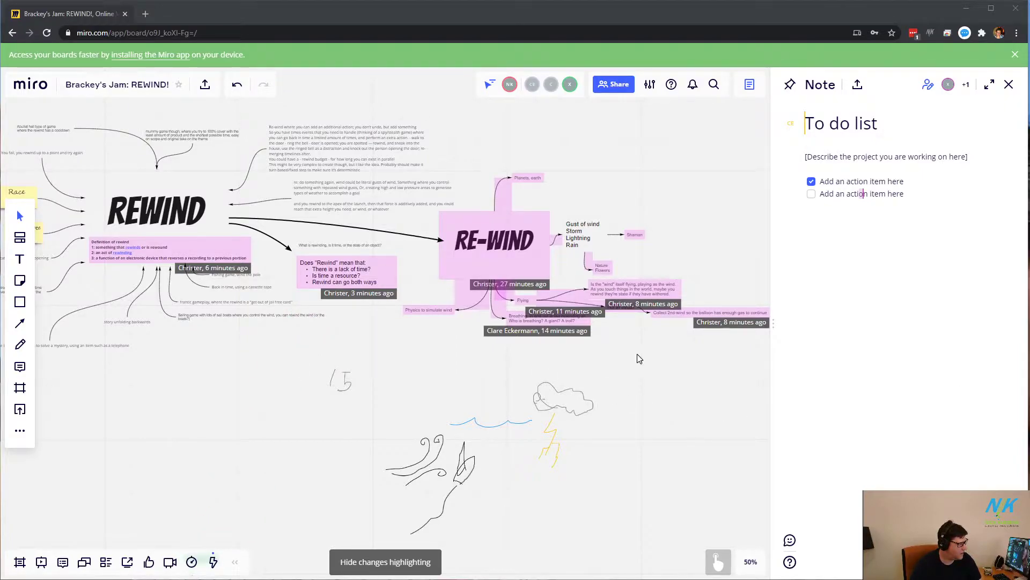
{"action": "left_click_drag", "start_coordinate": [636, 358], "coordinate": [620, 390]}
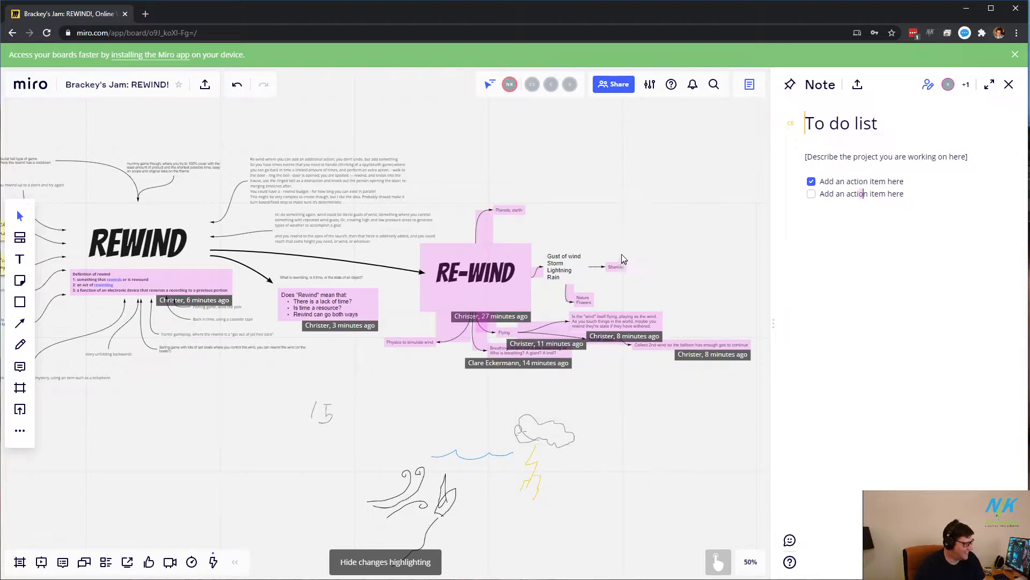
{"action": "scroll", "coordinate": [646, 237], "scroll_direction": "right", "scroll_amount": 2}
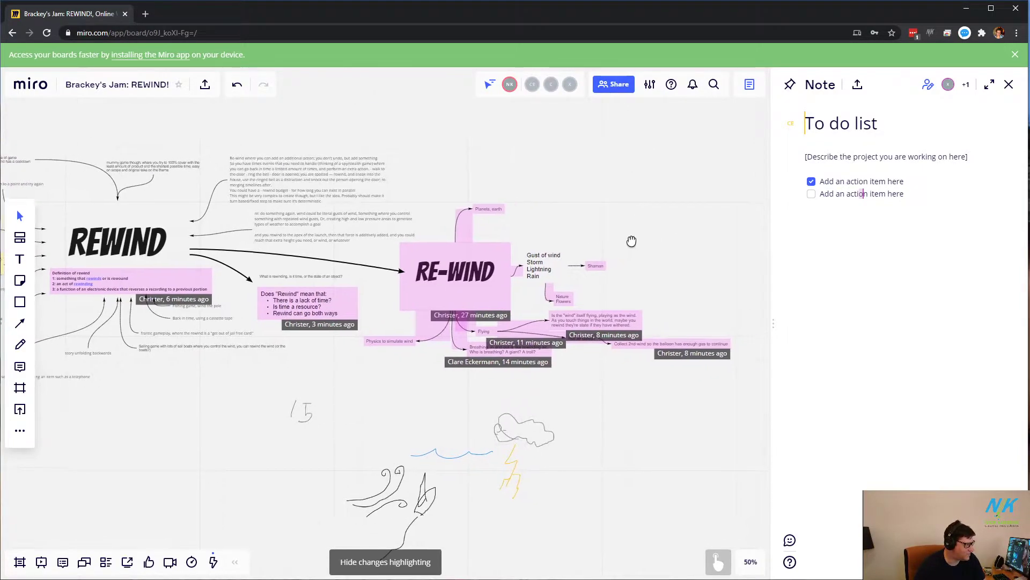
{"action": "left_click_drag", "start_coordinate": [635, 248], "coordinate": [648, 190]}
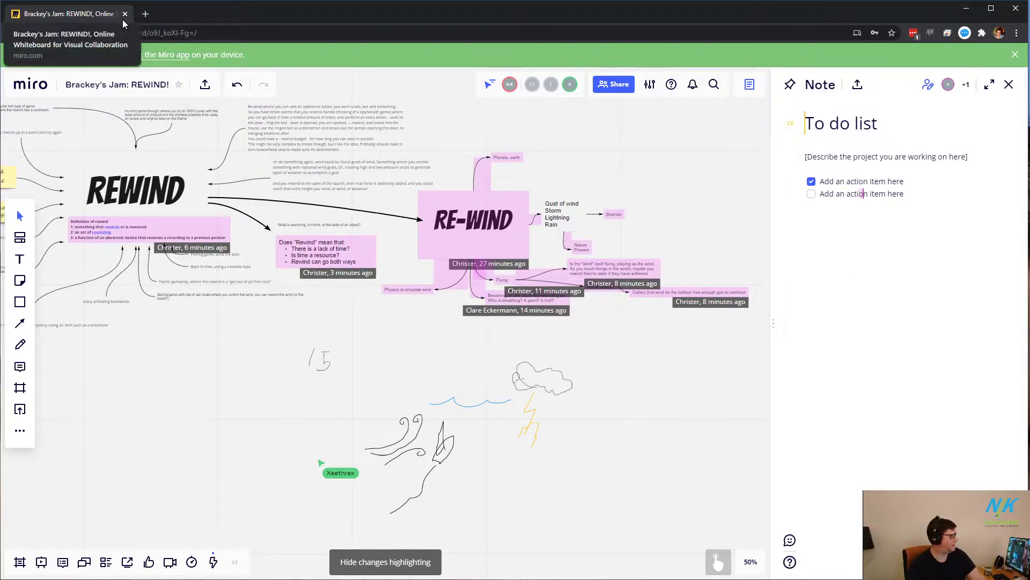
Step: Search 'giselle' in a new Chrome tab and open the operaballet.nl Giselle page
{"action": "left_click", "coordinate": [147, 13]}
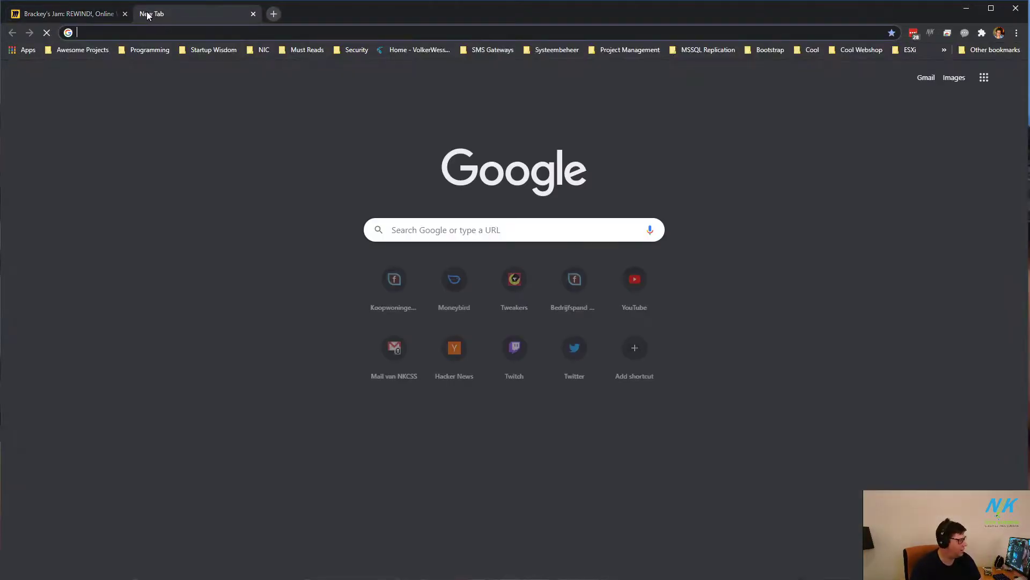
{"action": "type", "text": "giselle"}
{"action": "key", "text": "Return"}
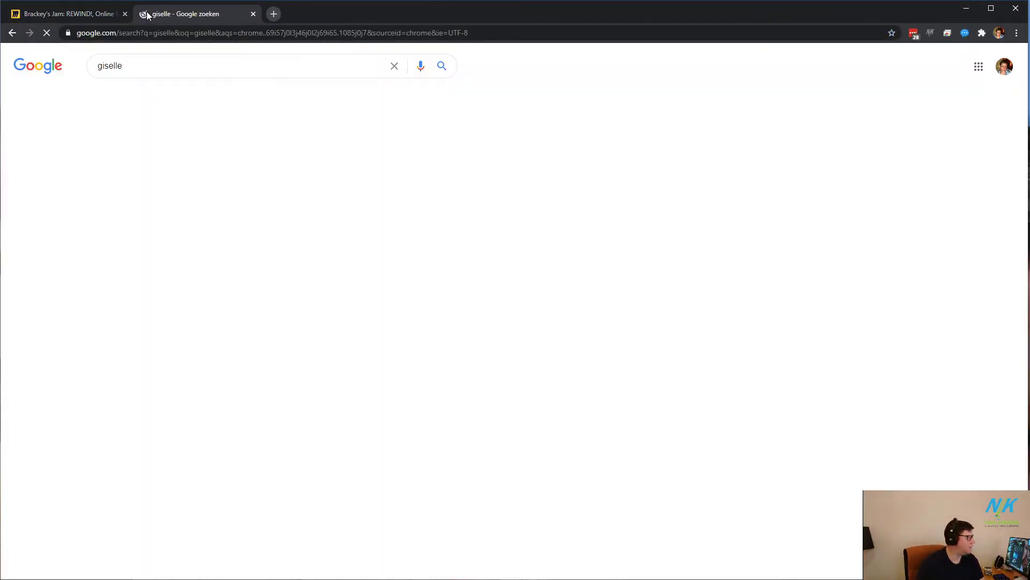
{"action": "left_click", "coordinate": [131, 159]}
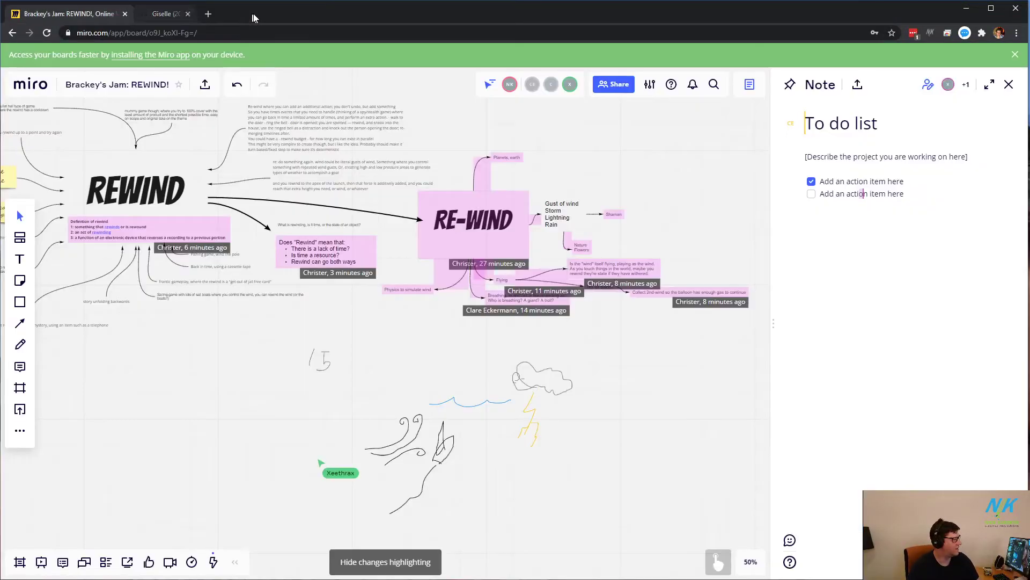
Step: Close the Giselle tab to return to the Miro REWIND board
{"action": "left_click", "coordinate": [253, 14]}
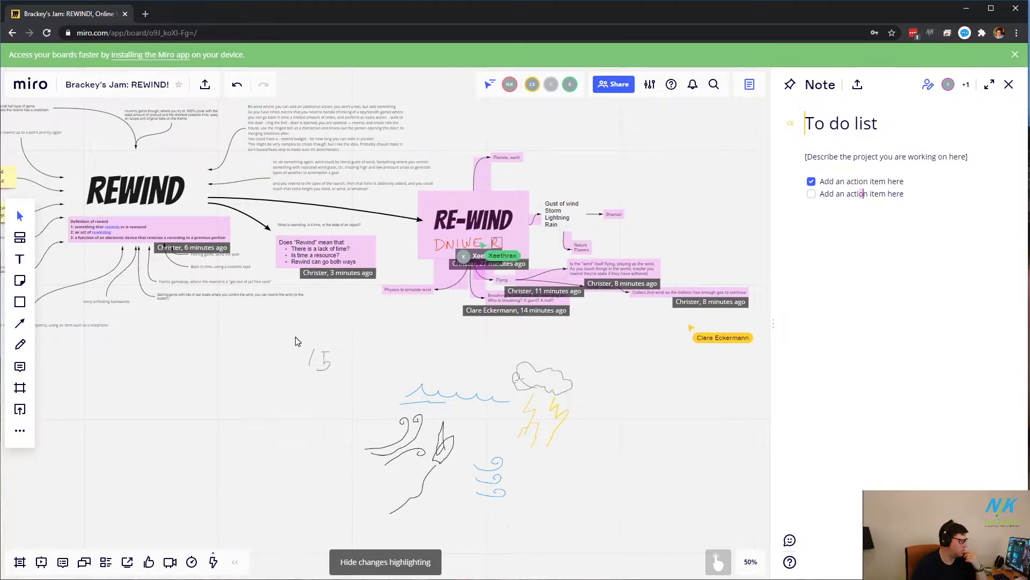
{"action": "left_click_drag", "start_coordinate": [303, 339], "coordinate": [462, 424]}
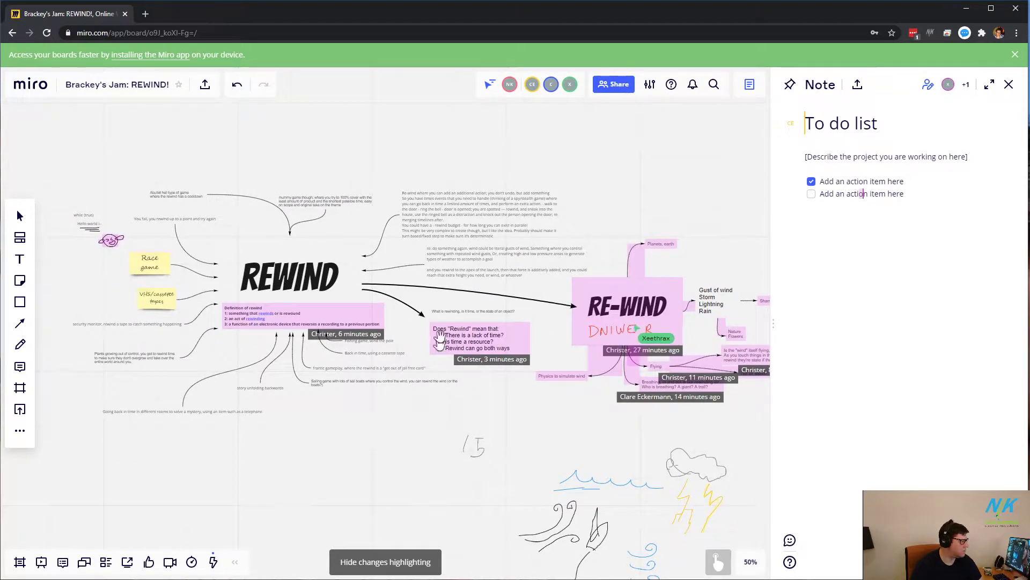
{"action": "scroll", "coordinate": [537, 456], "scroll_direction": "up", "scroll_amount": 2}
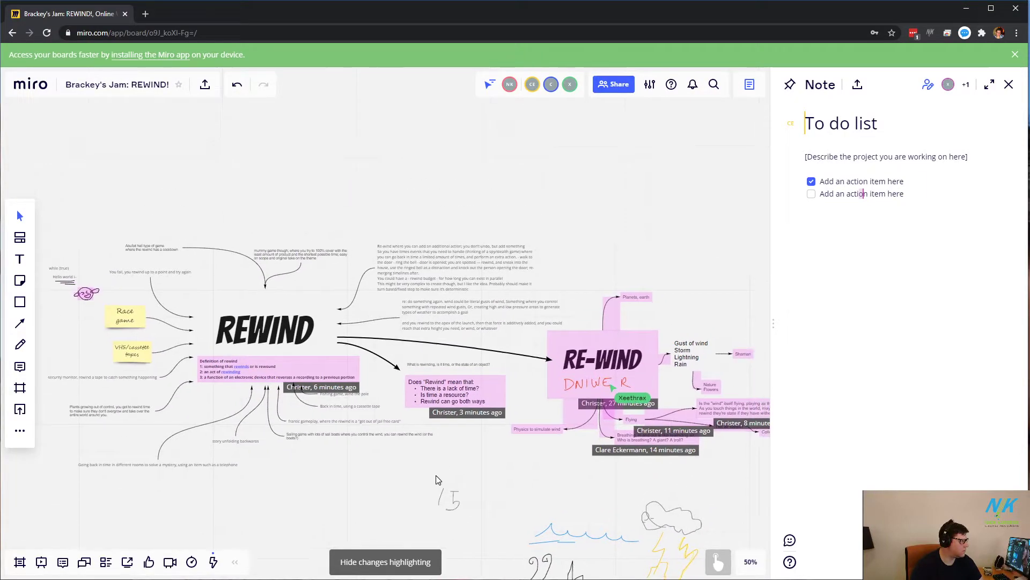
{"action": "left_click", "coordinate": [715, 562]}
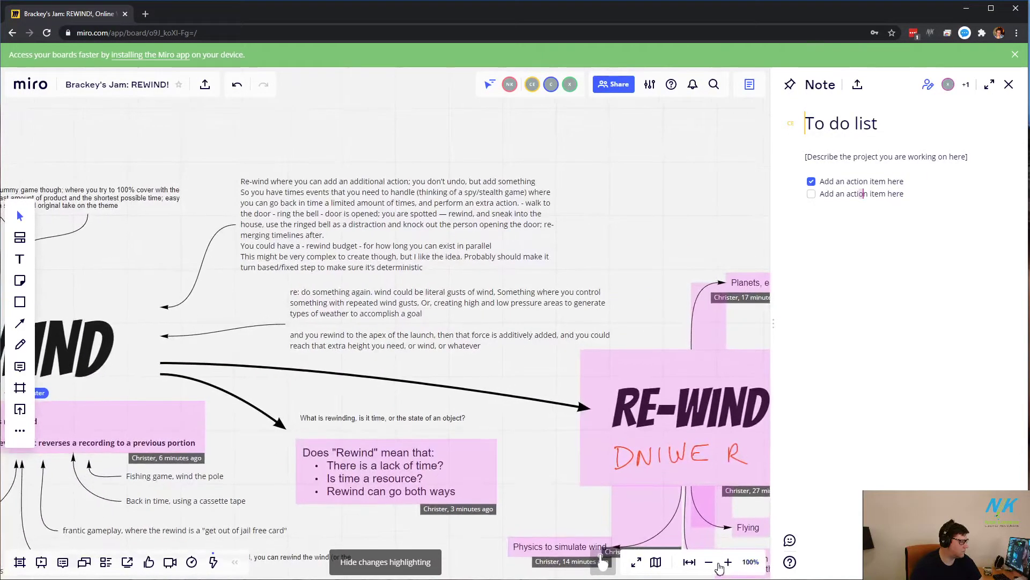
{"action": "left_click", "coordinate": [713, 562]}
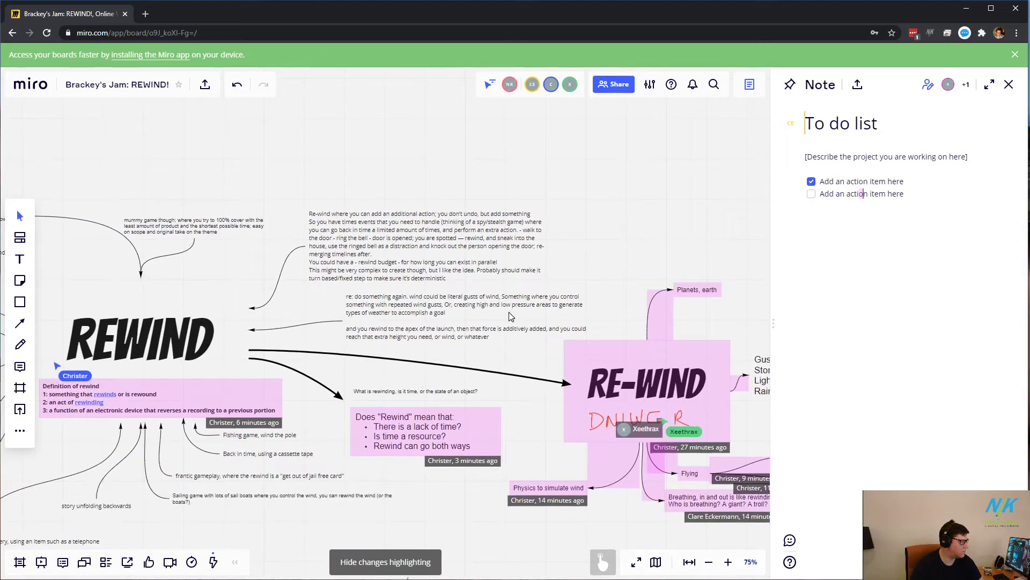
{"action": "left_click_drag", "start_coordinate": [606, 268], "coordinate": [528, 222]}
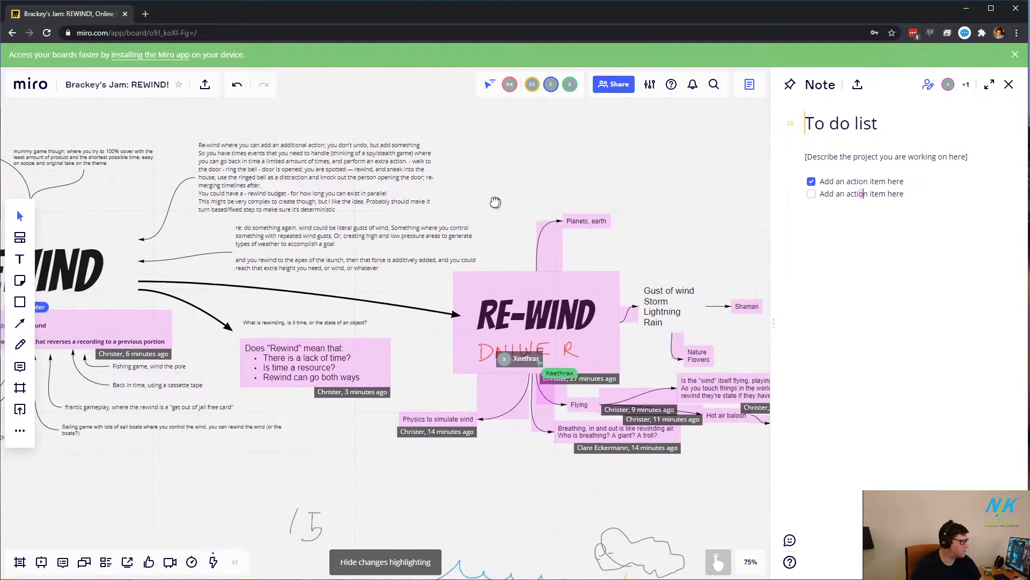
{"action": "scroll", "coordinate": [527, 222], "scroll_direction": "right", "scroll_amount": 5}
{"action": "scroll", "coordinate": [528, 222], "scroll_direction": "down", "scroll_amount": 2}
{"action": "scroll", "coordinate": [530, 209], "scroll_direction": "right", "scroll_amount": 4}
{"action": "scroll", "coordinate": [530, 209], "scroll_direction": "down", "scroll_amount": 1}
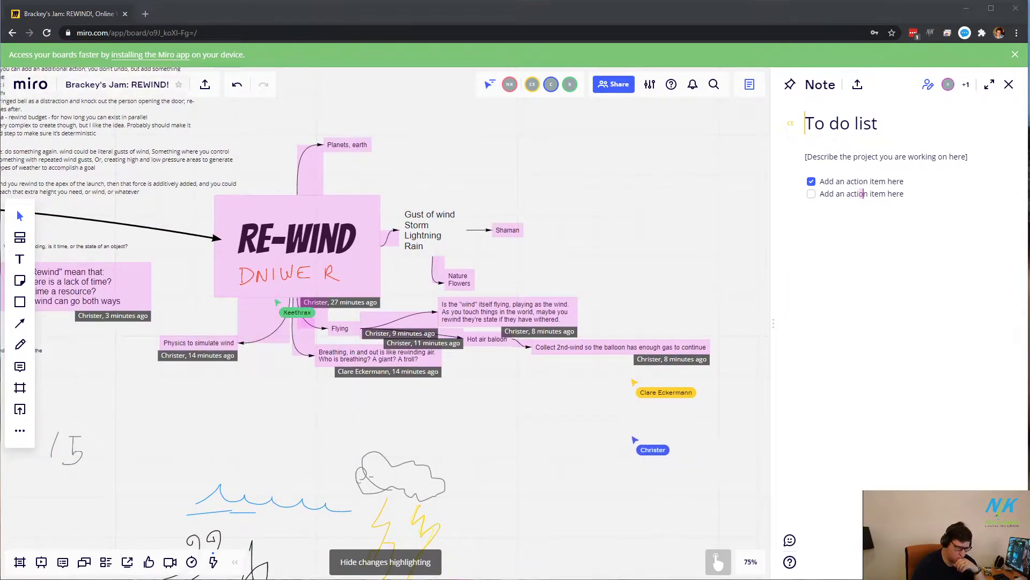
{"action": "left_click_drag", "start_coordinate": [912, 191], "coordinate": [745, 119]}
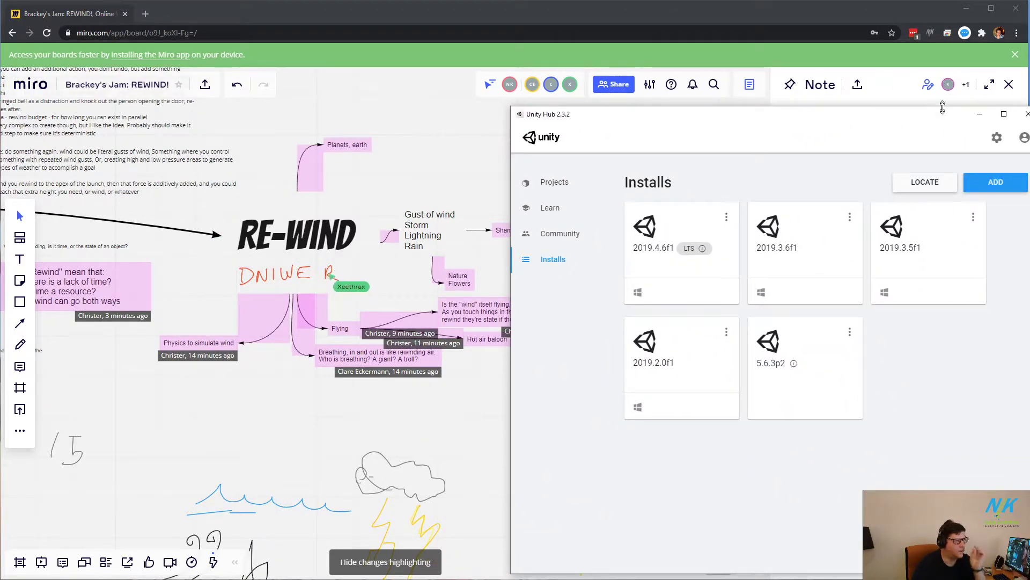
{"action": "key", "text": "alt+Tab"}
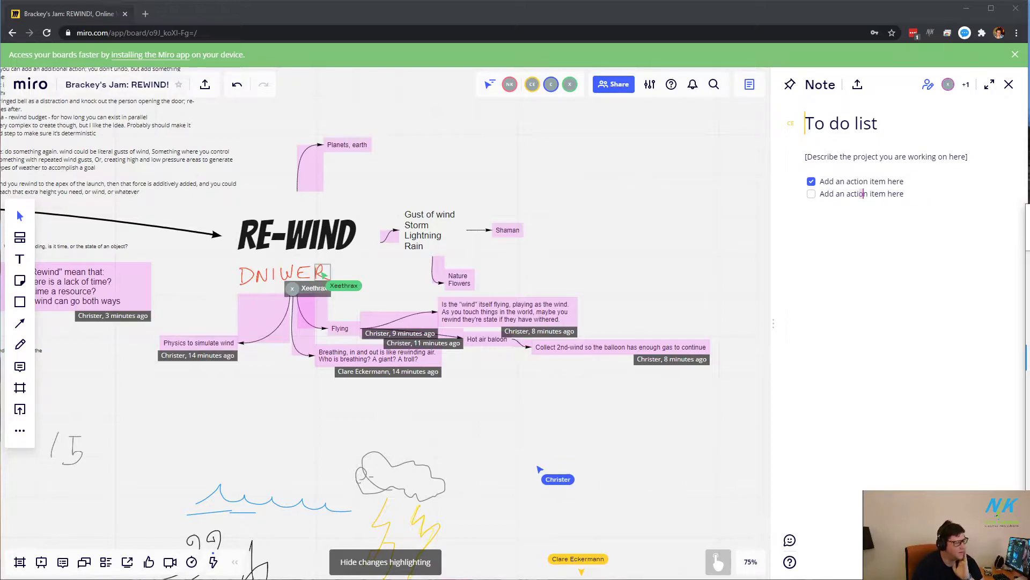
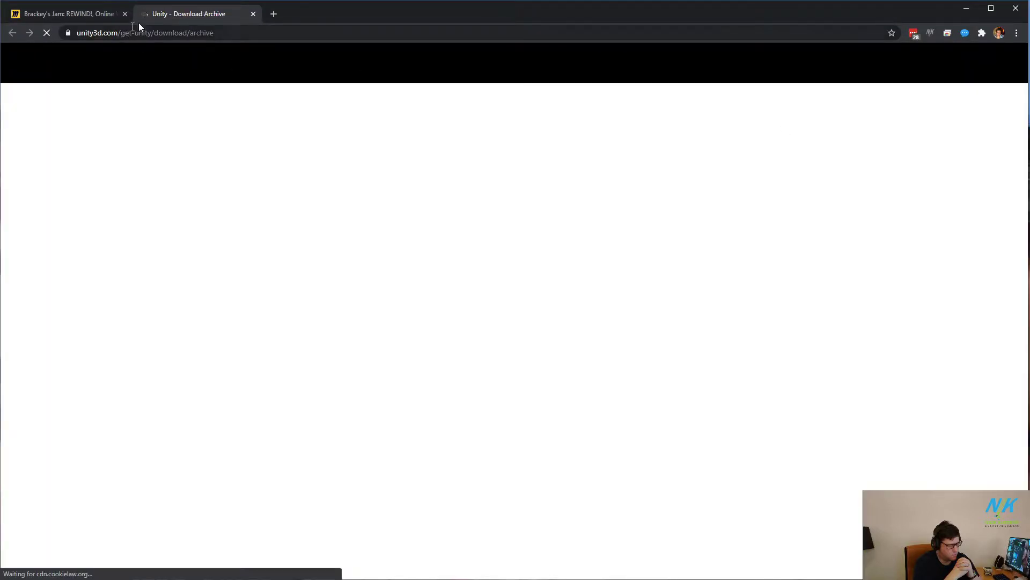
Step: Compare the archive's Unity 2019.x releases against Unity Hub's installed versions, then close the archive tab
{"action": "left_click_drag", "start_coordinate": [138, 23], "coordinate": [247, 20]}
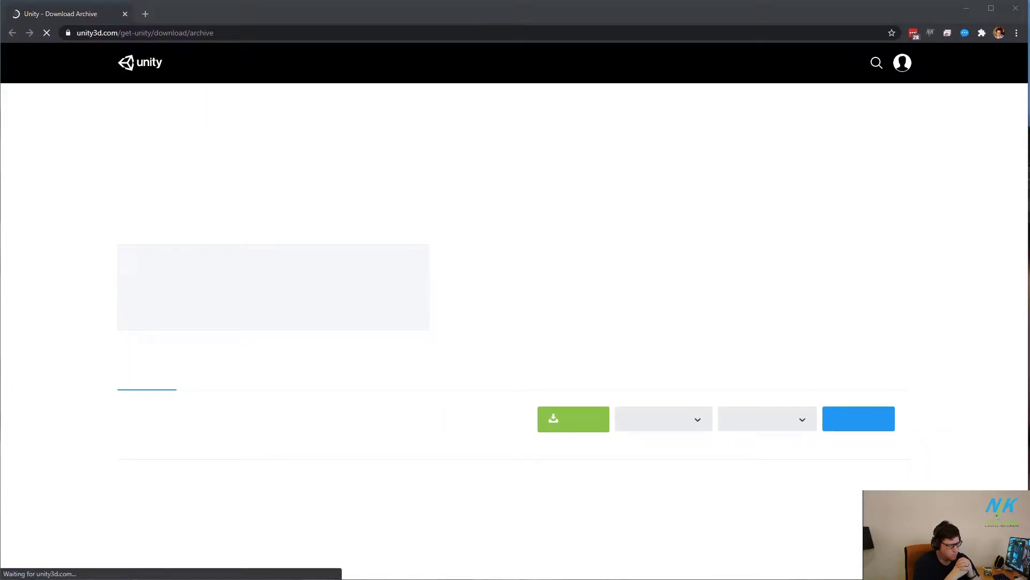
{"action": "left_click_drag", "start_coordinate": [773, 196], "coordinate": [621, 69]}
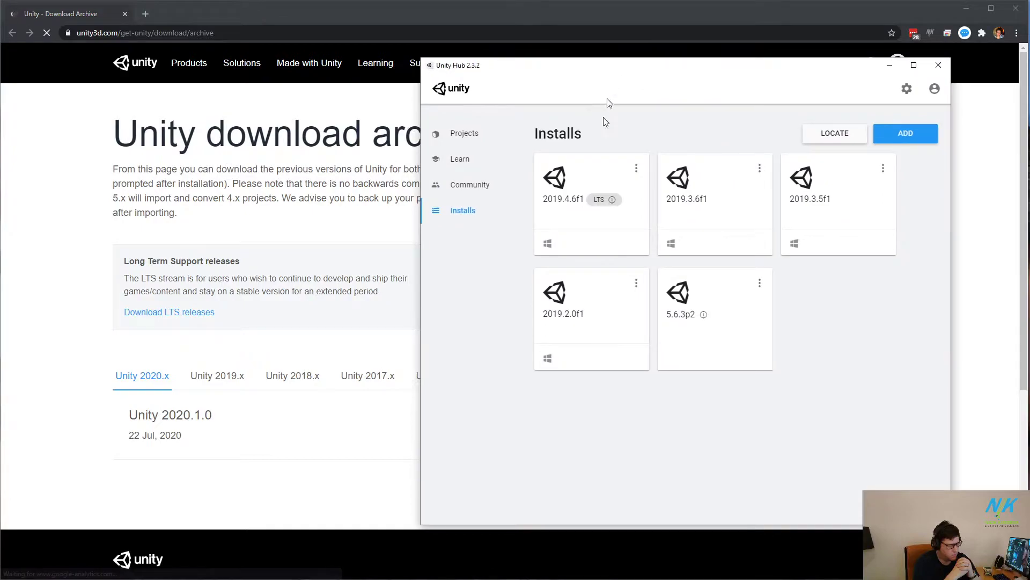
{"action": "mouse_move", "coordinate": [566, 204]}
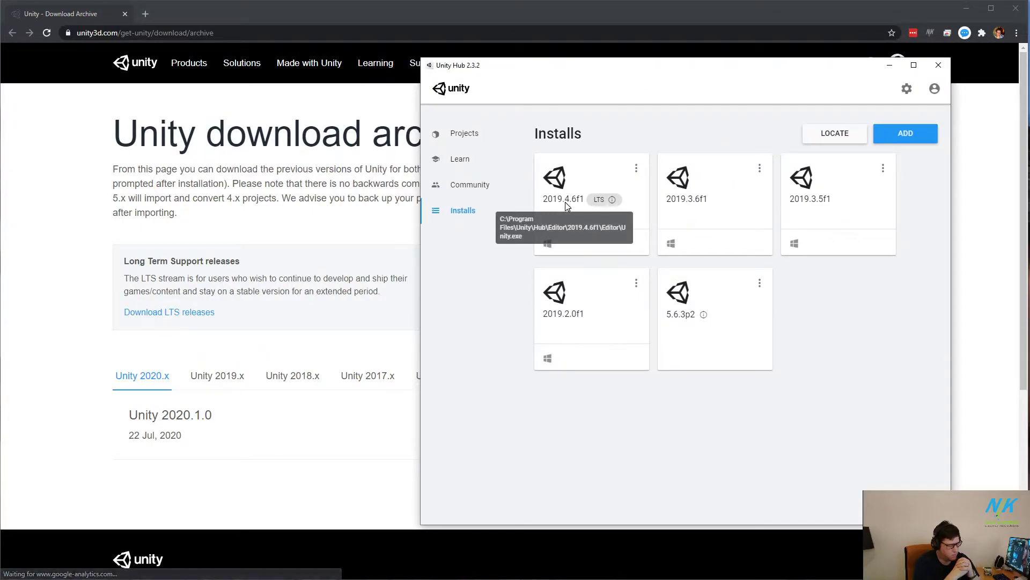
{"action": "left_click_drag", "start_coordinate": [609, 68], "coordinate": [1029, 123]}
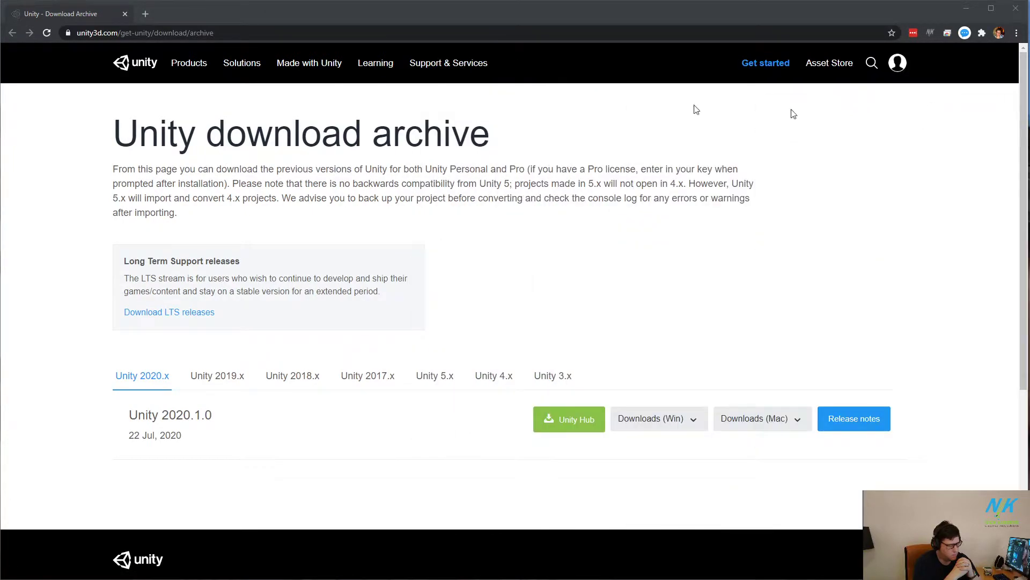
{"action": "left_click", "coordinate": [214, 380]}
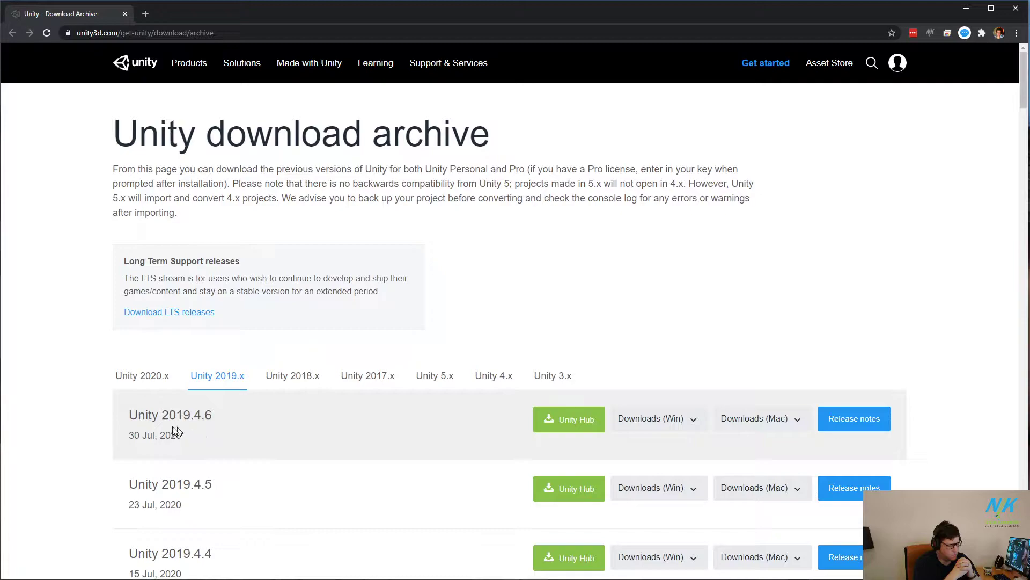
{"action": "left_click", "coordinate": [124, 15]}
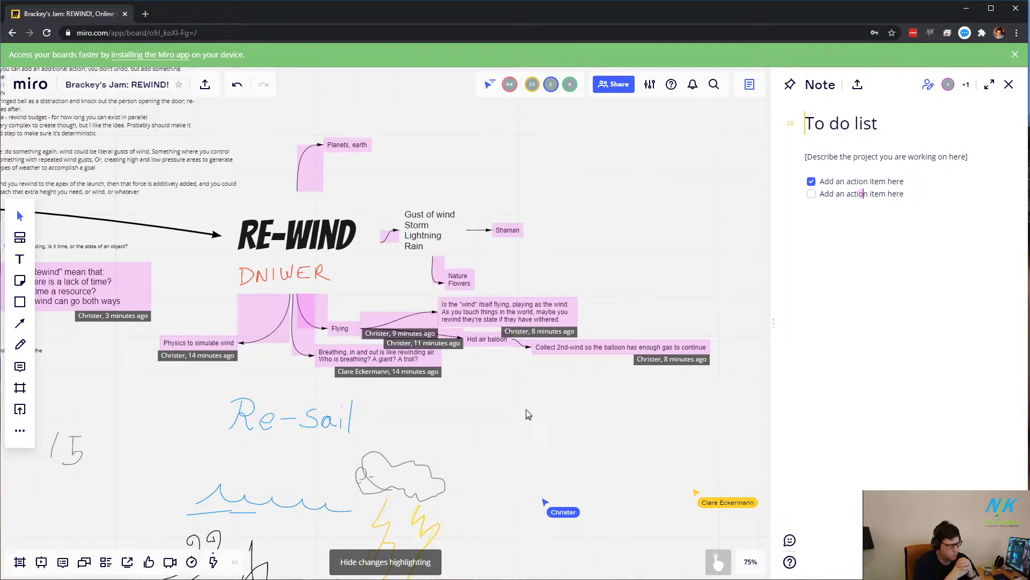
Step: Bring the team's Discord group chat to the front over the Miro board
{"action": "scroll", "coordinate": [600, 285], "scroll_direction": "up", "scroll_amount": 2}
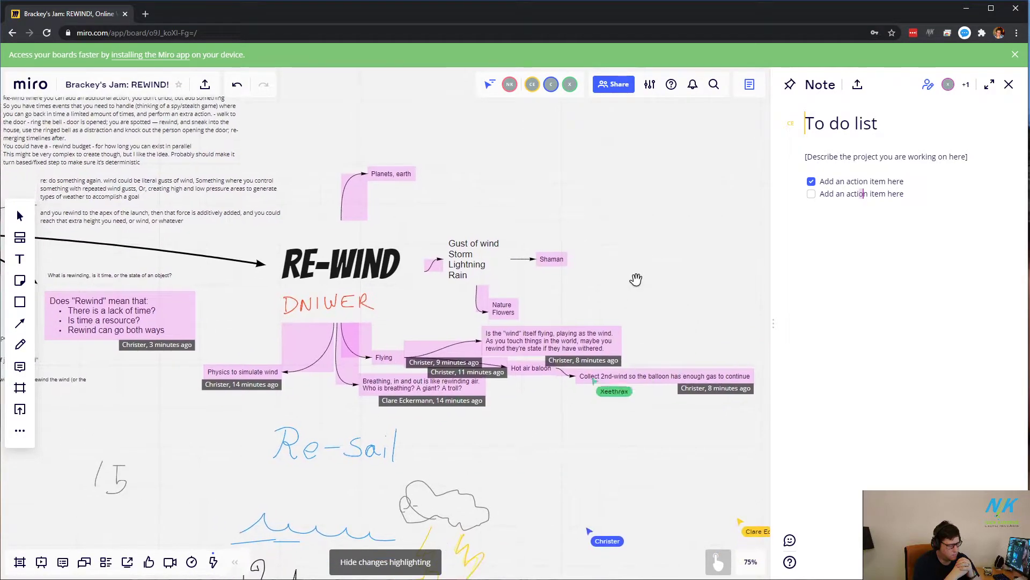
{"action": "key", "text": "alt+Tab"}
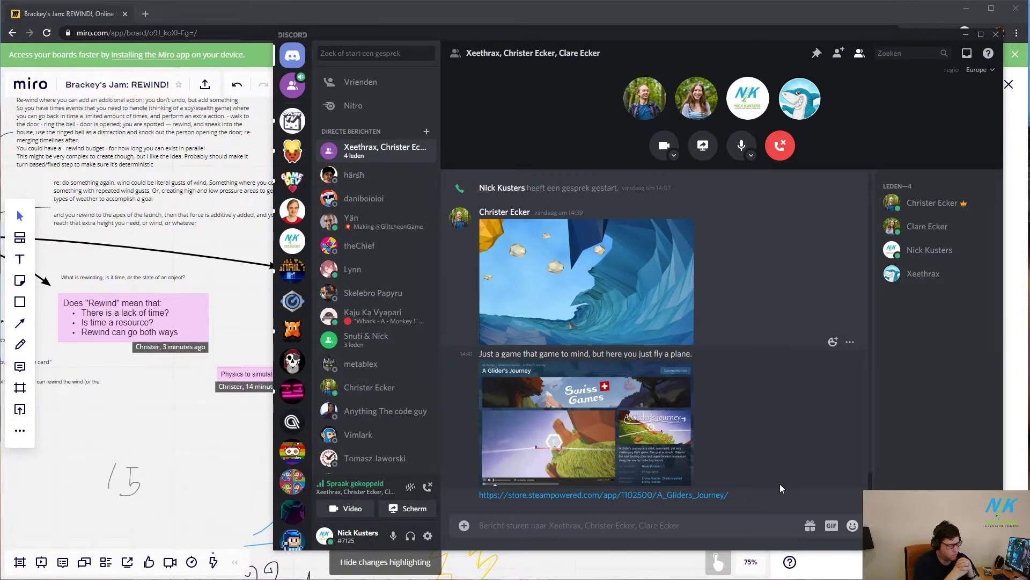
Step: Open the shared Quaternius link and filter the assets to Nature & Characters
{"action": "left_click", "coordinate": [552, 496]}
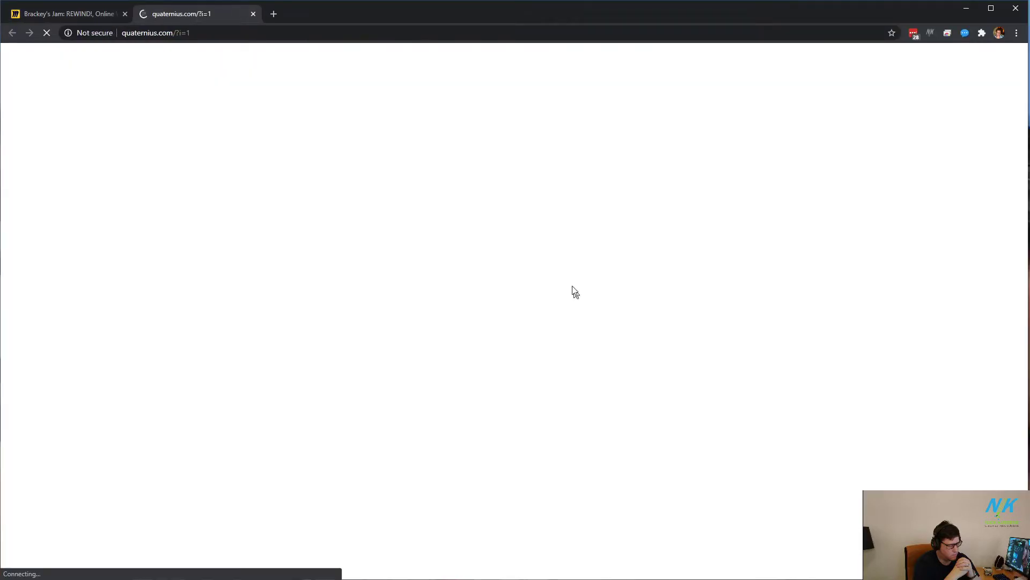
{"action": "scroll", "coordinate": [393, 362], "scroll_direction": "down", "scroll_amount": 3}
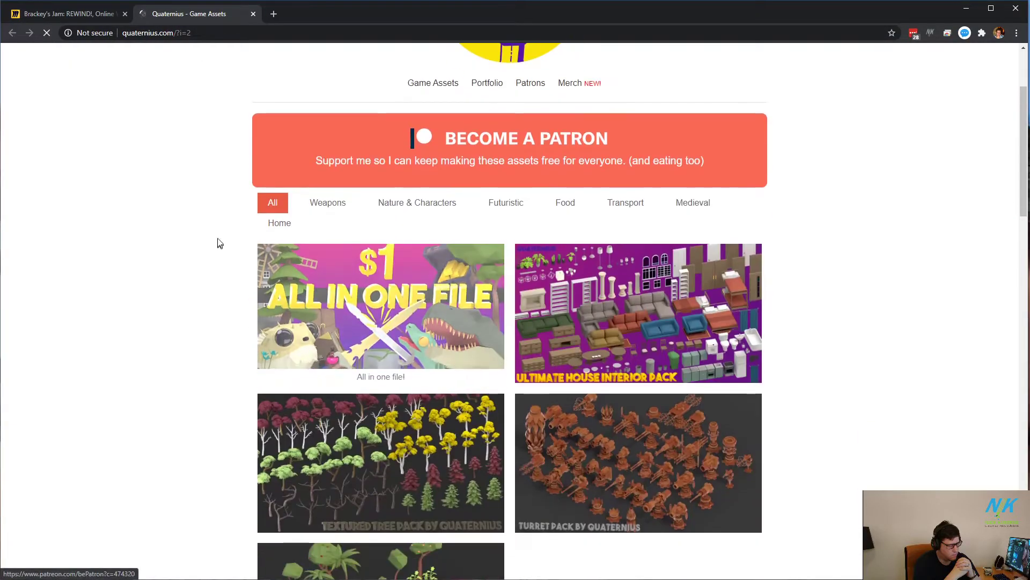
{"action": "left_click", "coordinate": [435, 202]}
{"action": "scroll", "coordinate": [778, 451], "scroll_direction": "down", "scroll_amount": 5}
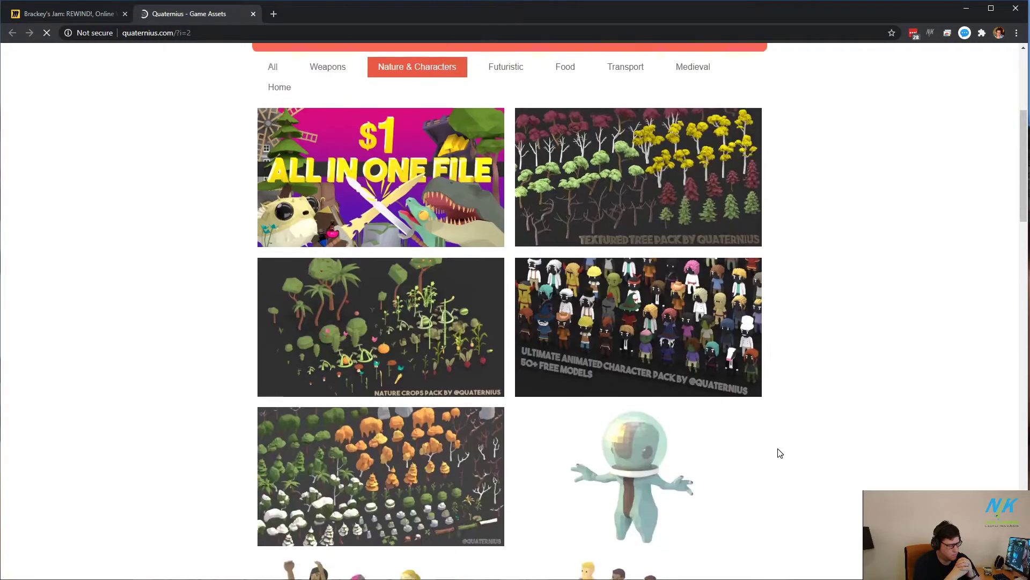
{"action": "scroll", "coordinate": [779, 453], "scroll_direction": "up", "scroll_amount": 5}
{"action": "scroll", "coordinate": [780, 453], "scroll_direction": "down", "scroll_amount": 15}
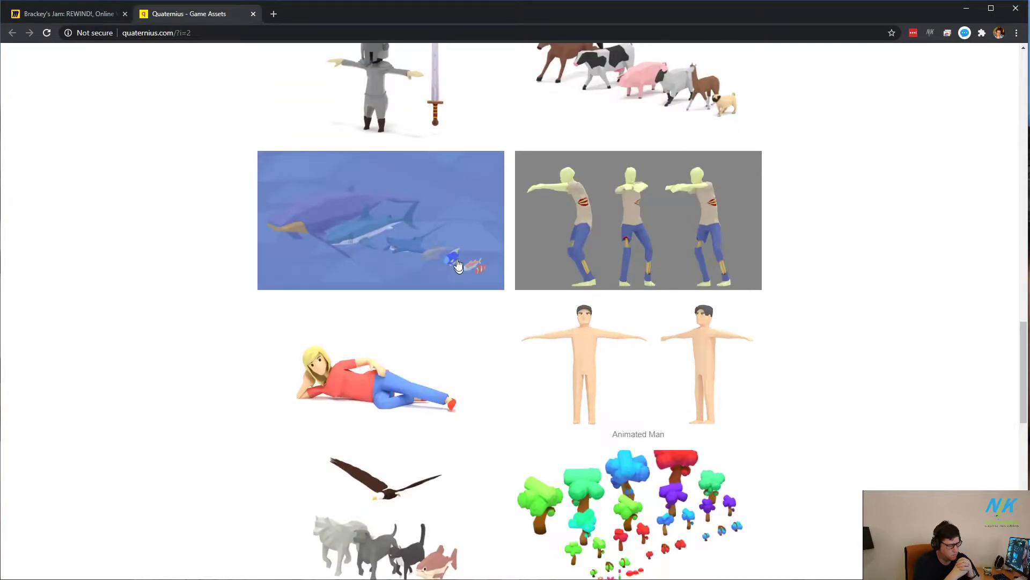
Step: Open the Animated Fish Pack's Drive folder, then return to the Discord chat
{"action": "left_click", "coordinate": [457, 256]}
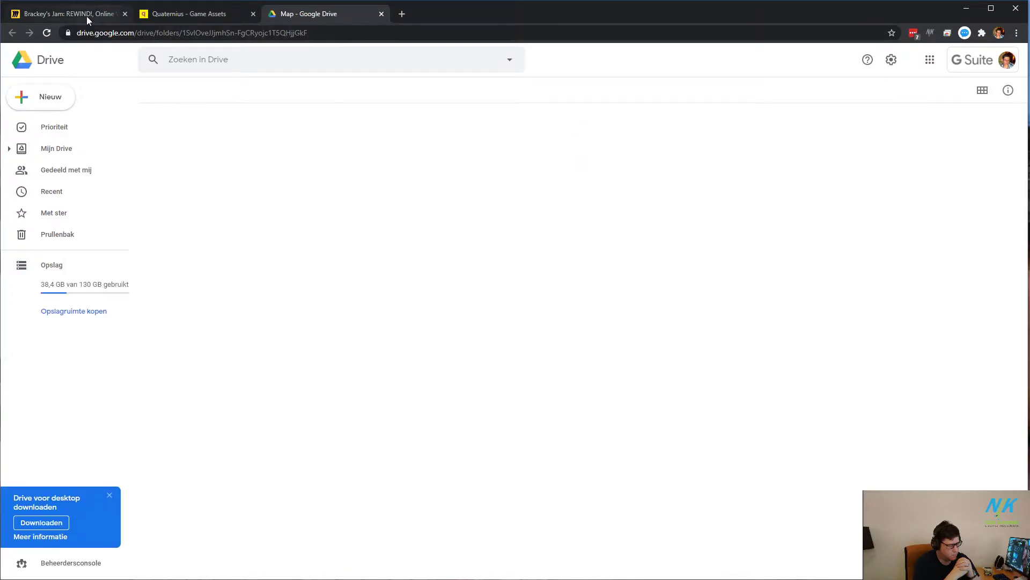
{"action": "left_click", "coordinate": [86, 15]}
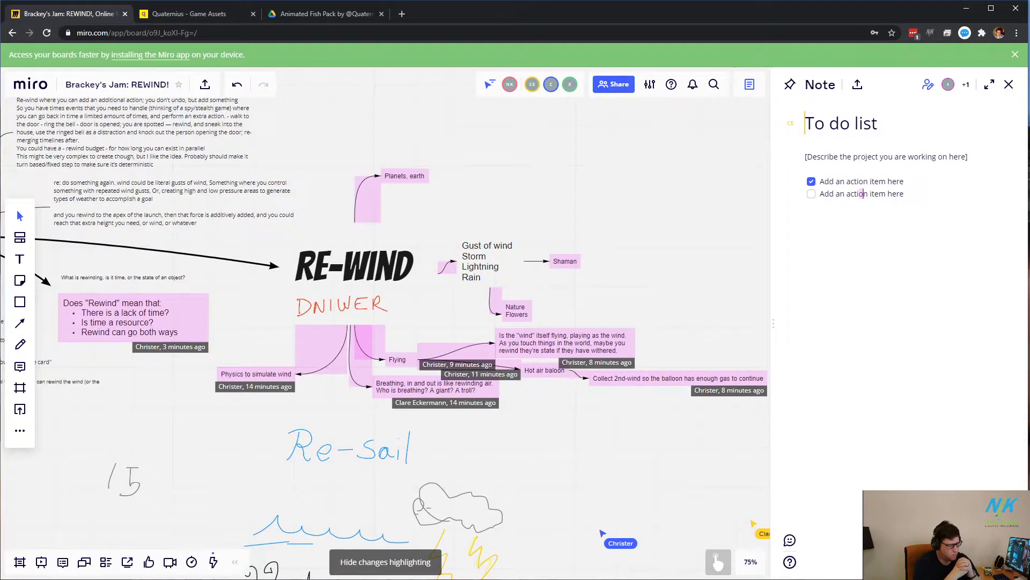
{"action": "key", "text": "alt+Tab"}
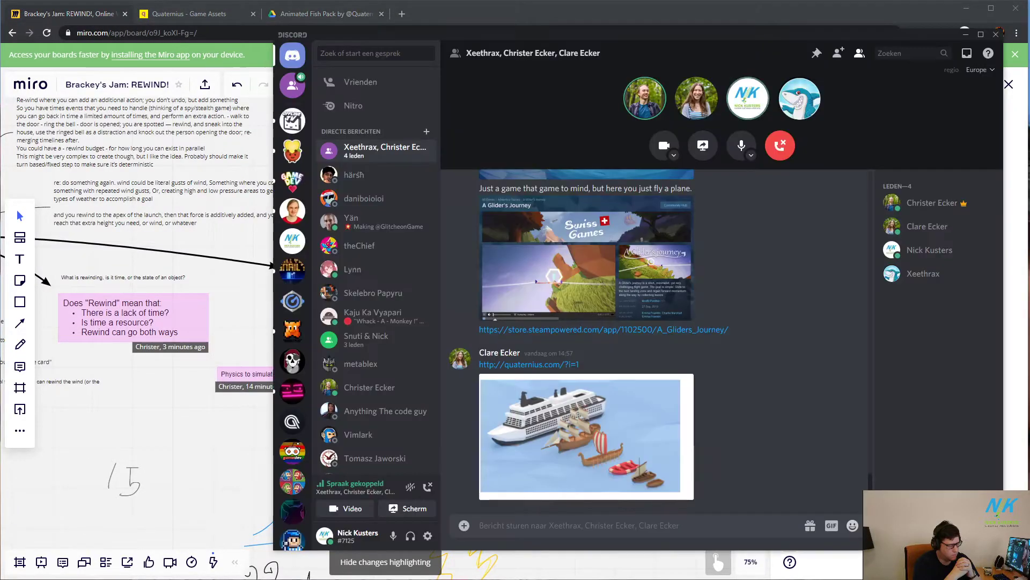
Step: View the shared ships image enlarged in Discord, then close it and go to the Animated Fish Pack tab
{"action": "left_click", "coordinate": [575, 433]}
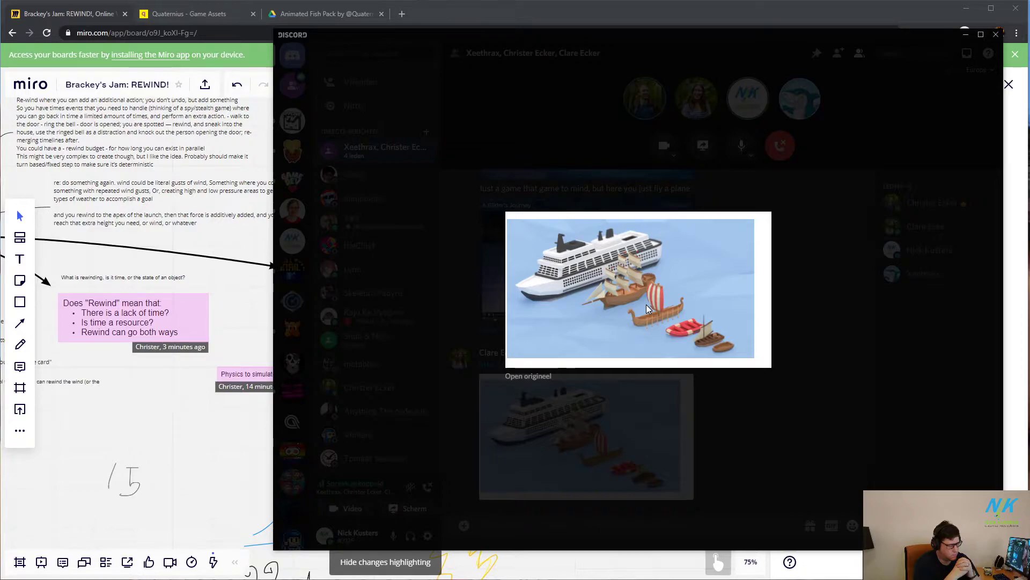
{"action": "left_click", "coordinate": [798, 277]}
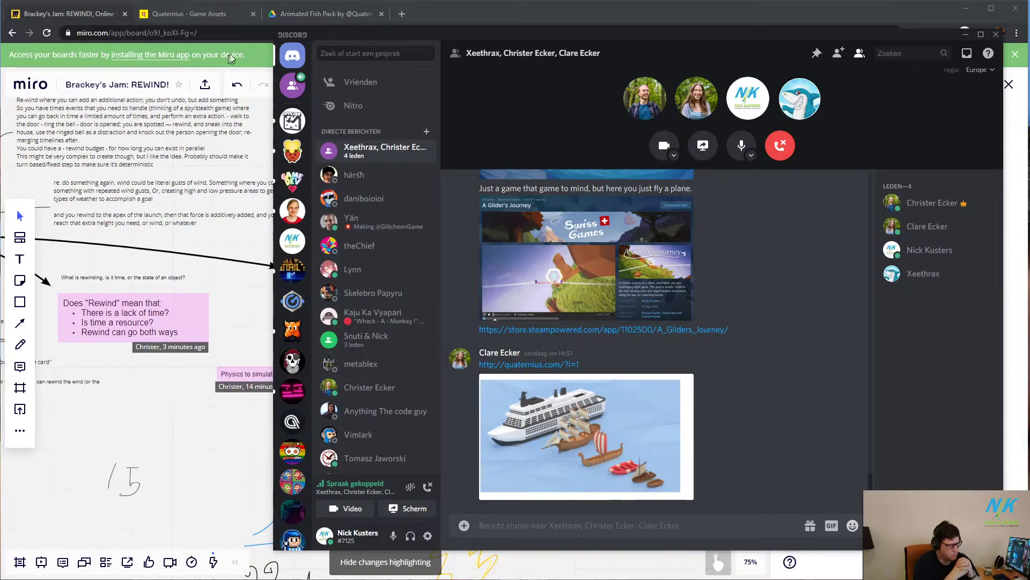
{"action": "left_click", "coordinate": [302, 15]}
{"action": "left_click", "coordinate": [380, 14]}
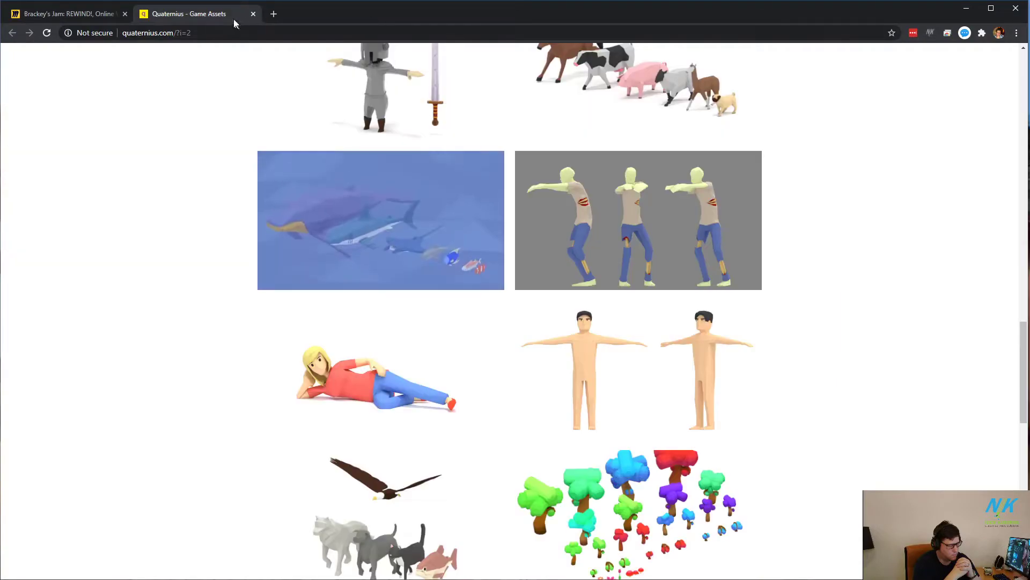
{"action": "left_click", "coordinate": [52, 15]}
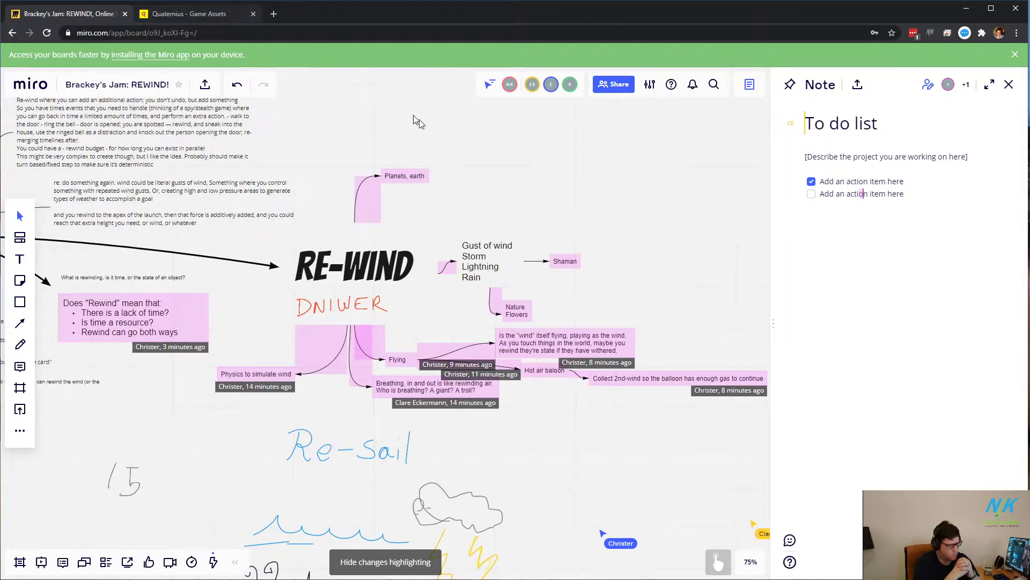
{"action": "key", "text": "alt+Tab"}
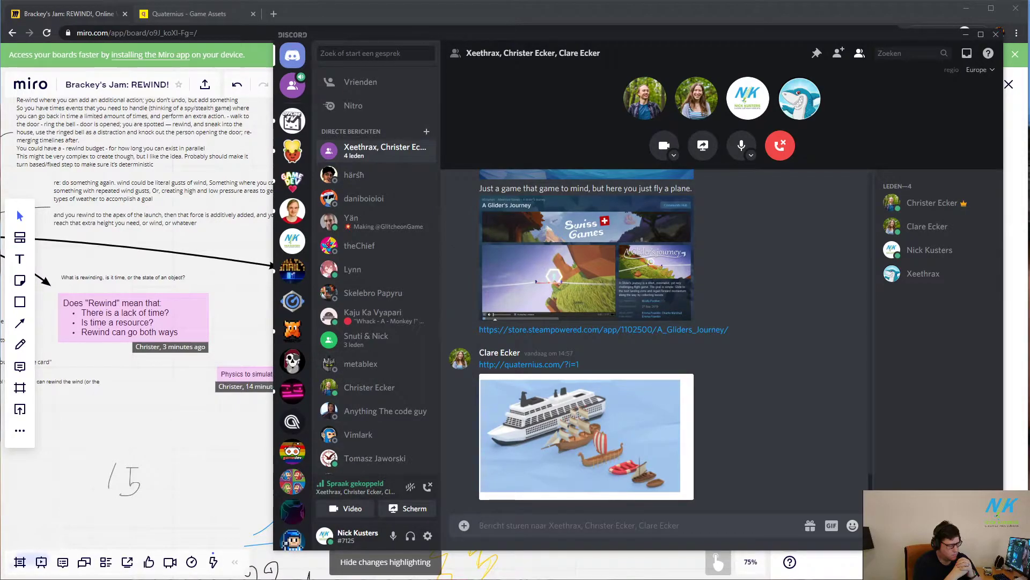
{"action": "key", "text": "alt+Tab"}
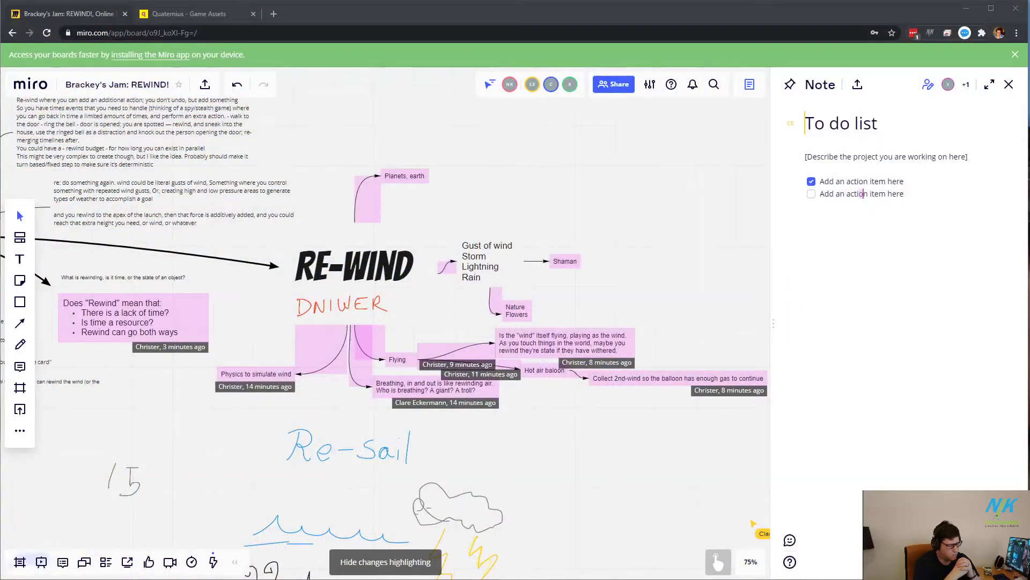
{"action": "left_click", "coordinate": [191, 21]}
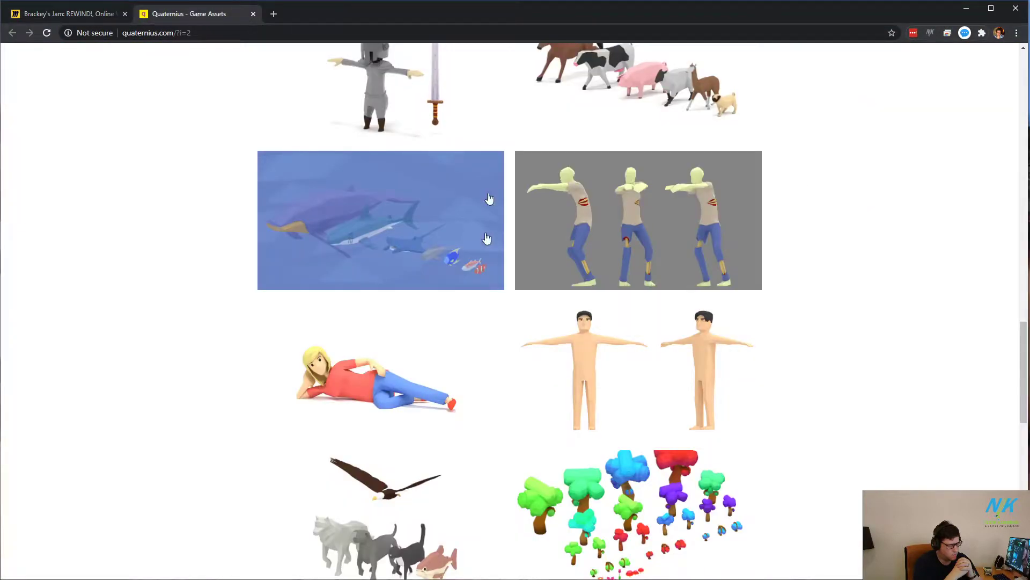
Step: Show only Transport packs on Quaternius and open the Ships pack's Drive folder
{"action": "scroll", "coordinate": [534, 350], "scroll_direction": "down", "scroll_amount": 8}
{"action": "scroll", "coordinate": [530, 379], "scroll_direction": "up", "scroll_amount": 15}
{"action": "scroll", "coordinate": [530, 378], "scroll_direction": "up", "scroll_amount": 20}
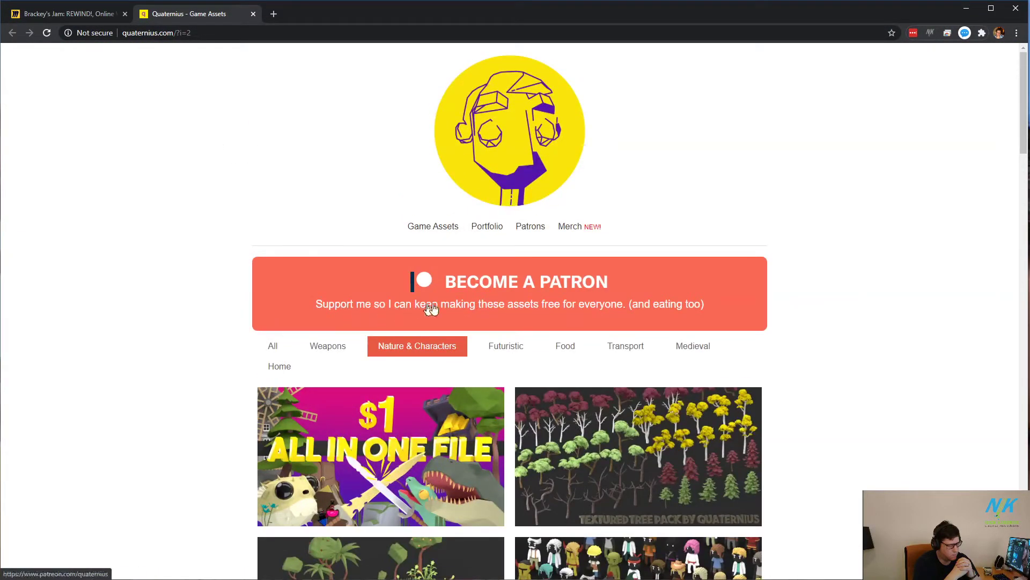
{"action": "left_click", "coordinate": [628, 346]}
{"action": "scroll", "coordinate": [666, 409], "scroll_direction": "down", "scroll_amount": 10}
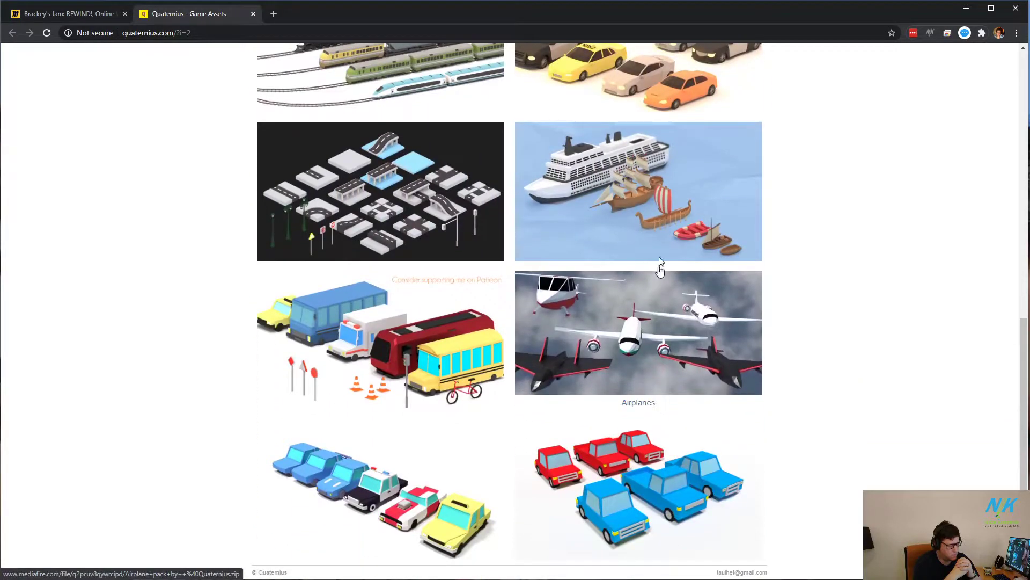
{"action": "left_click", "coordinate": [649, 234]}
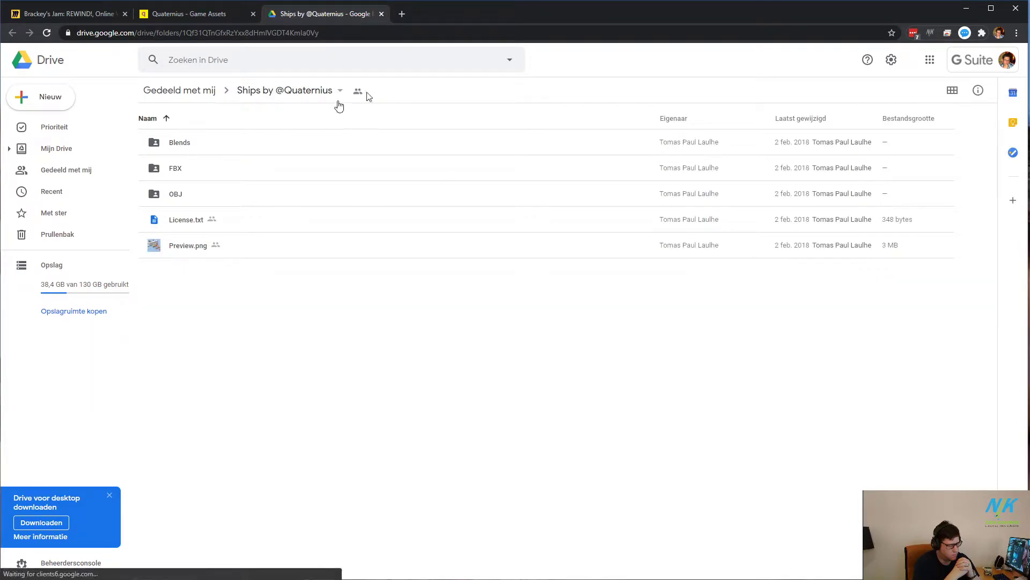
{"action": "left_click", "coordinate": [340, 91]}
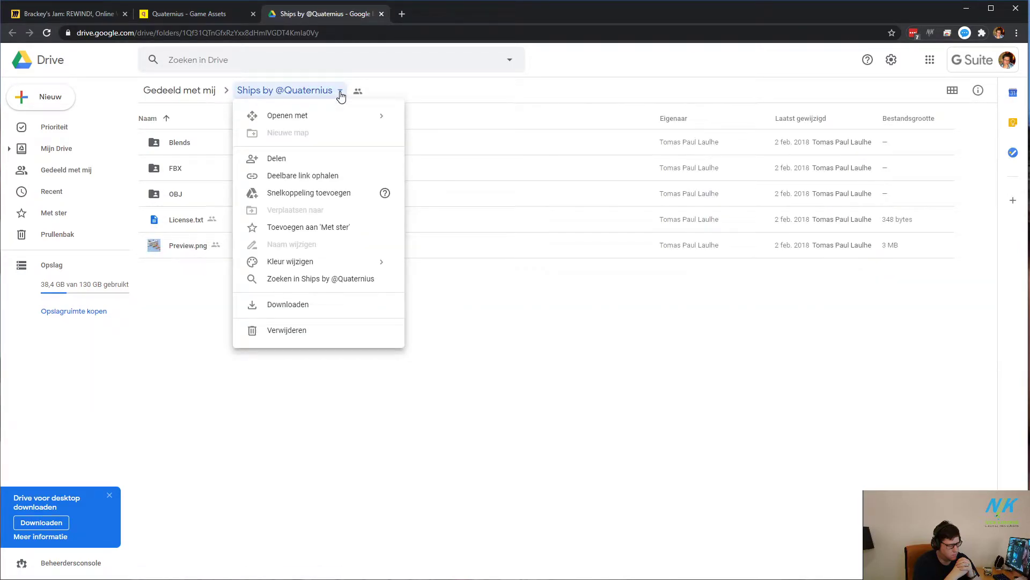
{"action": "left_click", "coordinate": [283, 304]}
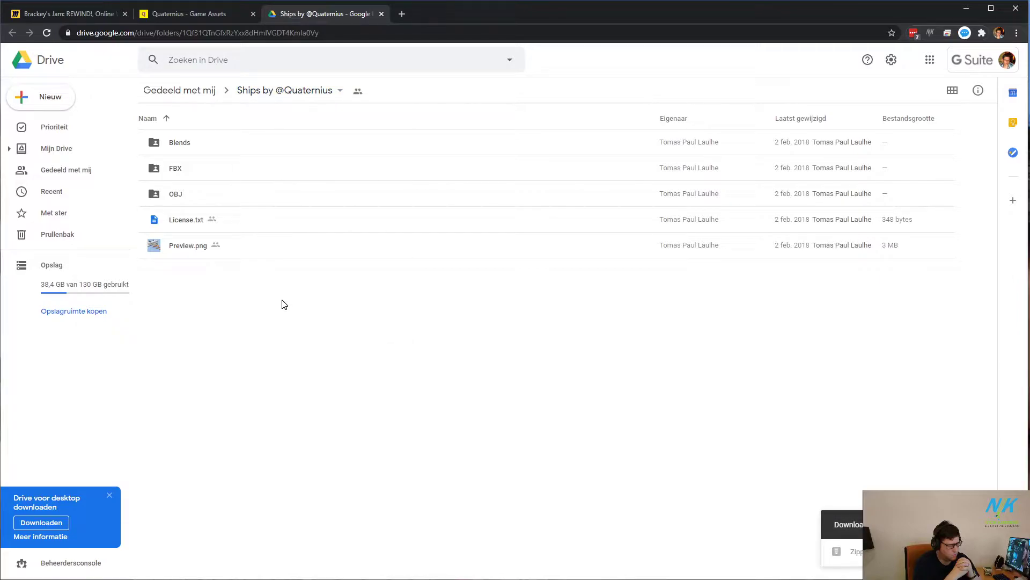
{"action": "left_click", "coordinate": [292, 34]}
{"action": "key", "text": "ctrl+c"}
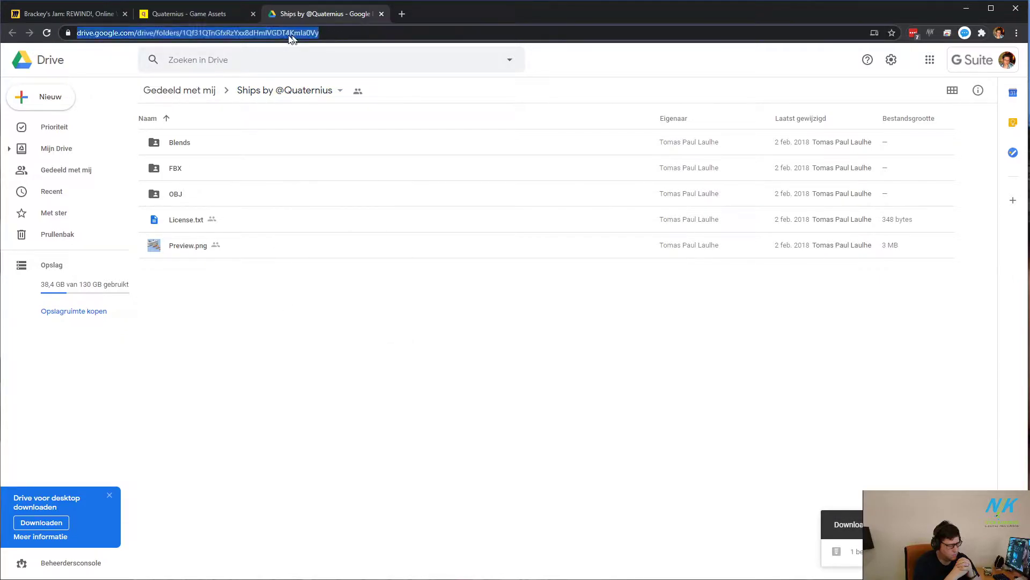
{"action": "left_click", "coordinate": [84, 13]}
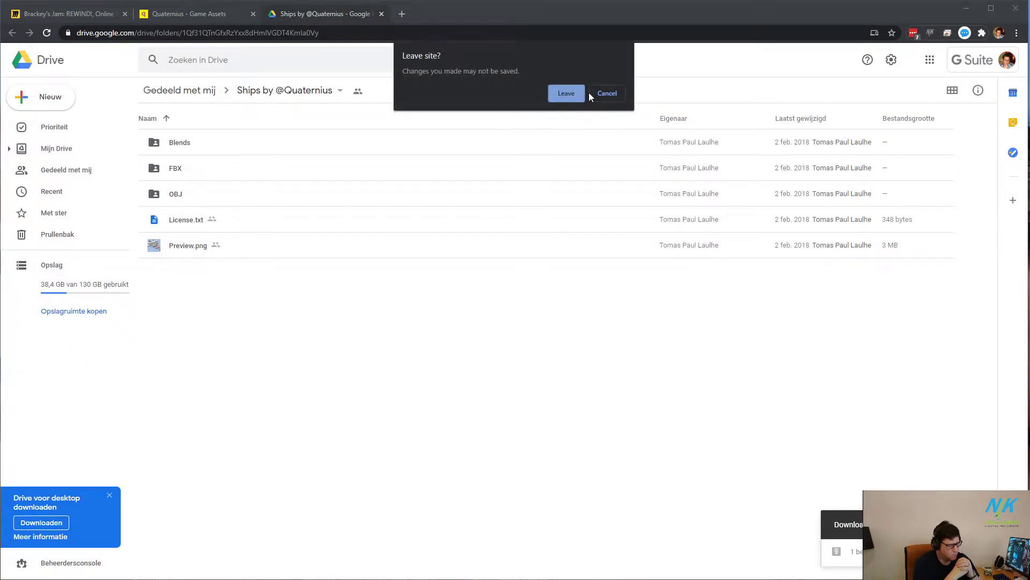
{"action": "left_click", "coordinate": [578, 93]}
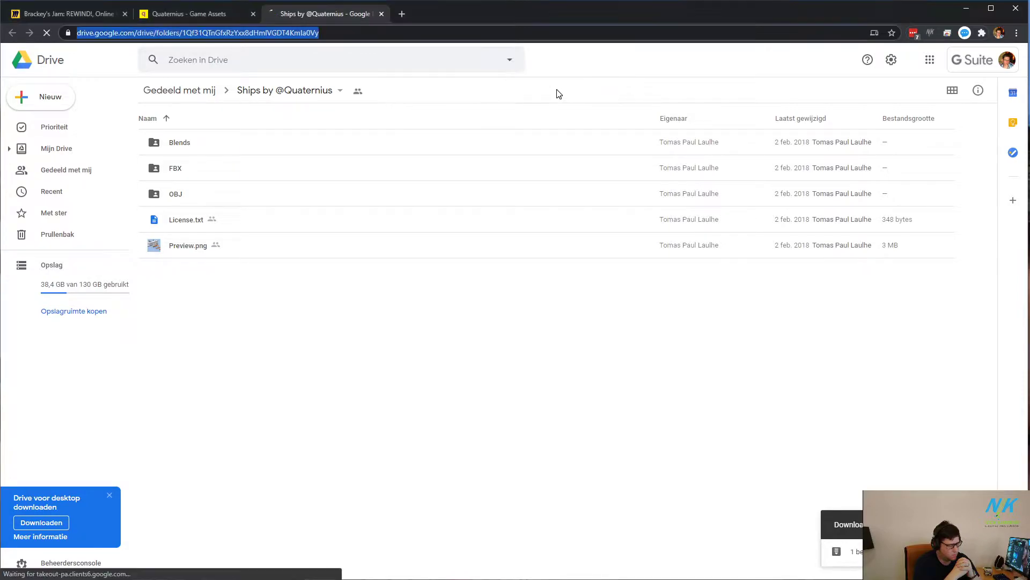
{"action": "left_click", "coordinate": [120, 17]}
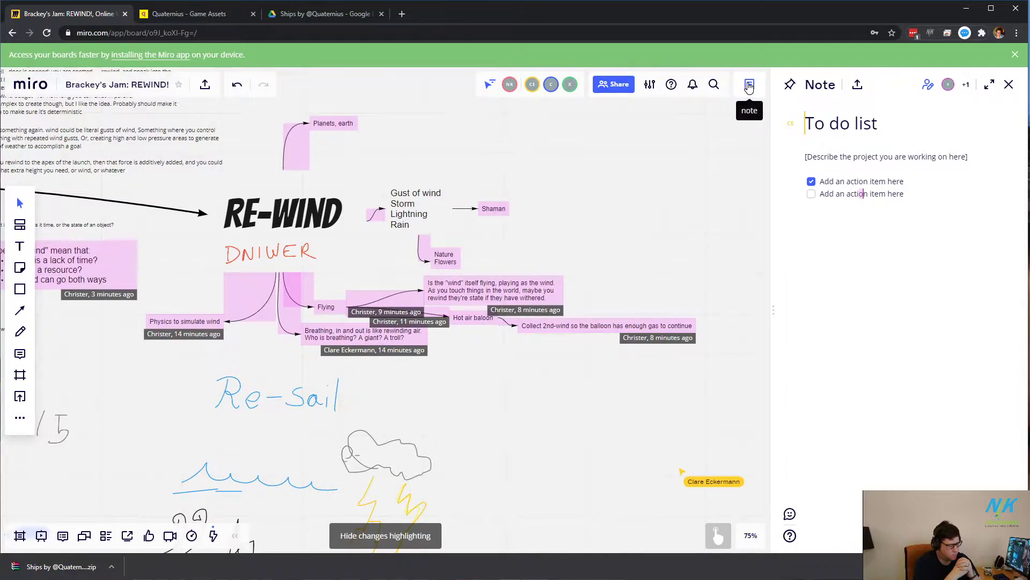
Step: Add a Miro text item reading 'Quaternius Boats:' with the pasted Ships Drive link below it
{"action": "double_click", "coordinate": [719, 218]}
{"action": "left_click", "coordinate": [1009, 85]}
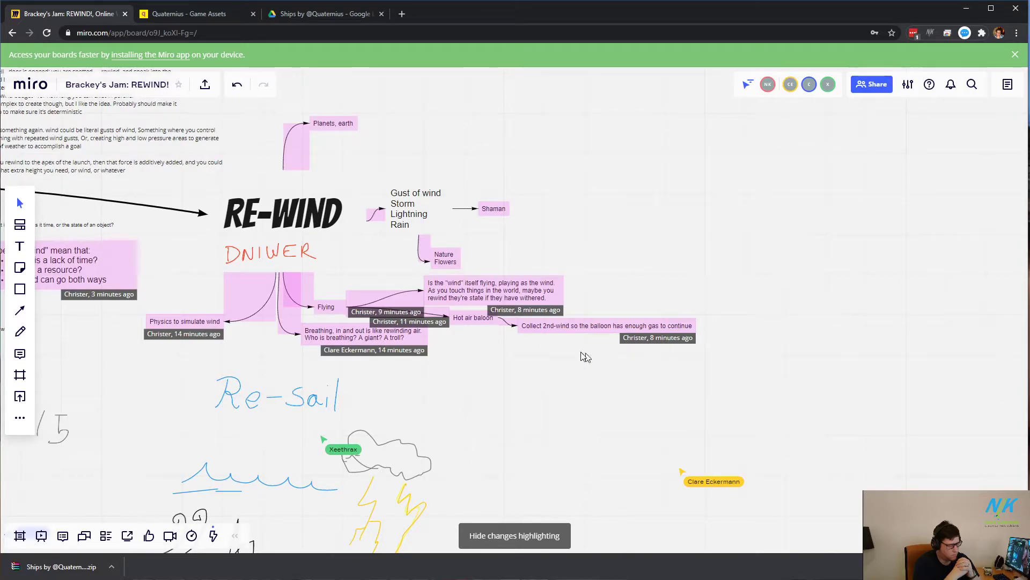
{"action": "double_click", "coordinate": [616, 206]}
{"action": "left_click", "coordinate": [595, 186]}
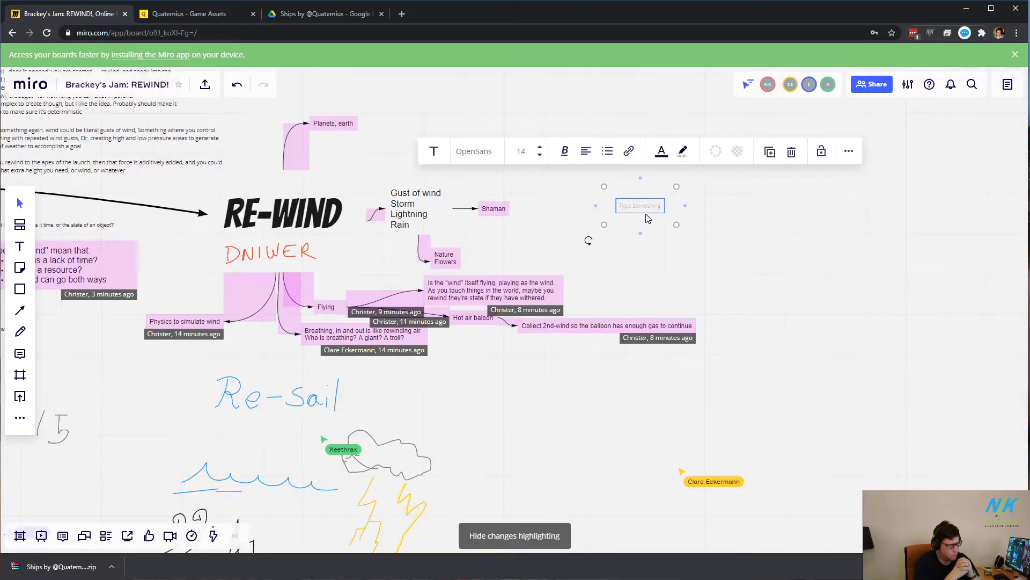
{"action": "type", "text": "Quaternius"}
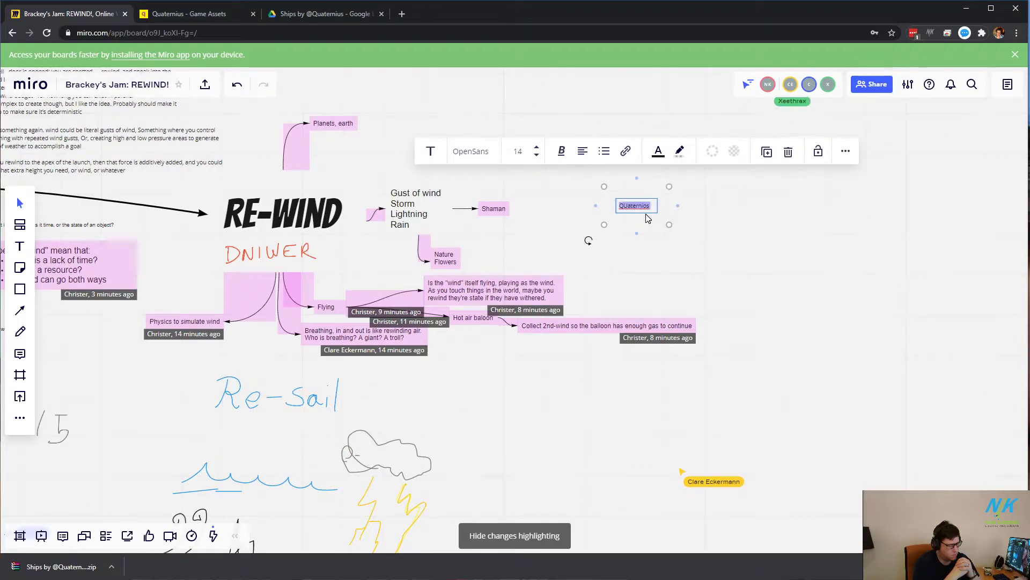
{"action": "key", "text": "BackSpace"}
{"action": "key", "text": "BackSpace"}
{"action": "type", "text": "us B"}
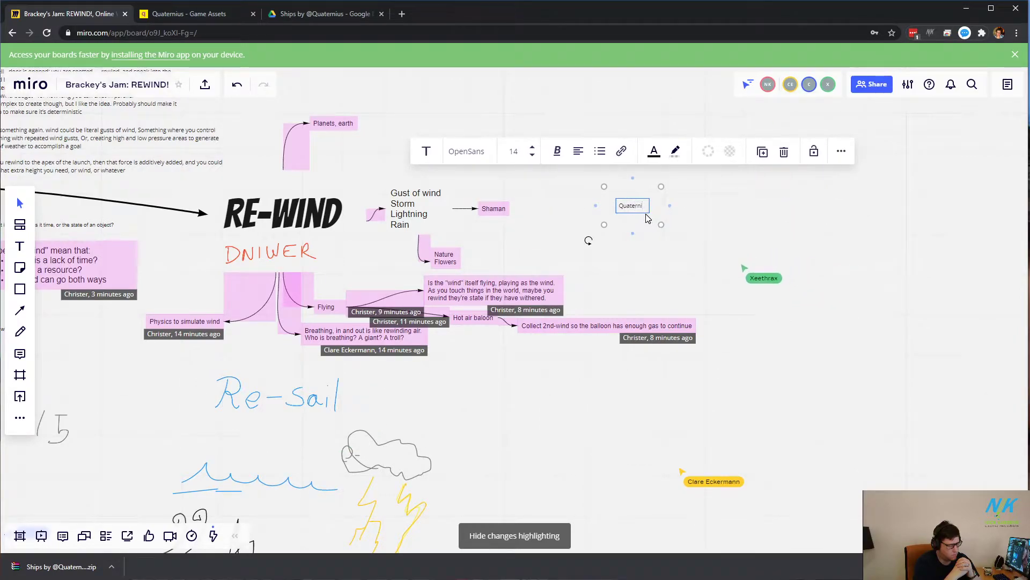
{"action": "type", "text": "oats:"}
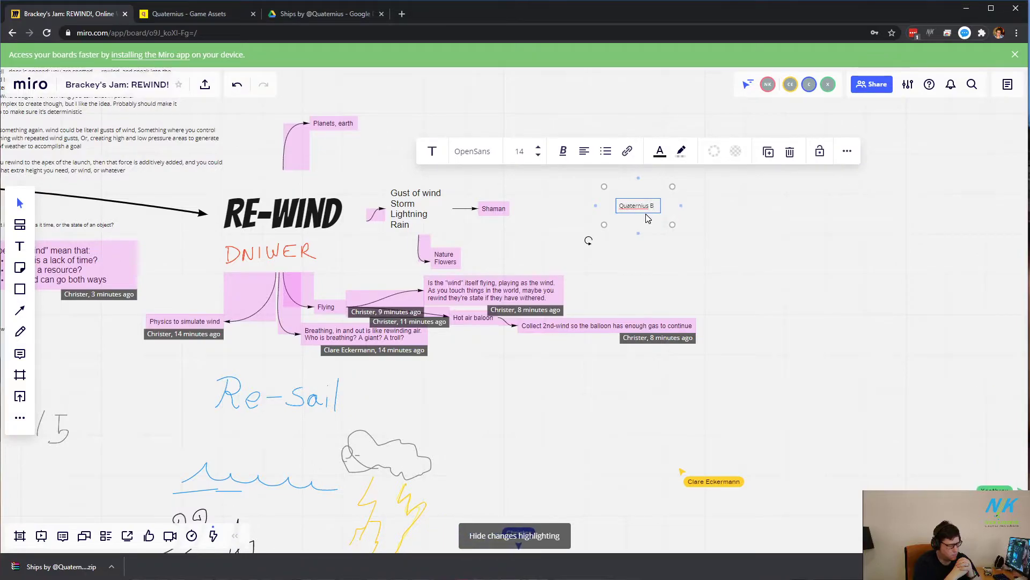
{"action": "key", "text": "Return"}
{"action": "key", "text": "ctrl+v"}
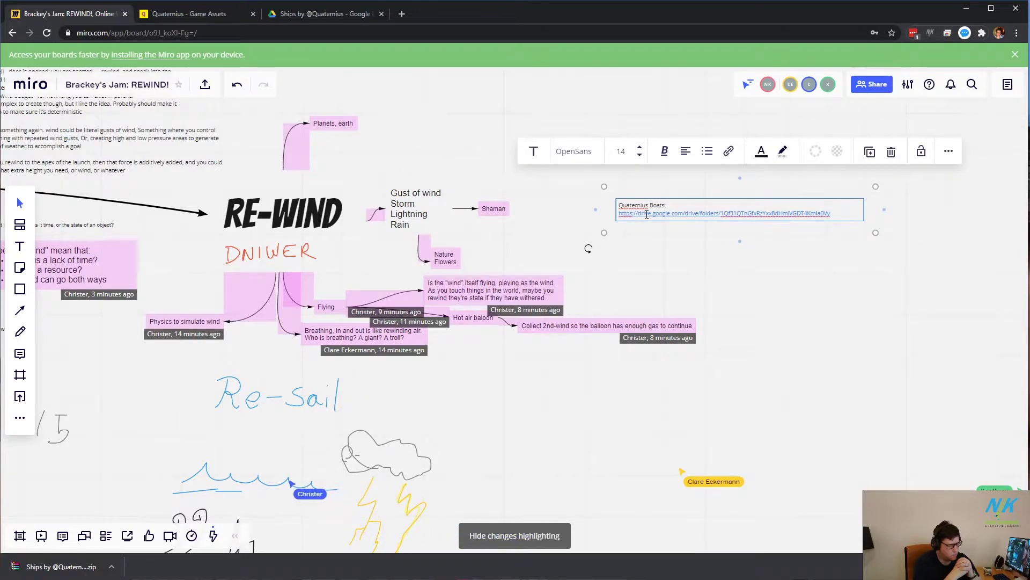
{"action": "key", "text": "Return"}
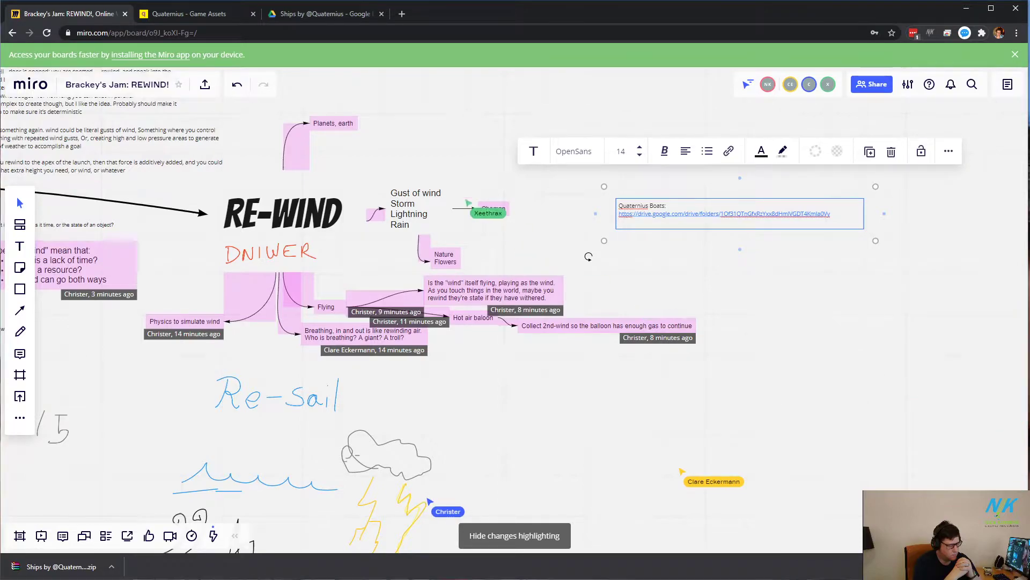
{"action": "key", "text": "alt+Tab"}
Step: Copy the ships image from the Discord chat and paste it onto the Miro board
{"action": "left_click", "coordinate": [573, 429]}
{"action": "right_click", "coordinate": [606, 323]}
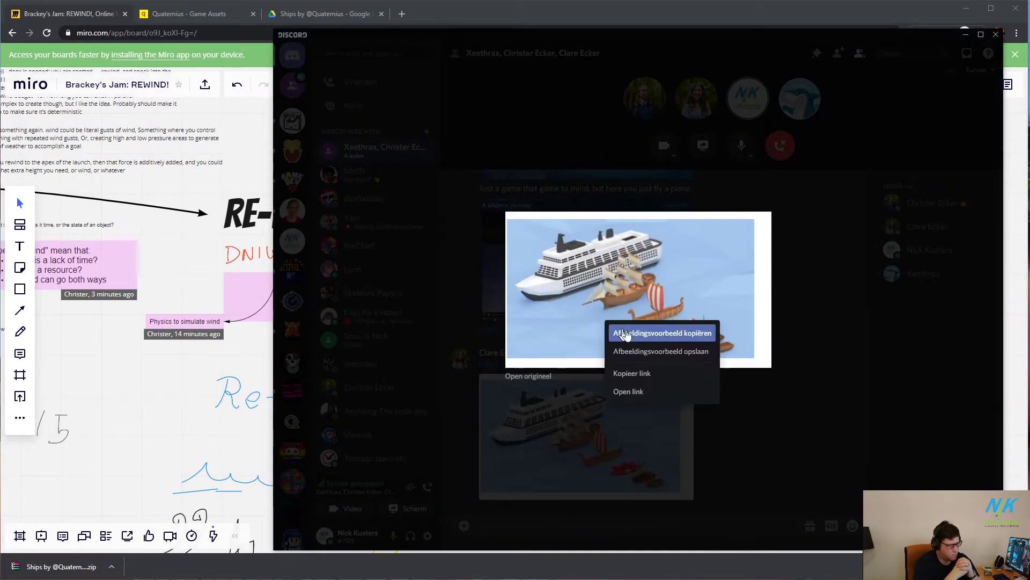
{"action": "left_click", "coordinate": [638, 374]}
{"action": "right_click", "coordinate": [663, 319]}
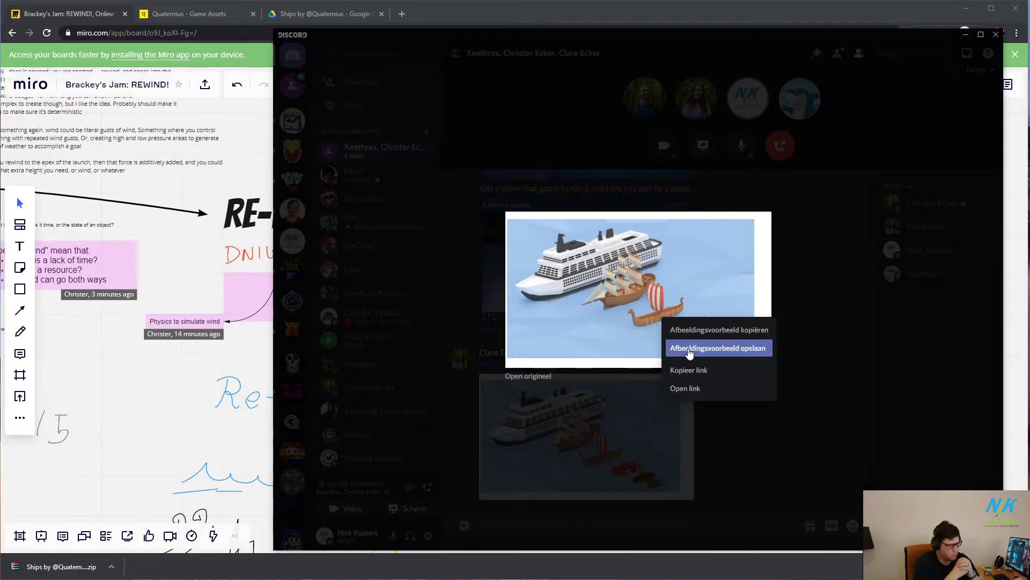
{"action": "left_click", "coordinate": [705, 333]}
{"action": "key", "text": "alt+Tab"}
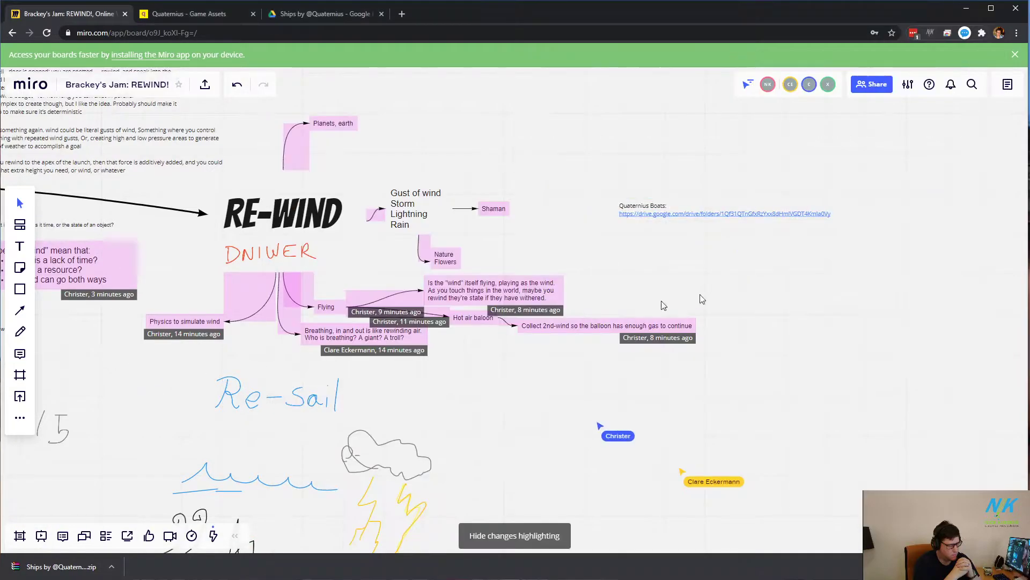
{"action": "key", "text": "ctrl+v"}
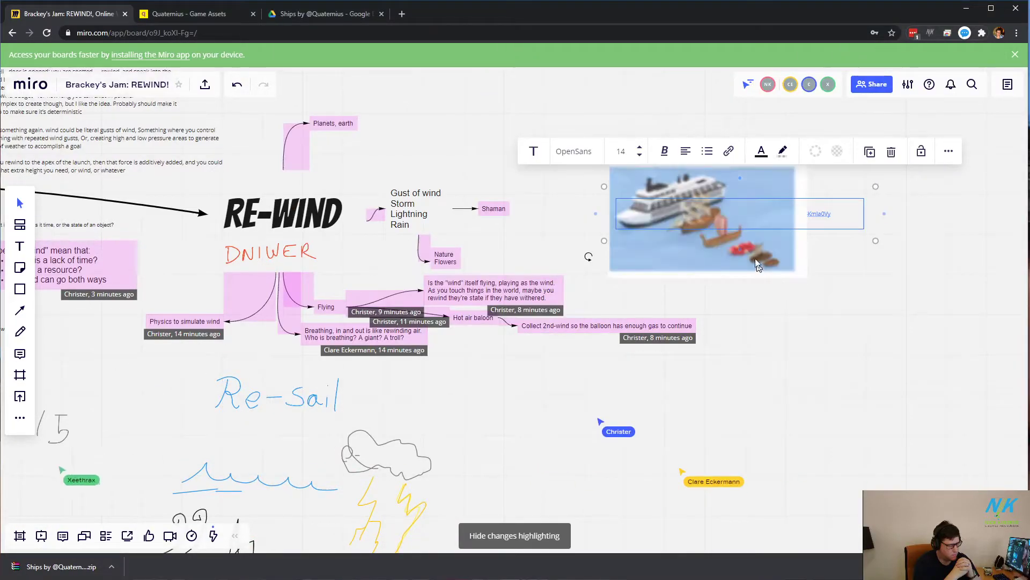
Step: Position the ships picture directly above the 'Quaternius Boats:' link text
{"action": "left_click_drag", "start_coordinate": [753, 233], "coordinate": [772, 306]}
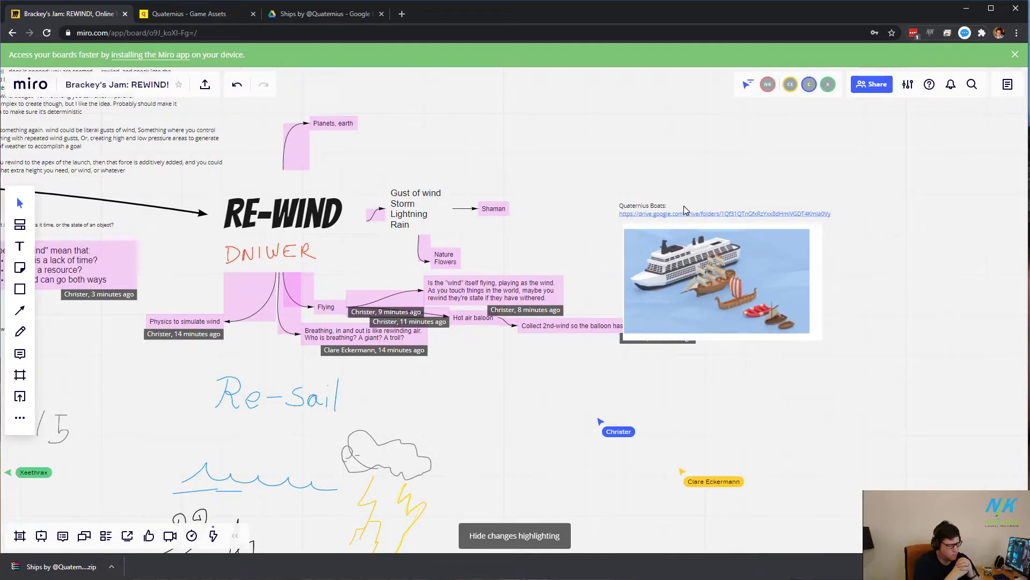
{"action": "left_click_drag", "start_coordinate": [686, 278], "coordinate": [678, 131]}
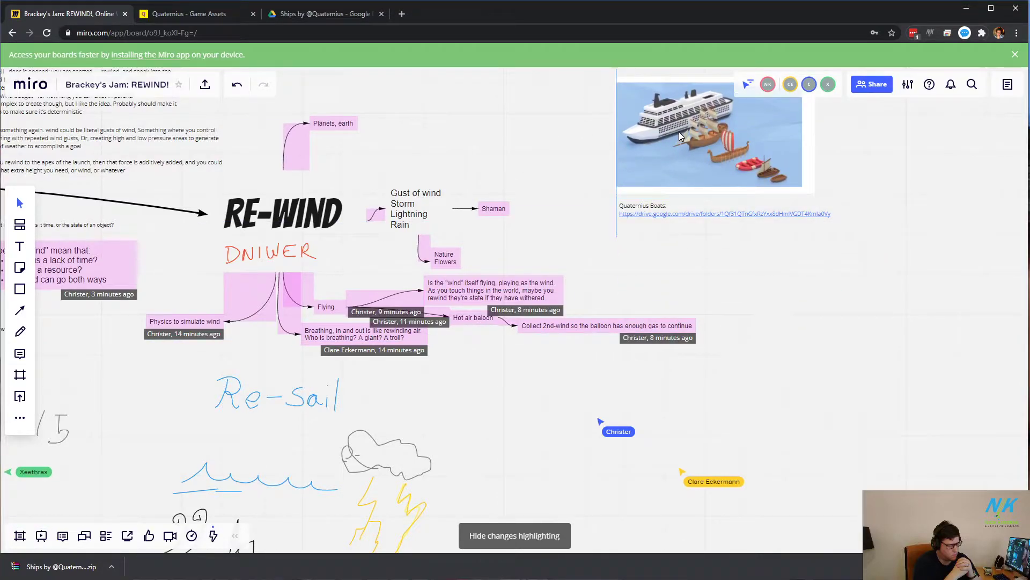
{"action": "left_click", "coordinate": [700, 220]}
{"action": "scroll", "coordinate": [742, 293], "scroll_direction": "up", "scroll_amount": 5}
{"action": "scroll", "coordinate": [742, 293], "scroll_direction": "down", "scroll_amount": 3}
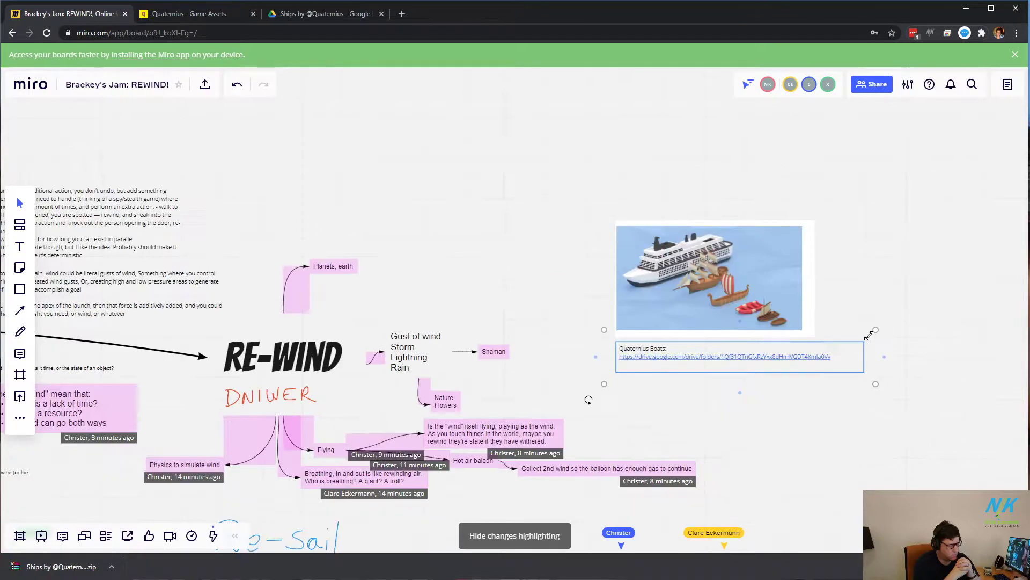
{"action": "left_click_drag", "start_coordinate": [814, 424], "coordinate": [862, 373]}
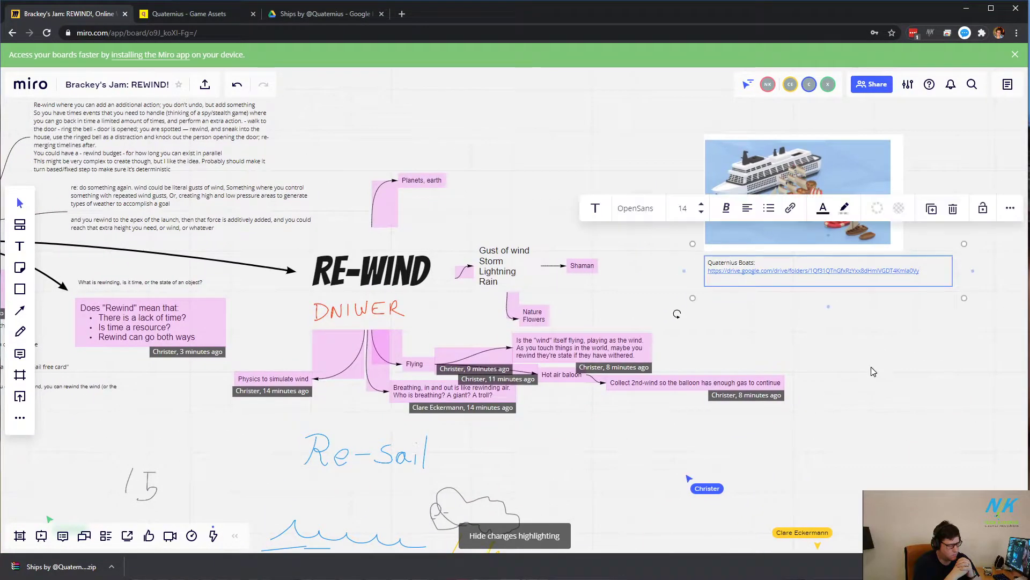
{"action": "left_click", "coordinate": [863, 372]}
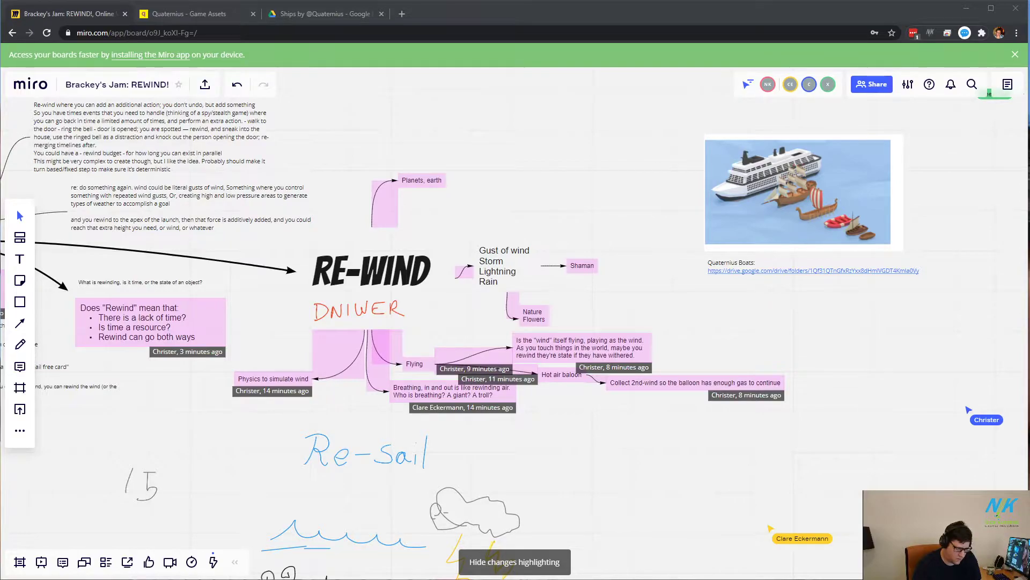
Step: Copy the Snuti Land server's invite link from its Invite People window
{"action": "key", "text": "alt+Tab"}
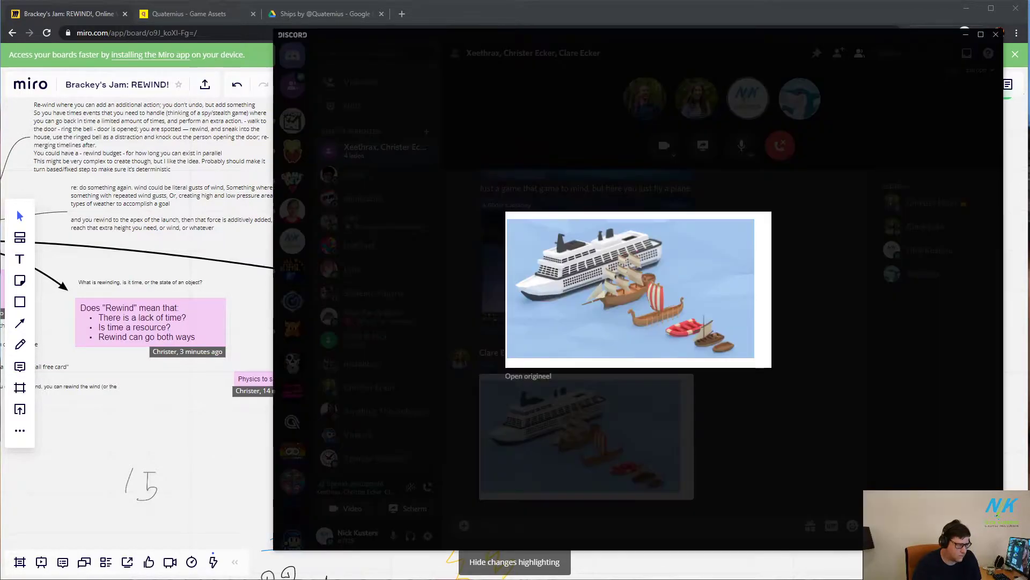
{"action": "left_click", "coordinate": [565, 123]}
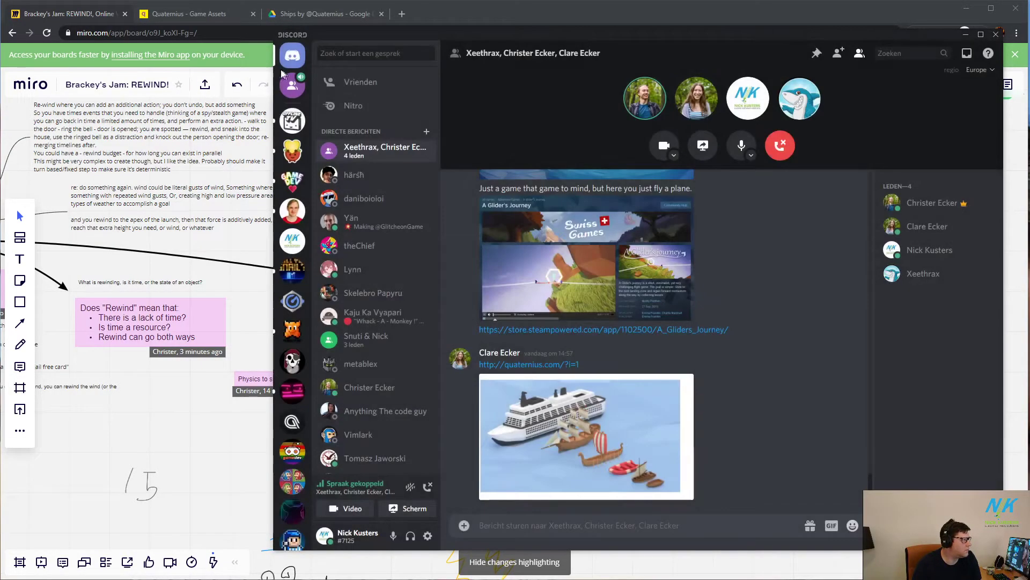
{"action": "left_click", "coordinate": [293, 152]}
{"action": "left_click", "coordinate": [431, 52]}
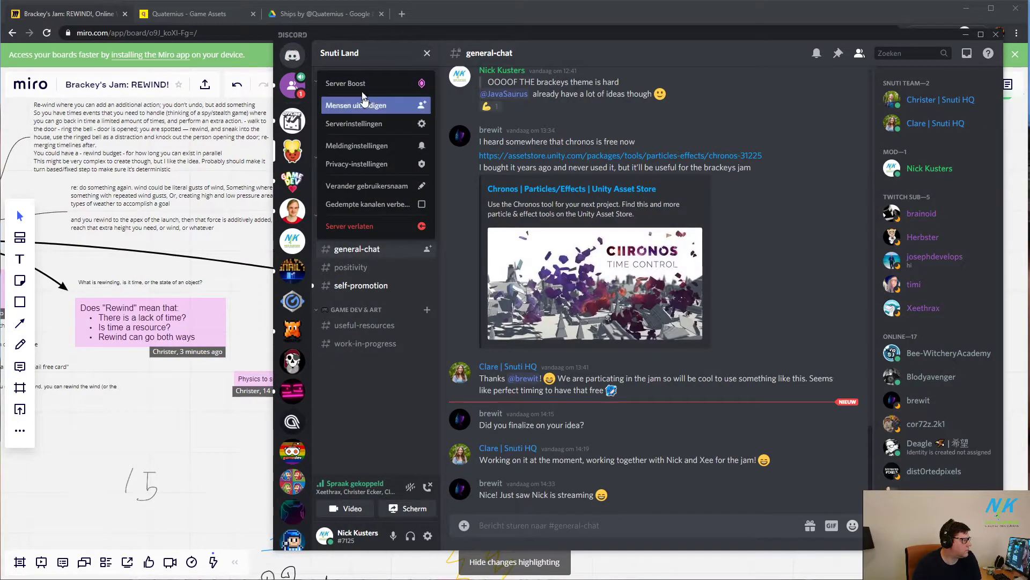
{"action": "left_click", "coordinate": [394, 150]}
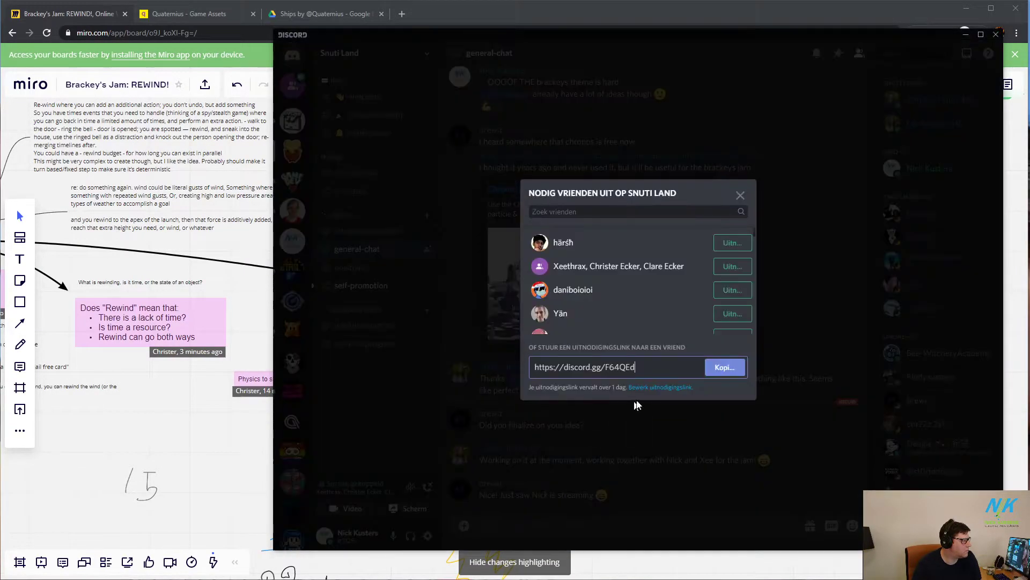
{"action": "left_click", "coordinate": [725, 367]}
{"action": "left_click", "coordinate": [740, 195]}
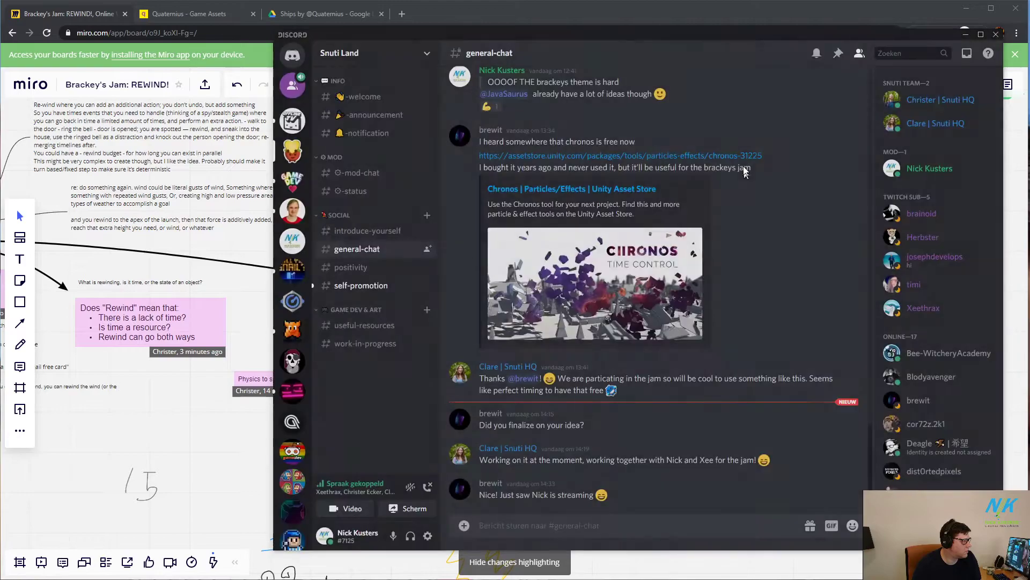
Step: Go back to the group call chat and open the shared Google Docs link
{"action": "left_click", "coordinate": [294, 86]}
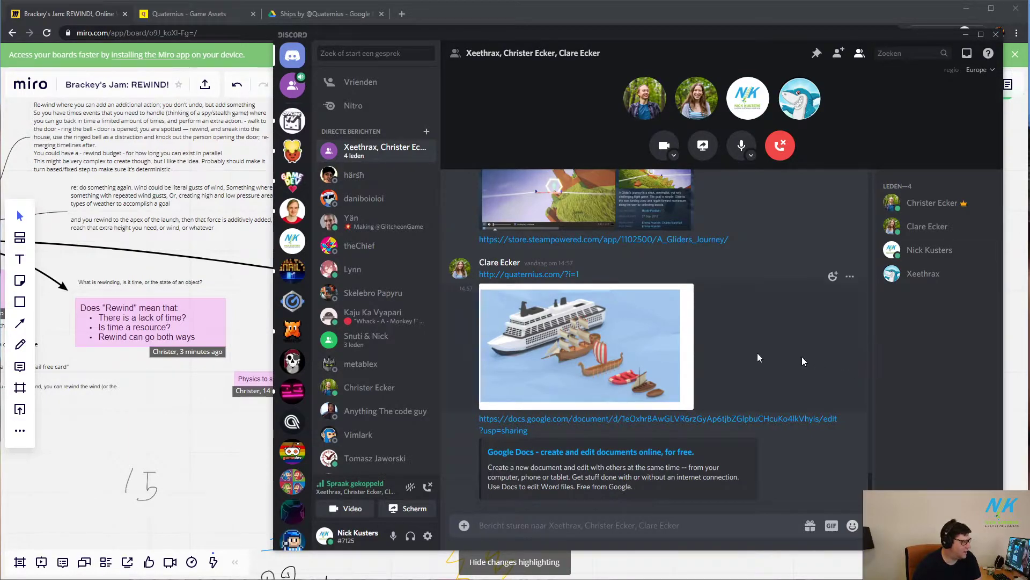
{"action": "left_click", "coordinate": [135, 439]}
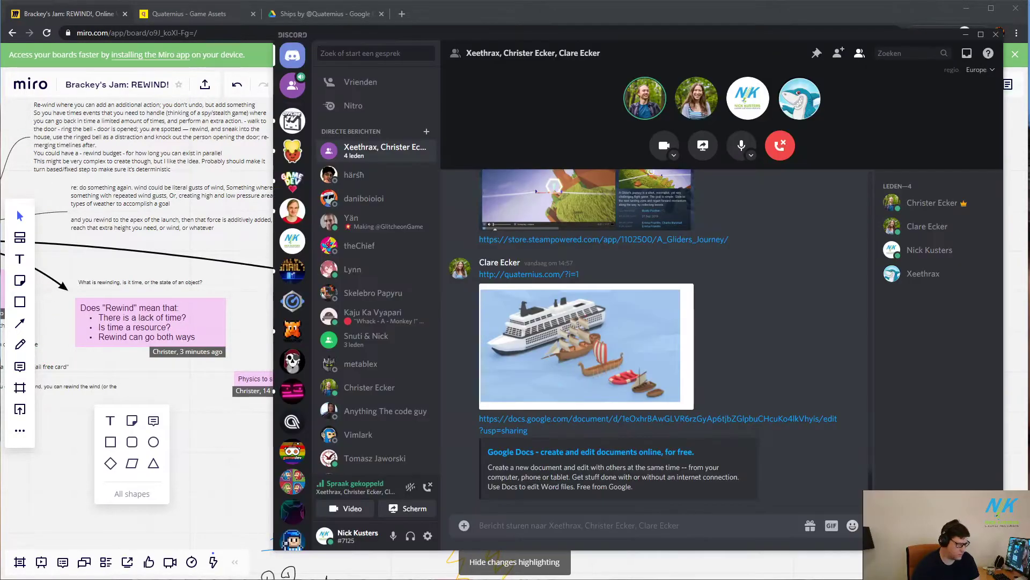
{"action": "key", "text": "alt+Tab"}
Step: Open the Mission Squeak Game Plan doc, read through it, then return to the REWIND! Miro board
{"action": "left_click", "coordinate": [611, 452]}
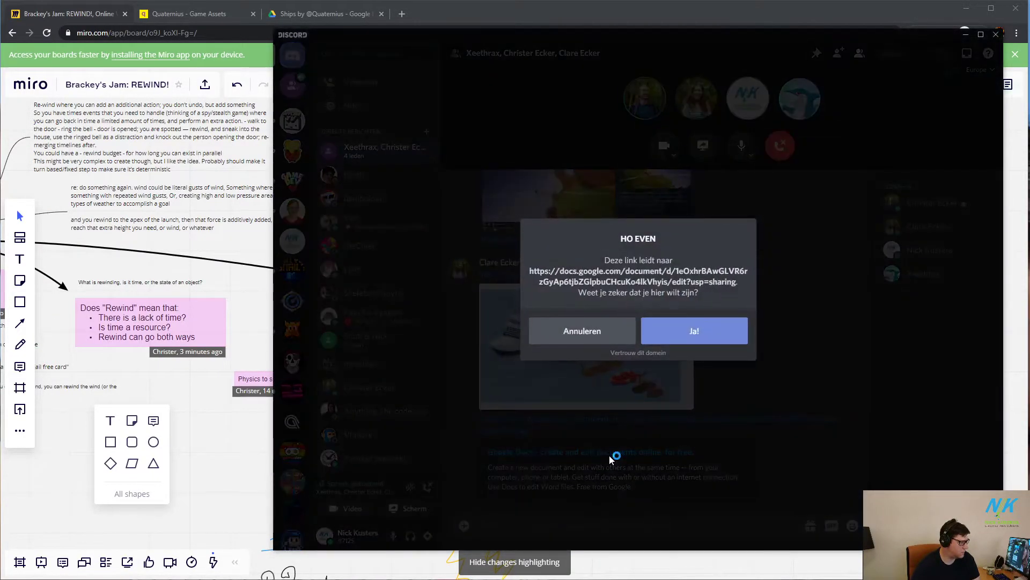
{"action": "left_click", "coordinate": [681, 331]}
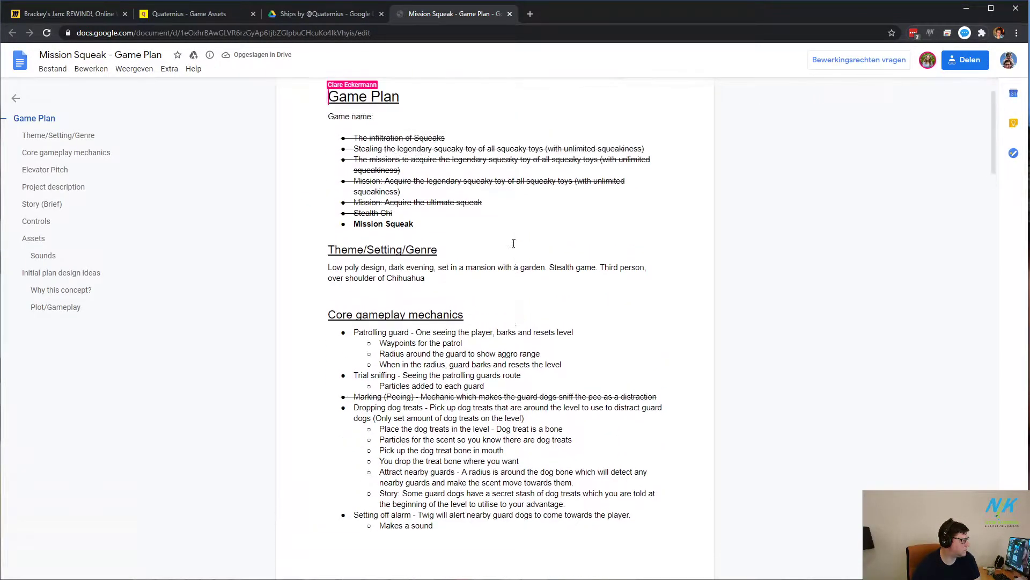
{"action": "scroll", "coordinate": [513, 243], "scroll_direction": "down", "scroll_amount": 5}
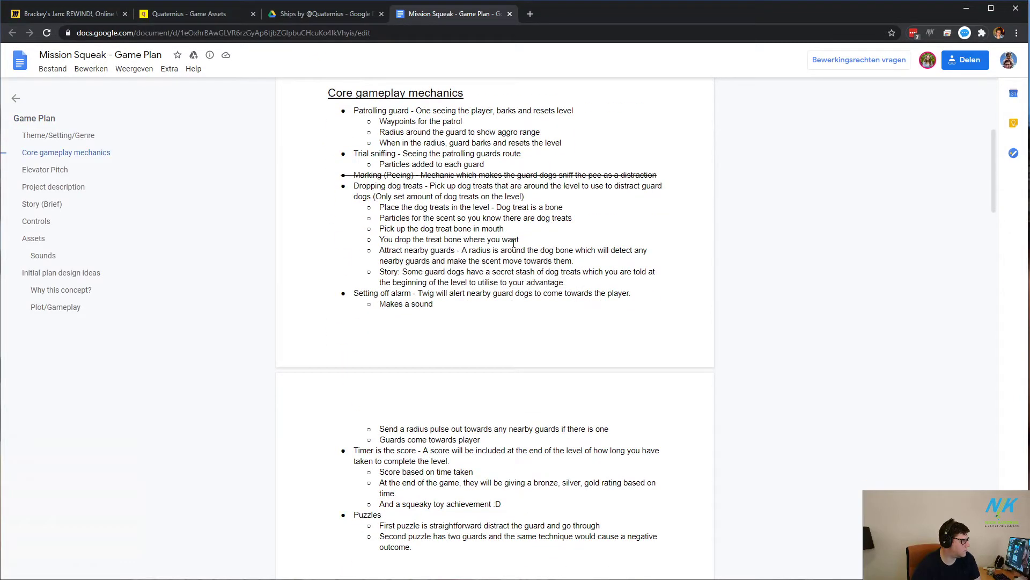
{"action": "scroll", "coordinate": [514, 243], "scroll_direction": "down", "scroll_amount": 5}
{"action": "scroll", "coordinate": [513, 243], "scroll_direction": "down", "scroll_amount": 15}
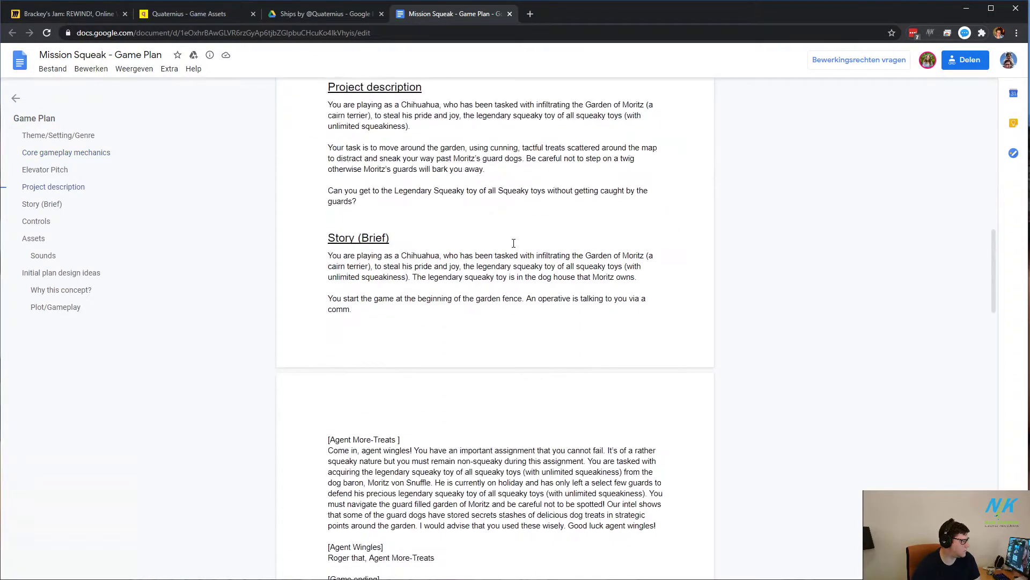
{"action": "scroll", "coordinate": [513, 243], "scroll_direction": "down", "scroll_amount": 12}
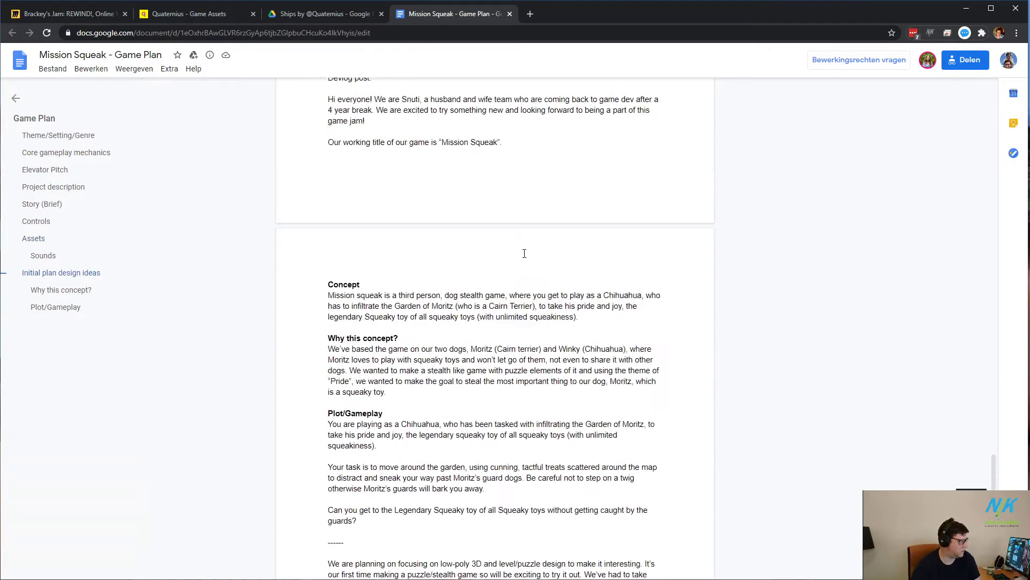
{"action": "scroll", "coordinate": [525, 252], "scroll_direction": "up", "scroll_amount": 20}
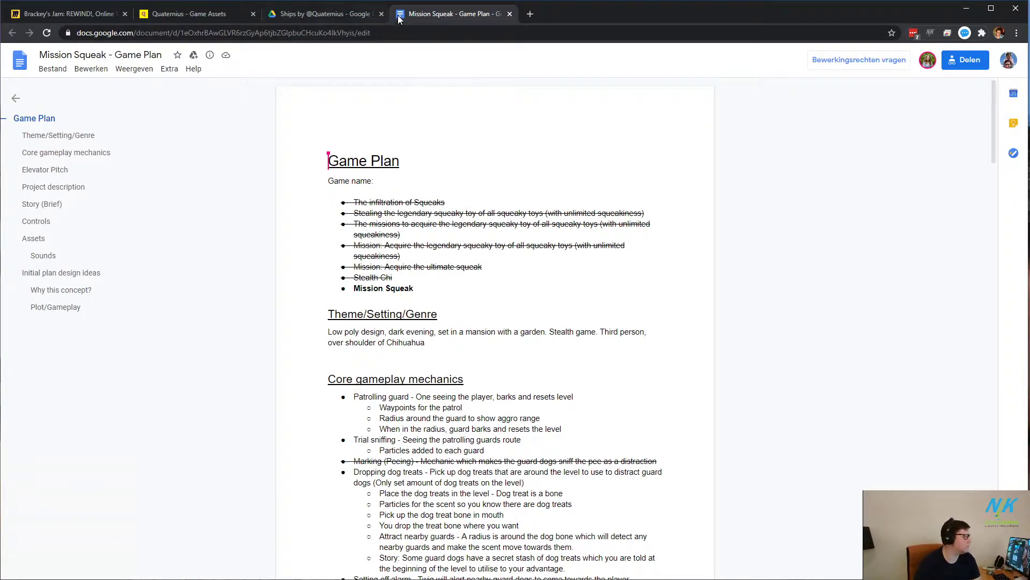
{"action": "left_click", "coordinate": [193, 15]}
{"action": "left_click", "coordinate": [88, 16]}
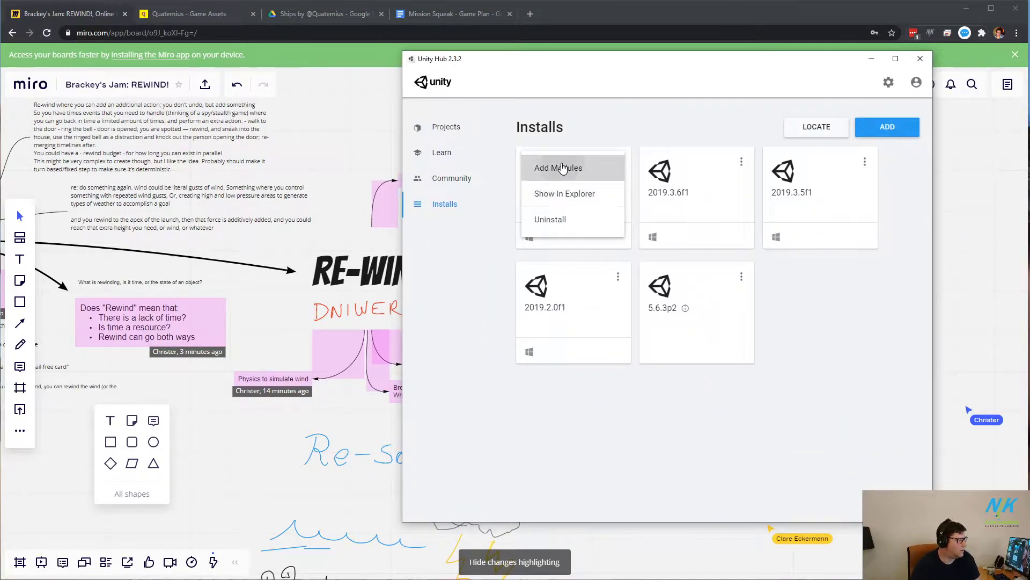
Step: Add WebGL Build Support to the 2019.4.6f1 Unity install and move the Hub window aside
{"action": "left_click", "coordinate": [562, 168]}
{"action": "scroll", "coordinate": [518, 239], "scroll_direction": "down", "scroll_amount": 3}
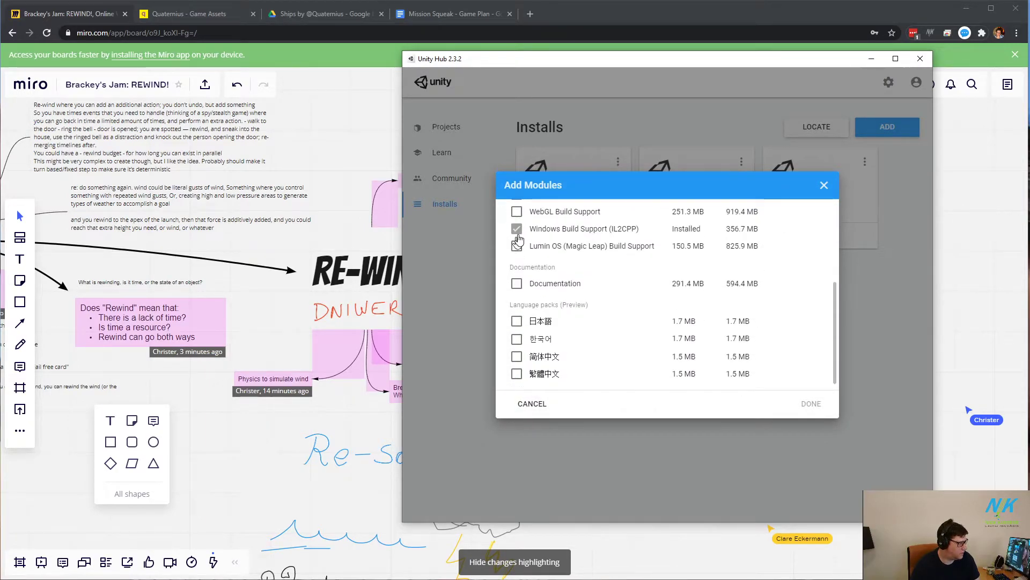
{"action": "left_click", "coordinate": [517, 211]}
{"action": "left_click", "coordinate": [811, 403]}
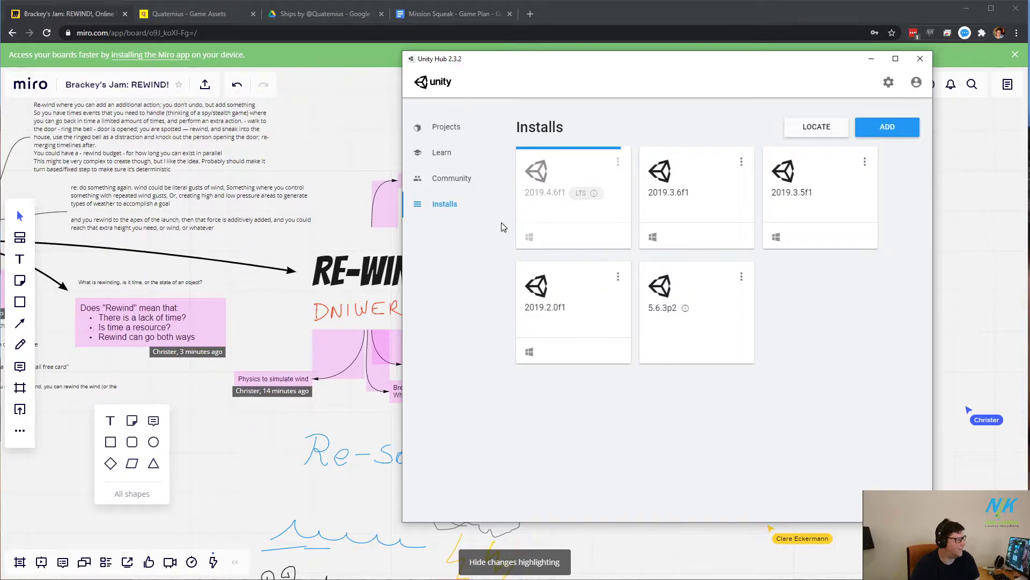
{"action": "left_click", "coordinate": [616, 164]}
{"action": "left_click", "coordinate": [629, 119]}
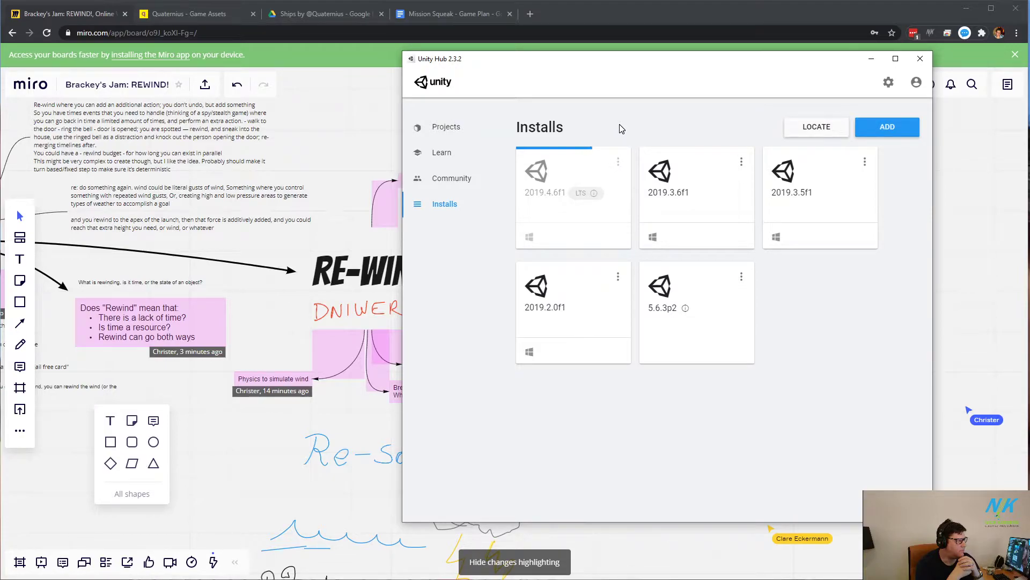
{"action": "left_click_drag", "start_coordinate": [689, 73], "coordinate": [1029, 111]}
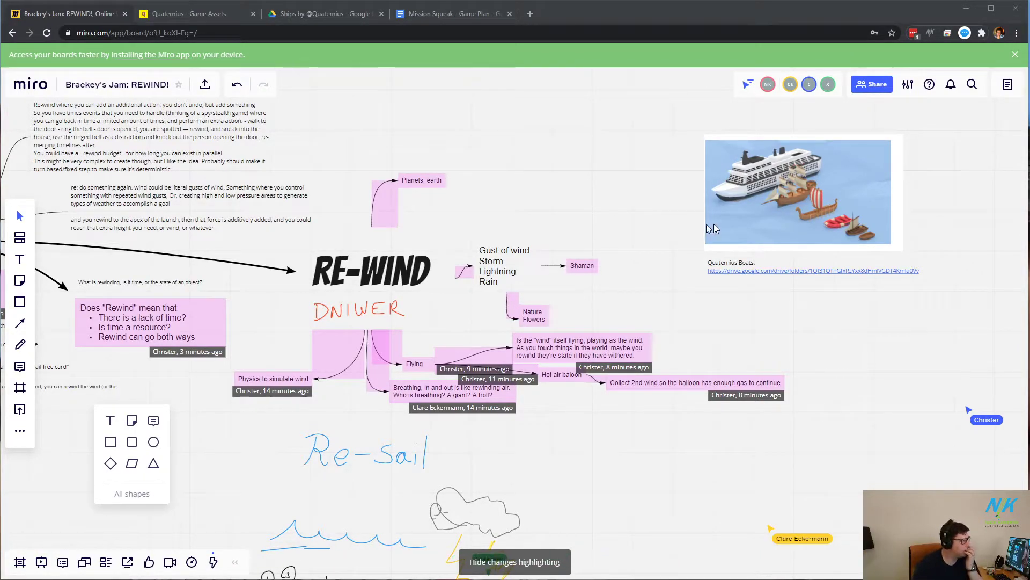
{"action": "left_click", "coordinate": [424, 15]}
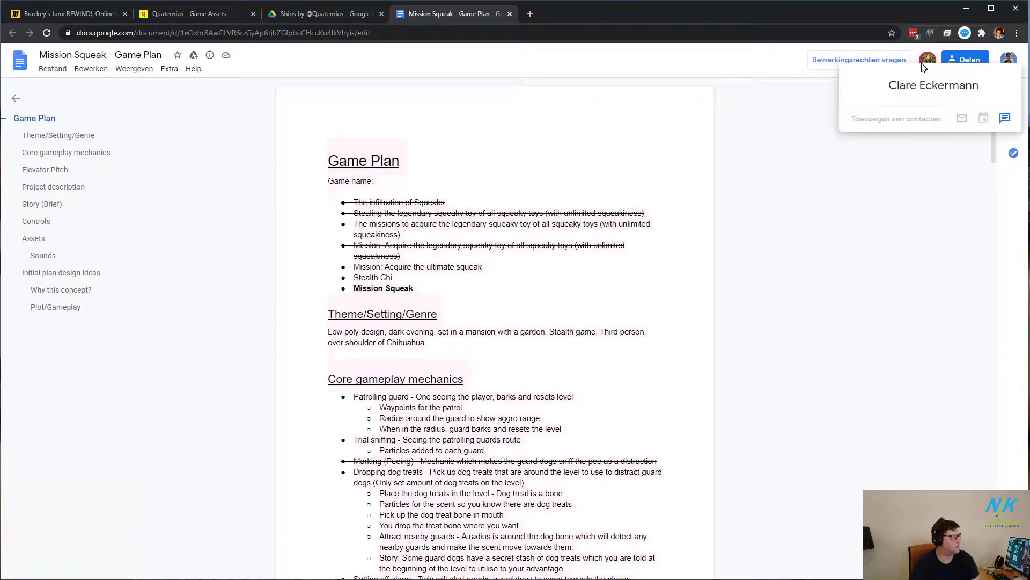
{"action": "left_click", "coordinate": [54, 12]}
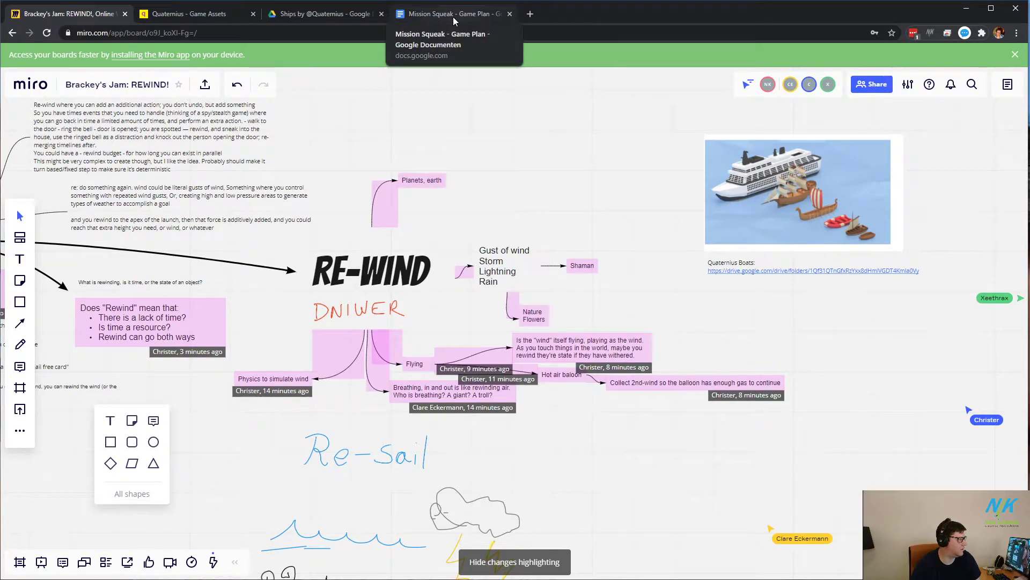
{"action": "left_click", "coordinate": [340, 13]}
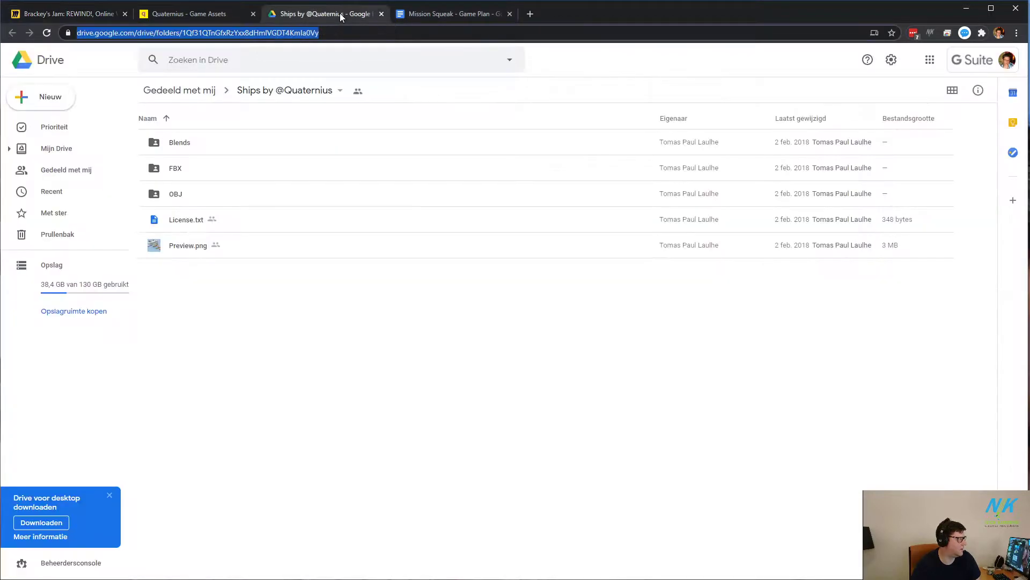
Step: Cycle through the Mission Squeak, Drive, Quaternius and Miro tabs, then switch to the Discord chat
{"action": "left_click", "coordinate": [429, 15]}
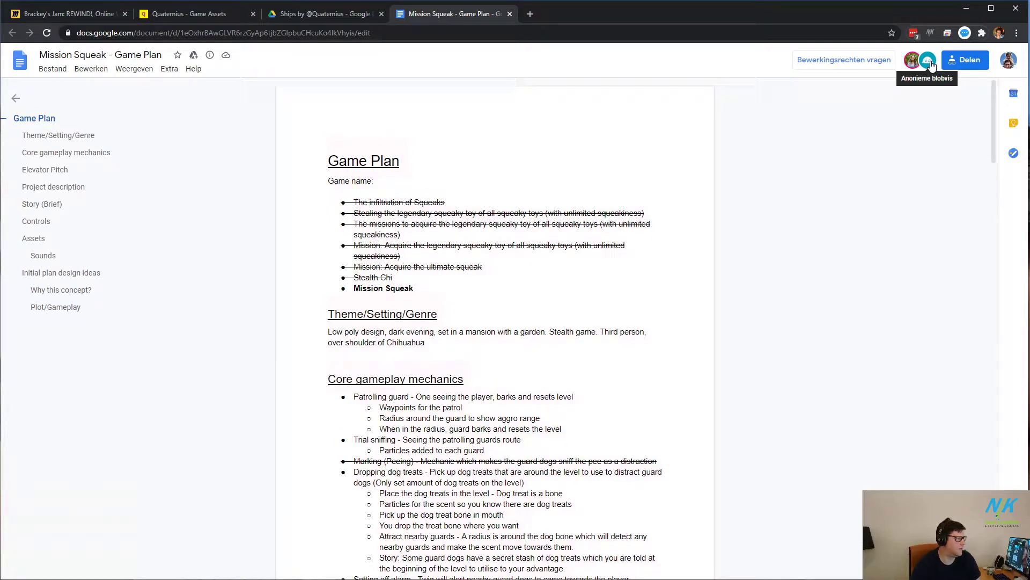
{"action": "left_click", "coordinate": [328, 13]}
{"action": "left_click", "coordinate": [181, 17]}
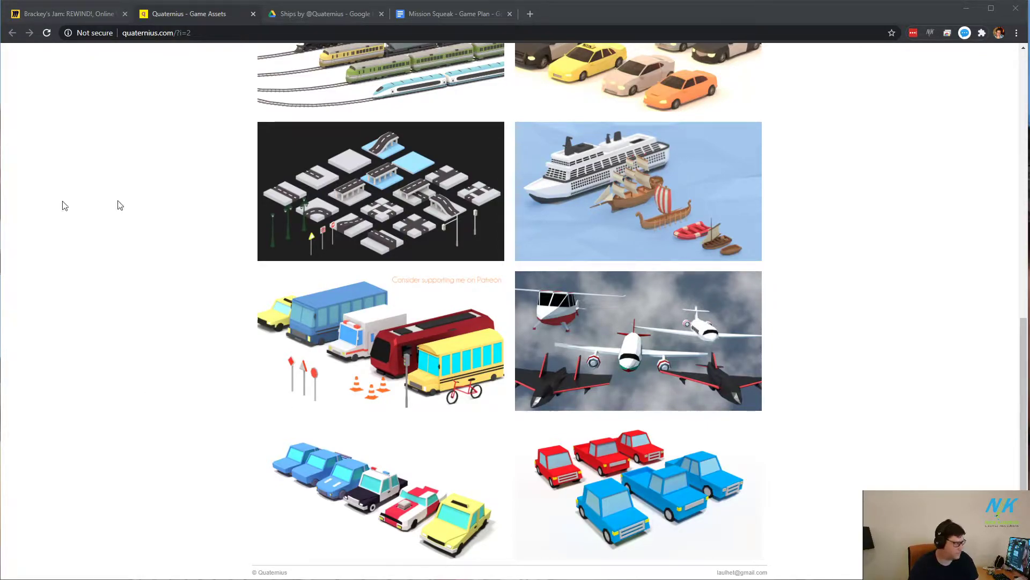
{"action": "left_click", "coordinate": [63, 19]}
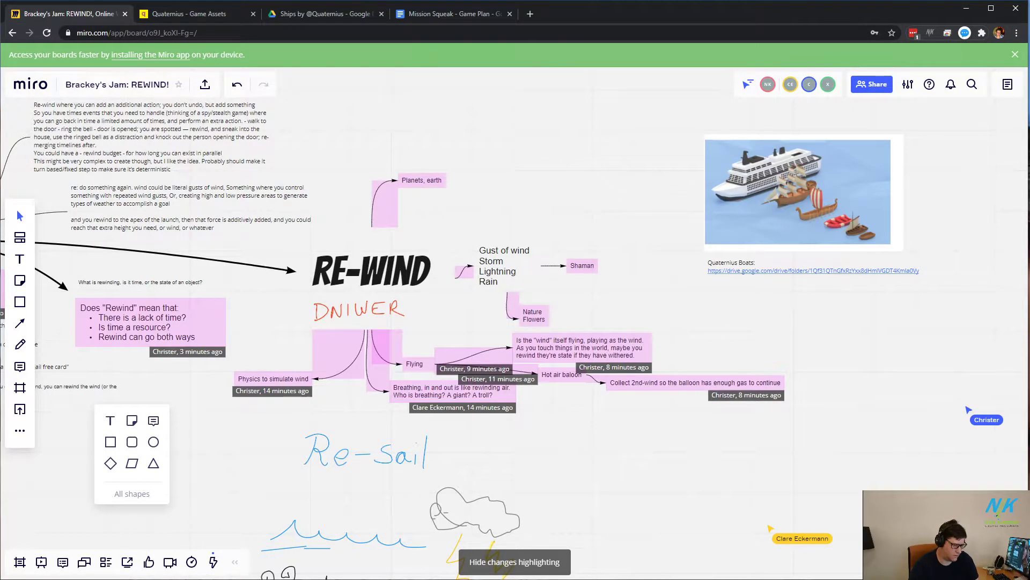
{"action": "key", "text": "alt+Tab"}
Step: Open the shared Re-Wind game plan doc and close the old Mission Squeak doc
{"action": "left_click", "coordinate": [539, 402]}
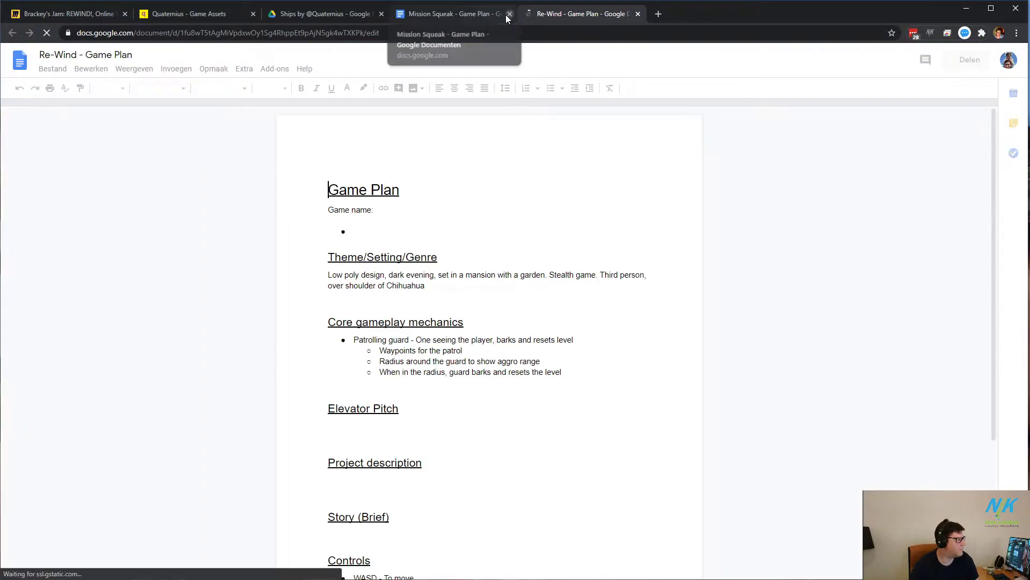
{"action": "left_click", "coordinate": [509, 14]}
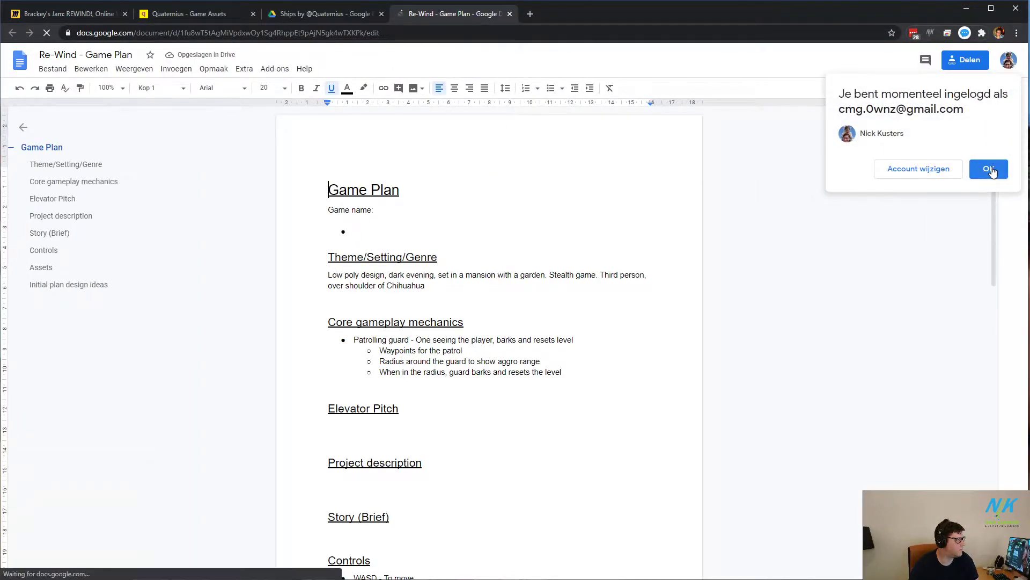
{"action": "left_click", "coordinate": [988, 169]}
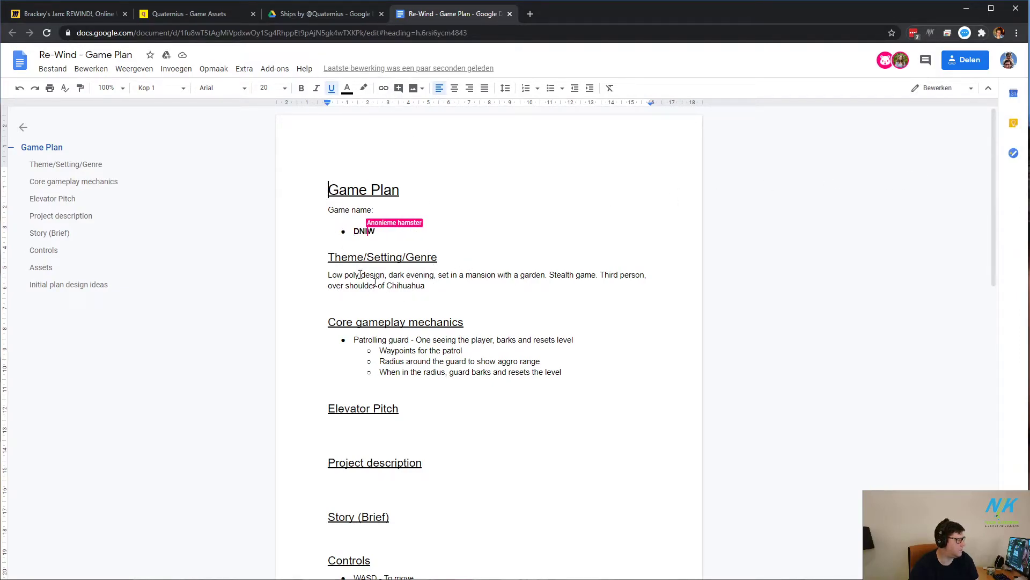
{"action": "left_click", "coordinate": [269, 18]}
{"action": "left_click", "coordinate": [270, 33]}
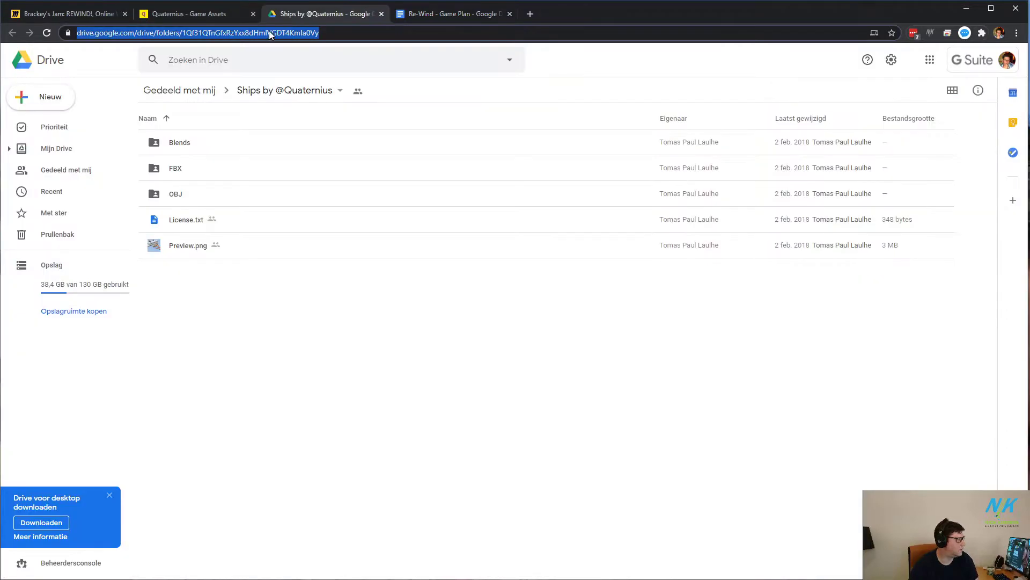
{"action": "left_click", "coordinate": [457, 16]}
Step: Add a 'Quaternius ships:' sub-bullet under the 3D Character list
{"action": "scroll", "coordinate": [324, 365], "scroll_direction": "down", "scroll_amount": 3}
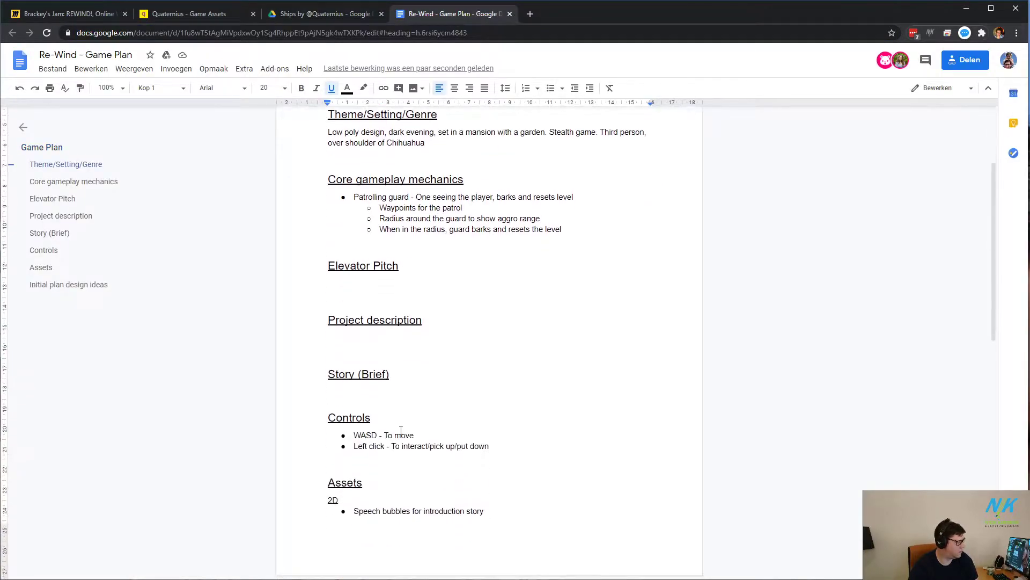
{"action": "scroll", "coordinate": [432, 455], "scroll_direction": "down", "scroll_amount": 3}
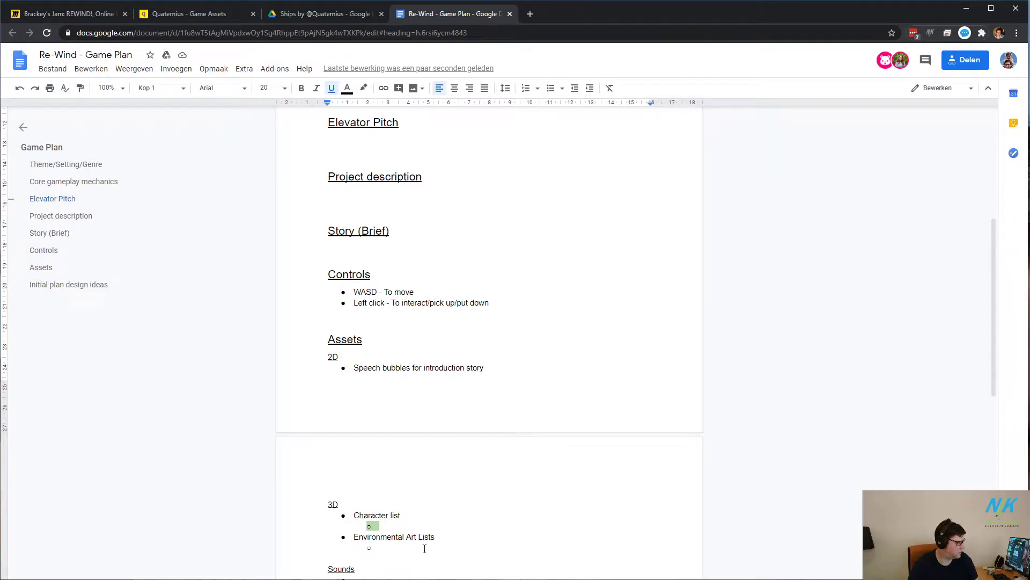
{"action": "scroll", "coordinate": [424, 483], "scroll_direction": "down", "scroll_amount": 3}
{"action": "left_click", "coordinate": [410, 407]}
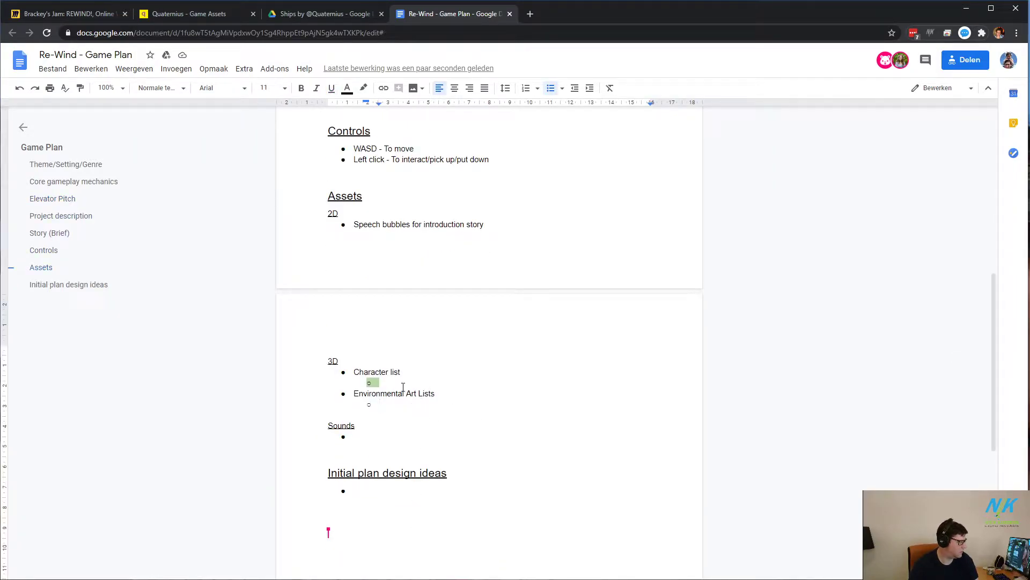
{"action": "left_click", "coordinate": [449, 382]}
{"action": "type", "text": "Qu"}
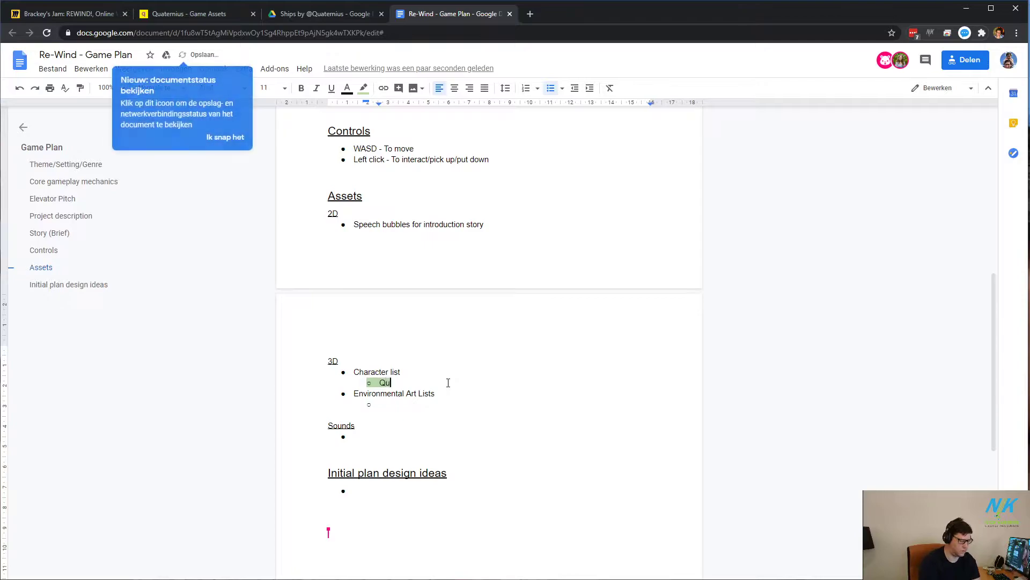
{"action": "type", "text": "aterni"}
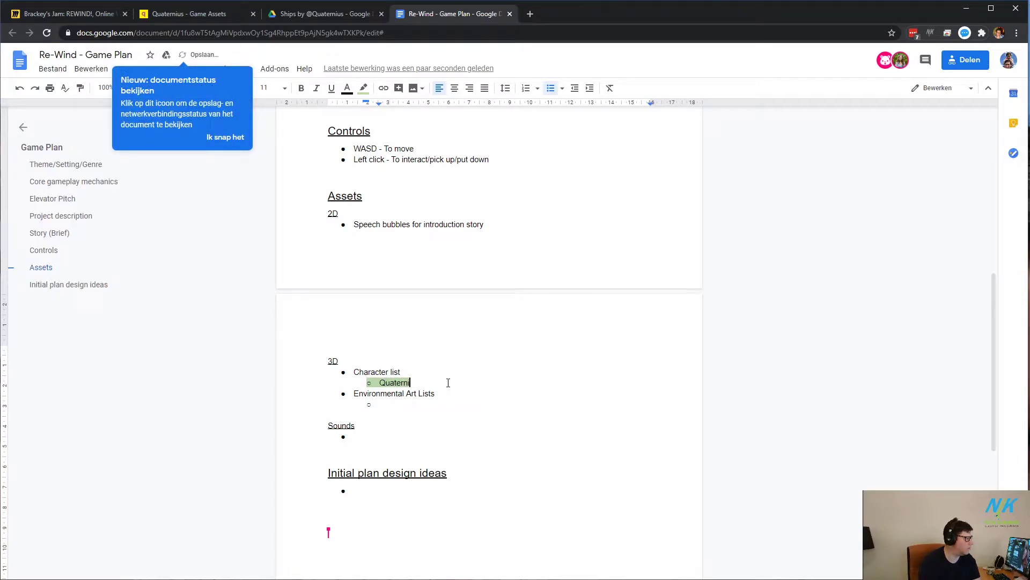
{"action": "type", "text": "us ships:"}
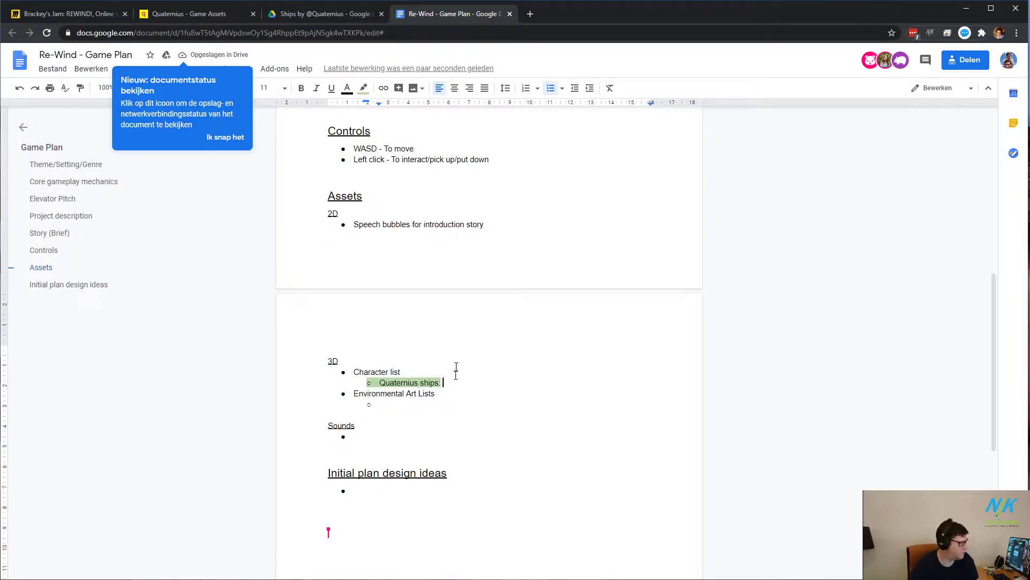
{"action": "left_click", "coordinate": [293, 15]}
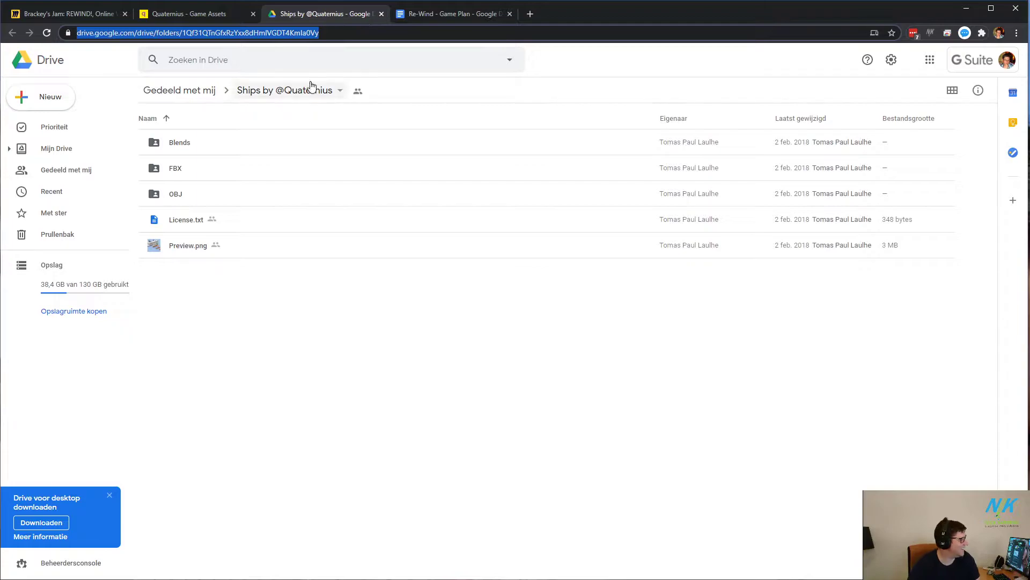
{"action": "left_click", "coordinate": [278, 31]}
{"action": "right_click", "coordinate": [278, 31]}
{"action": "left_click", "coordinate": [229, 34]}
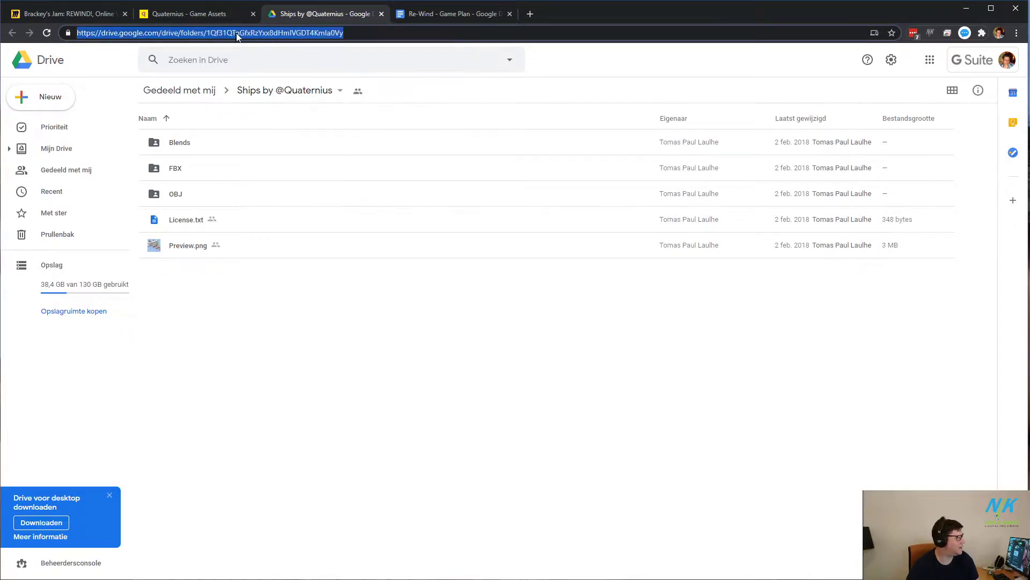
{"action": "right_click", "coordinate": [239, 33]}
{"action": "left_click", "coordinate": [285, 111]}
Step: Paste the Drive folder address after 'Quaternius ships:' so it becomes a link
{"action": "left_click", "coordinate": [437, 14]}
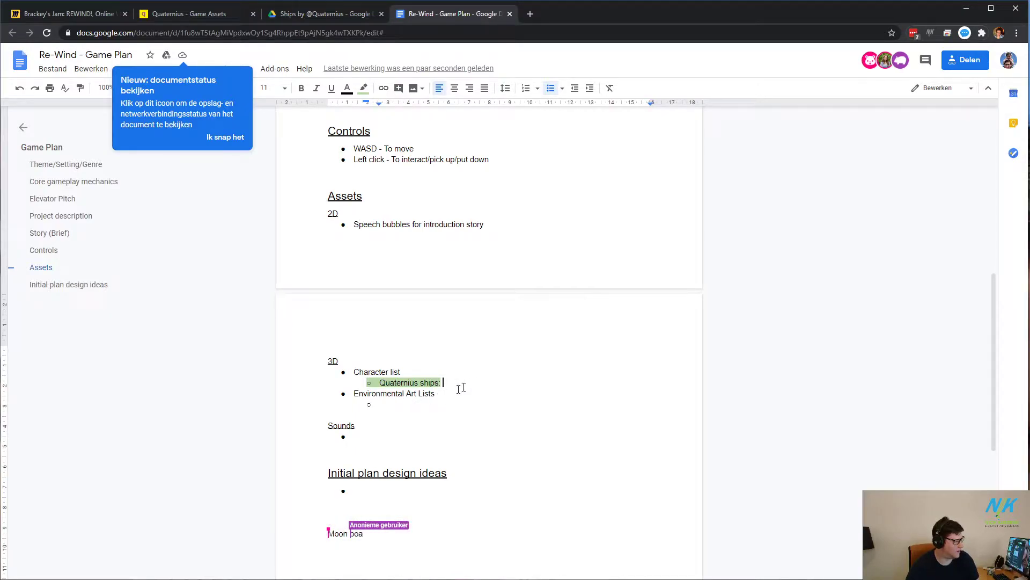
{"action": "left_click_drag", "start_coordinate": [461, 384], "coordinate": [446, 384]}
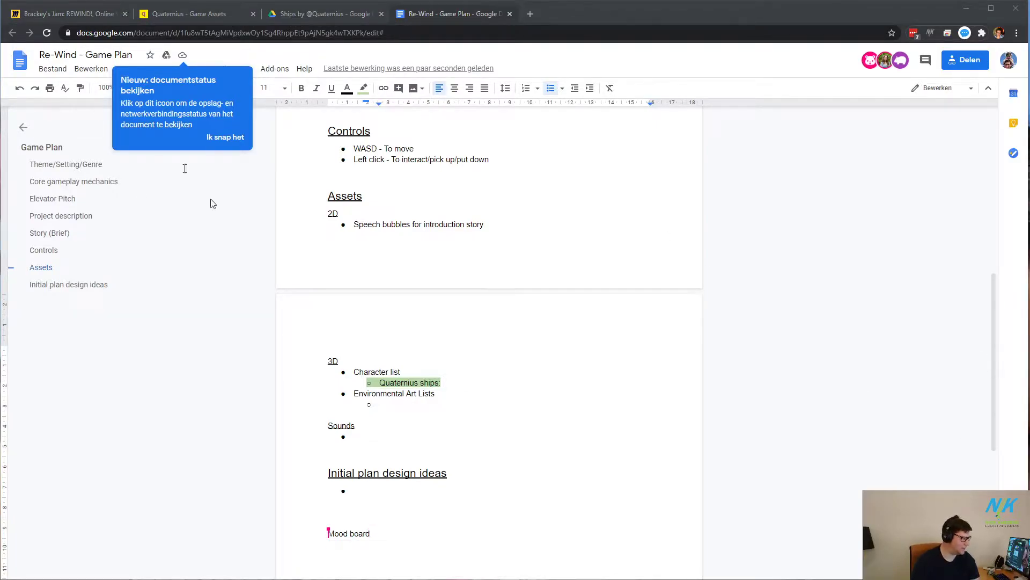
{"action": "left_click", "coordinate": [445, 384]}
{"action": "right_click", "coordinate": [445, 384]}
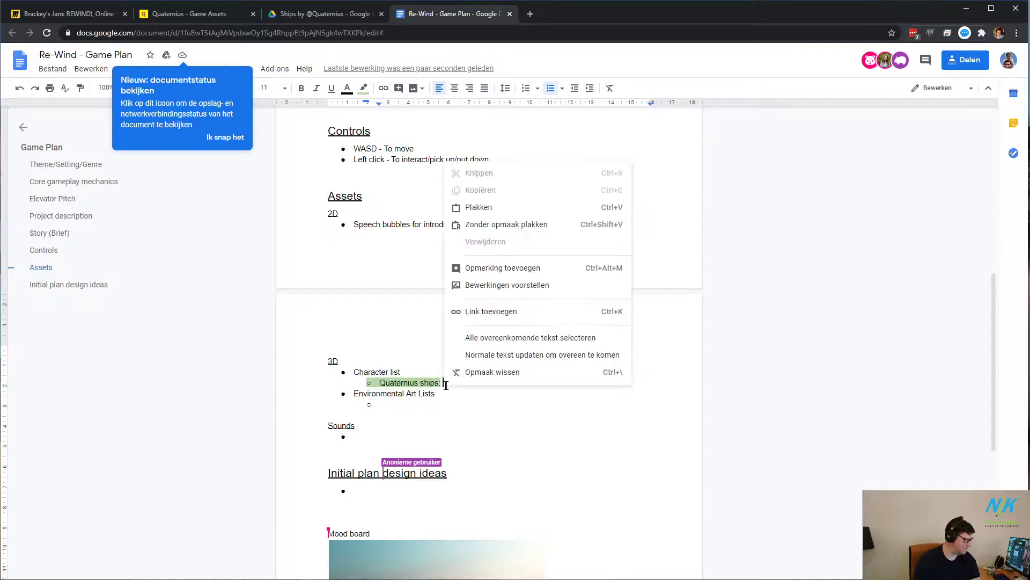
{"action": "left_click", "coordinate": [496, 204]}
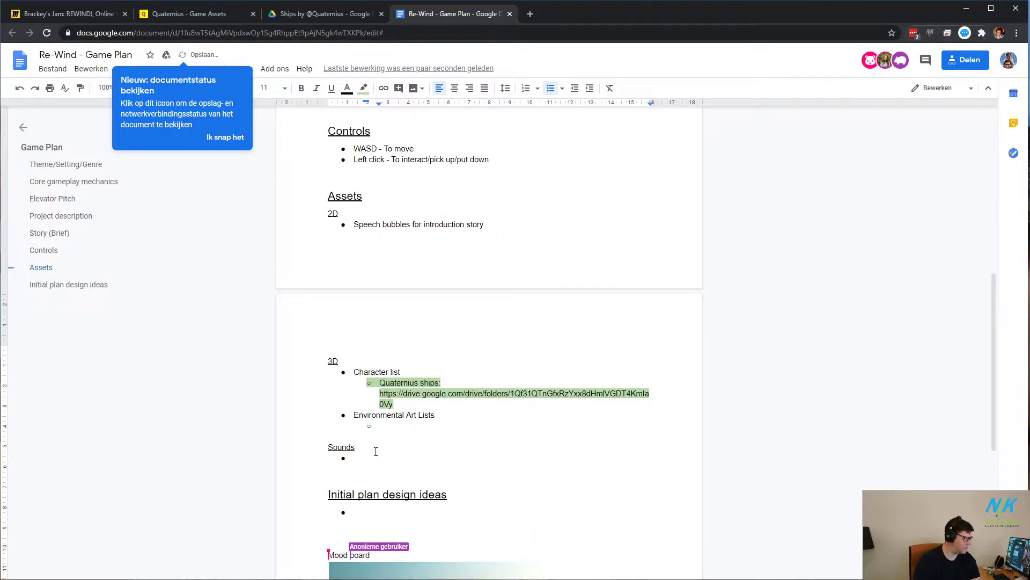
{"action": "scroll", "coordinate": [397, 424], "scroll_direction": "down", "scroll_amount": 2}
{"action": "key", "text": "Return"}
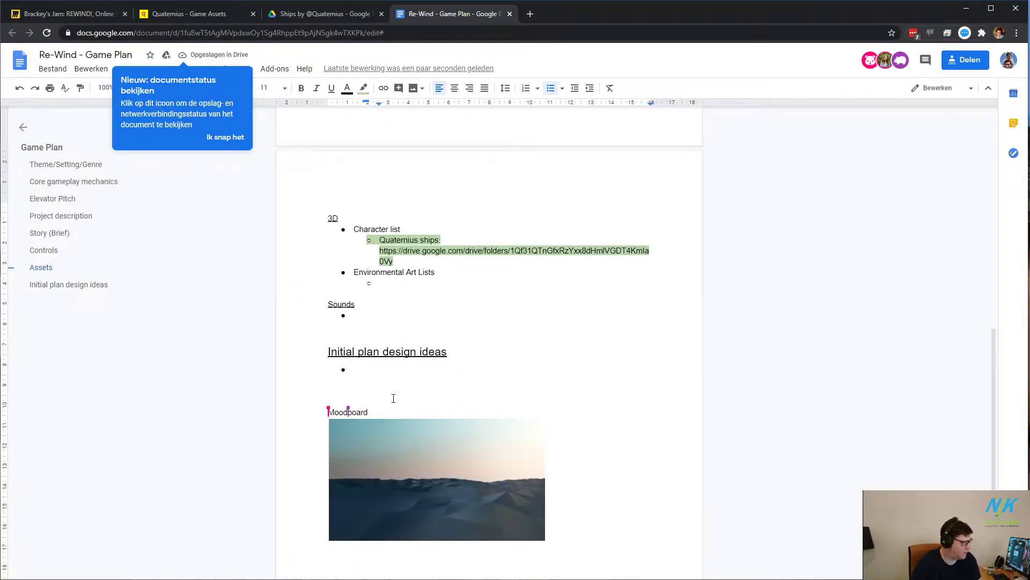
{"action": "scroll", "coordinate": [529, 357], "scroll_direction": "down", "scroll_amount": 2}
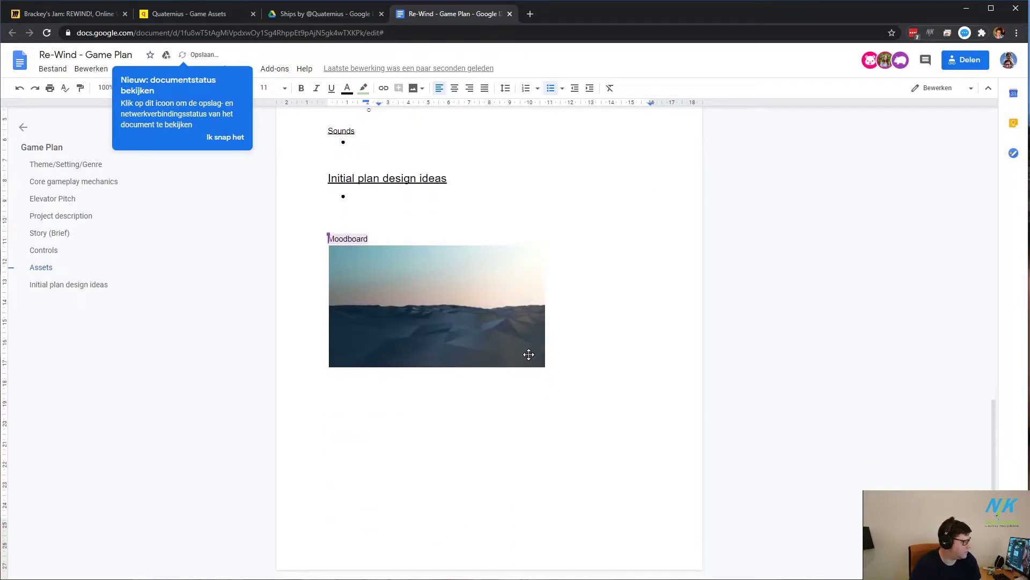
{"action": "scroll", "coordinate": [355, 199], "scroll_direction": "up", "scroll_amount": 10}
{"action": "left_click", "coordinate": [180, 14]}
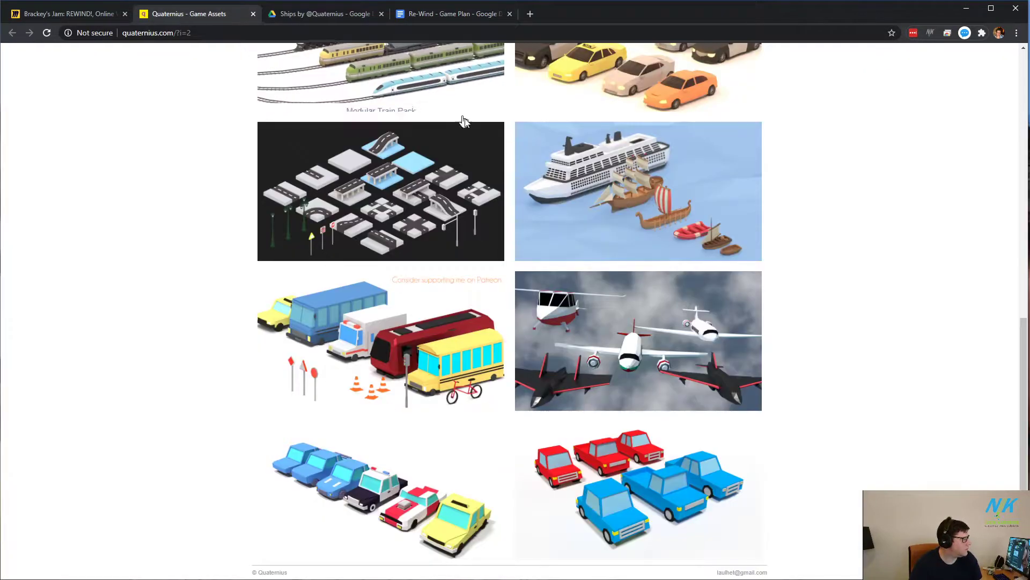
Step: Copy the ships preview image from the Quaternius asset page
{"action": "left_click", "coordinate": [606, 199]}
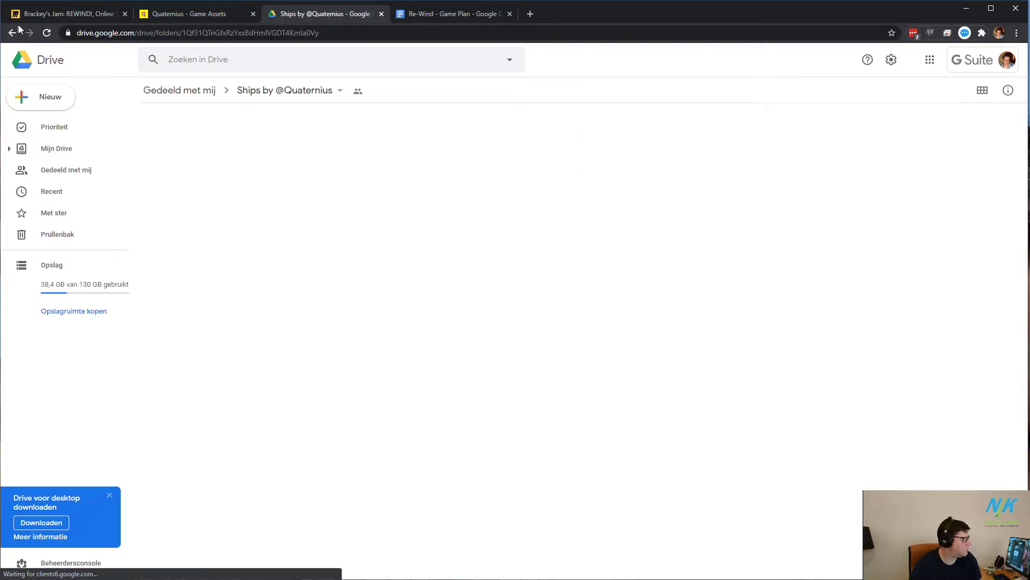
{"action": "left_click", "coordinate": [214, 14]}
{"action": "right_click", "coordinate": [597, 211]}
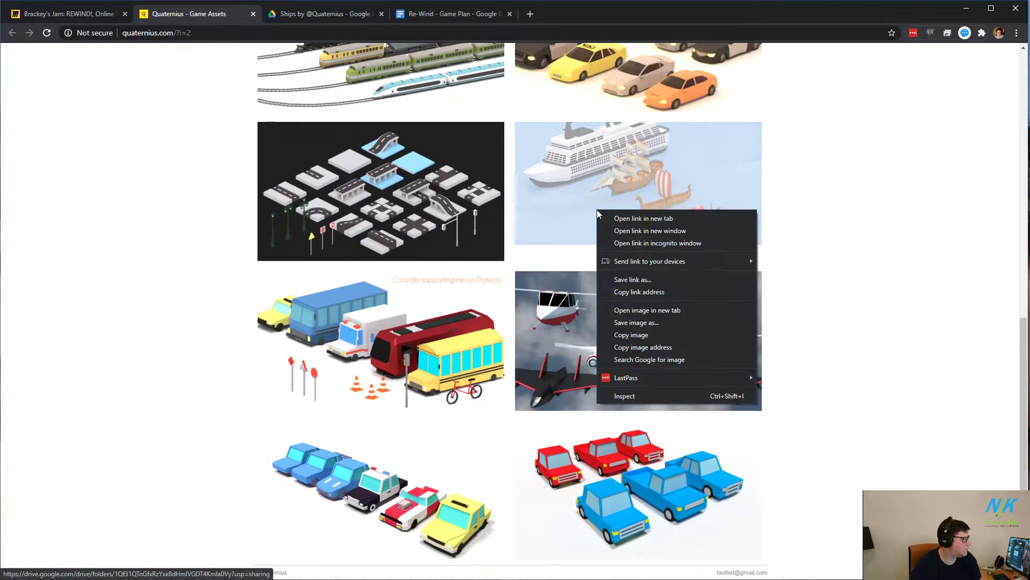
{"action": "left_click", "coordinate": [667, 335]}
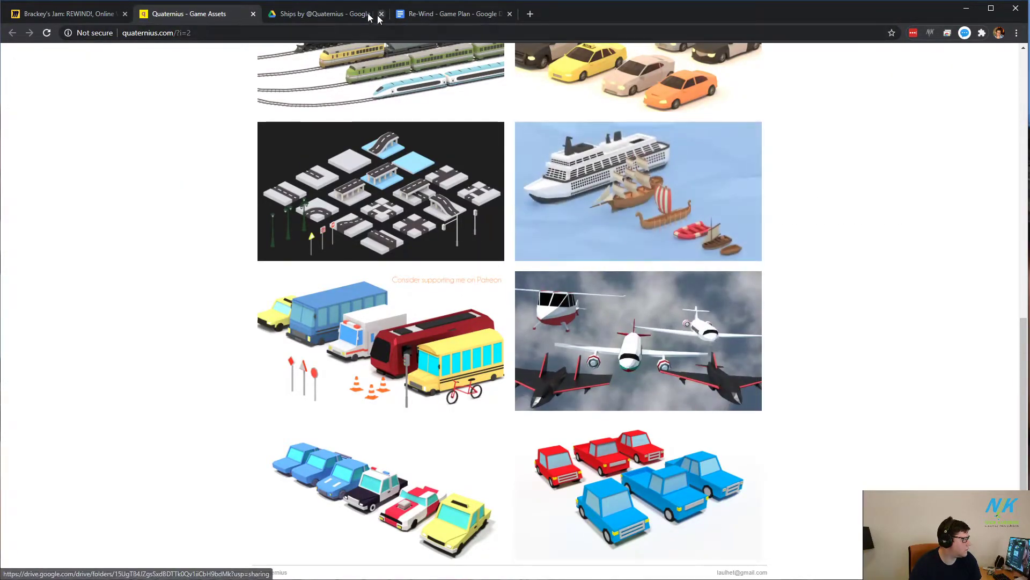
Step: Paste the ships image on its own sub-bullet above the Drive folder link
{"action": "left_click", "coordinate": [327, 14]}
{"action": "left_click", "coordinate": [427, 14]}
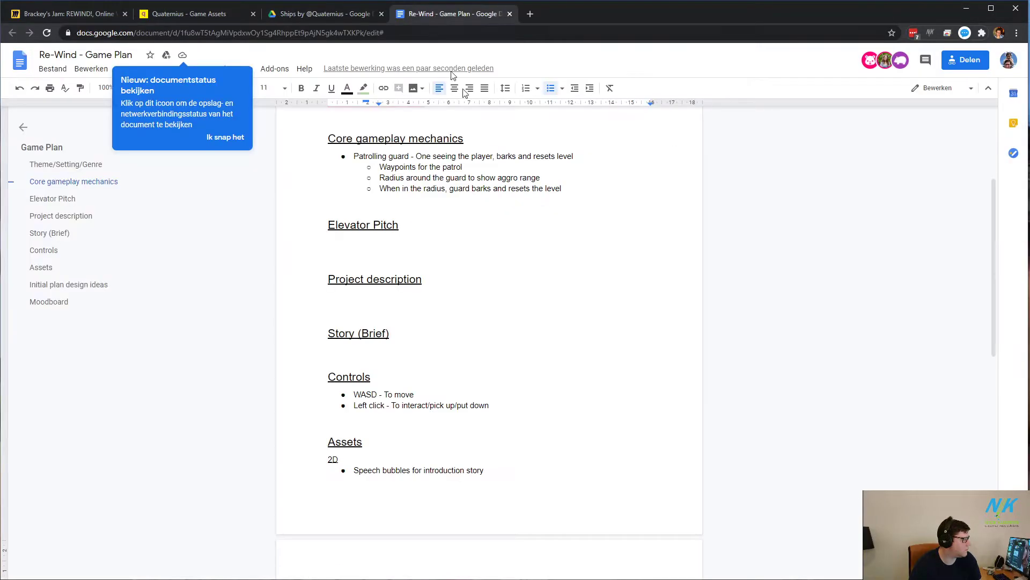
{"action": "key", "text": "ctrl+v"}
{"action": "scroll", "coordinate": [467, 267], "scroll_direction": "up", "scroll_amount": 5}
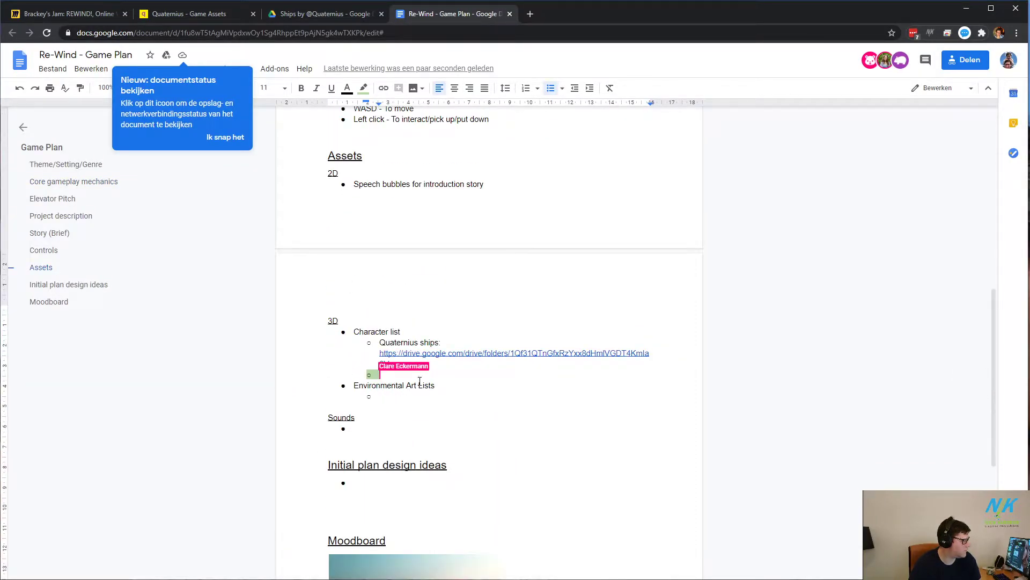
{"action": "left_click", "coordinate": [461, 342]}
{"action": "key", "text": "Delete"}
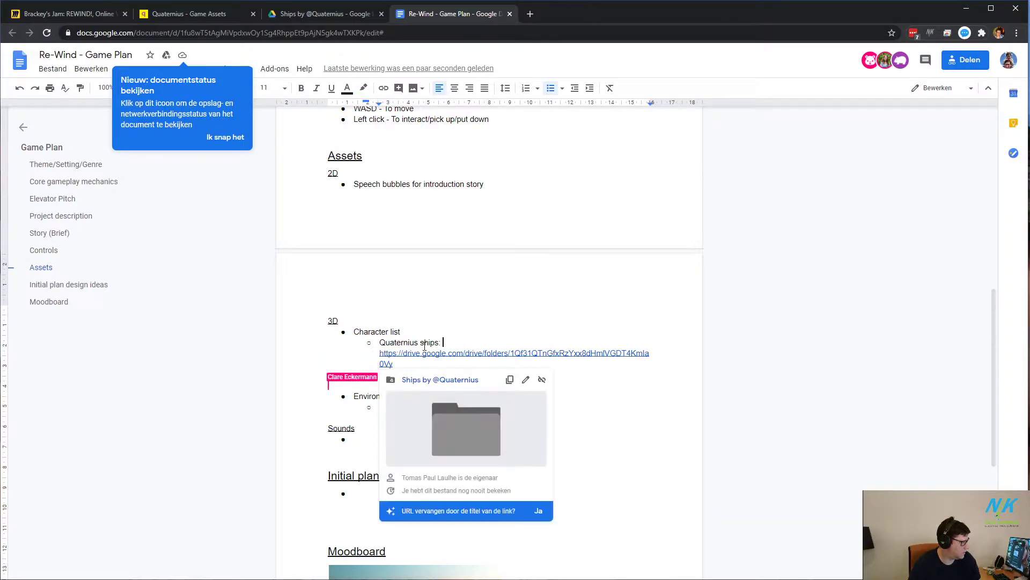
{"action": "key", "text": "Return"}
{"action": "key", "text": "ctrl+v"}
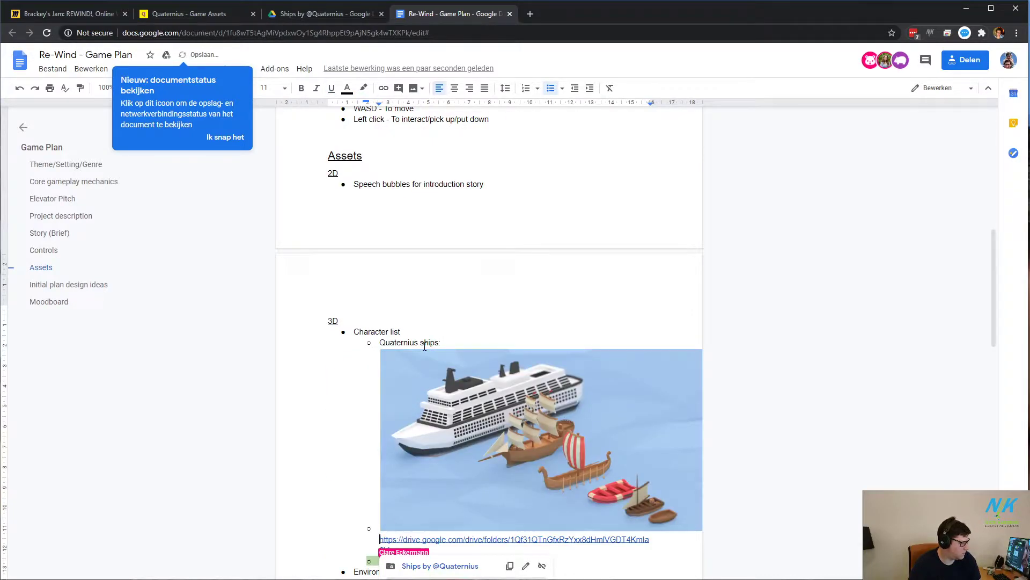
{"action": "scroll", "coordinate": [835, 304], "scroll_direction": "down", "scroll_amount": 5}
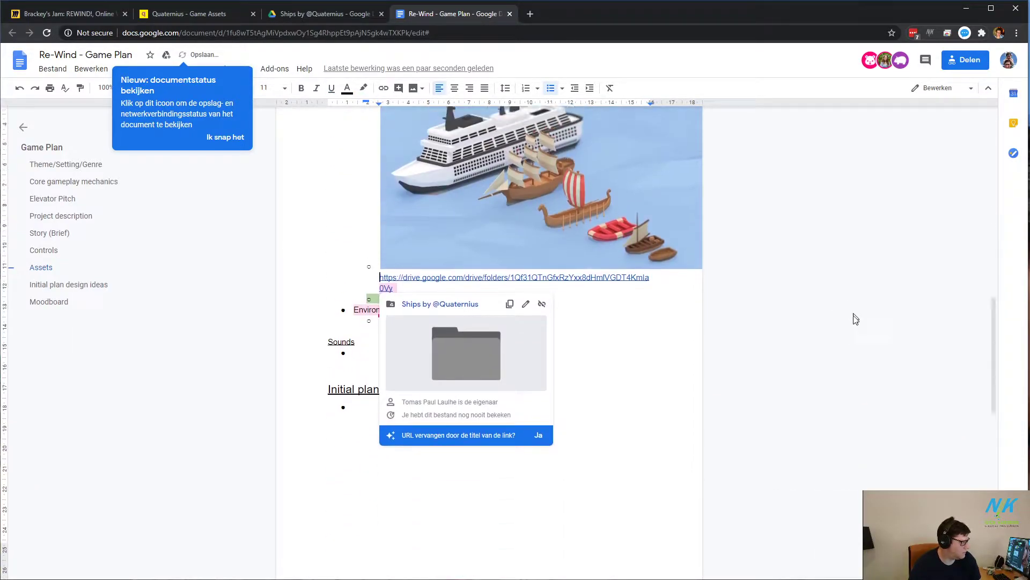
{"action": "scroll", "coordinate": [854, 333], "scroll_direction": "up", "scroll_amount": 15}
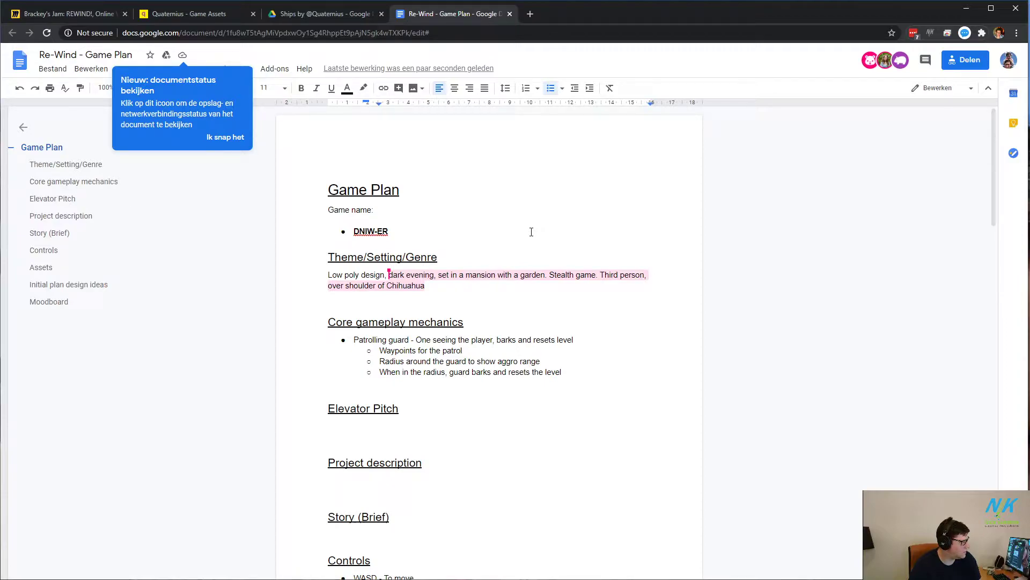
Step: Dismiss the document-status tip and place the caret at the Theme/Setting/Genre text
{"action": "left_click", "coordinate": [223, 137]}
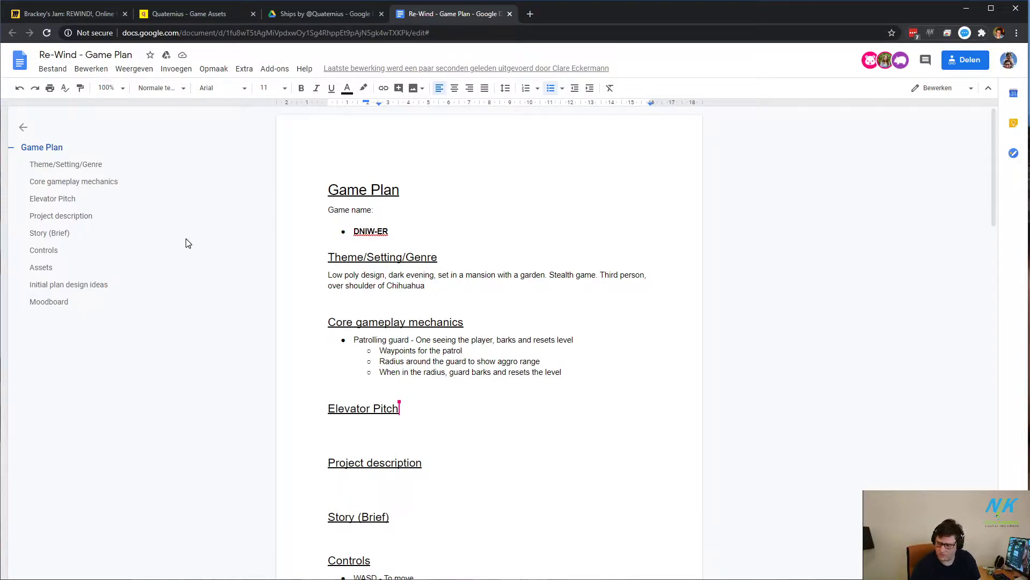
{"action": "left_click", "coordinate": [397, 226]}
{"action": "left_click", "coordinate": [430, 255]}
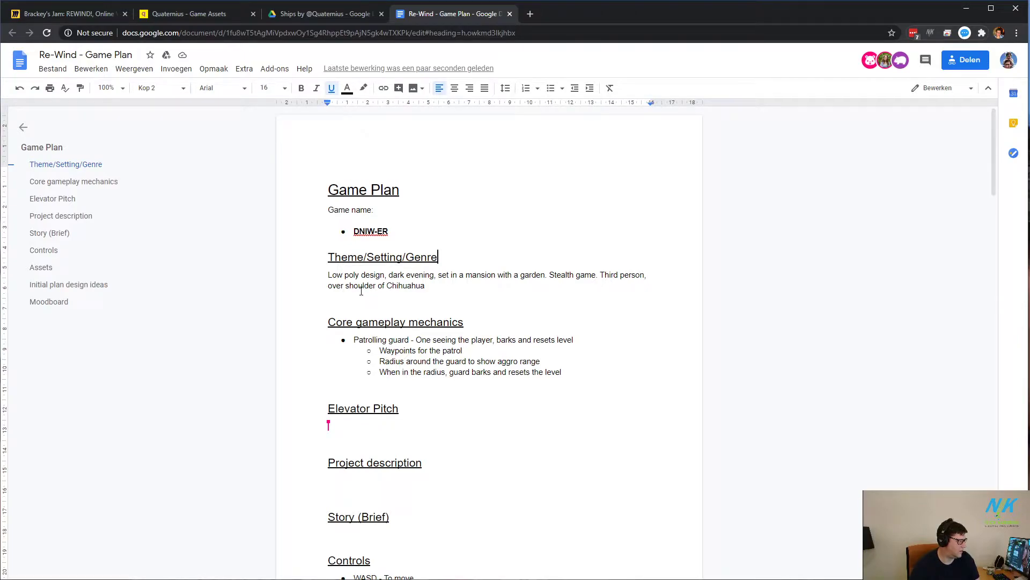
{"action": "scroll", "coordinate": [423, 306], "scroll_direction": "down", "scroll_amount": 3}
{"action": "scroll", "coordinate": [423, 307], "scroll_direction": "up", "scroll_amount": 3}
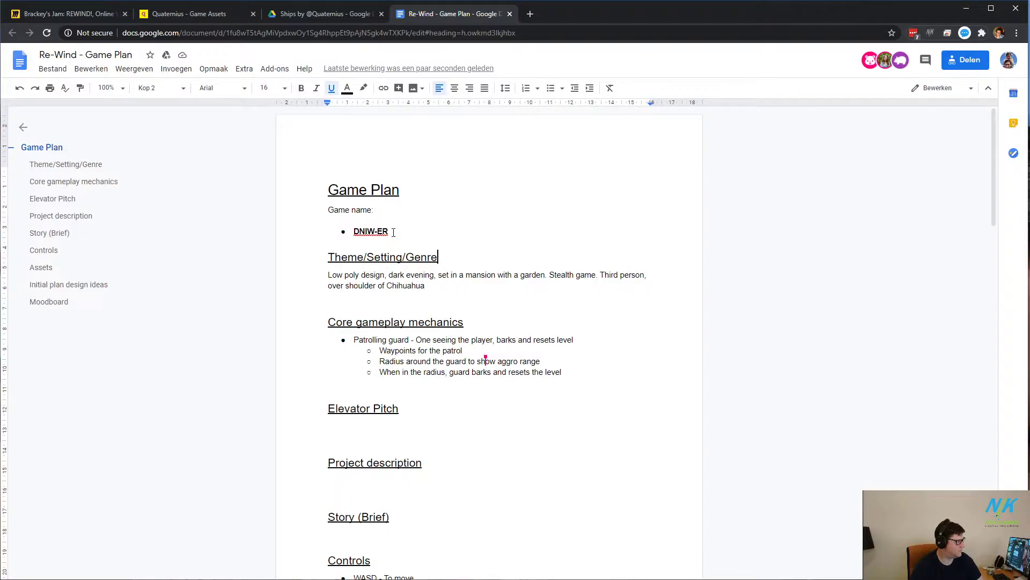
Step: Replace the game name DNIW-ER with RE-SAIL in the Game name bullet
{"action": "left_click_drag", "start_coordinate": [393, 232], "coordinate": [354, 232]}
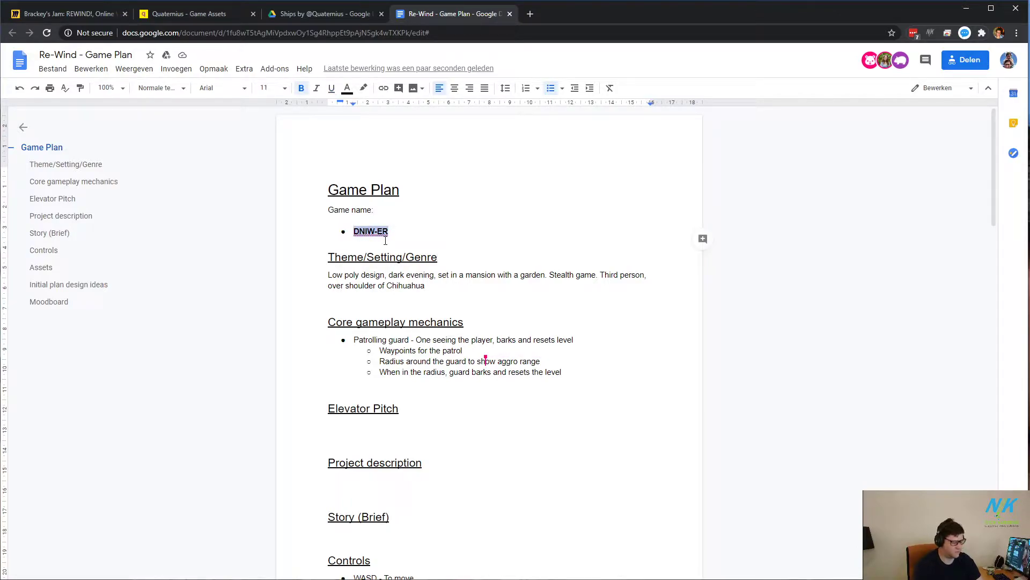
{"action": "type", "text": "RE-W"}
{"action": "key", "text": "BackSpace"}
{"action": "key", "text": "BackSpace"}
{"action": "type", "text": "-A"}
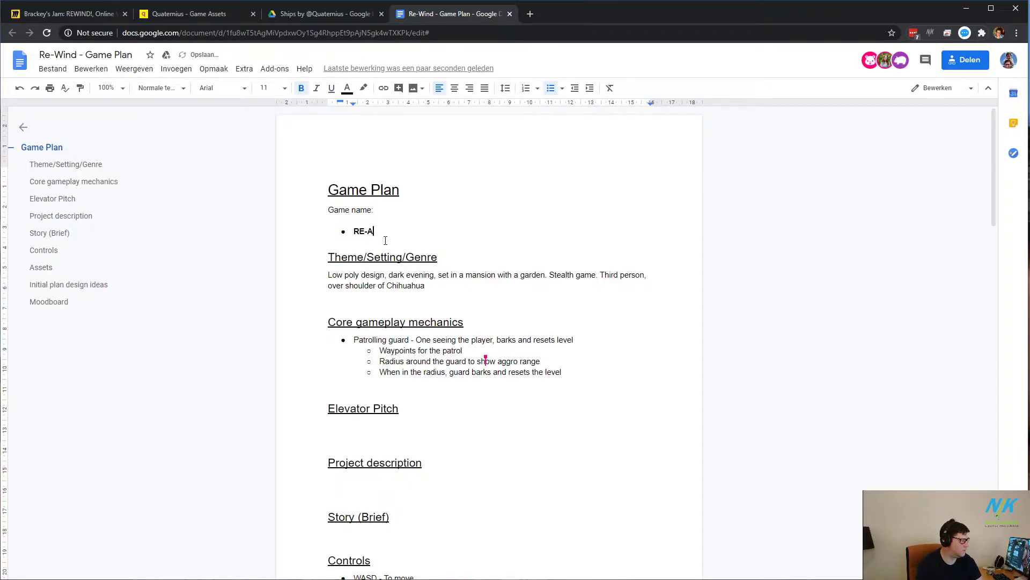
{"action": "key", "text": "BackSpace"}
{"action": "type", "text": "SAIL"}
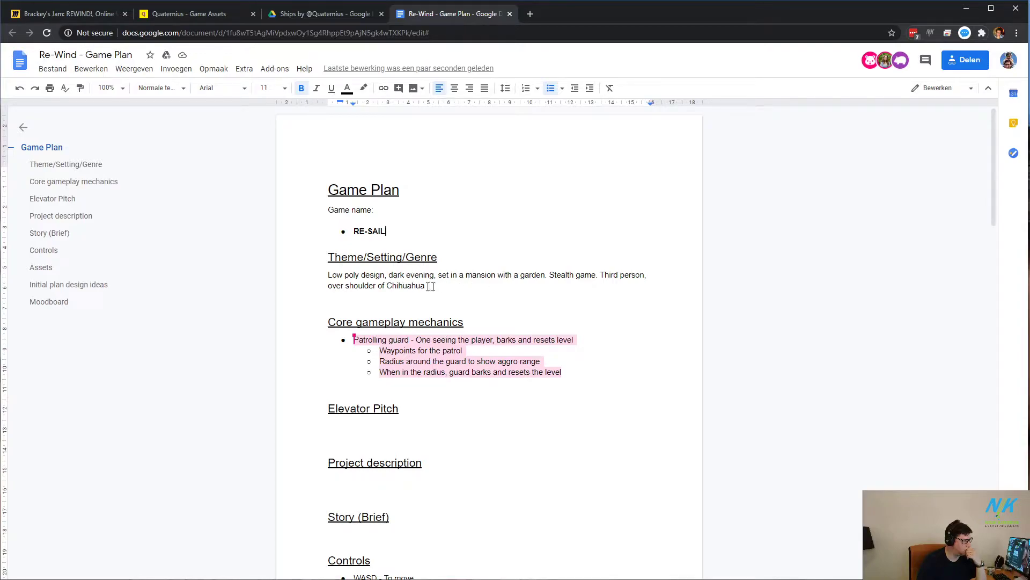
Step: Replace the old theme text with 'Sailboat race where you place a bet about the exact outcome of the game.'
{"action": "left_click_drag", "start_coordinate": [431, 286], "coordinate": [317, 276]}
{"action": "key", "text": "BackSpace"}
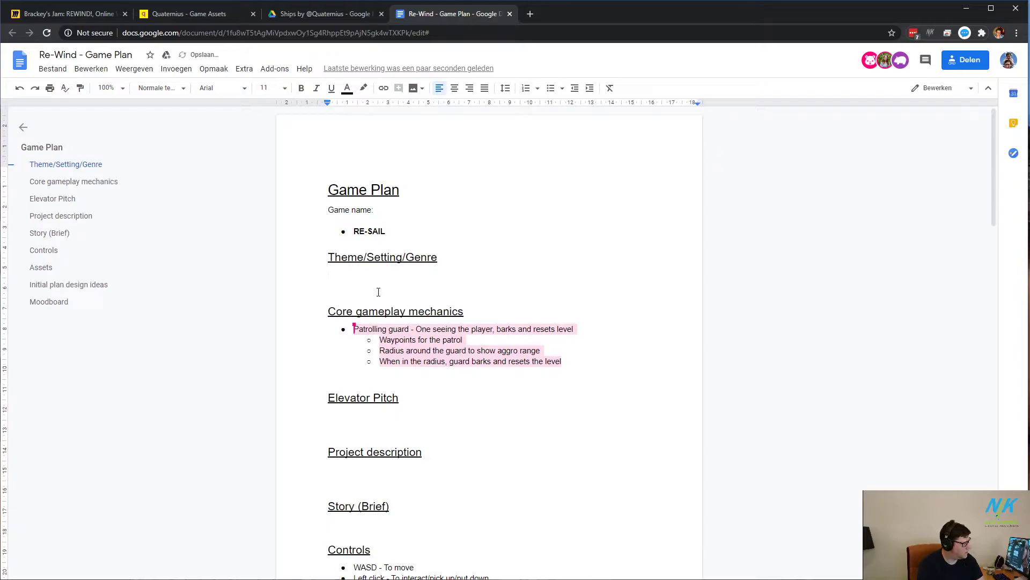
{"action": "type", "text": "Sailboats"}
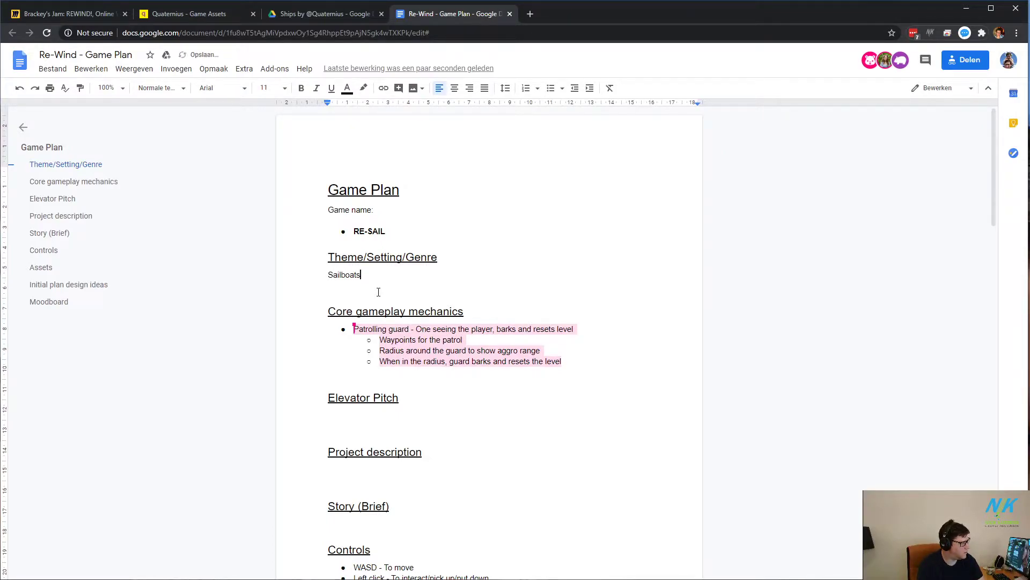
{"action": "key", "text": "BackSpace"}
{"action": "key", "text": "BackSpace"}
{"action": "type", "text": "rai"}
{"action": "key", "text": "BackSpace"}
{"action": "type", "text": "ce where you plac"}
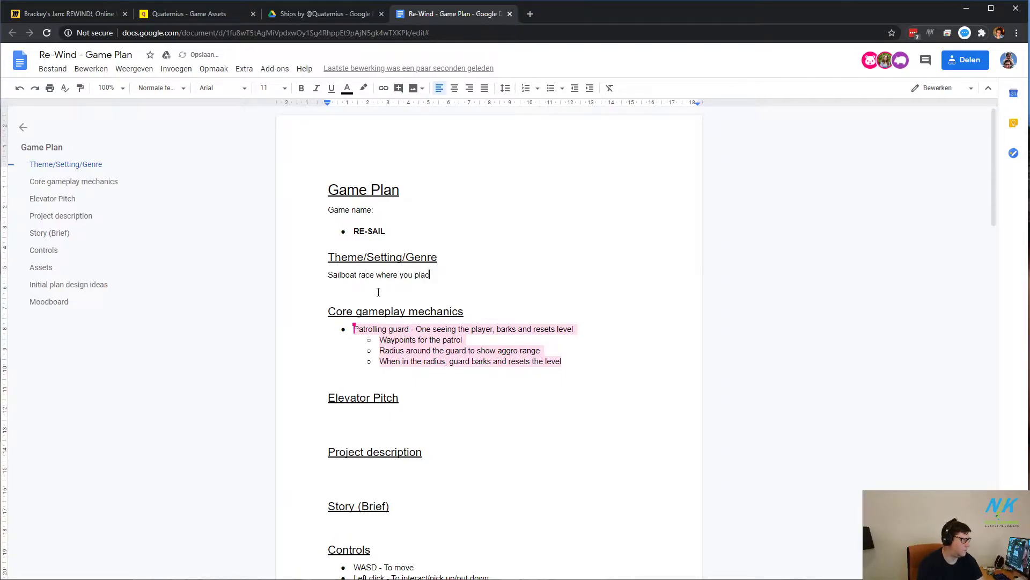
{"action": "type", "text": "e a bet about the "}
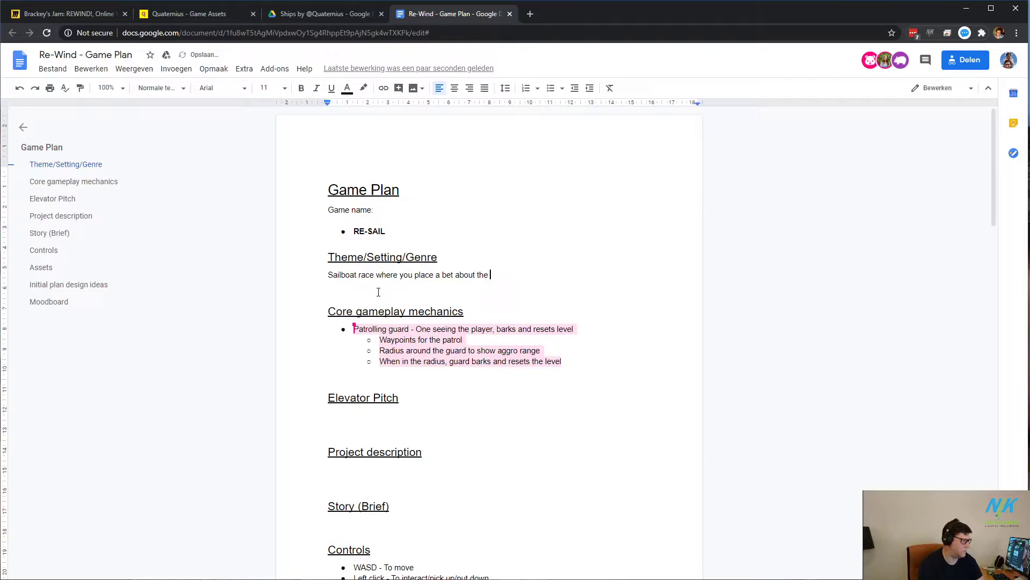
{"action": "type", "text": "exact outicome of"}
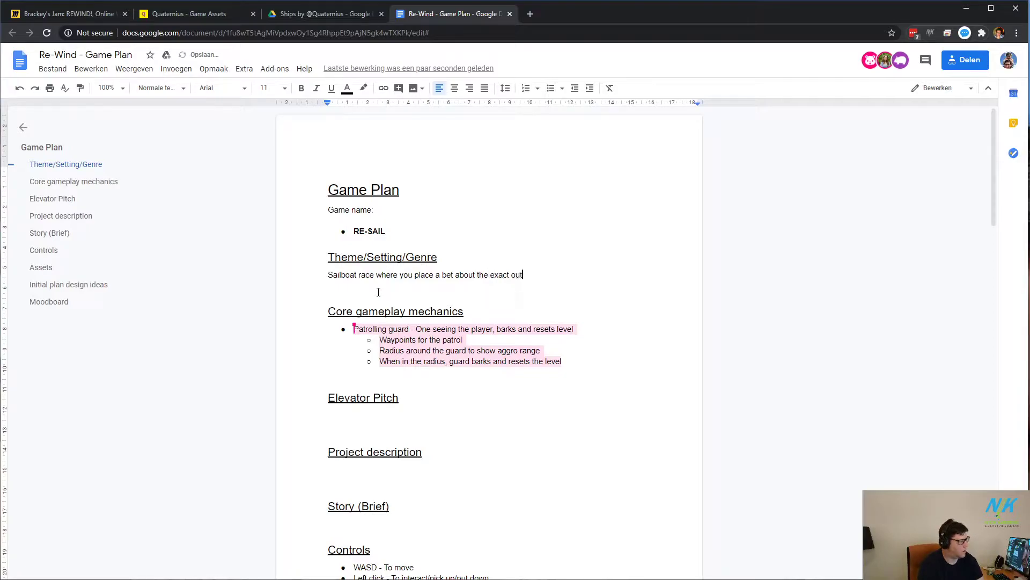
{"action": "key", "text": "BackSpace"}
{"action": "key", "text": "BackSpace"}
{"action": "key", "text": "BackSpace"}
{"action": "key", "text": "BackSpace"}
{"action": "key", "text": "BackSpace"}
{"action": "key", "text": "BackSpace"}
{"action": "key", "text": "BackSpace"}
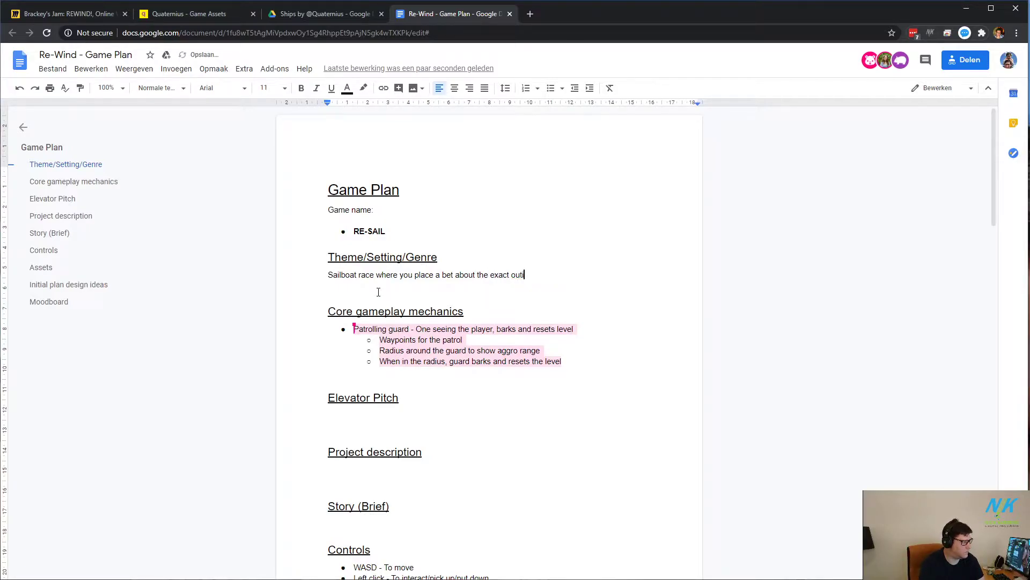
{"action": "type", "text": "come of the game"}
{"action": "type", "text": ". You mis"}
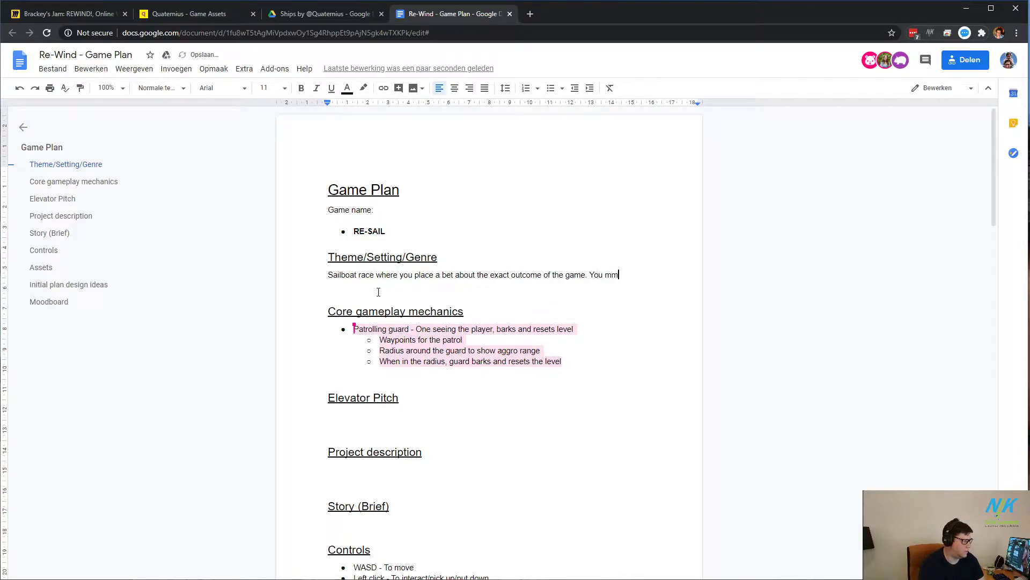
Step: Add that you manipulate wind with Thor's supernatural forces to control the race outcome and make bank
{"action": "key", "text": "BackSpace"}
{"action": "key", "text": "BackSpace"}
{"action": "type", "text": "anui"}
{"action": "type", "text": "pu"}
{"action": "key", "text": "BackSpace"}
{"action": "key", "text": "BackSpace"}
{"action": "type", "text": "pu"}
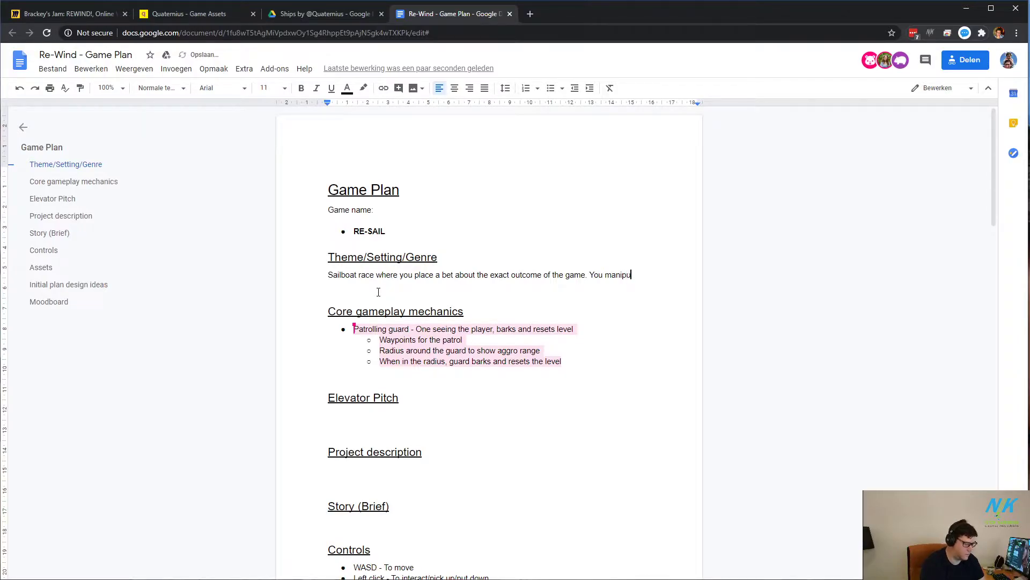
{"action": "type", "text": "late wind"}
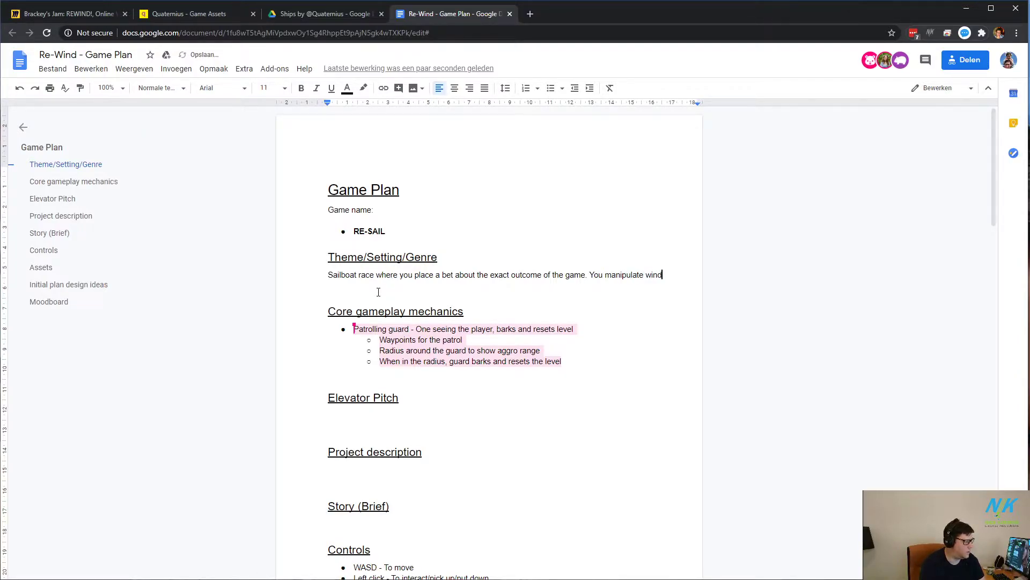
{"action": "type", "text": ", using the supernat"}
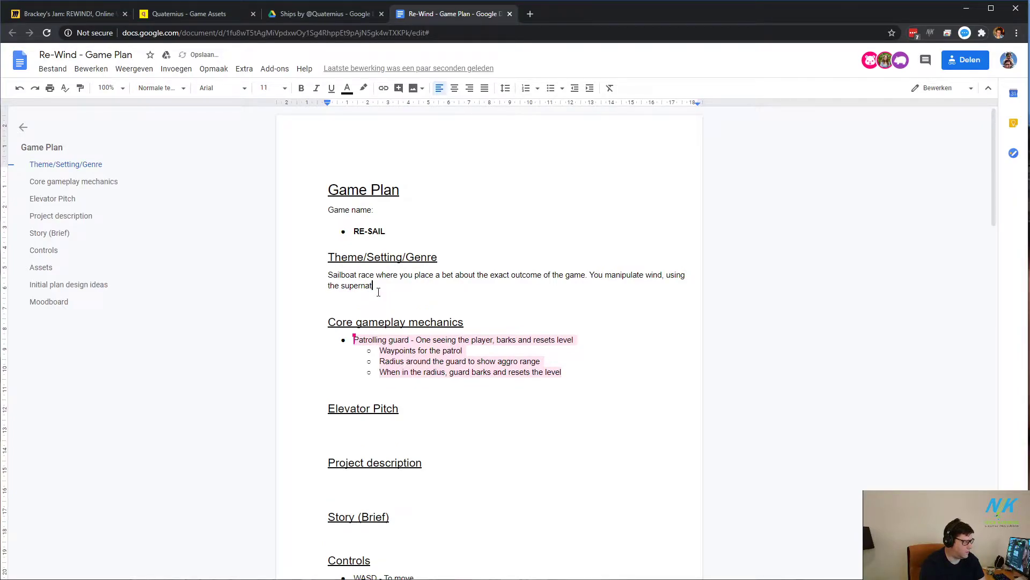
{"action": "type", "text": "iral forces "}
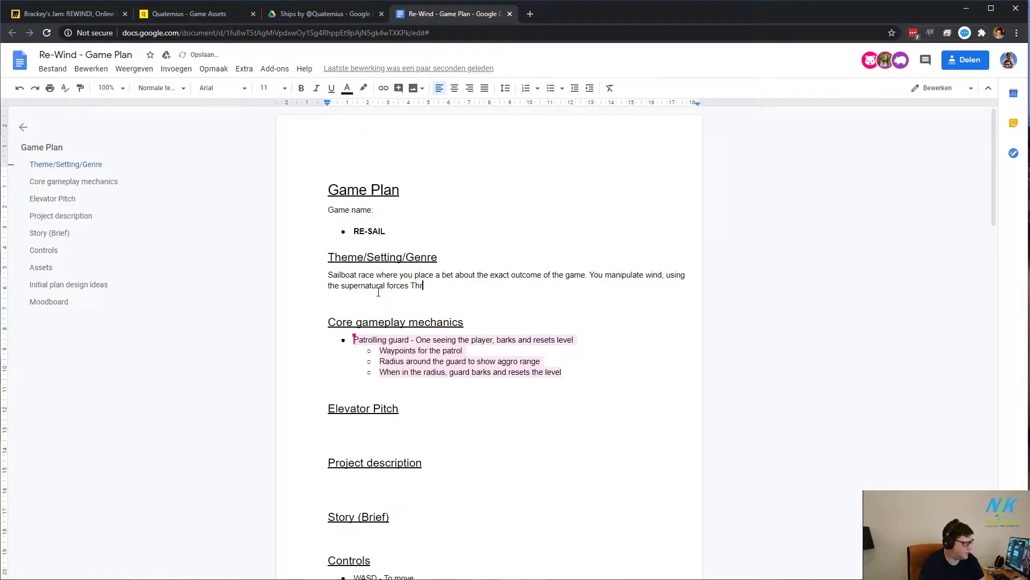
{"action": "type", "text": "Thor gave you, to control the rac"}
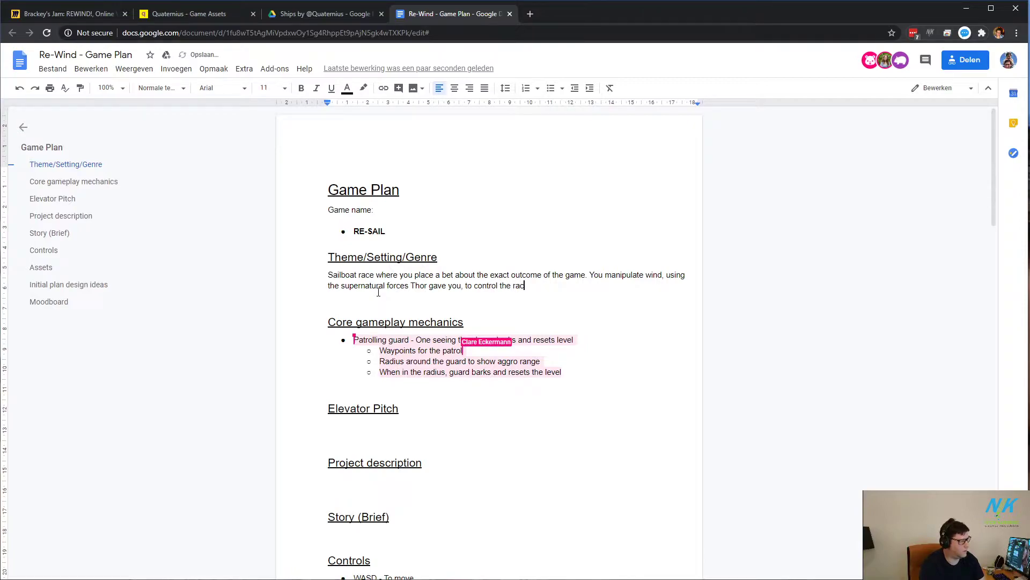
{"action": "type", "text": "e outcome and "}
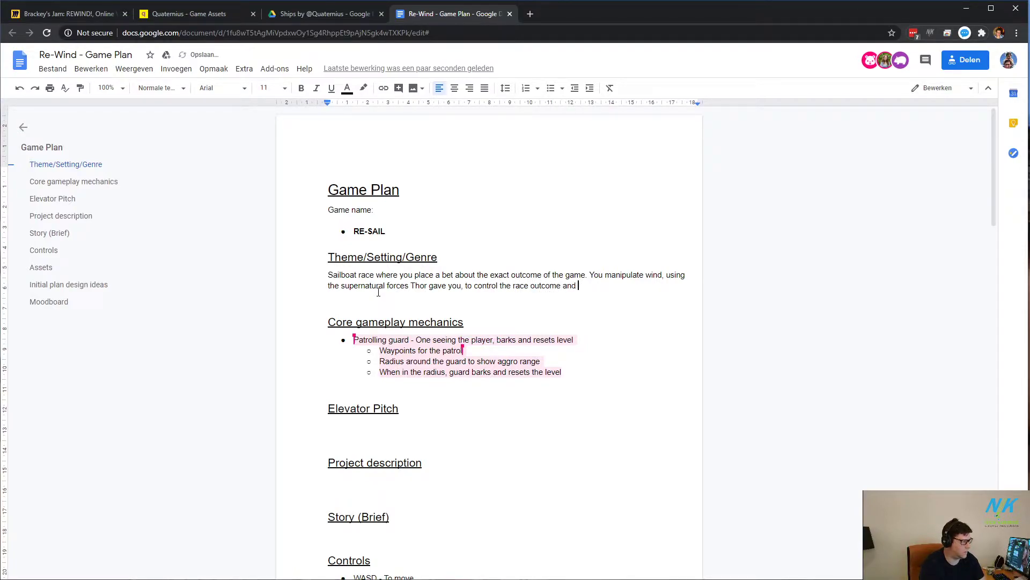
{"action": "type", "text": "make bank."}
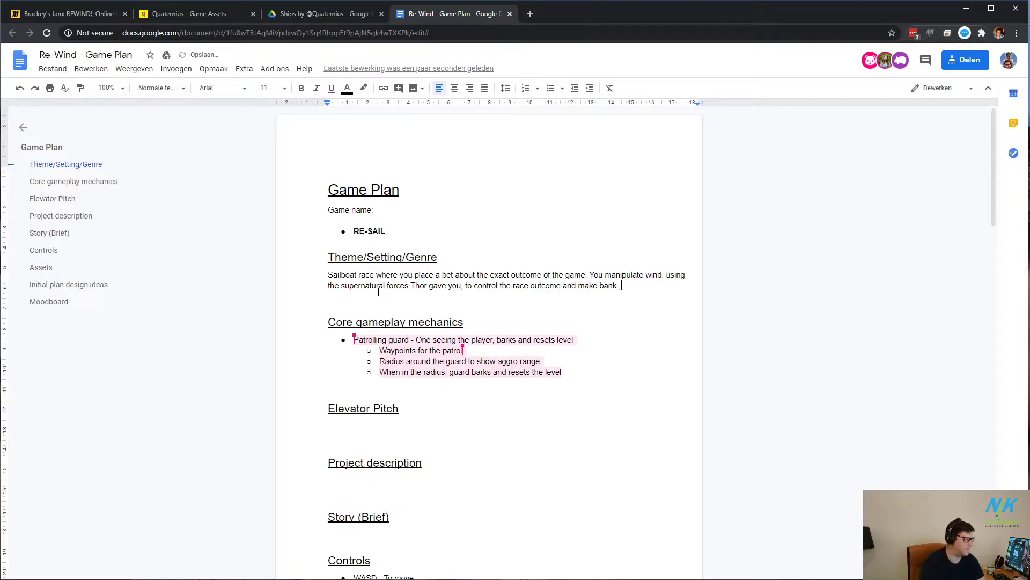
{"action": "key", "text": "BackSpace"}
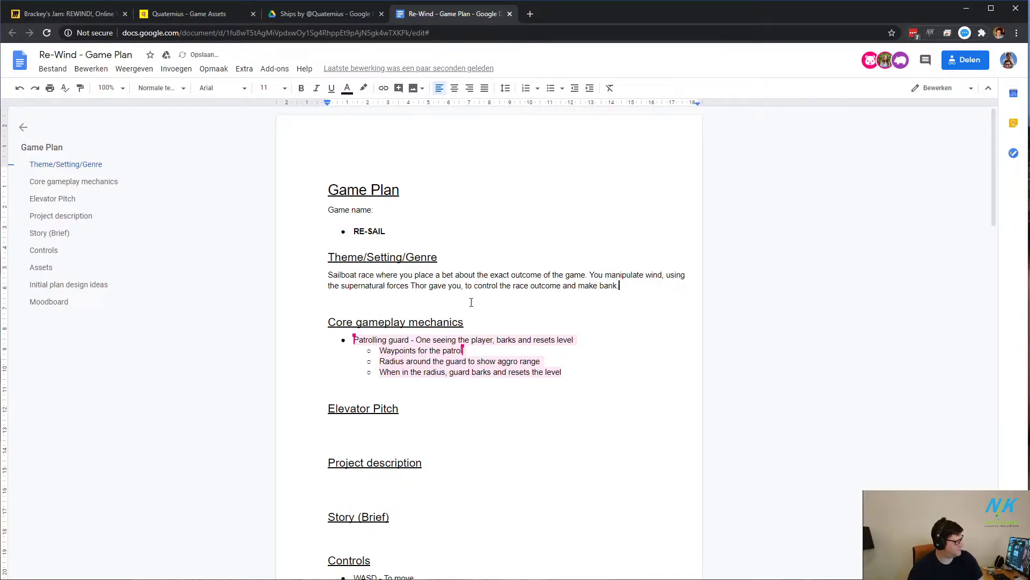
Step: Insert a money-bag emoji after 'make bank.' by typing 'money' and accepting the suggestion
{"action": "scroll", "coordinate": [483, 375], "scroll_direction": "down", "scroll_amount": 3}
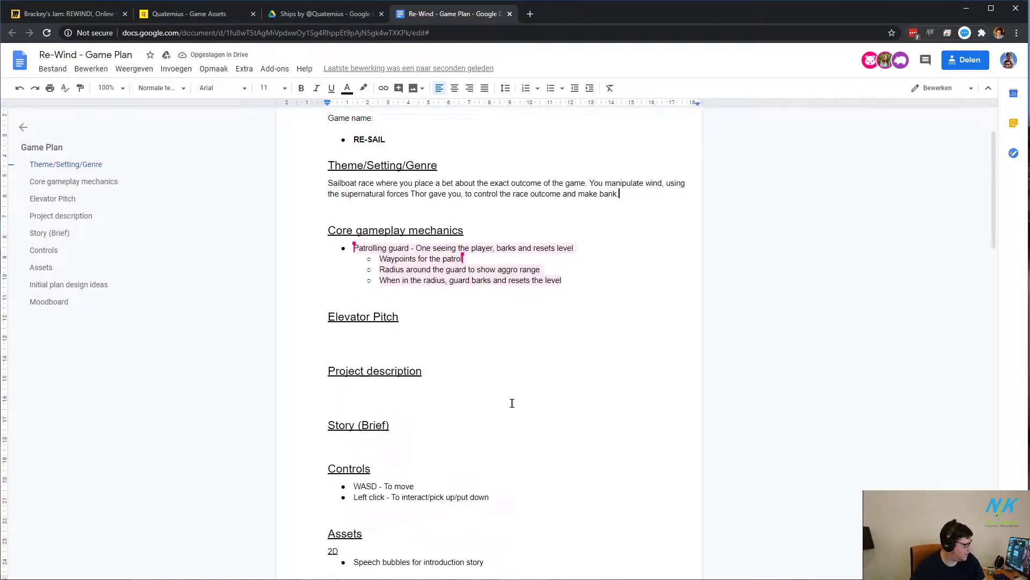
{"action": "scroll", "coordinate": [349, 284], "scroll_direction": "up", "scroll_amount": 3}
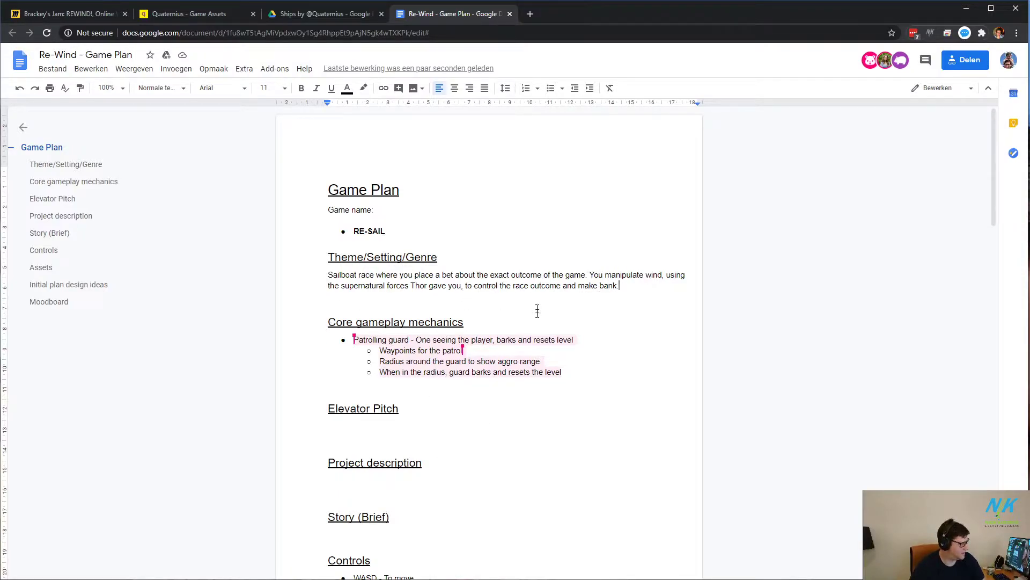
{"action": "triple_click", "coordinate": [330, 275]}
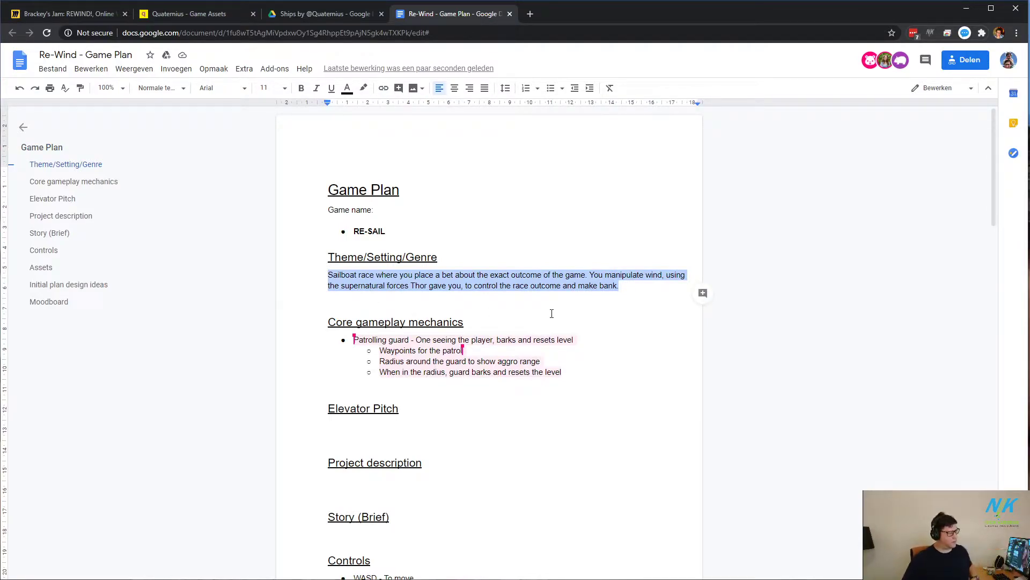
{"action": "right_click", "coordinate": [358, 279]}
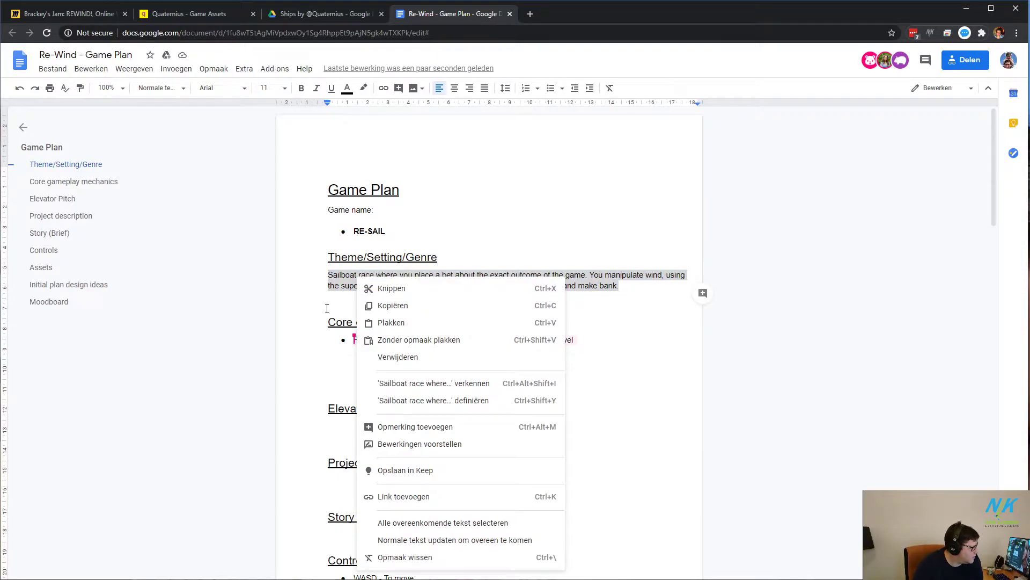
{"action": "left_click", "coordinate": [536, 232]}
{"action": "scroll", "coordinate": [536, 236], "scroll_direction": "down", "scroll_amount": 3}
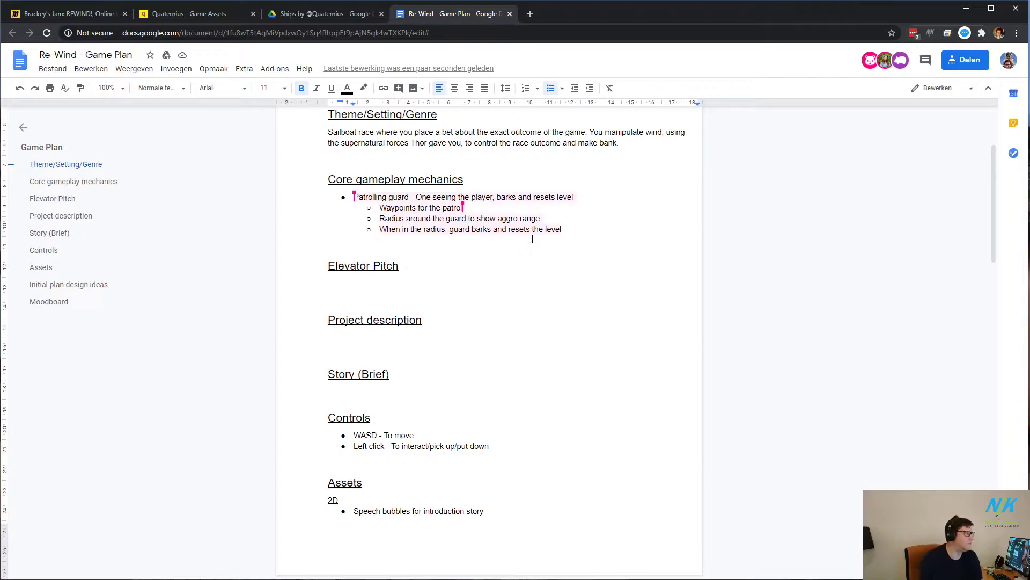
{"action": "scroll", "coordinate": [532, 239], "scroll_direction": "up", "scroll_amount": 3}
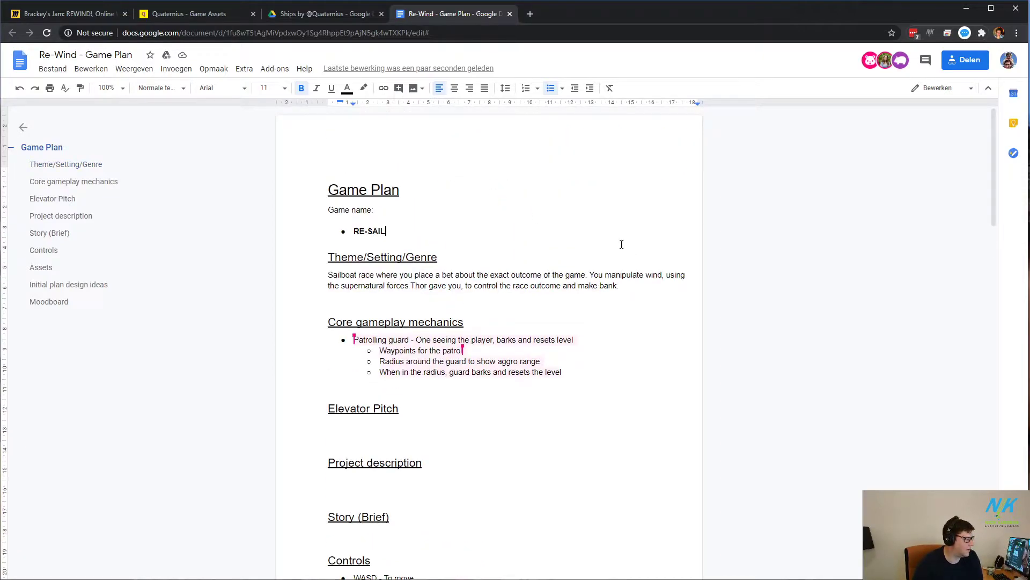
{"action": "left_click_drag", "start_coordinate": [578, 285], "coordinate": [617, 286]}
{"action": "left_click", "coordinate": [622, 296]}
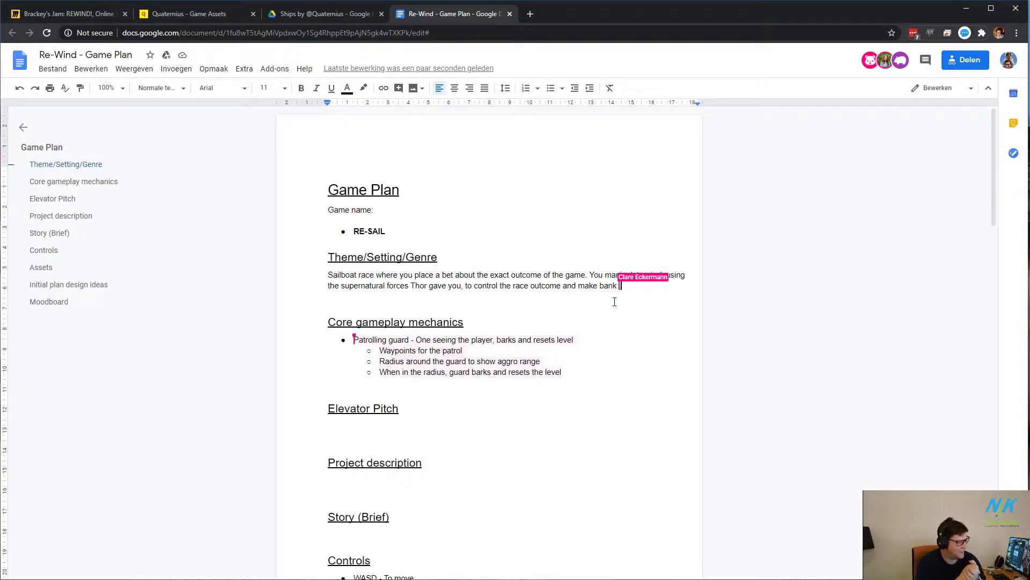
{"action": "type", "text": "money"}
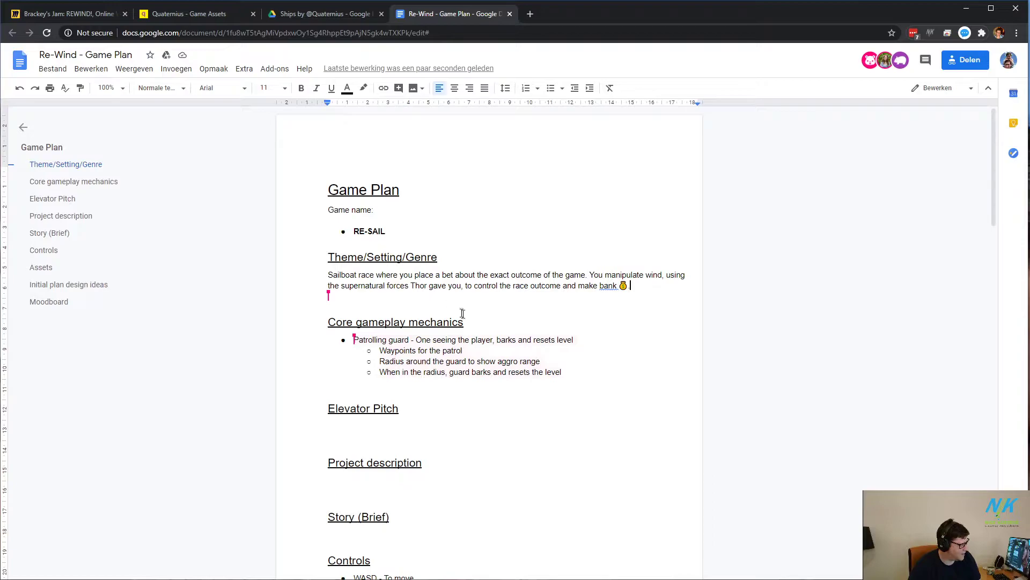
Step: Put the cursor in the Patrolling guard bullet, with the Theme paragraph now starting 'Low poly.'
{"action": "scroll", "coordinate": [500, 345], "scroll_direction": "down", "scroll_amount": 2}
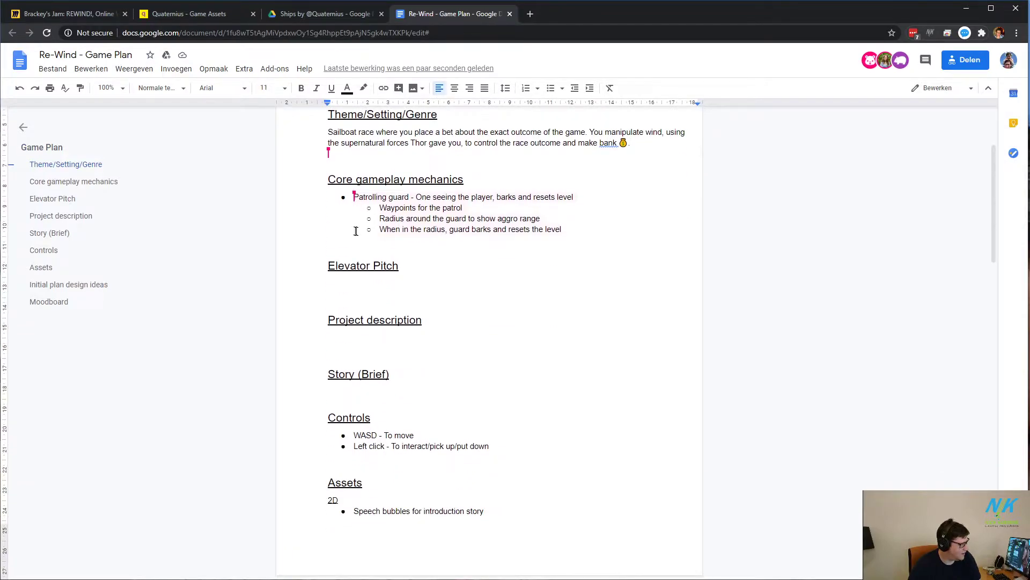
{"action": "left_click", "coordinate": [376, 197]}
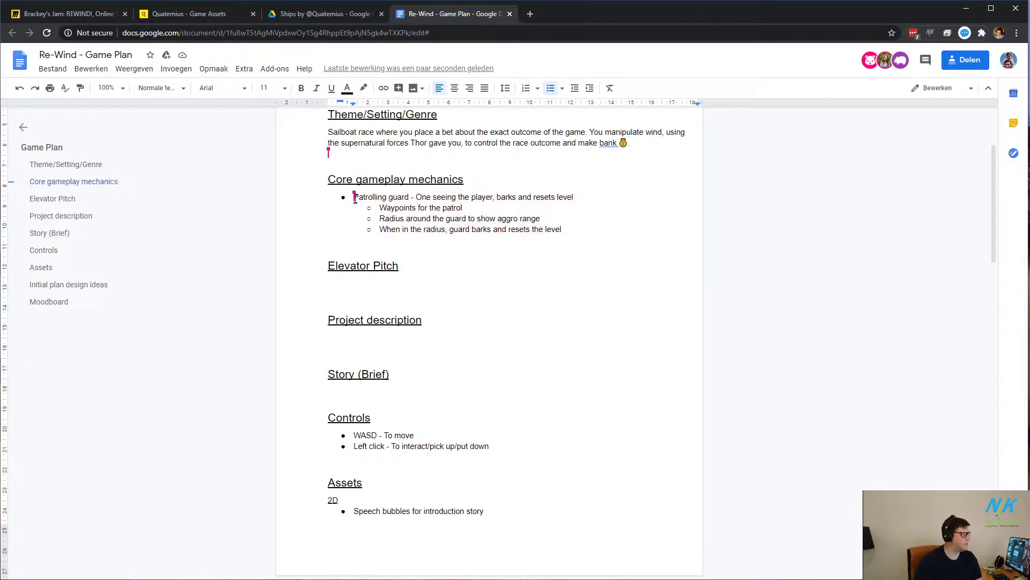
{"action": "scroll", "coordinate": [391, 278], "scroll_direction": "up", "scroll_amount": 2}
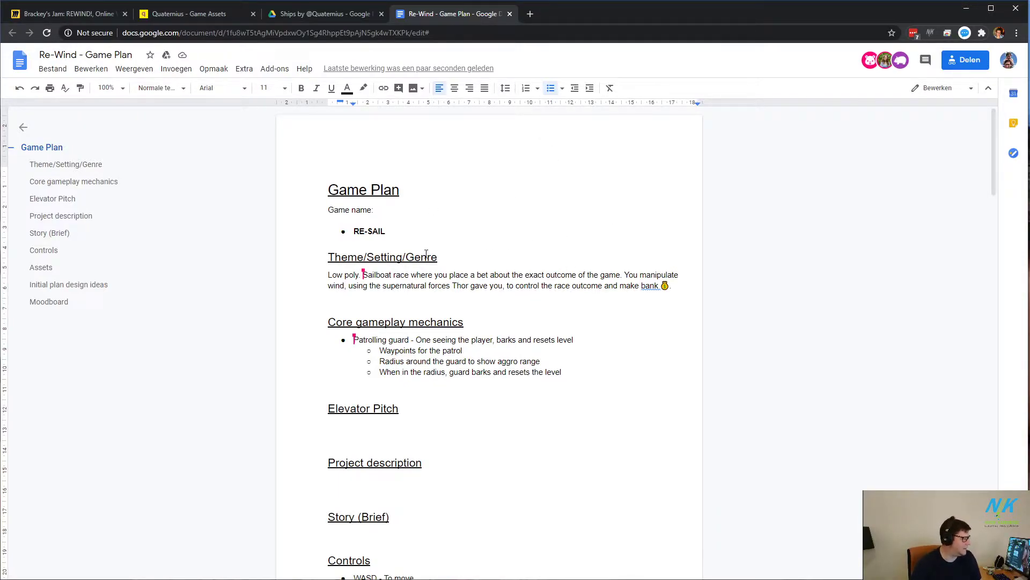
Step: Place the cursor at the ends of the Theme/Setting/Genre heading, RE-SAIL name and Game name lines
{"action": "left_click", "coordinate": [454, 256]}
{"action": "left_click", "coordinate": [439, 216]}
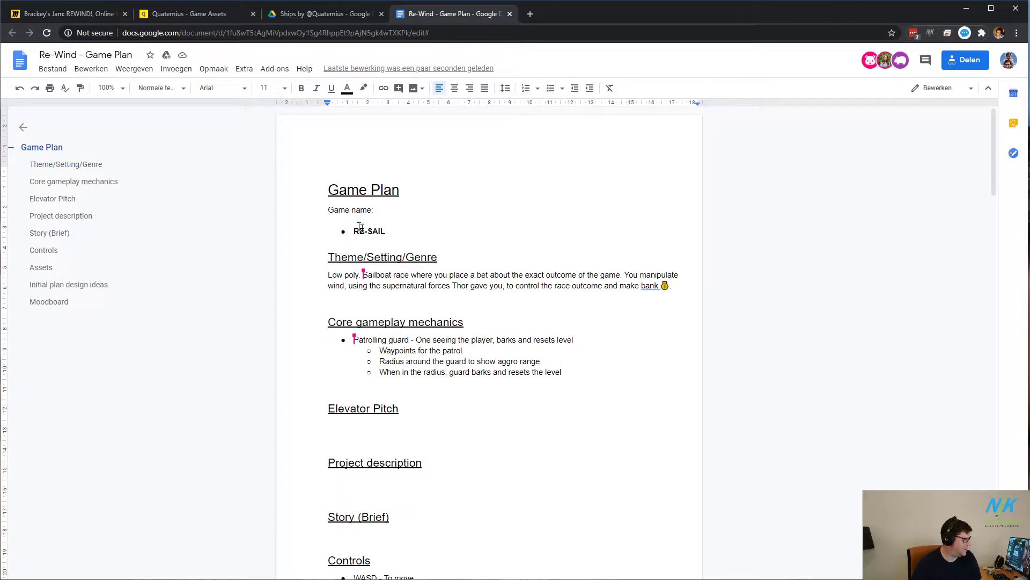
{"action": "left_click", "coordinate": [388, 208]}
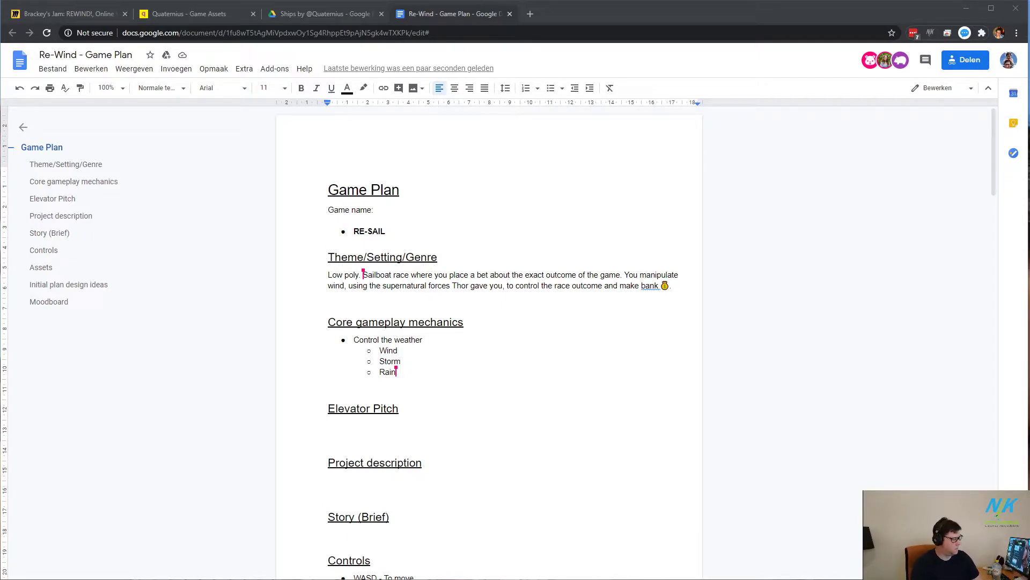
Step: Switch to the Discord group direct-message chat with Alt+Tab
{"action": "key", "text": "alt+Tab"}
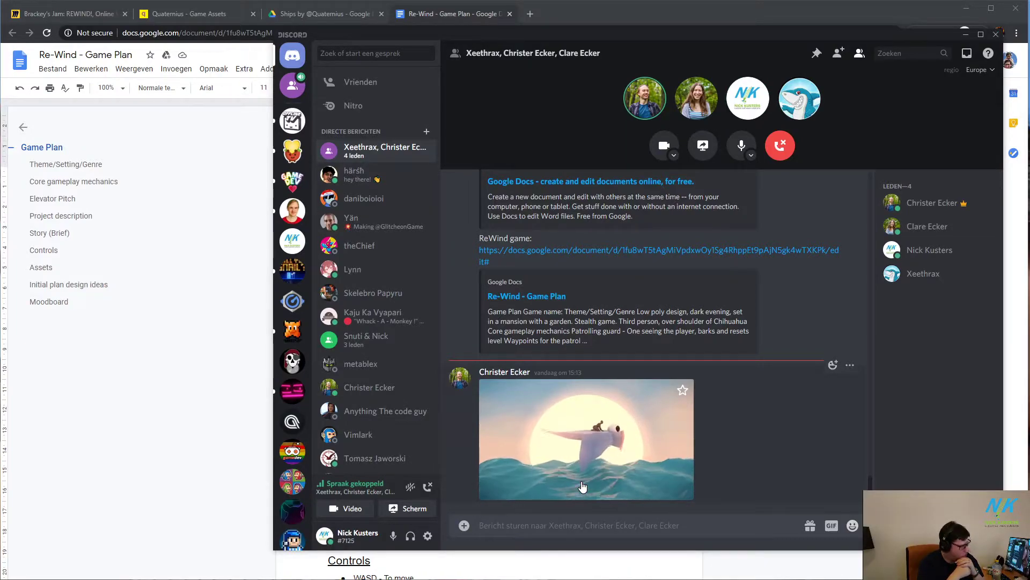
Step: Enlarge the shared sailboat GIF in the Discord chat, then close it
{"action": "left_click", "coordinate": [607, 449]}
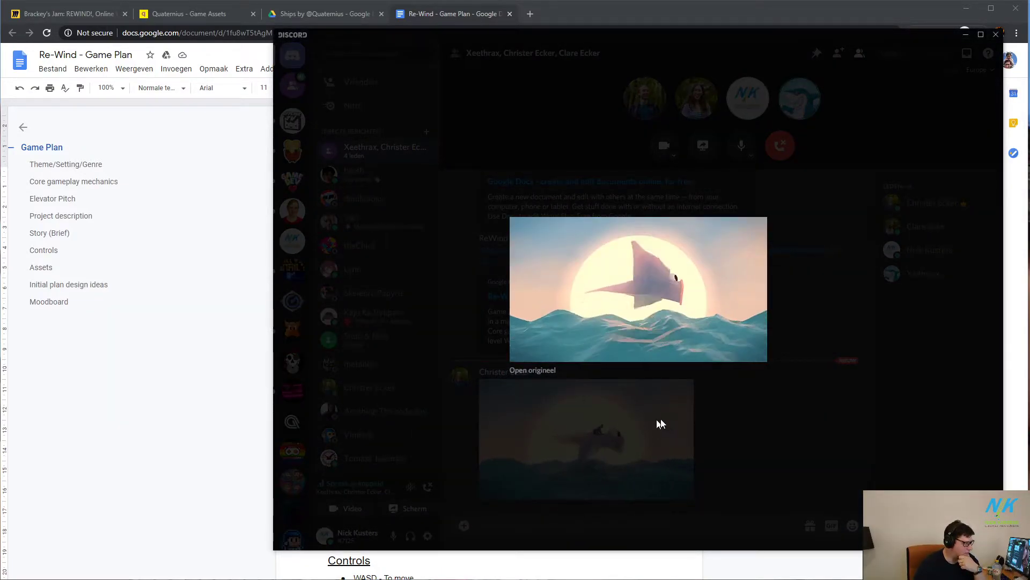
{"action": "left_click", "coordinate": [734, 456]}
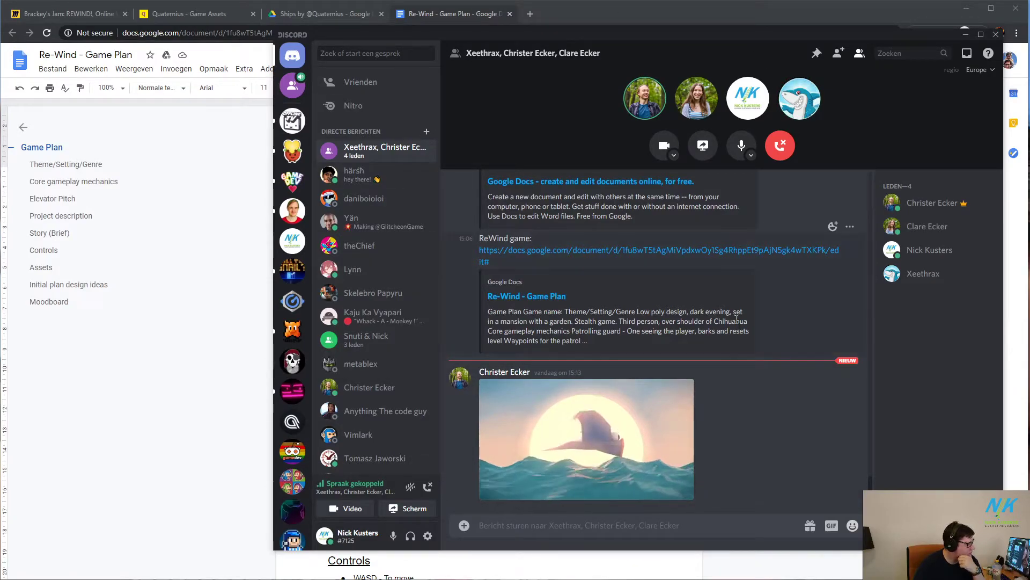
{"action": "scroll", "coordinate": [813, 392], "scroll_direction": "up", "scroll_amount": 8}
{"action": "scroll", "coordinate": [778, 381], "scroll_direction": "down", "scroll_amount": 3}
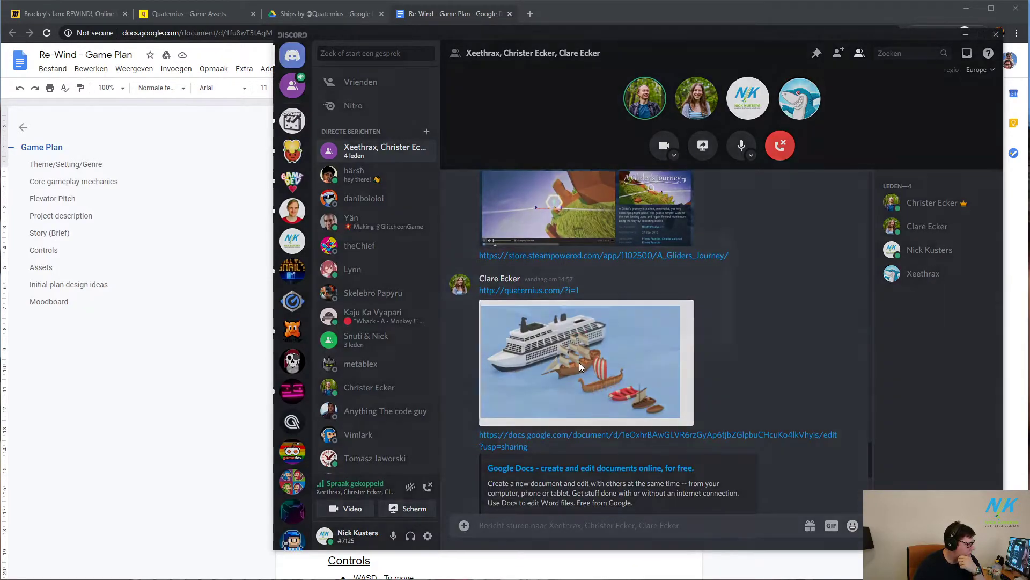
Step: View the low-poly ships image full size, then go back to the game plan document
{"action": "left_click", "coordinate": [578, 362]}
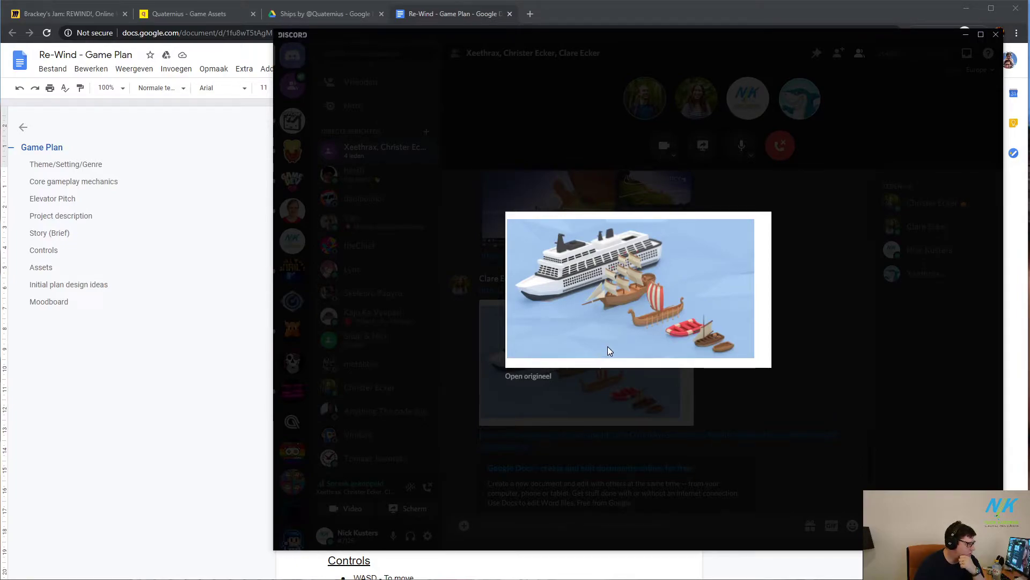
{"action": "left_click", "coordinate": [657, 425]}
{"action": "scroll", "coordinate": [657, 426], "scroll_direction": "down", "scroll_amount": 5}
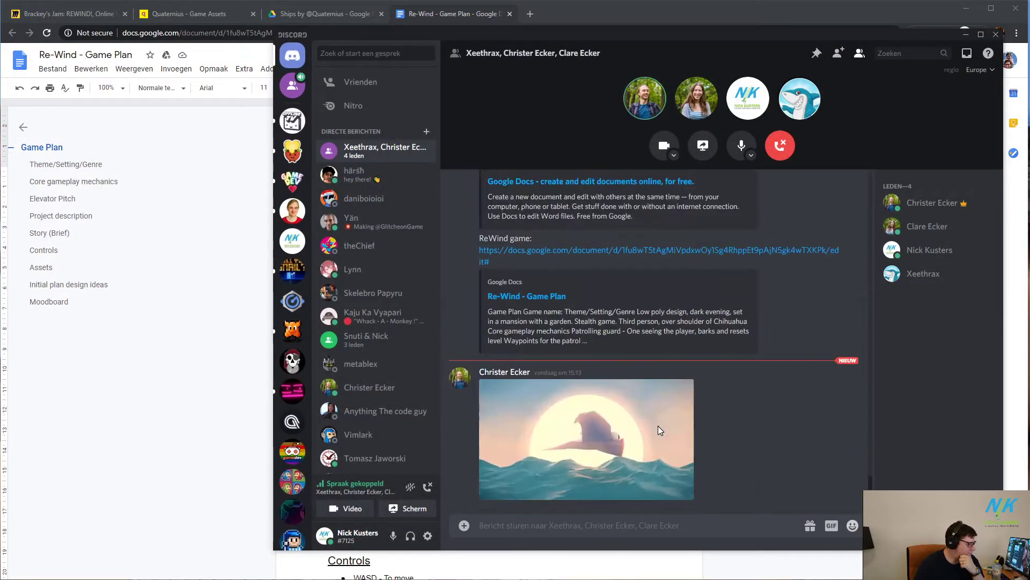
{"action": "left_click", "coordinate": [560, 570]}
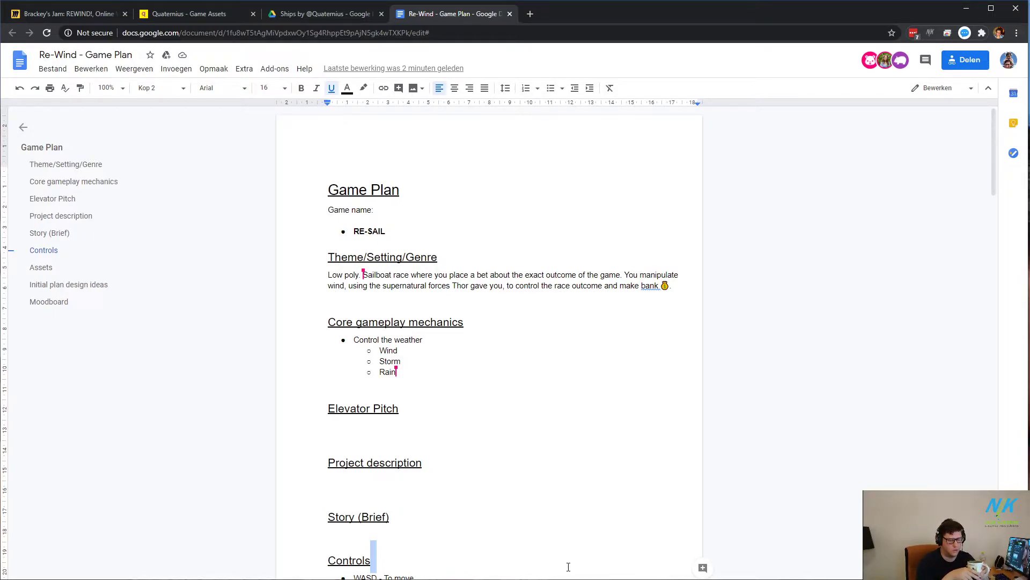
Step: Open the WAVE BREAK Twitter link shared in the Discord call, confirming with Ja!
{"action": "key", "text": "alt+Tab"}
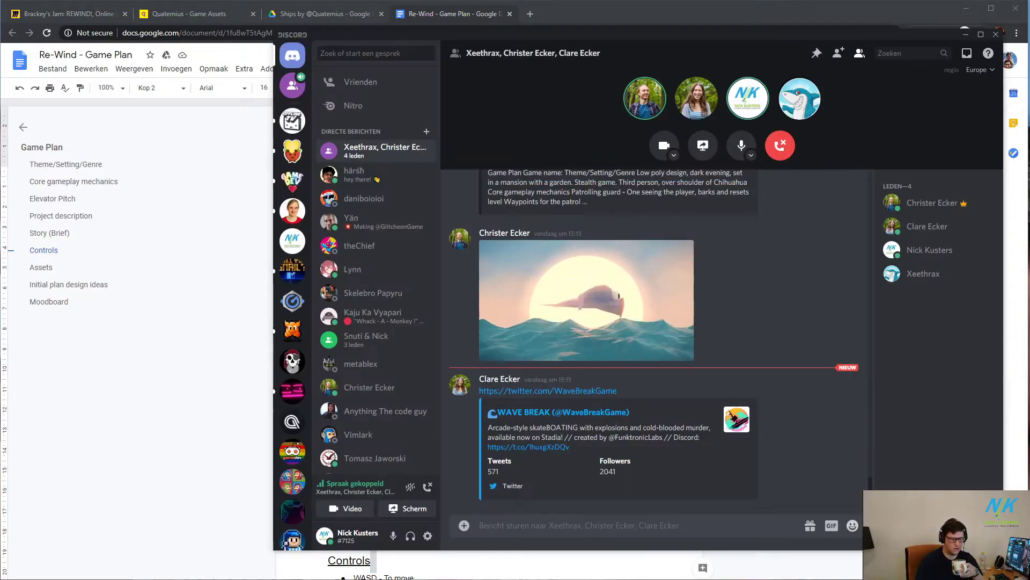
{"action": "left_click", "coordinate": [589, 419]}
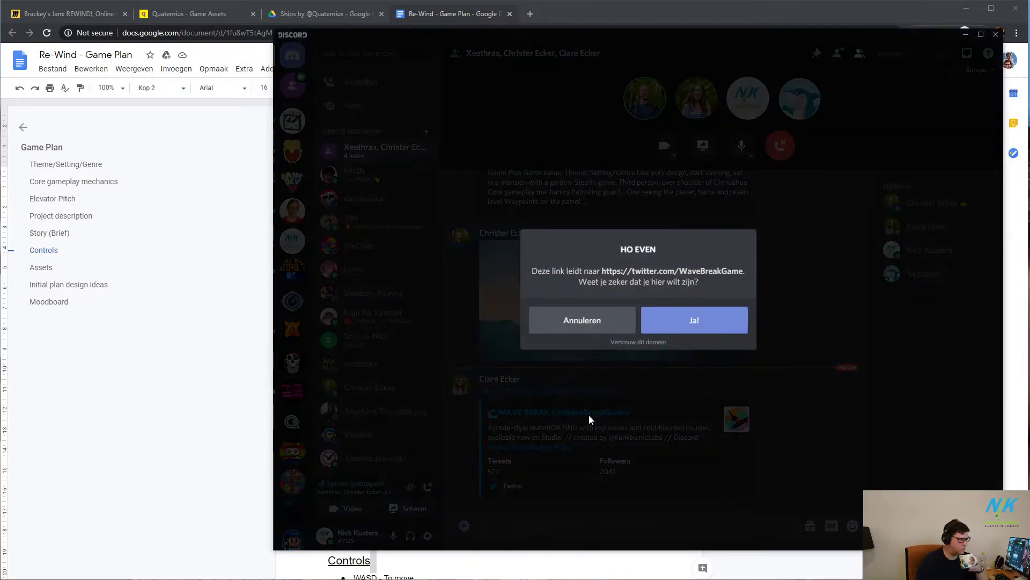
{"action": "left_click", "coordinate": [696, 322]}
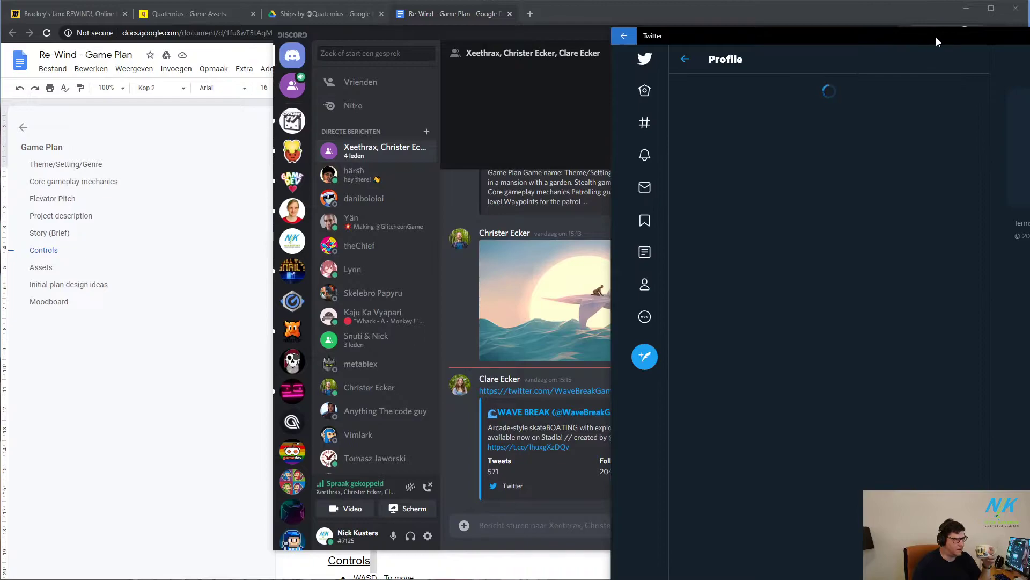
Step: Center the Twitter window, browse Wave Break's tweets, then return to the game plan doc
{"action": "left_click_drag", "start_coordinate": [936, 37], "coordinate": [612, 12]}
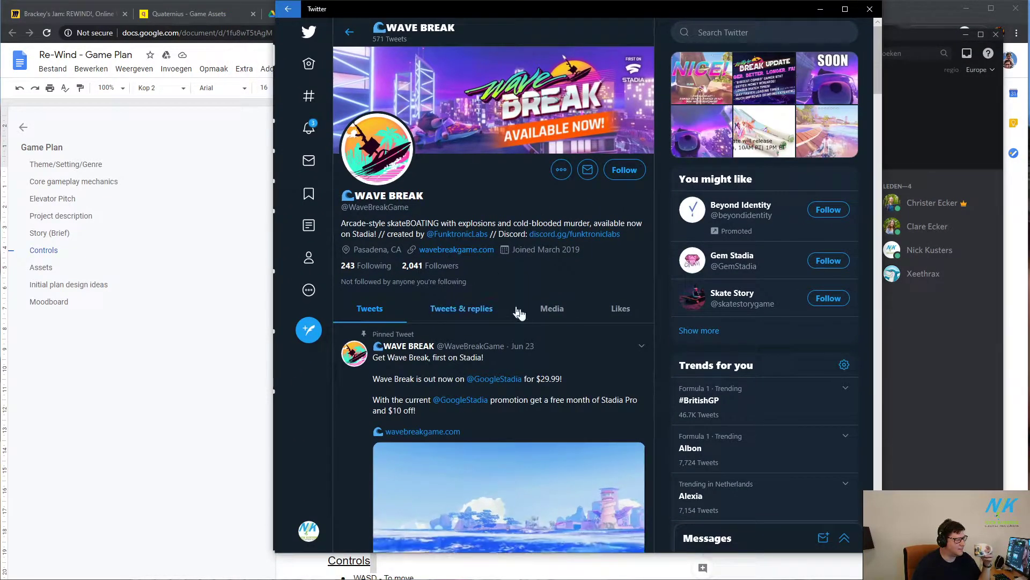
{"action": "scroll", "coordinate": [526, 311], "scroll_direction": "down", "scroll_amount": 8}
{"action": "scroll", "coordinate": [542, 309], "scroll_direction": "up", "scroll_amount": 8}
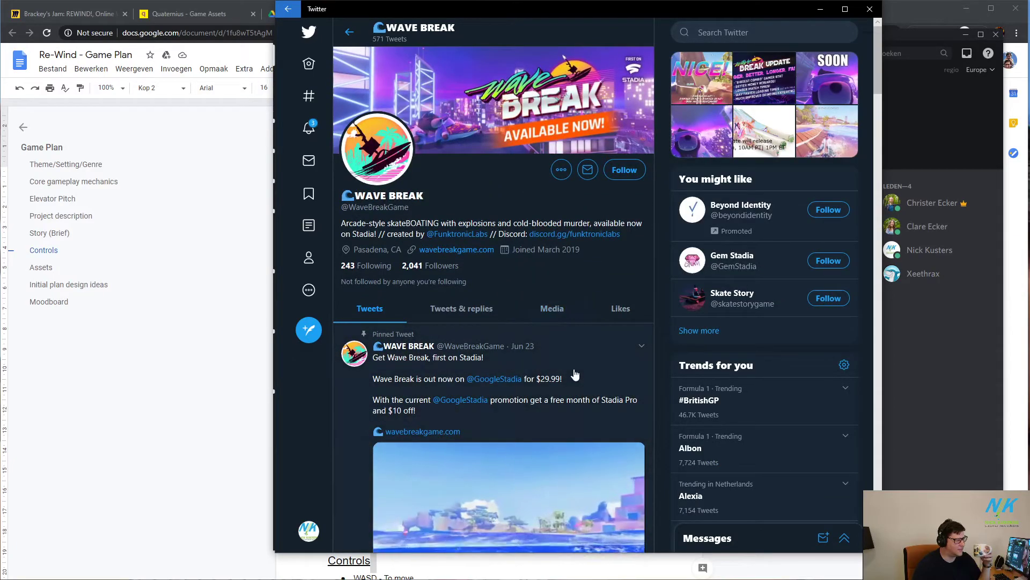
{"action": "scroll", "coordinate": [590, 376], "scroll_direction": "down", "scroll_amount": 4}
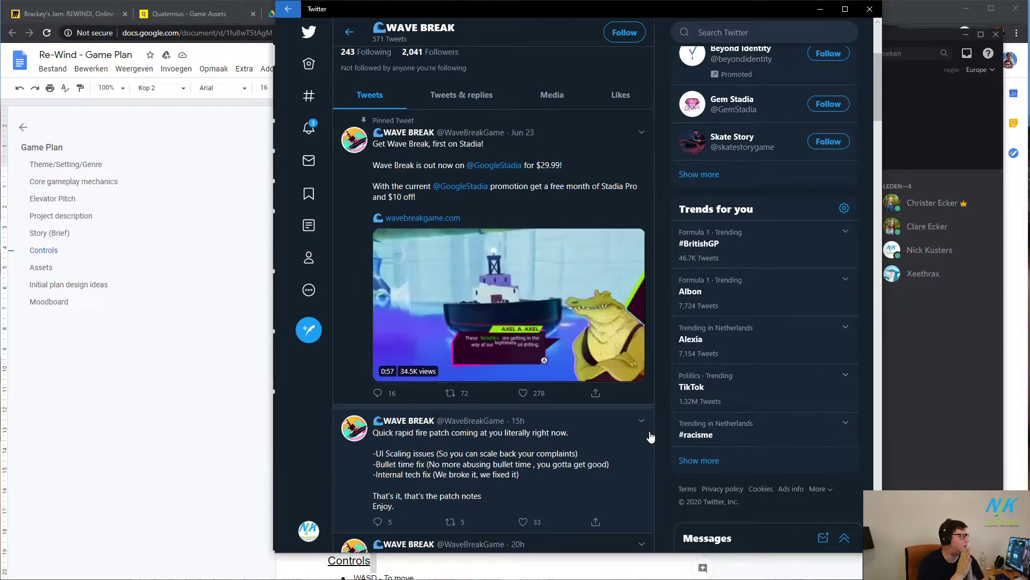
{"action": "left_click", "coordinate": [119, 468]}
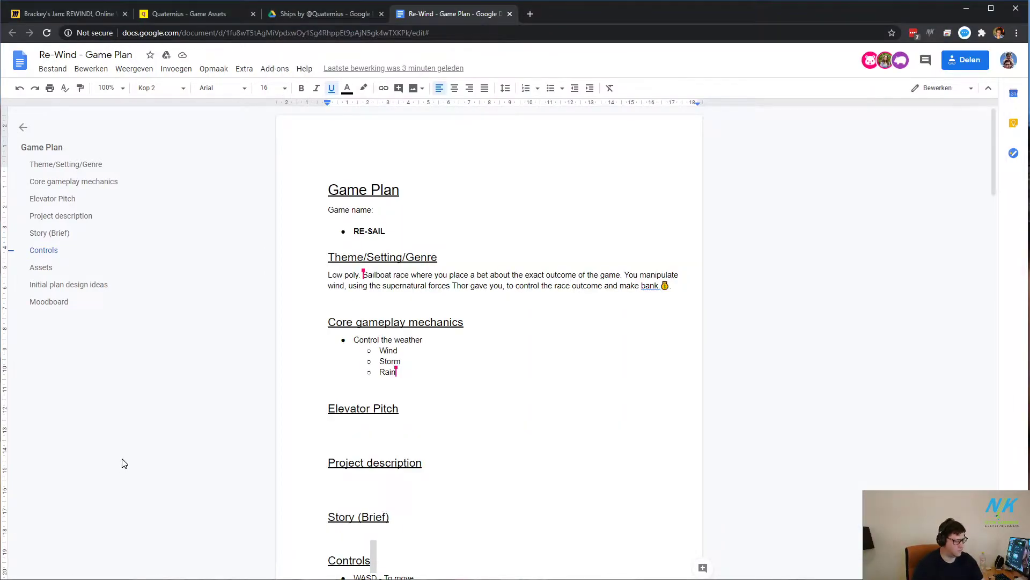
Step: Search 'volle melk engels' in a new tab, then close the results tab
{"action": "key", "text": "ctrl+t"}
{"action": "type", "text": "volle menk"}
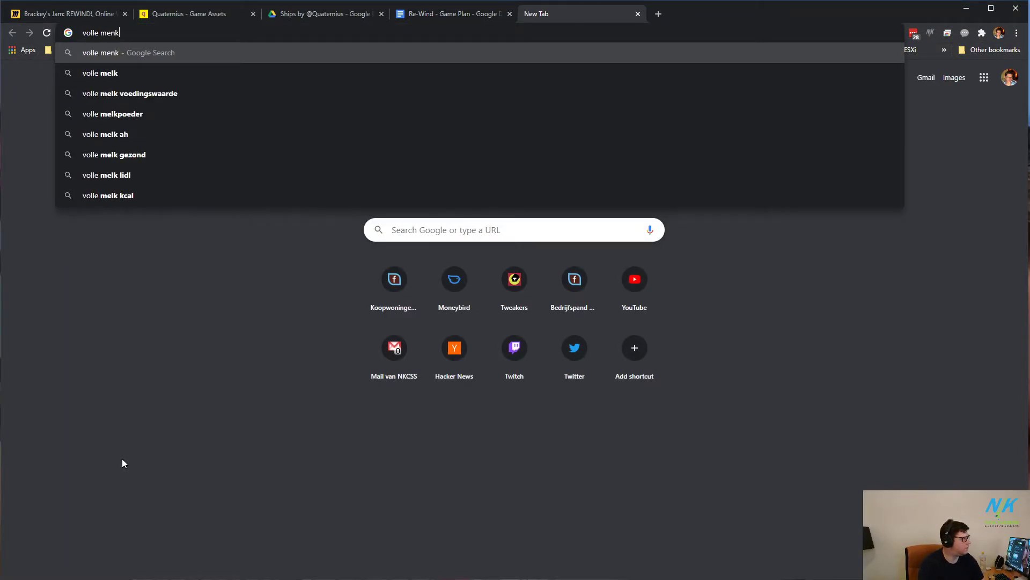
{"action": "key", "text": "BackSpace"}
{"action": "key", "text": "BackSpace"}
{"action": "type", "text": "lk eng"}
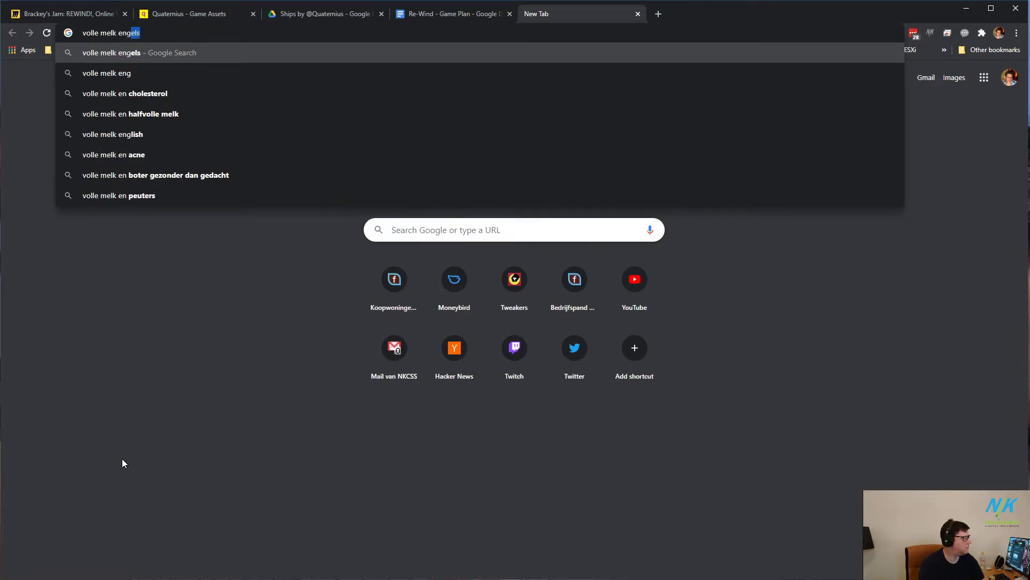
{"action": "type", "text": "els"}
{"action": "key", "text": "Return"}
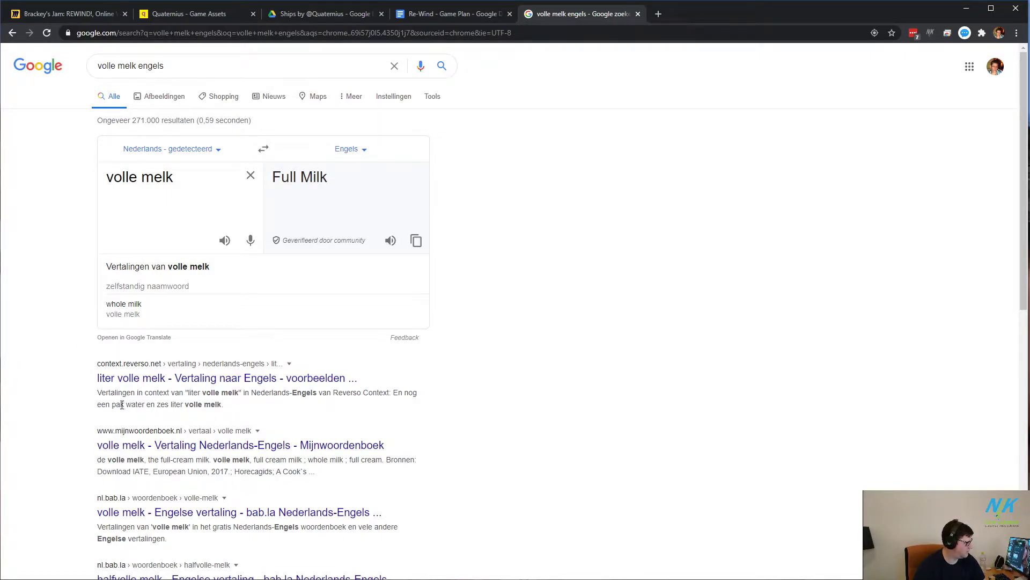
{"action": "left_click", "coordinate": [638, 14]}
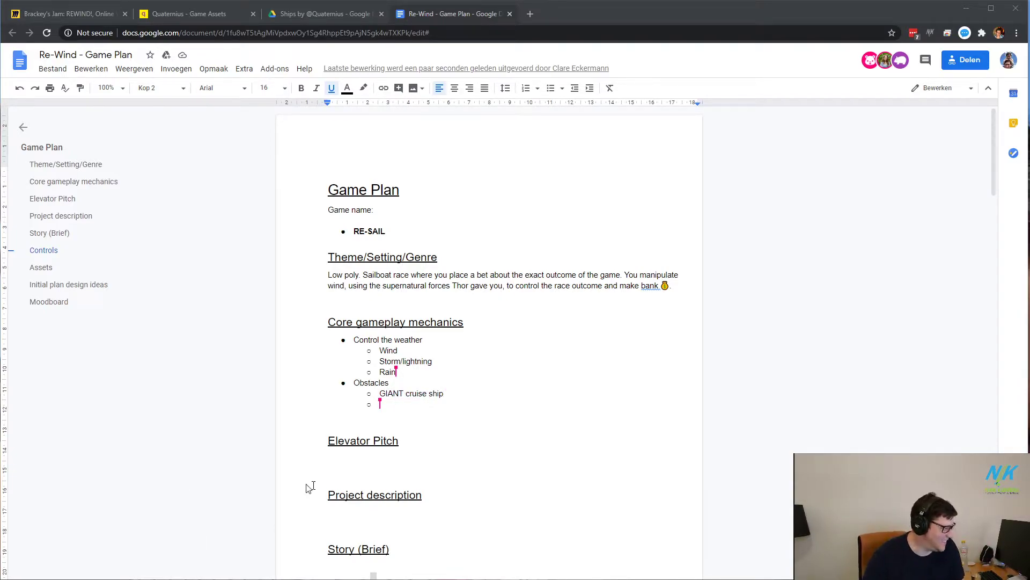
Step: Put the cursor in the empty sub-bullet under GIANT cruise ship, then bring up File Explorer
{"action": "left_click", "coordinate": [391, 406]}
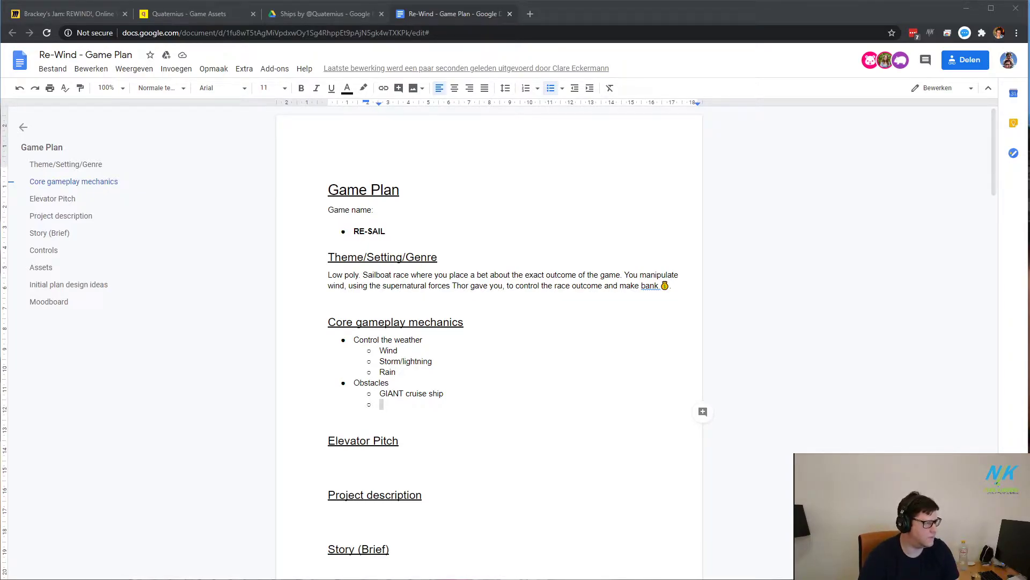
{"action": "key", "text": "super+e"}
{"action": "key", "text": "alt+Tab"}
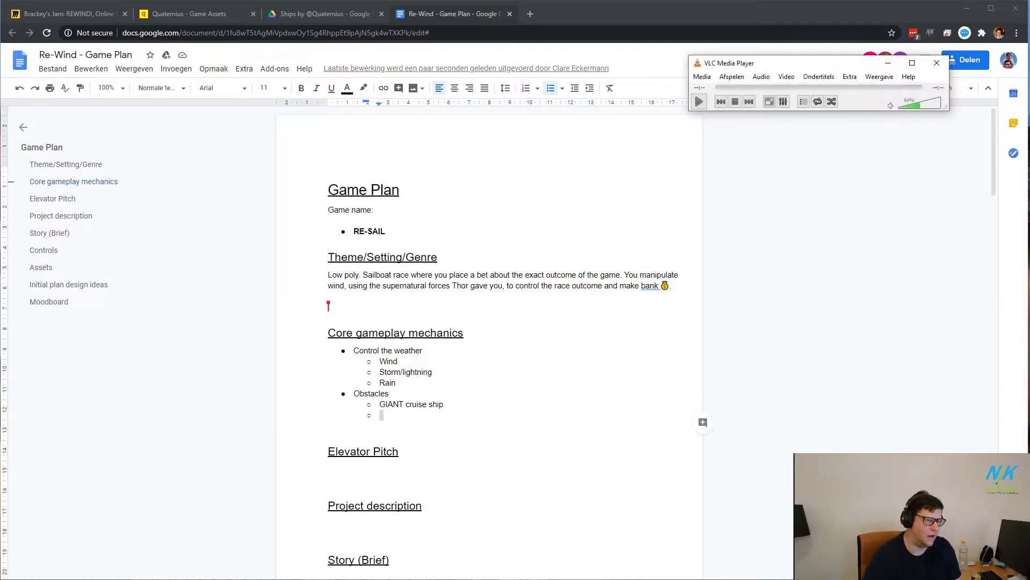
Step: Play the DSCF0004.AVI garden clip, pausing and resuming once, then close the video
{"action": "key", "text": "alt+F4"}
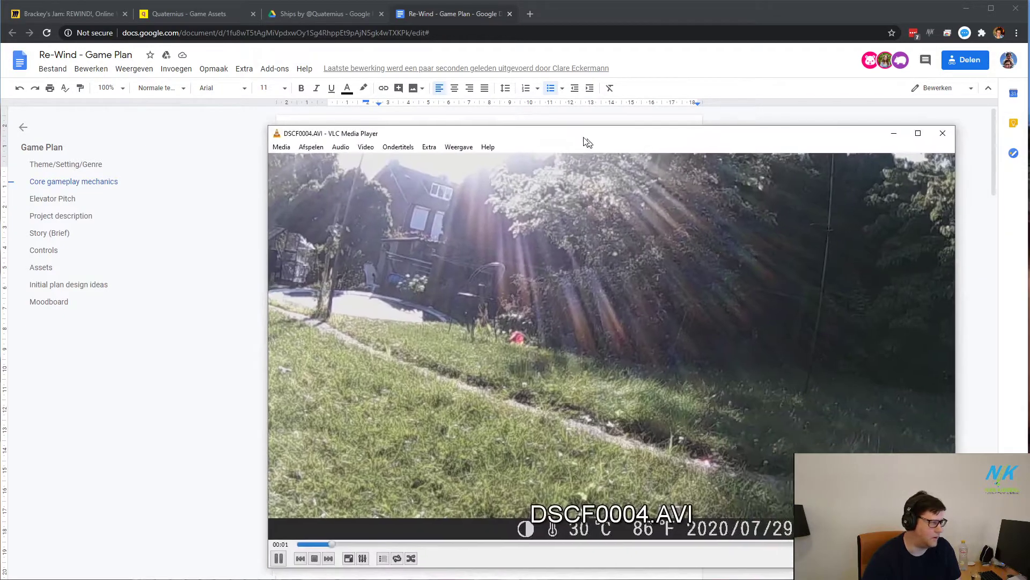
{"action": "key", "text": "space"}
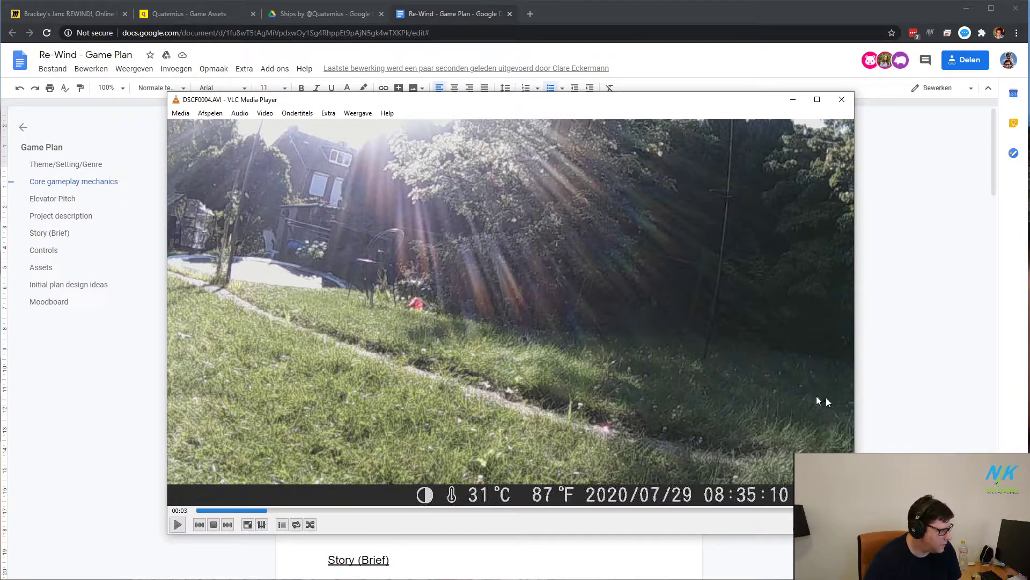
{"action": "key", "text": "space"}
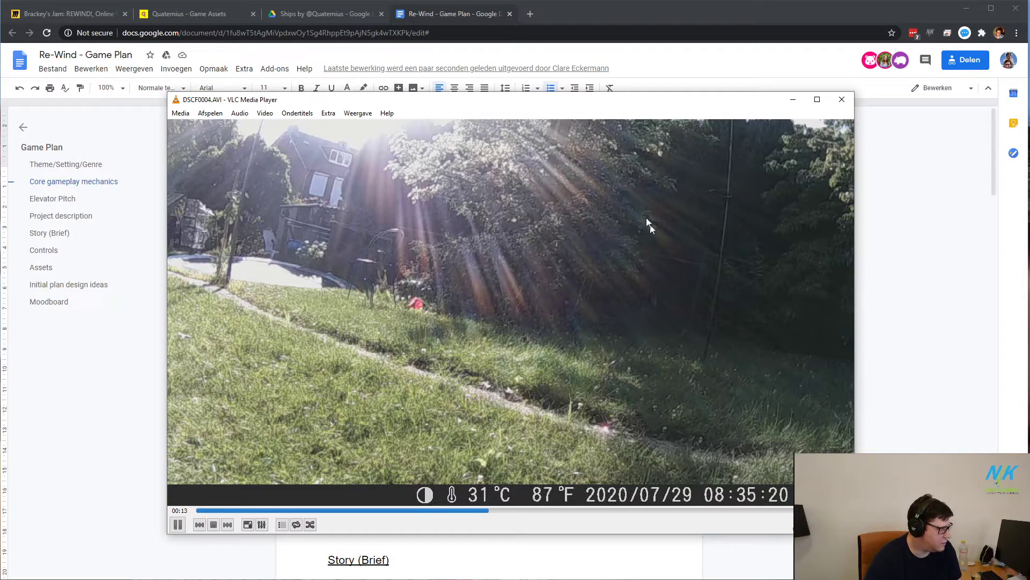
{"action": "left_click_drag", "start_coordinate": [692, 107], "coordinate": [646, 94]}
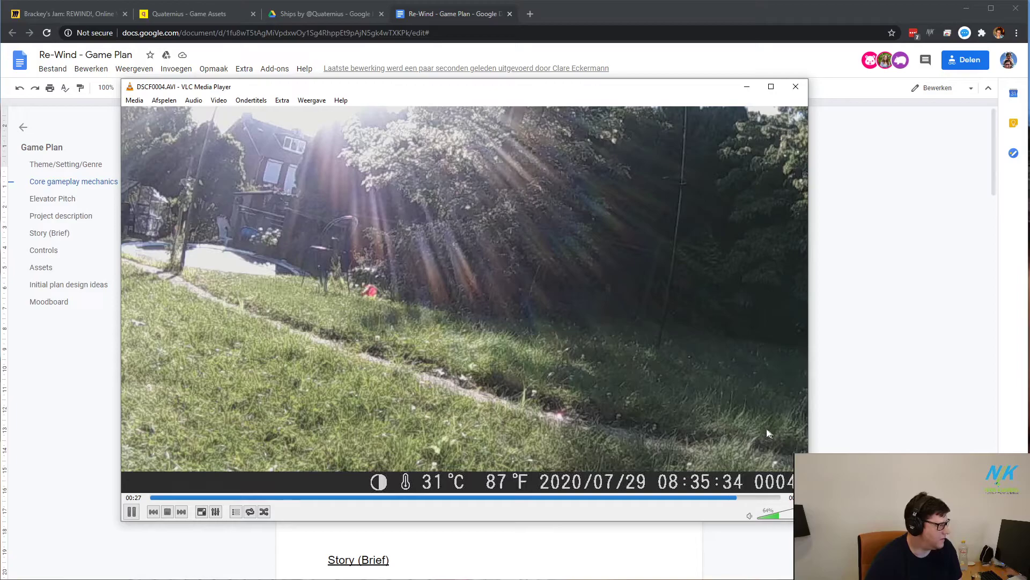
{"action": "left_click", "coordinate": [795, 87]}
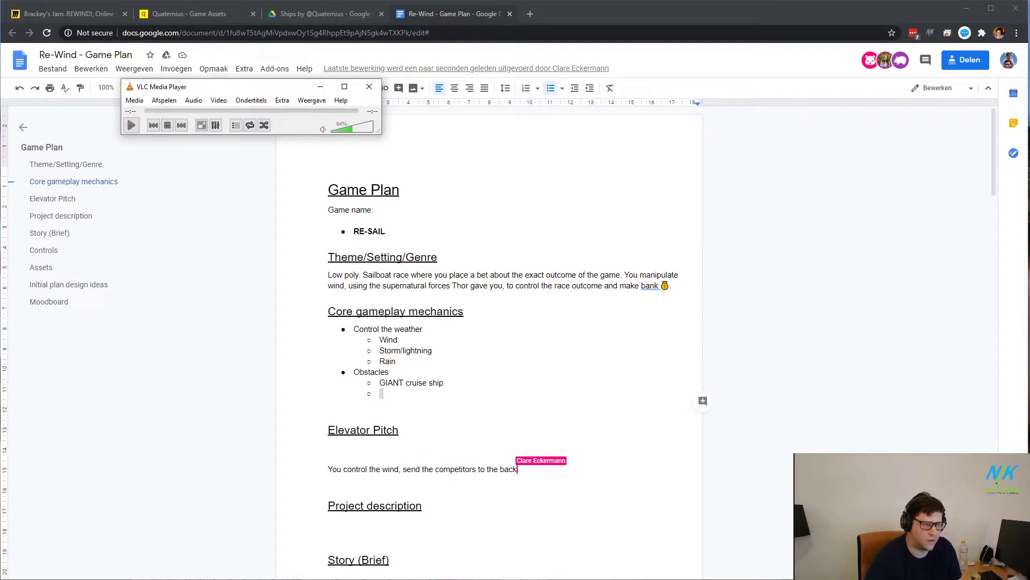
Step: Drag DSCF0004_1.mp4 into VLC to play the second garden clip
{"action": "left_click_drag", "start_coordinate": [1029, 161], "coordinate": [384, 80]}
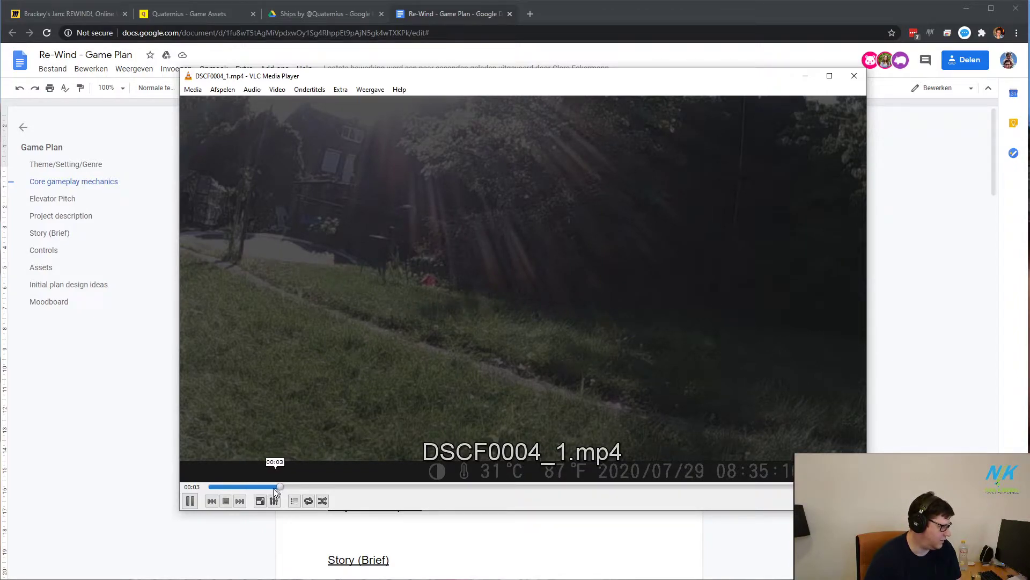
Step: Scrub DSCF0004_1.mp4 back to 00:00 and forward to about 00:07, then close VLC
{"action": "left_click_drag", "start_coordinate": [269, 487], "coordinate": [161, 487]}
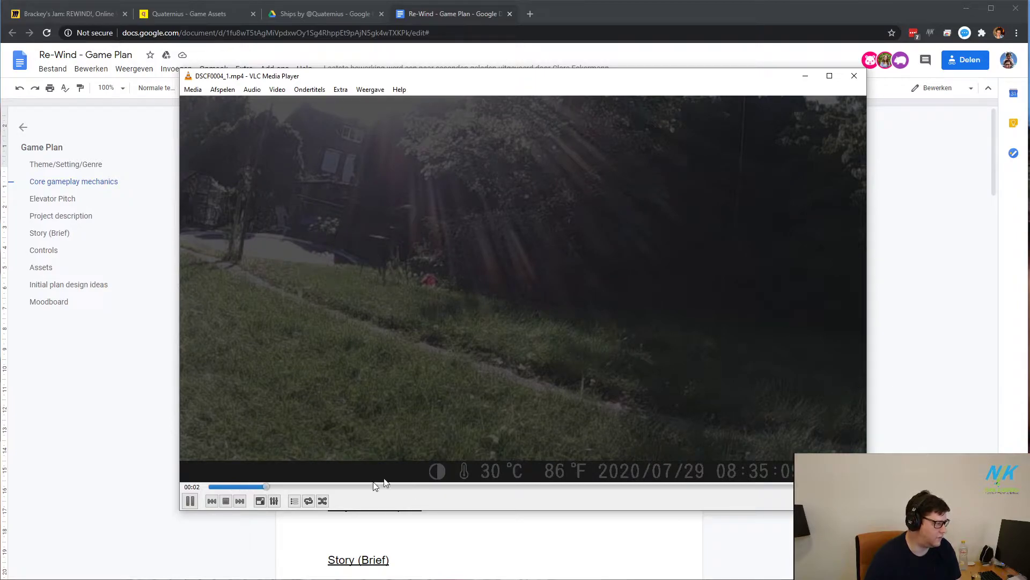
{"action": "left_click_drag", "start_coordinate": [282, 487], "coordinate": [577, 489]}
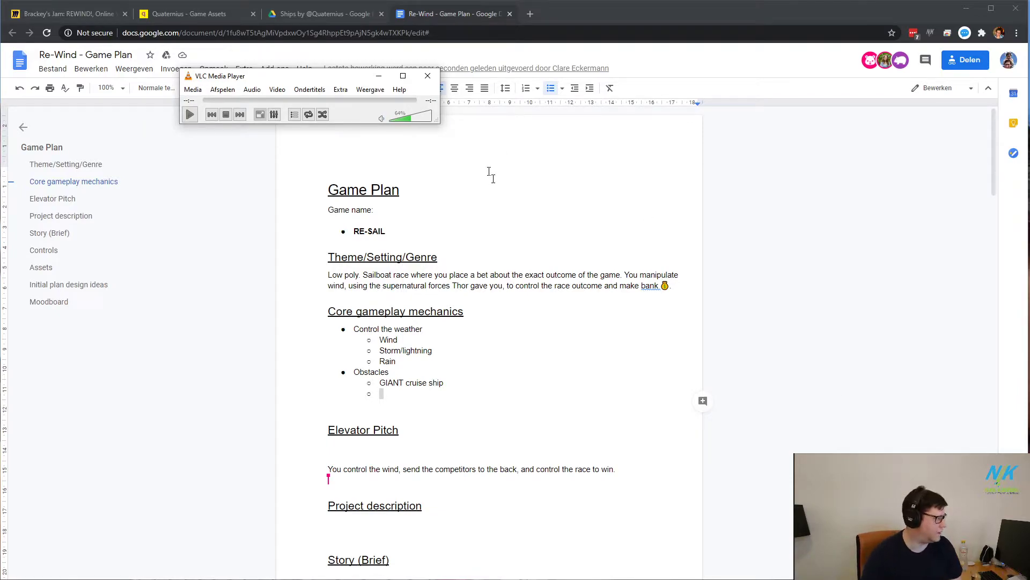
{"action": "left_click", "coordinate": [429, 75]}
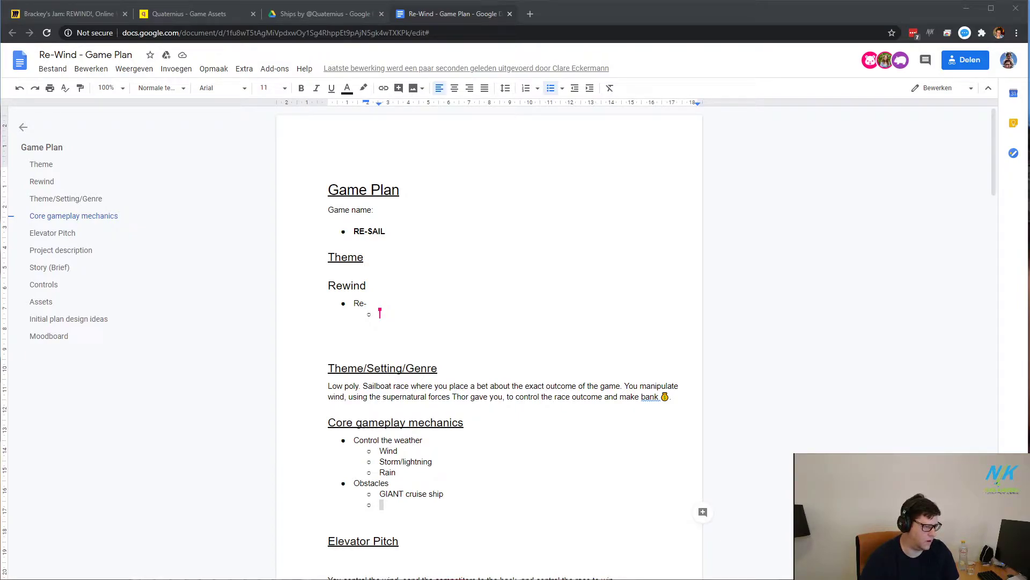
{"action": "key", "text": "alt+Tab"}
{"action": "left_click_drag", "start_coordinate": [922, 430], "coordinate": [993, 449]}
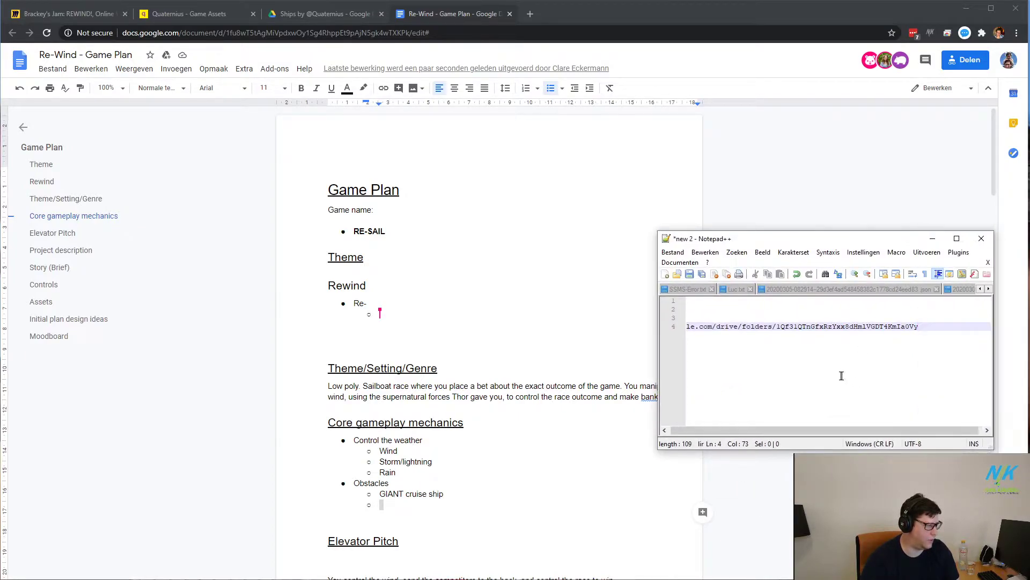
{"action": "left_click_drag", "start_coordinate": [848, 430], "coordinate": [759, 410]}
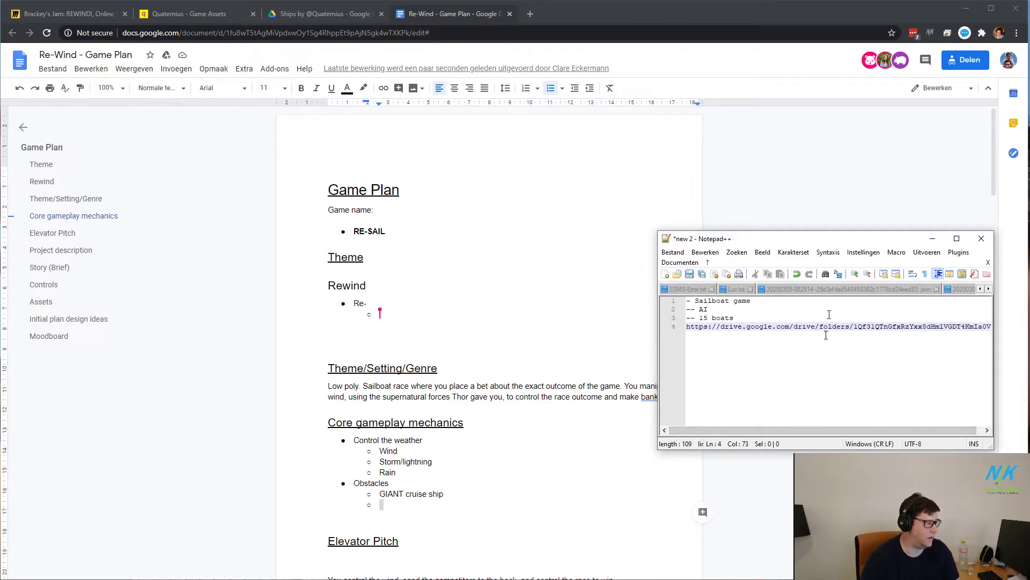
{"action": "key", "text": "alt+Tab"}
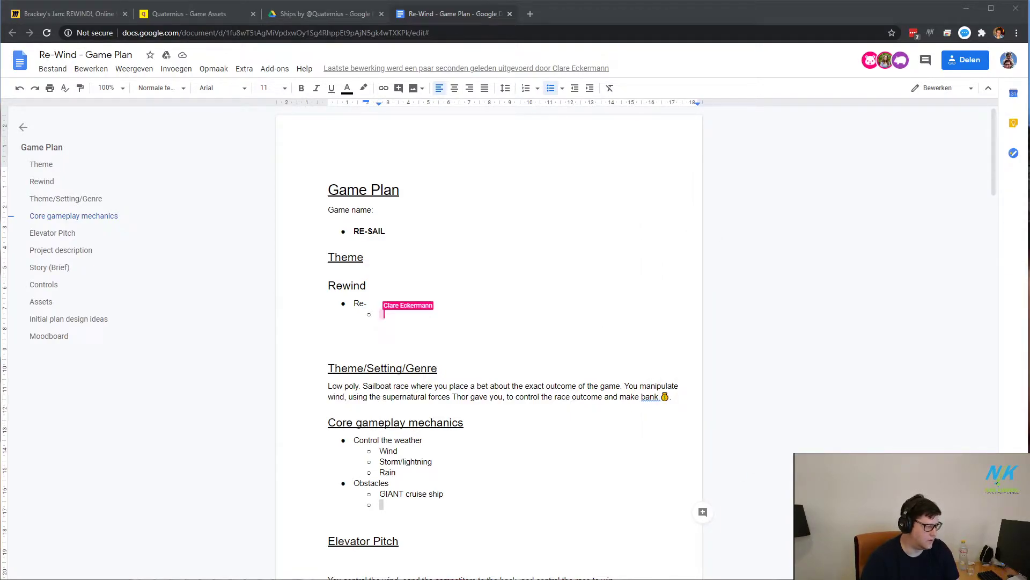
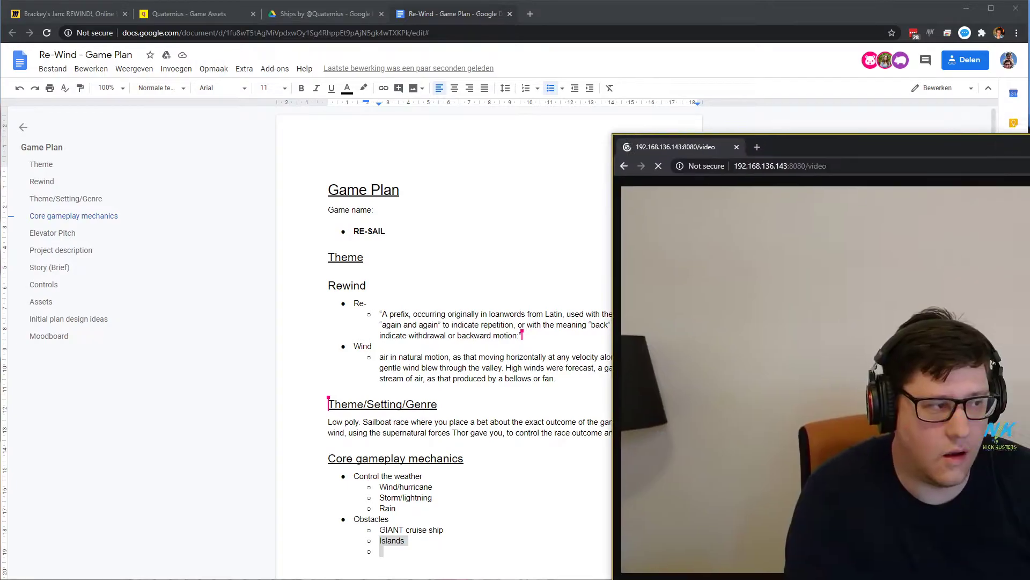
Step: Move the webcam window over the document and shrink it until the document's top is visible
{"action": "left_click_drag", "start_coordinate": [1029, 144], "coordinate": [649, 78]}
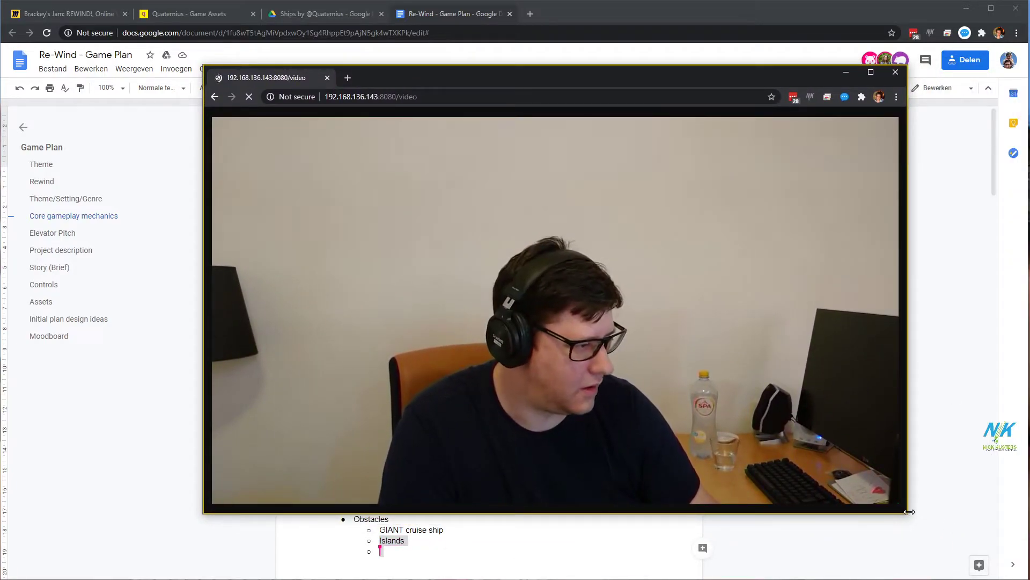
{"action": "left_click_drag", "start_coordinate": [908, 513], "coordinate": [892, 501]}
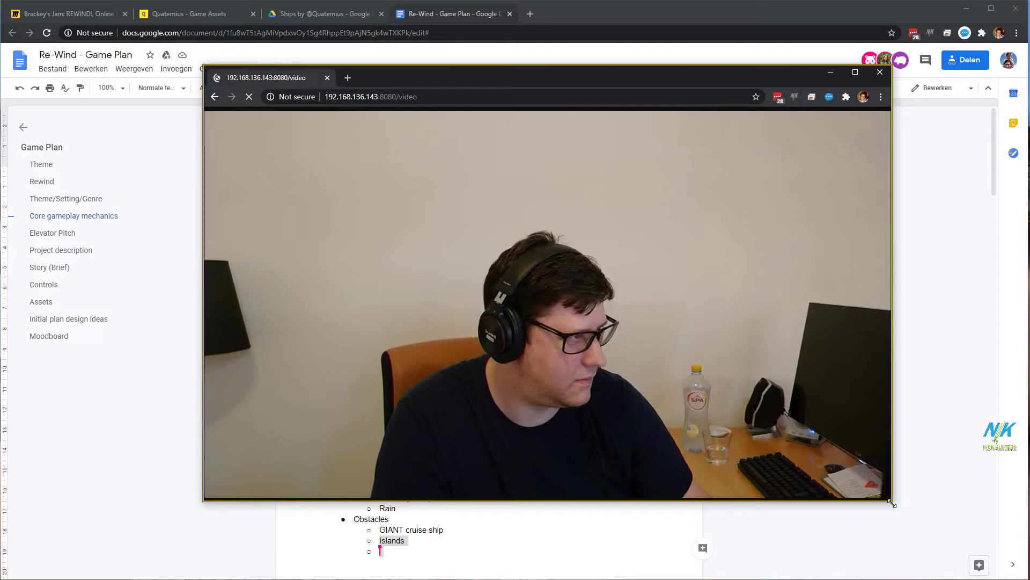
{"action": "left_click_drag", "start_coordinate": [628, 65], "coordinate": [638, 72]}
Step: Minimize the webcam window to uncover the game plan document
{"action": "left_click", "coordinate": [830, 77]}
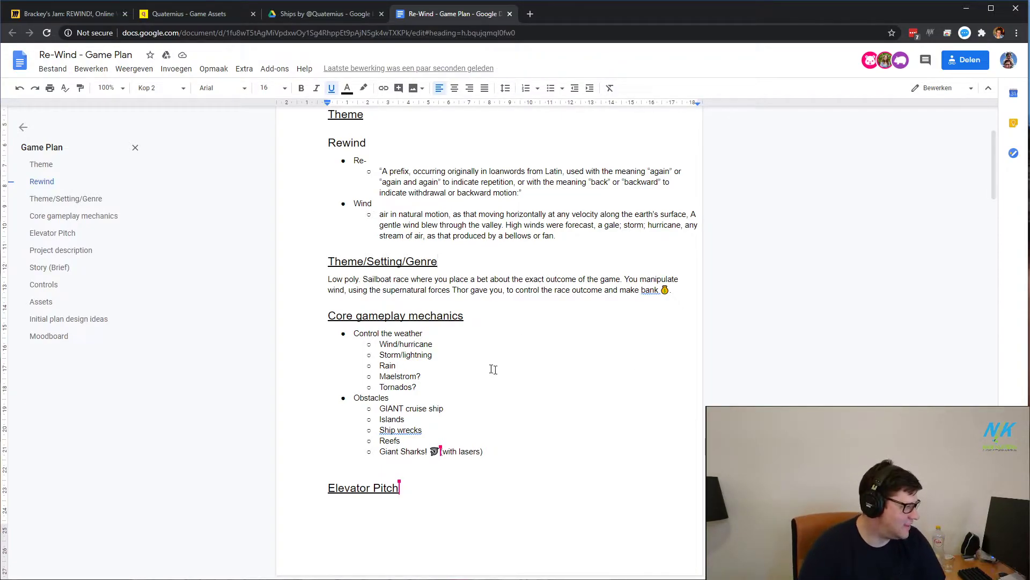
Step: Scroll to the weather-control list under Core gameplay mechanics
{"action": "scroll", "coordinate": [435, 389], "scroll_direction": "up", "scroll_amount": 3}
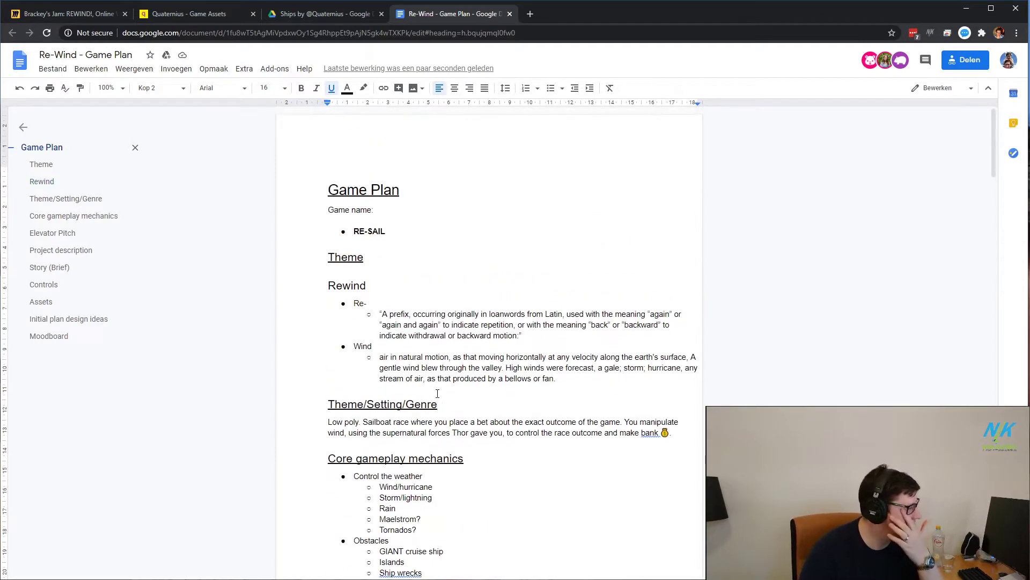
{"action": "scroll", "coordinate": [438, 391], "scroll_direction": "down", "scroll_amount": 3}
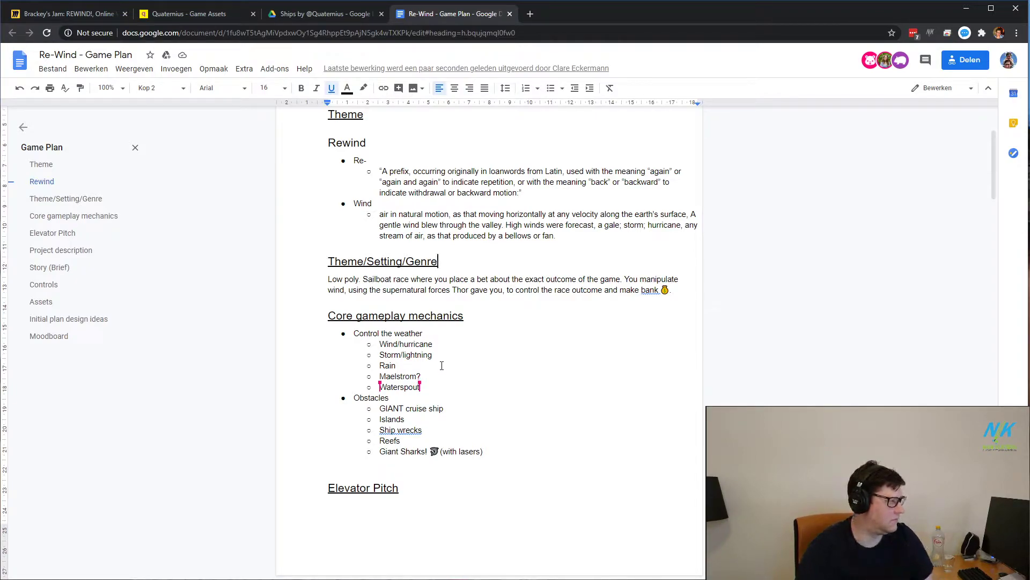
Step: Copy 'Waterspout' into a new-tab Google search and open the Rare waterspout off Australia video
{"action": "double_click", "coordinate": [400, 387]}
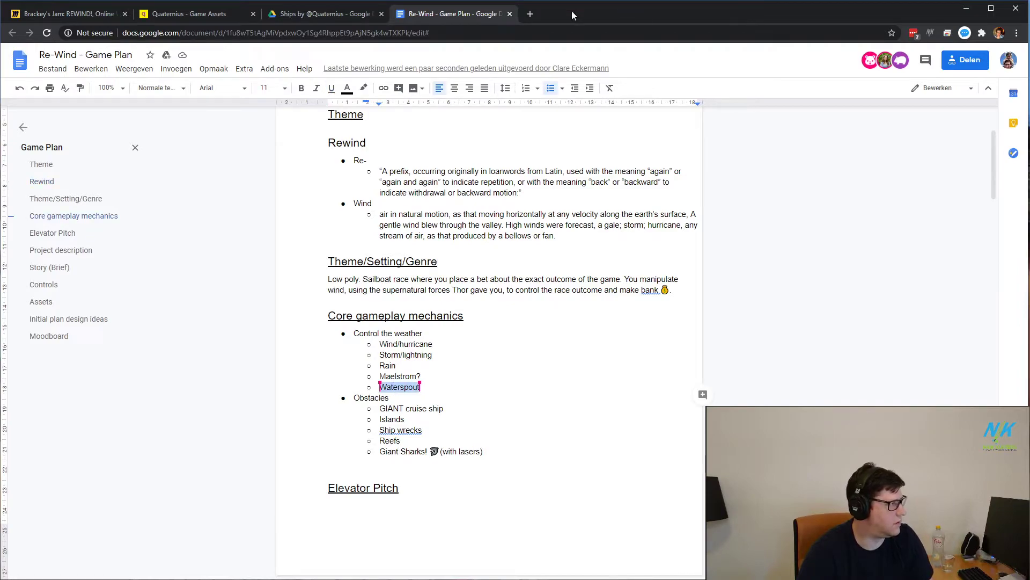
{"action": "key", "text": "ctrl+c"}
{"action": "left_click", "coordinate": [536, 12]}
{"action": "key", "text": "ctrl+v"}
{"action": "key", "text": "Return"}
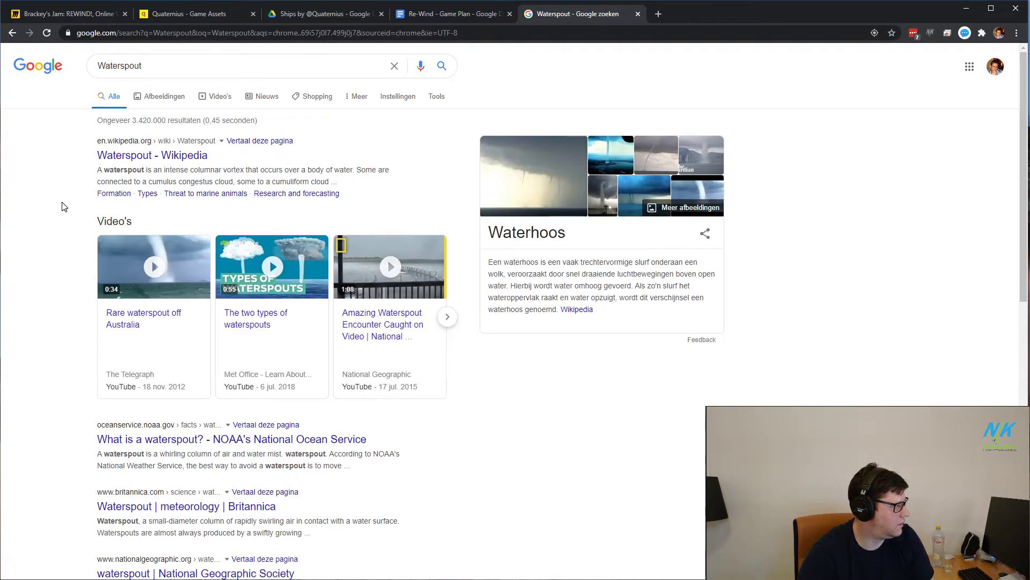
{"action": "left_click", "coordinate": [159, 263]}
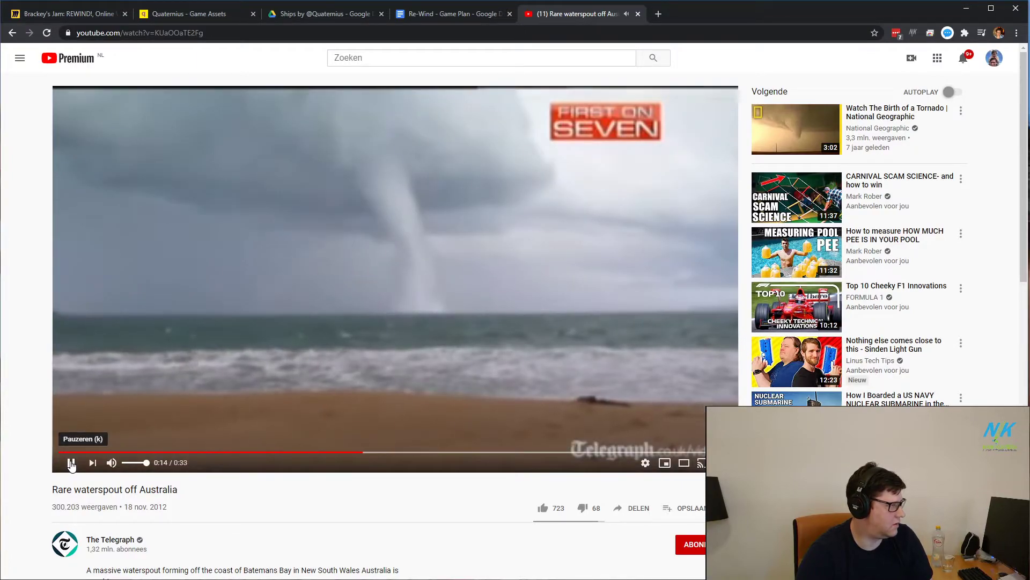
Step: Mute and pause the waterspout video at 0:22, then close its tab to return to the document
{"action": "left_click", "coordinate": [111, 464]}
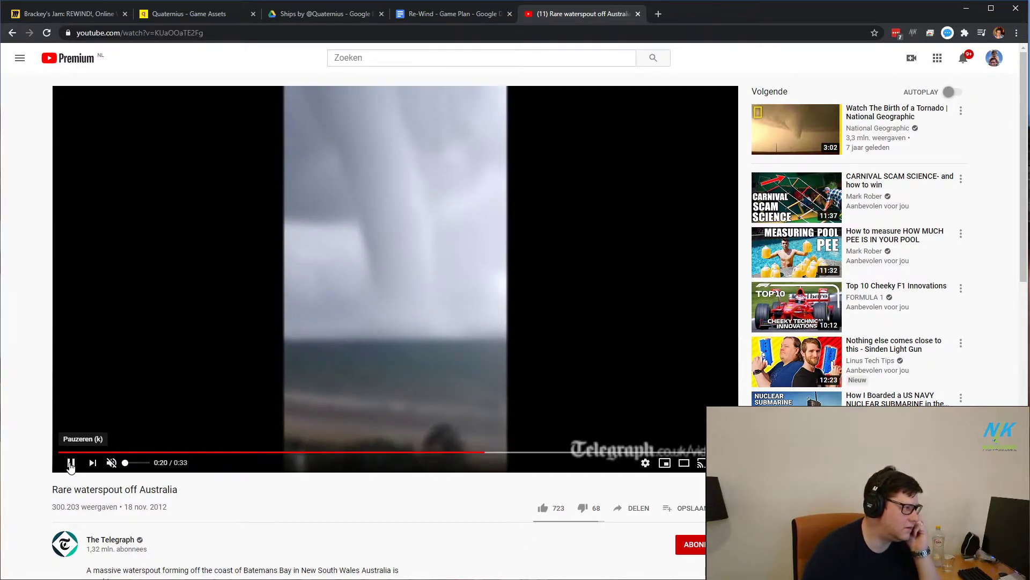
{"action": "left_click", "coordinate": [71, 463]}
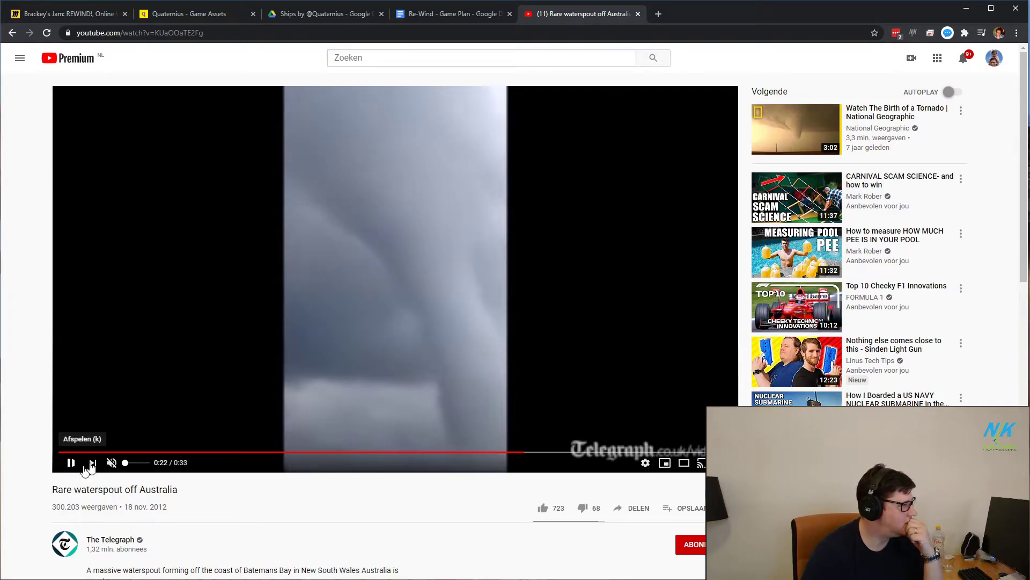
{"action": "left_click", "coordinate": [638, 15]}
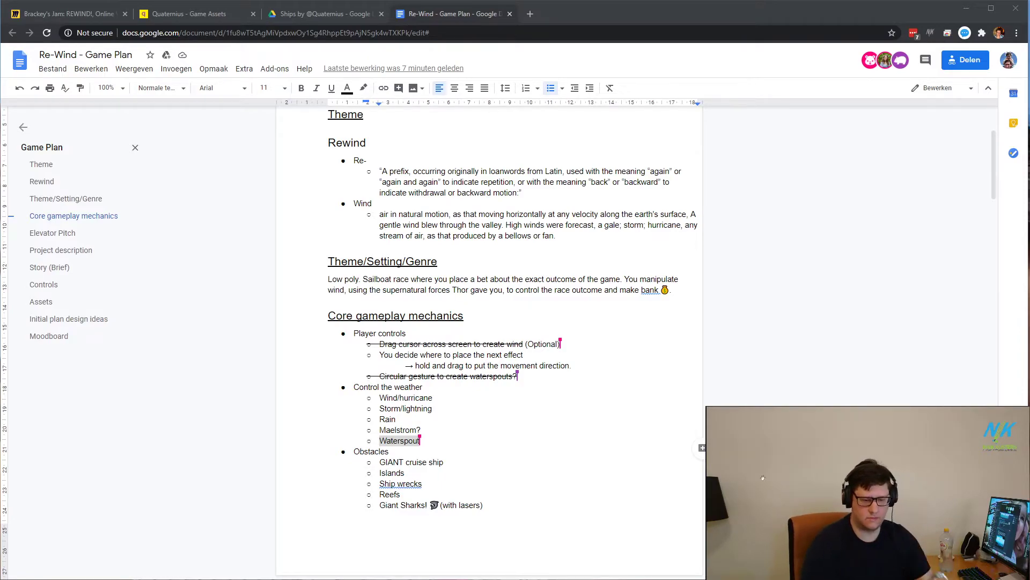
Step: Post the reply 'Yes, streaming now' in Discord's #general channel, correcting typos first
{"action": "key", "text": "alt+Tab"}
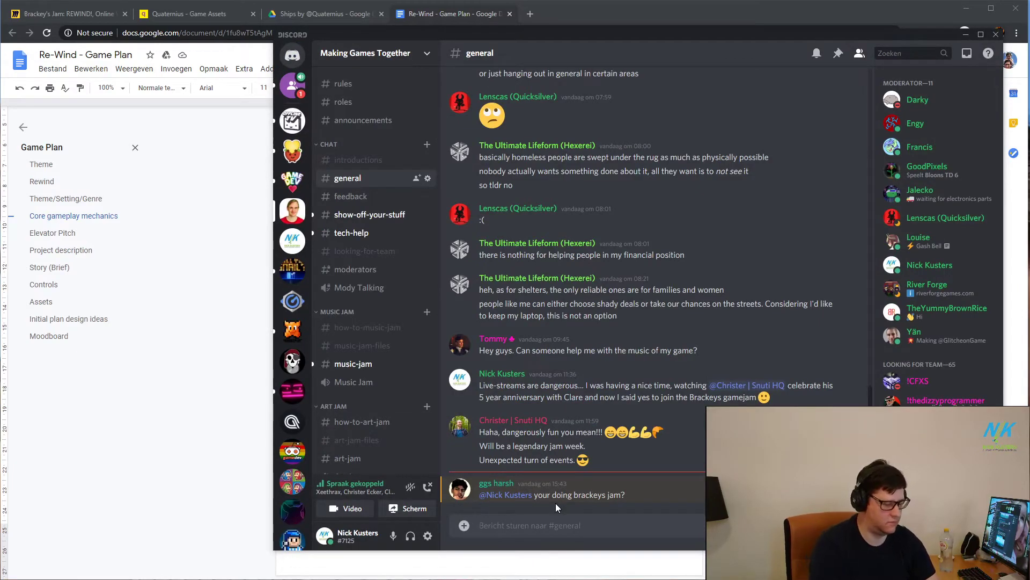
{"action": "type", "text": "Yes, r"}
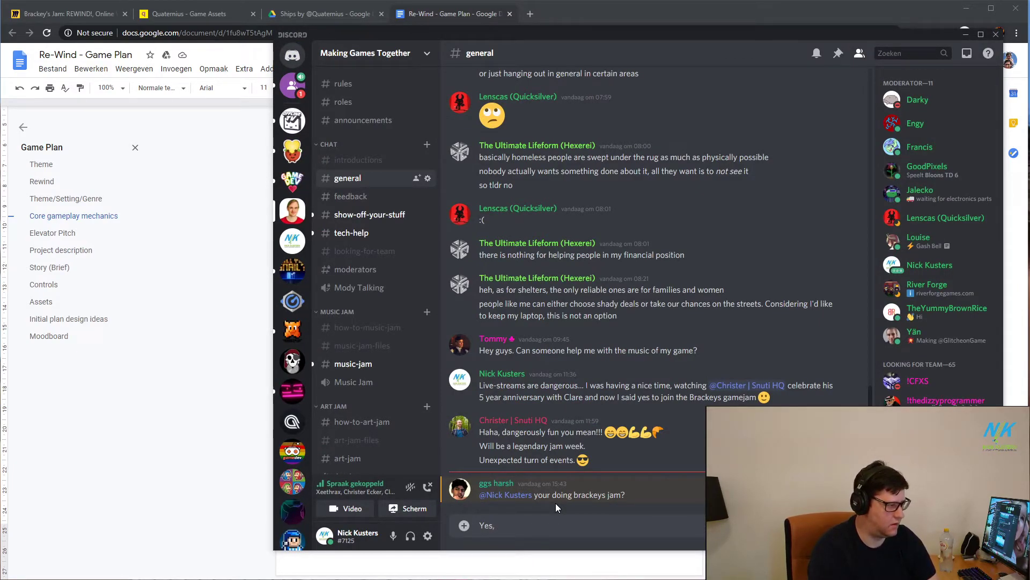
{"action": "key", "text": "BackSpace"}
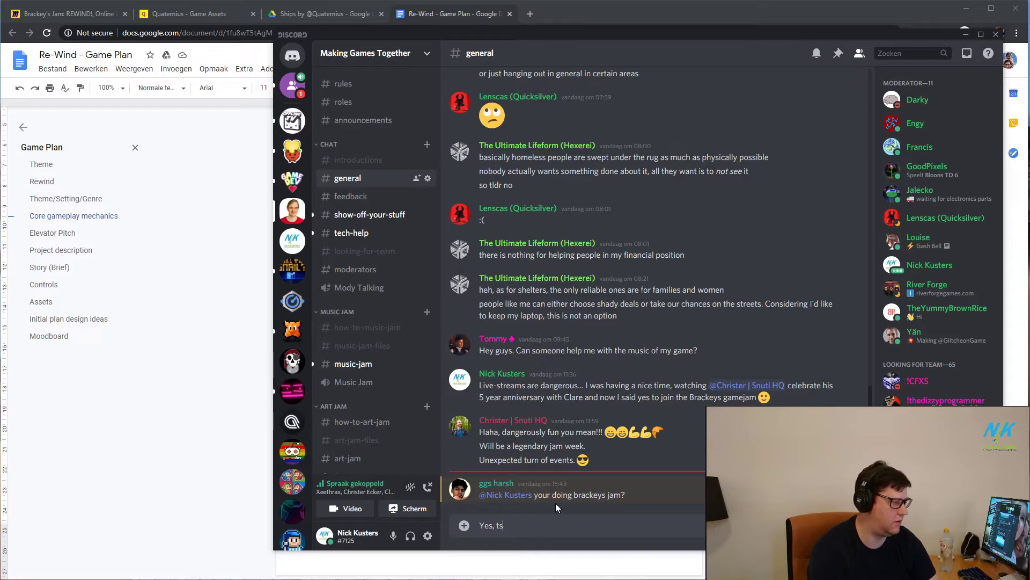
{"action": "type", "text": "strewam"}
{"action": "key", "text": "BackSpace"}
{"action": "key", "text": "BackSpace"}
{"action": "key", "text": "BackSpace"}
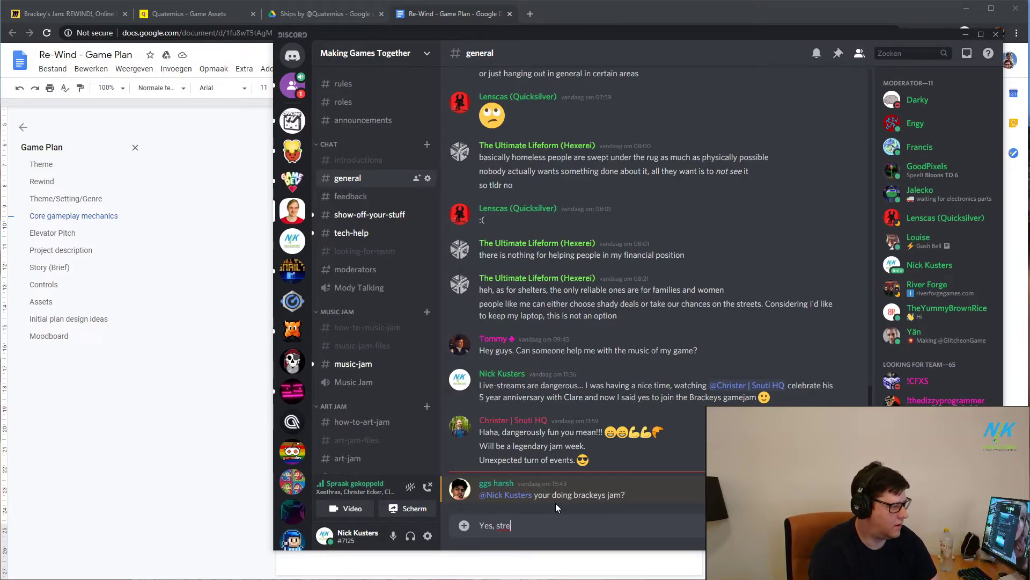
{"action": "type", "text": "aming now"}
{"action": "key", "text": "Return"}
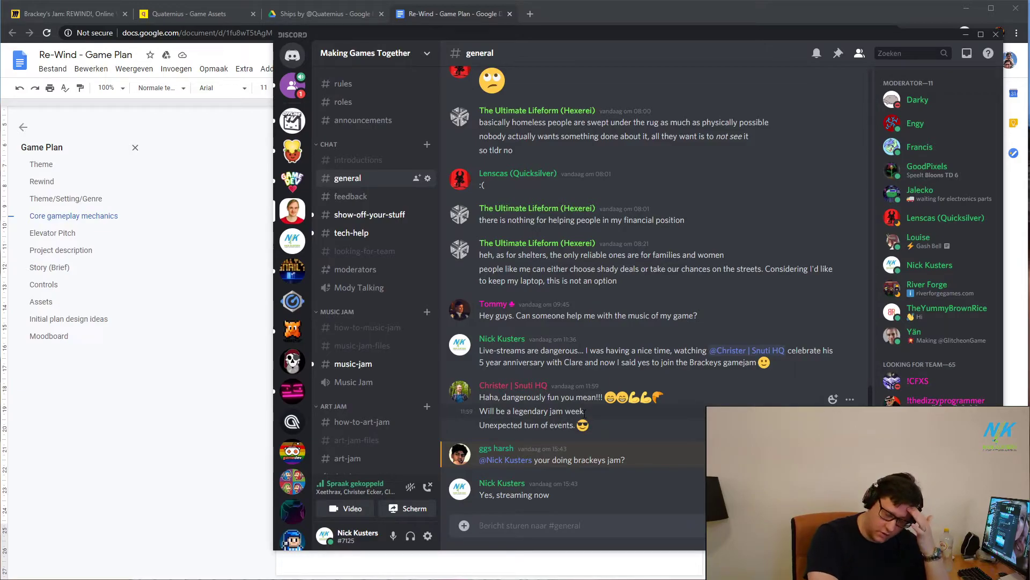
Step: Minimize Discord to bring back the Re-Wind - Game Plan document
{"action": "left_click", "coordinate": [964, 35]}
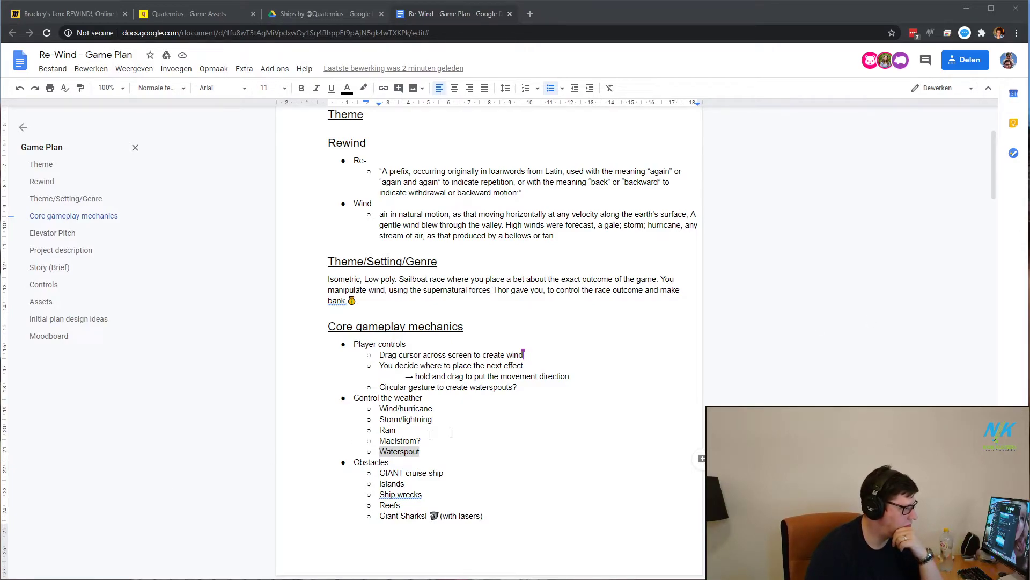
{"action": "scroll", "coordinate": [529, 425], "scroll_direction": "down", "scroll_amount": 7}
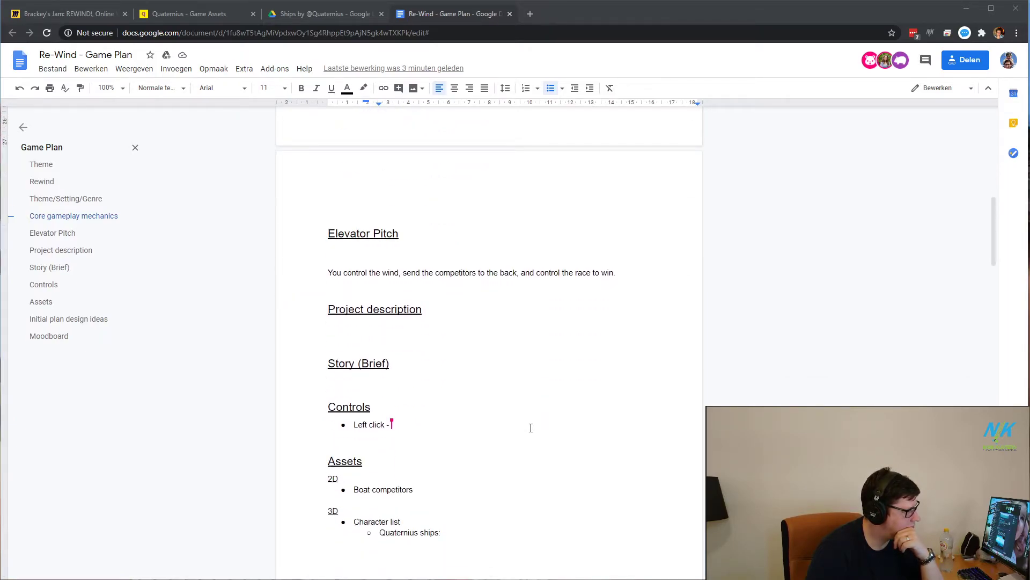
{"action": "scroll", "coordinate": [531, 428], "scroll_direction": "down", "scroll_amount": 3}
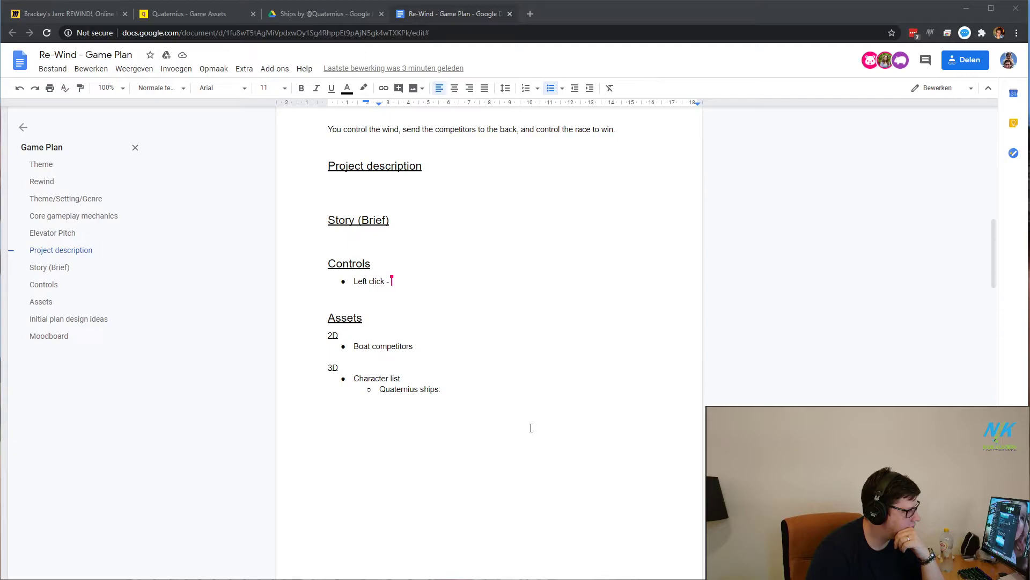
{"action": "scroll", "coordinate": [531, 427], "scroll_direction": "up", "scroll_amount": 11}
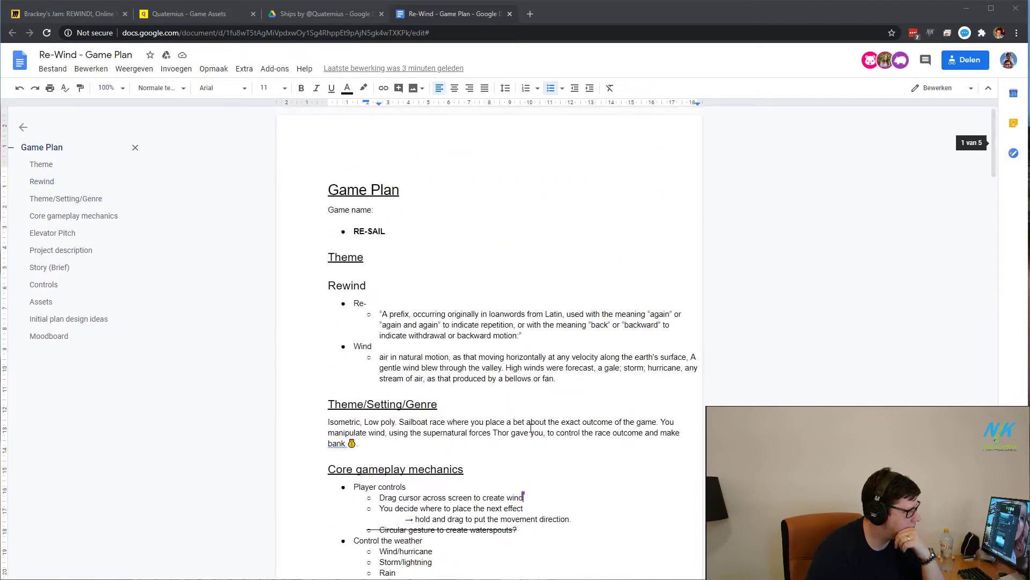
{"action": "scroll", "coordinate": [530, 428], "scroll_direction": "down", "scroll_amount": 3}
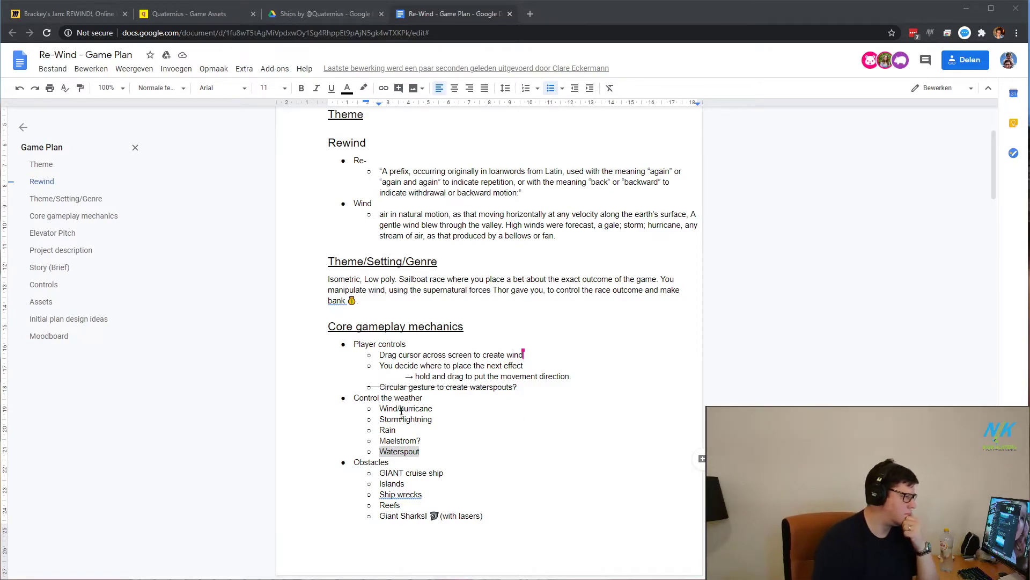
Step: Scroll down to the Moodboard to view the sea, low-poly boat and sailing-race images
{"action": "scroll", "coordinate": [483, 462], "scroll_direction": "down", "scroll_amount": 20}
{"action": "scroll", "coordinate": [457, 451], "scroll_direction": "down", "scroll_amount": 15}
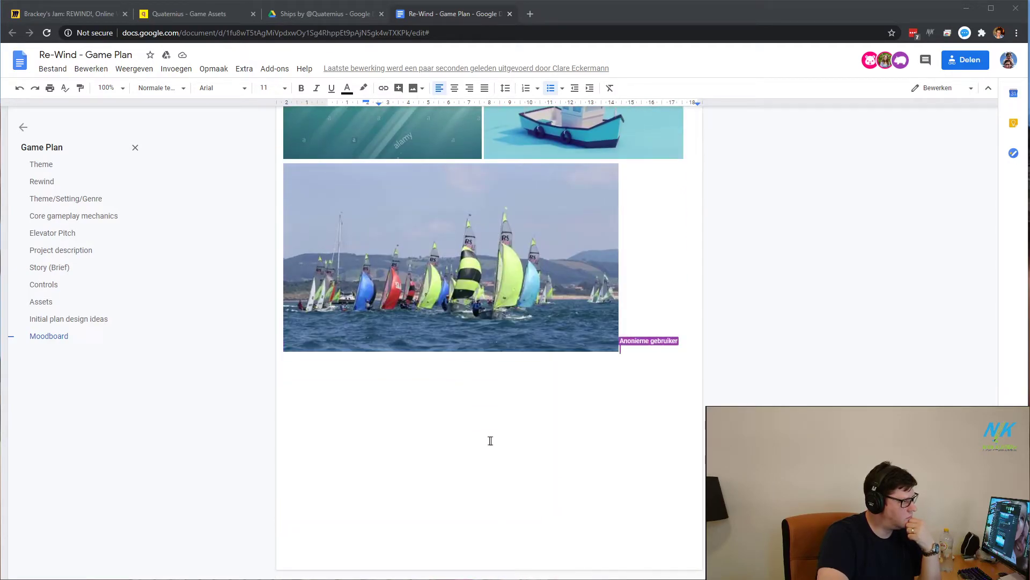
{"action": "scroll", "coordinate": [490, 436], "scroll_direction": "up", "scroll_amount": 3}
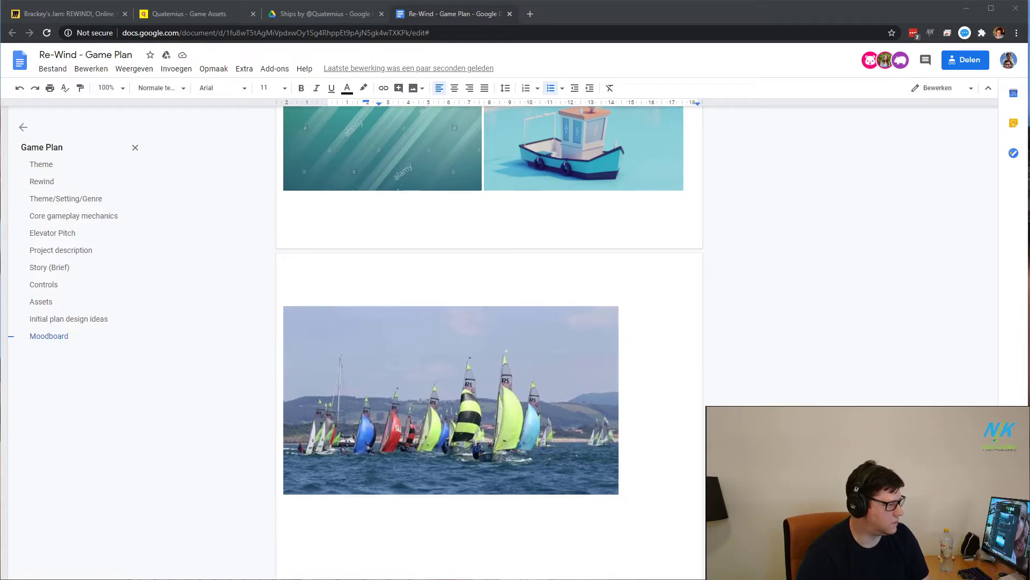
{"action": "scroll", "coordinate": [678, 446], "scroll_direction": "up", "scroll_amount": 7}
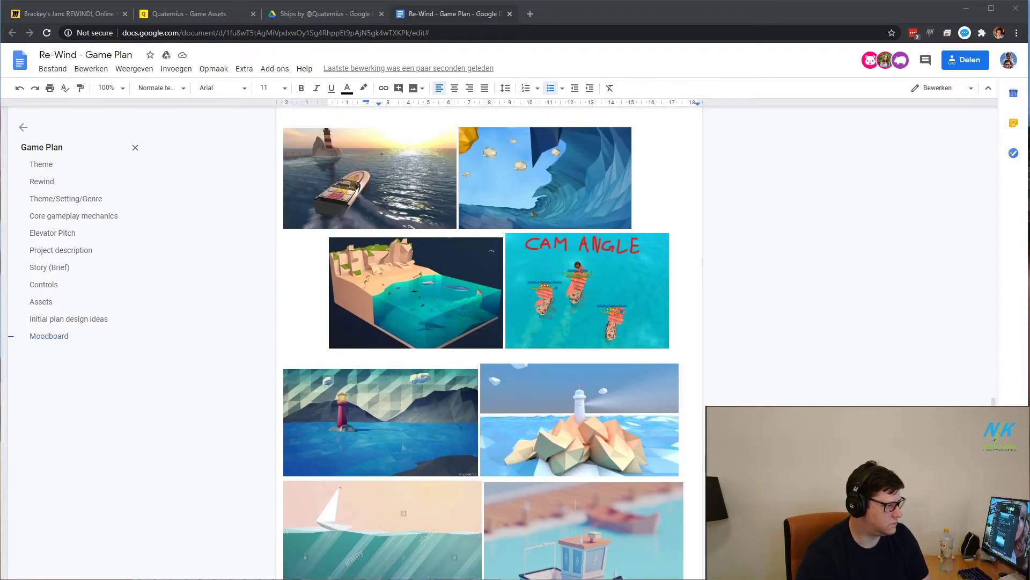
{"action": "scroll", "coordinate": [483, 343], "scroll_direction": "down", "scroll_amount": 3}
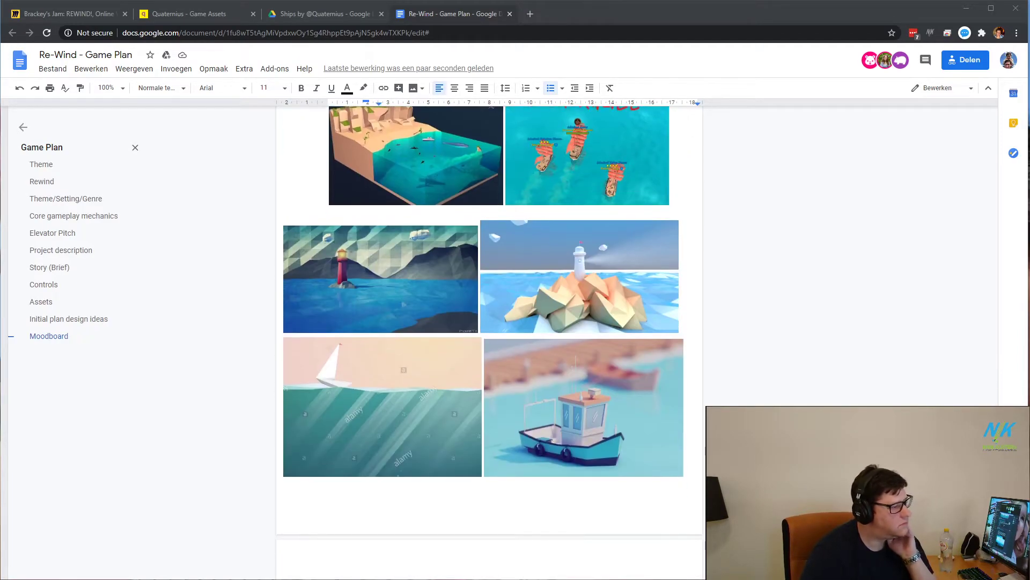
{"action": "scroll", "coordinate": [483, 344], "scroll_direction": "down", "scroll_amount": 3}
{"action": "scroll", "coordinate": [483, 344], "scroll_direction": "down", "scroll_amount": 3}
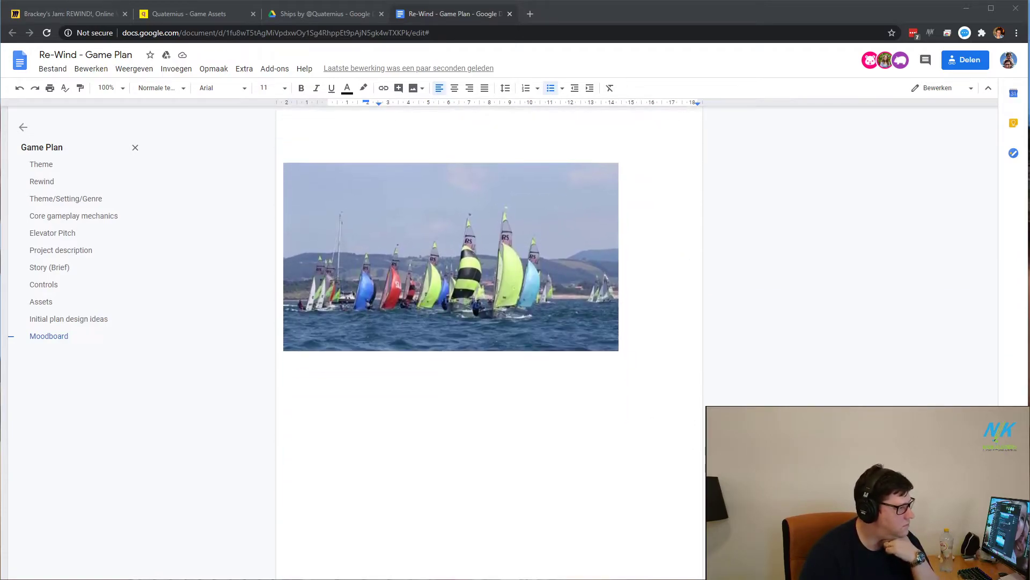
{"action": "scroll", "coordinate": [595, 276], "scroll_direction": "up", "scroll_amount": 3}
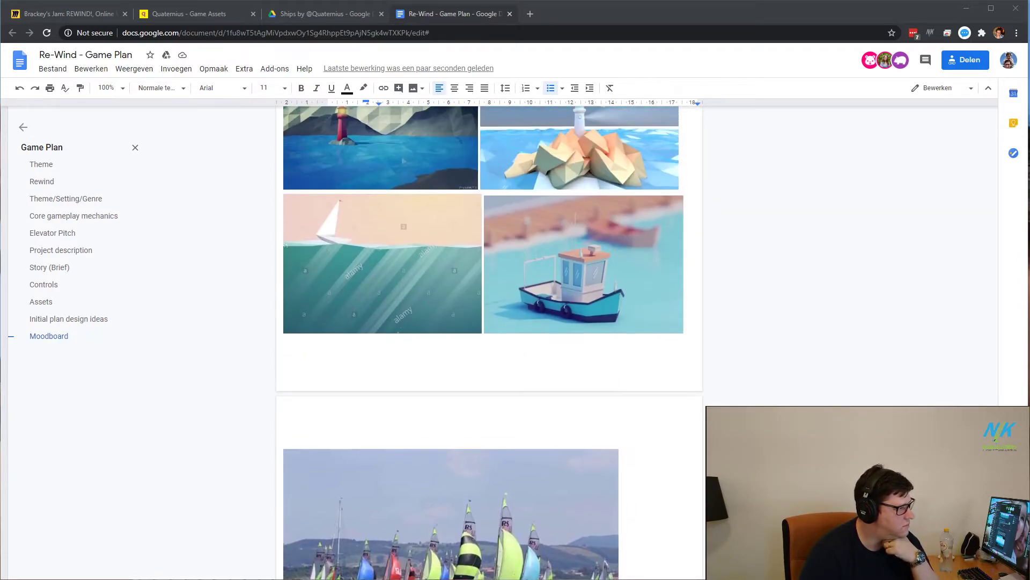
{"action": "left_click", "coordinate": [595, 276]}
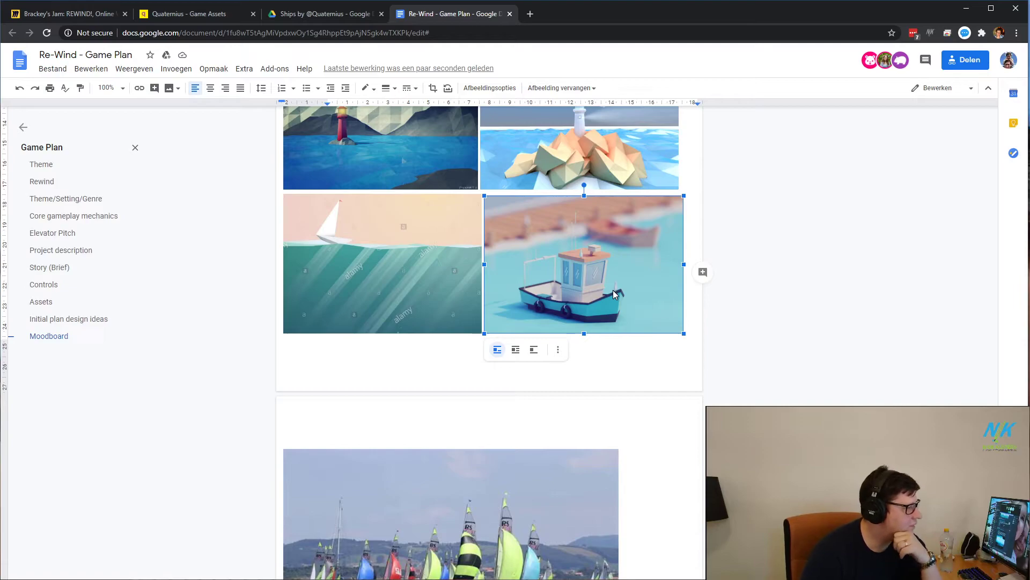
{"action": "scroll", "coordinate": [610, 288], "scroll_direction": "up", "scroll_amount": 3}
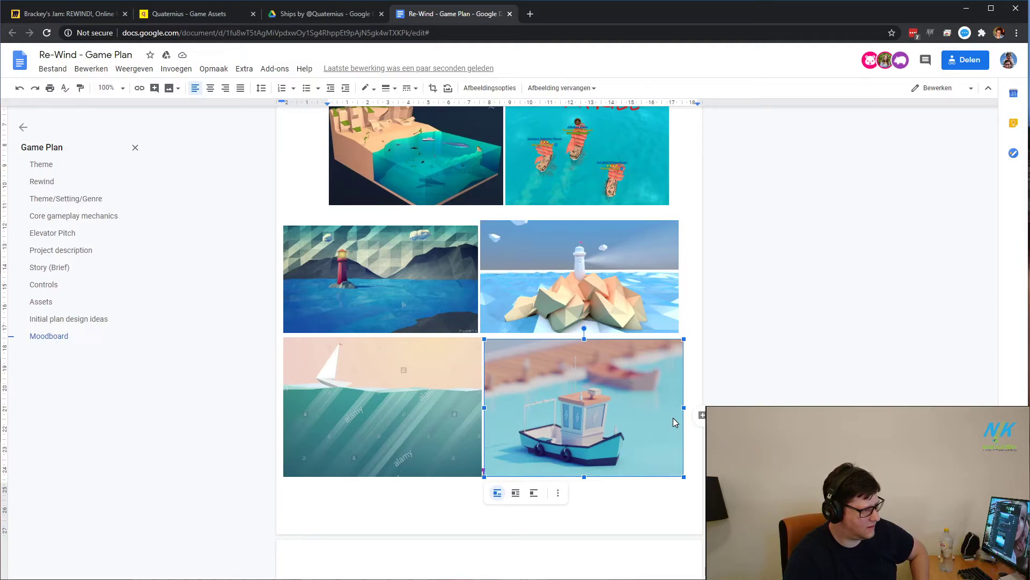
{"action": "scroll", "coordinate": [654, 416], "scroll_direction": "down", "scroll_amount": 3}
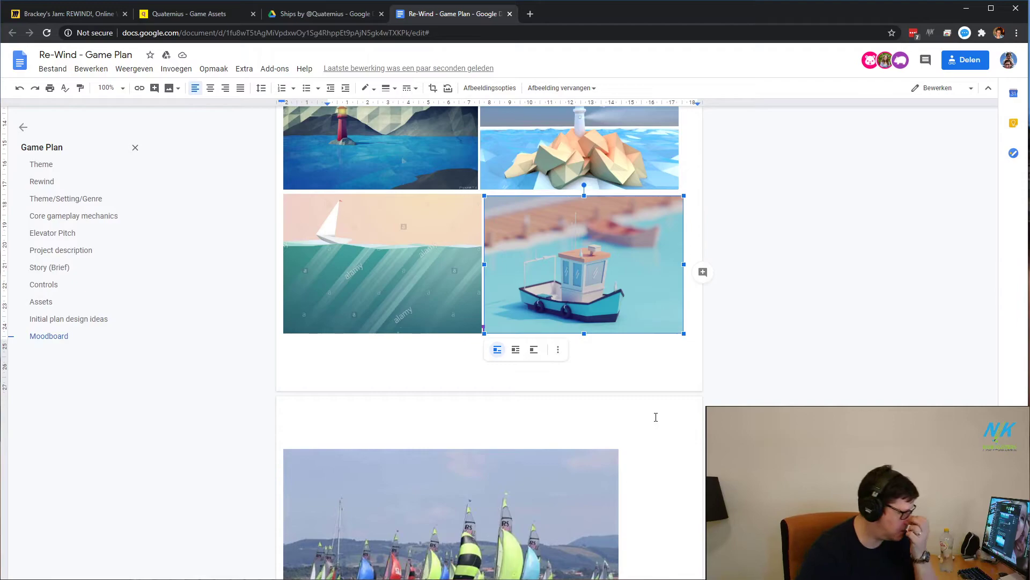
{"action": "scroll", "coordinate": [652, 419], "scroll_direction": "up", "scroll_amount": 3}
{"action": "scroll", "coordinate": [640, 418], "scroll_direction": "up", "scroll_amount": 3}
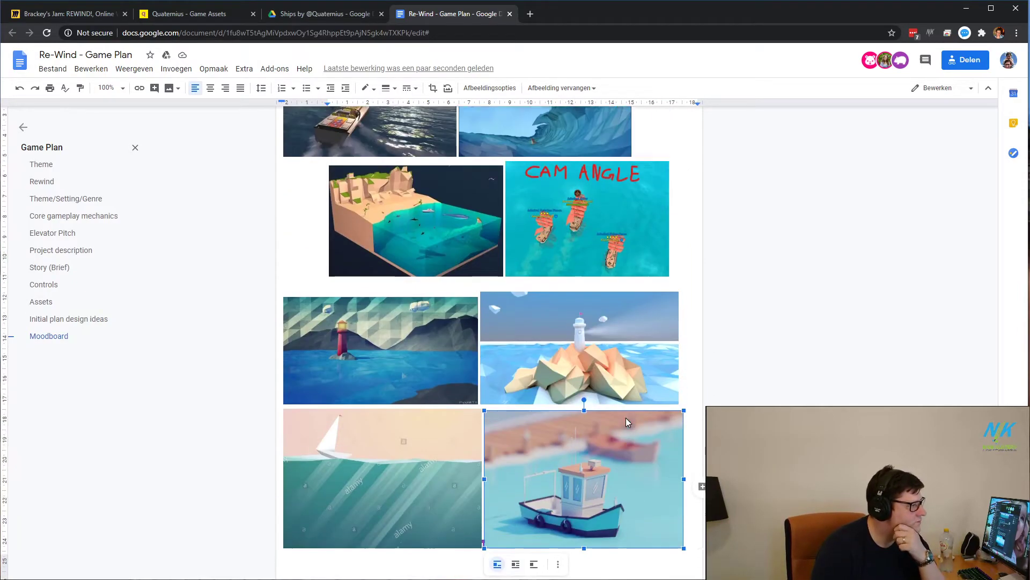
{"action": "scroll", "coordinate": [611, 397], "scroll_direction": "up", "scroll_amount": 3}
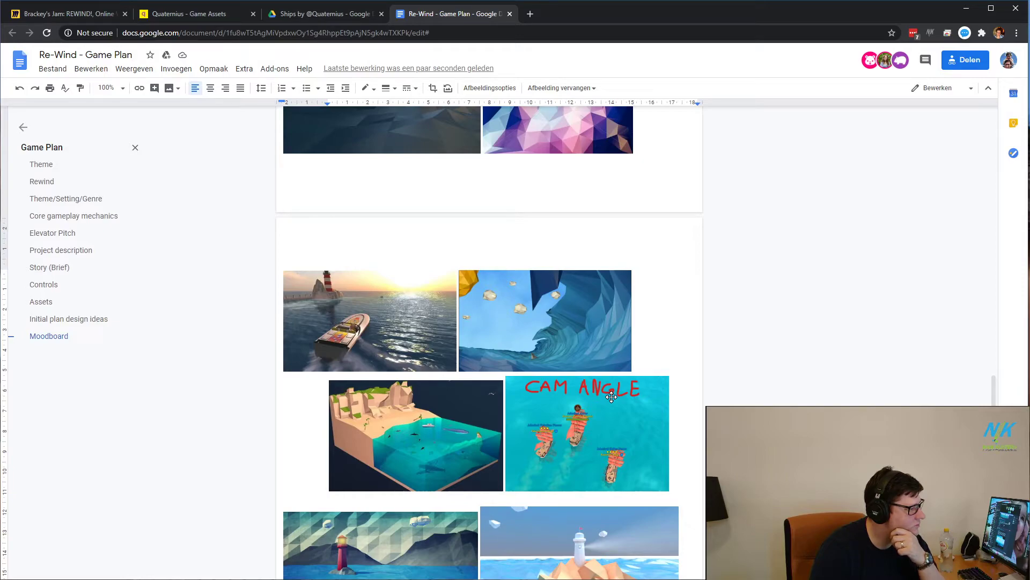
{"action": "scroll", "coordinate": [611, 397], "scroll_direction": "down", "scroll_amount": 3}
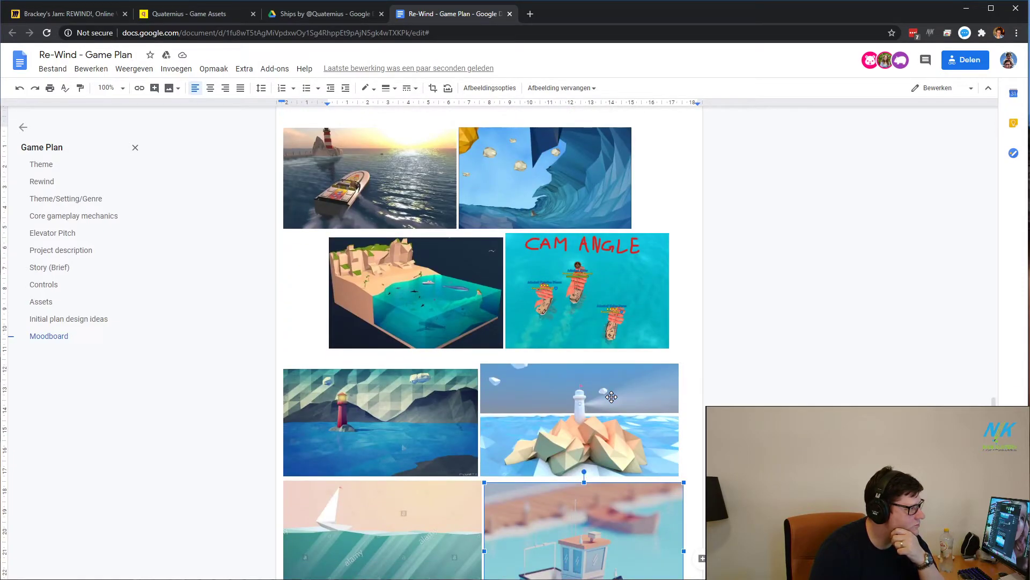
{"action": "scroll", "coordinate": [611, 397], "scroll_direction": "down", "scroll_amount": 3}
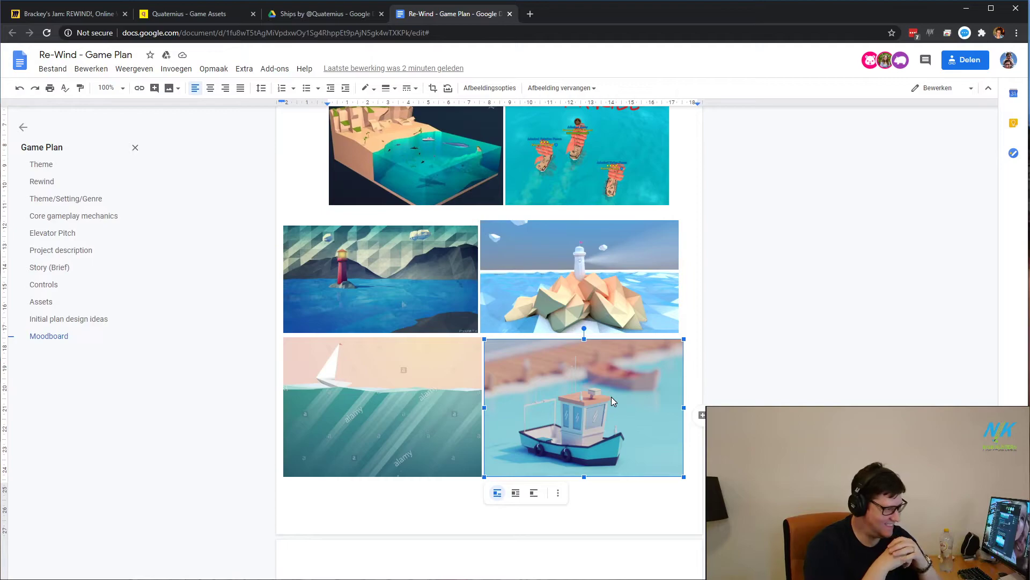
{"action": "scroll", "coordinate": [610, 398], "scroll_direction": "down", "scroll_amount": 8}
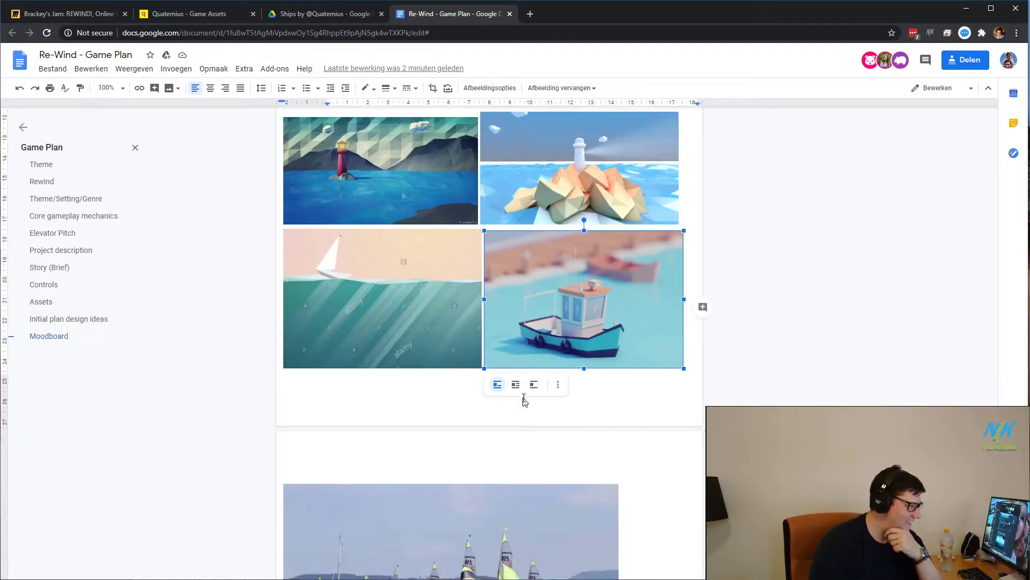
{"action": "scroll", "coordinate": [626, 347], "scroll_direction": "up", "scroll_amount": 3}
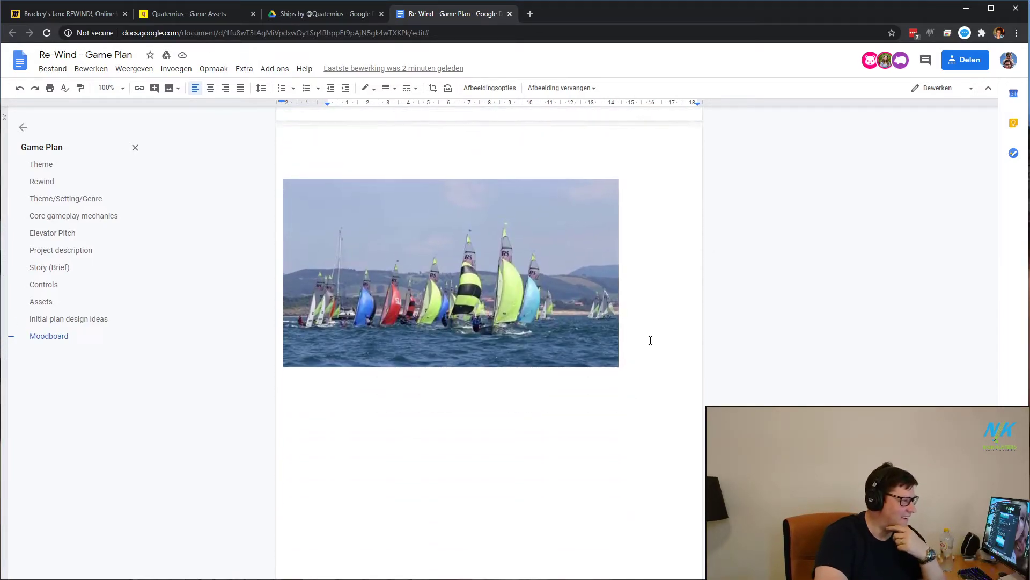
{"action": "scroll", "coordinate": [662, 380], "scroll_direction": "up", "scroll_amount": 5}
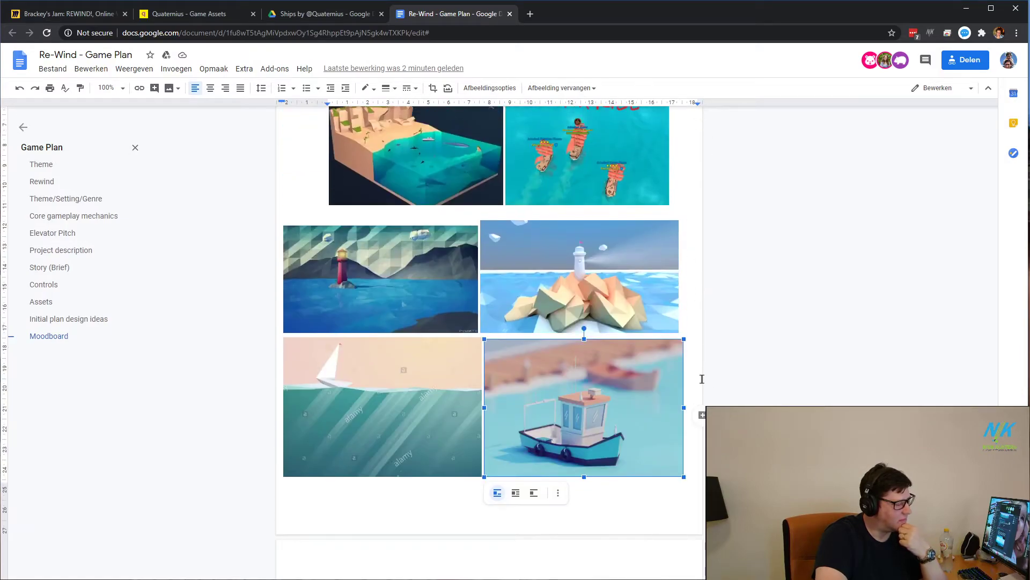
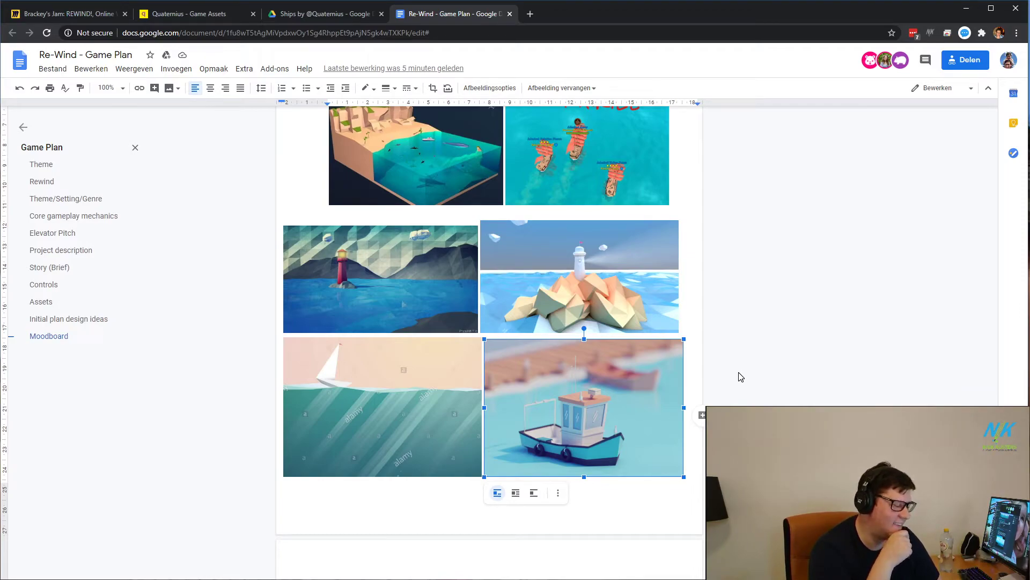
Step: Scroll through the moodboard images and back up to the Core gameplay mechanics section
{"action": "scroll", "coordinate": [739, 375], "scroll_direction": "up", "scroll_amount": 10}
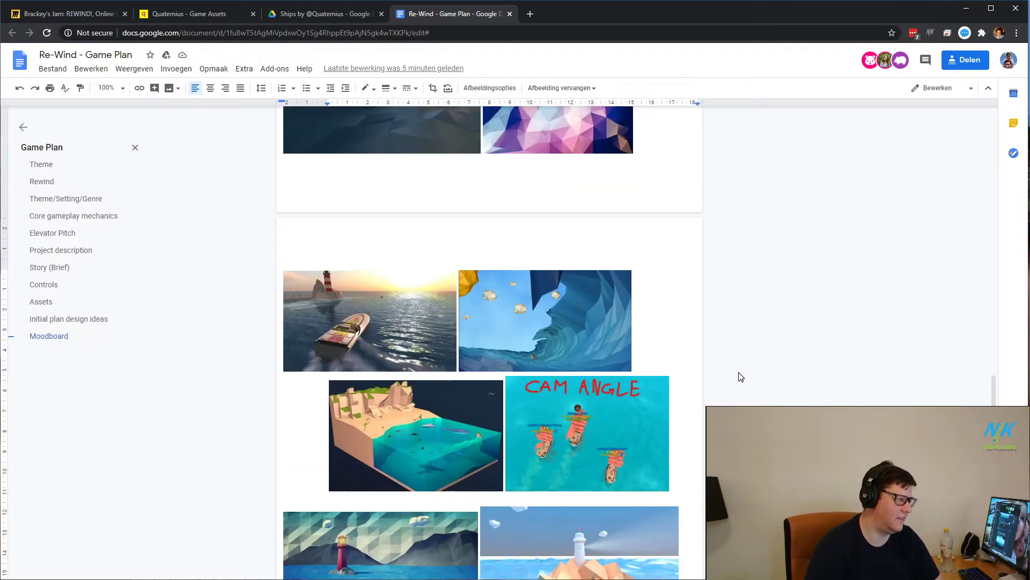
{"action": "scroll", "coordinate": [697, 371], "scroll_direction": "up", "scroll_amount": 8}
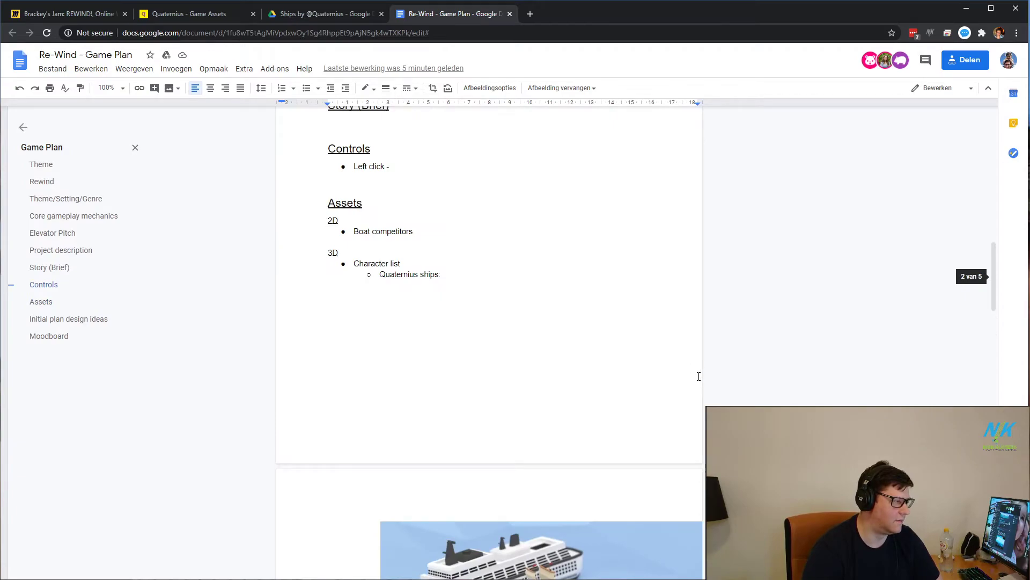
{"action": "scroll", "coordinate": [699, 374], "scroll_direction": "down", "scroll_amount": 13}
{"action": "scroll", "coordinate": [699, 375], "scroll_direction": "down", "scroll_amount": 9}
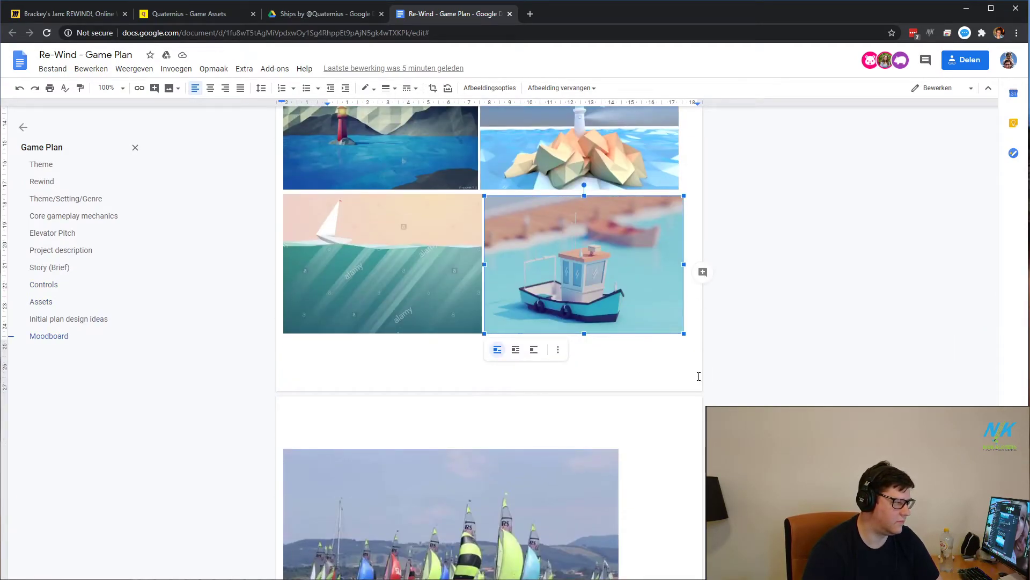
{"action": "scroll", "coordinate": [698, 376], "scroll_direction": "down", "scroll_amount": 3}
{"action": "scroll", "coordinate": [699, 375], "scroll_direction": "up", "scroll_amount": 20}
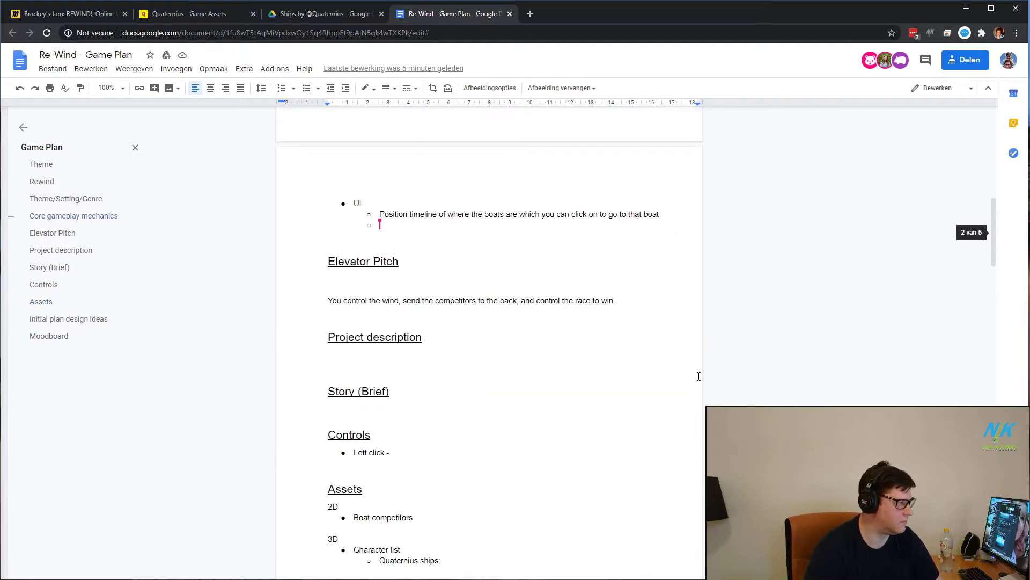
{"action": "scroll", "coordinate": [679, 393], "scroll_direction": "up", "scroll_amount": 5}
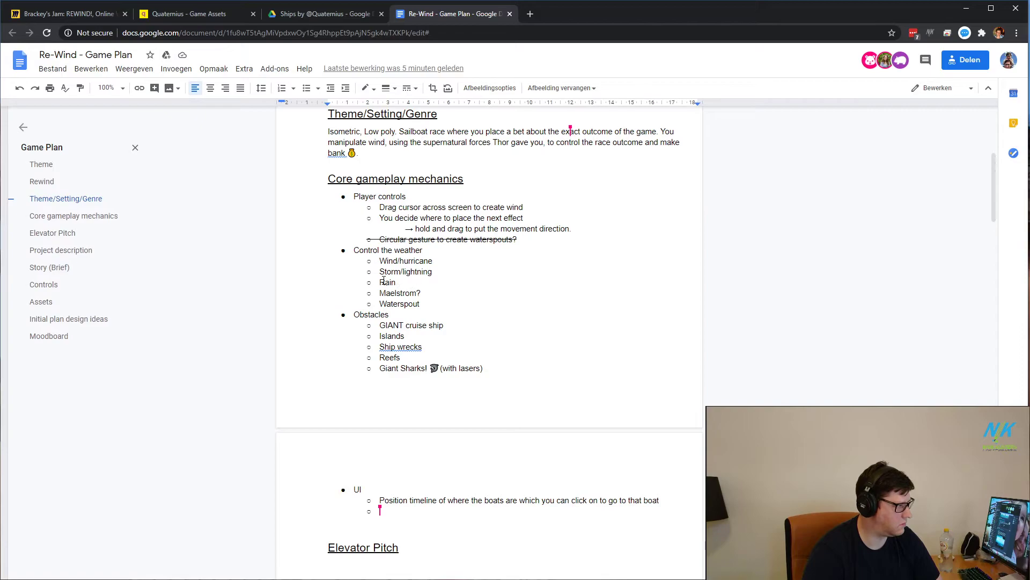
Step: Add a top-level 'Ship traits' bullet after Giant Sharks! with a nested sub-bullet beneath it
{"action": "left_click", "coordinate": [535, 373]}
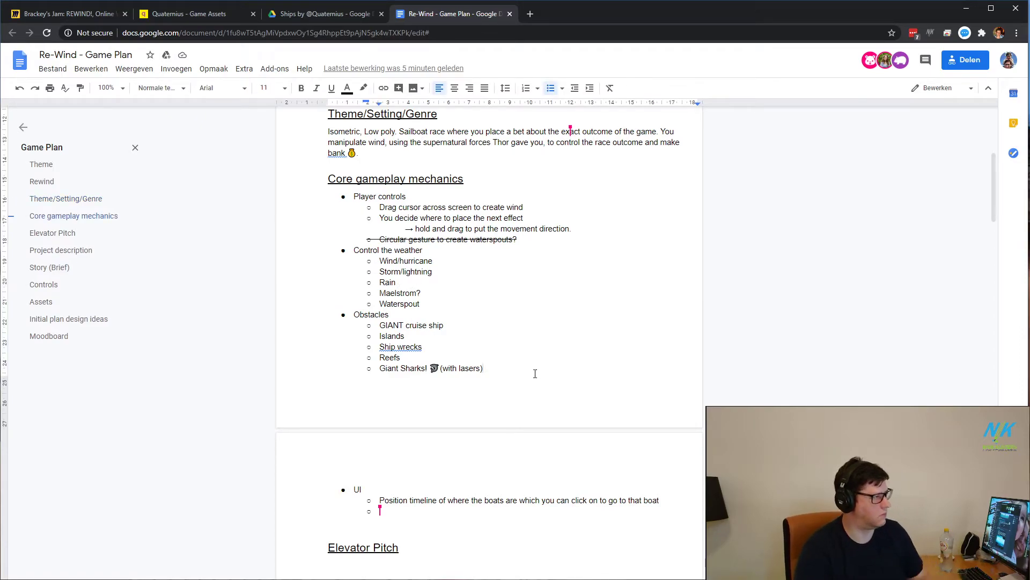
{"action": "key", "text": "Return"}
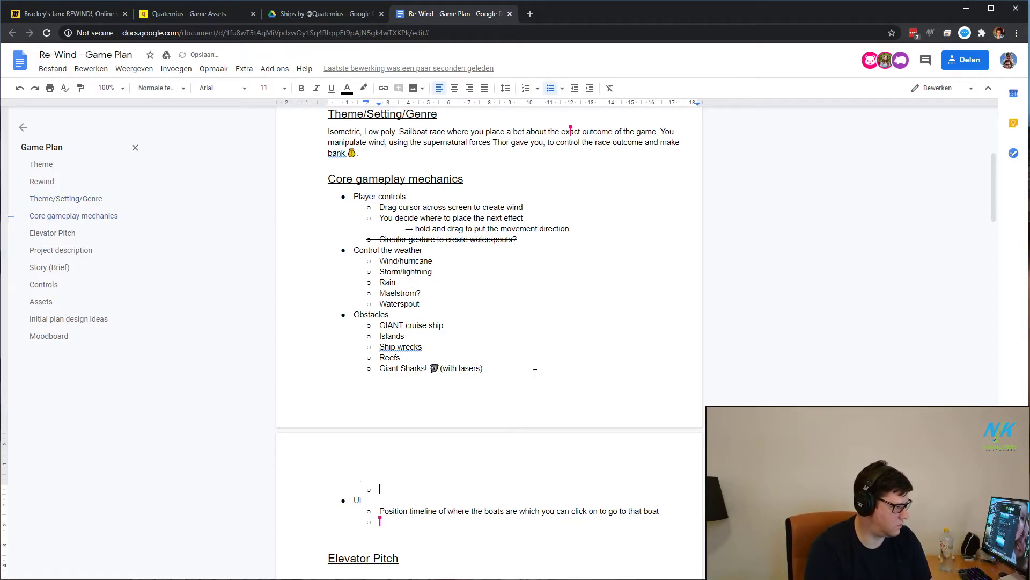
{"action": "key", "text": "shift+Tab"}
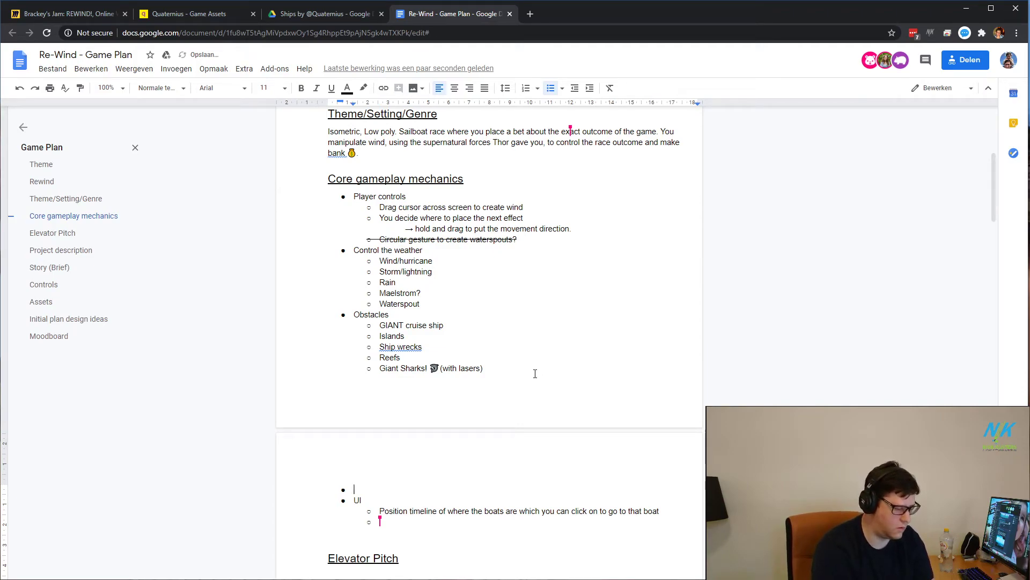
{"action": "type", "text": "Ship traits"}
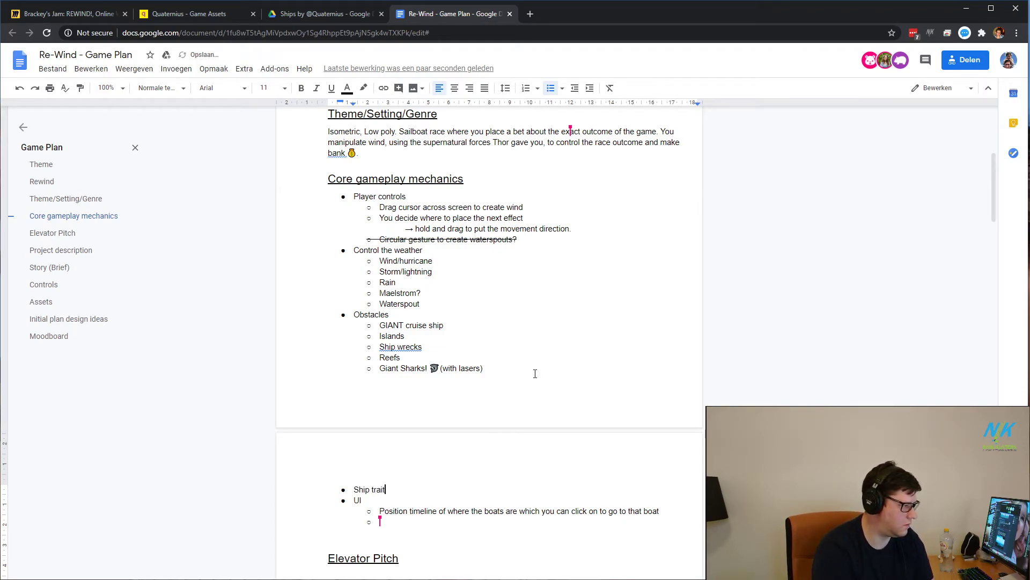
{"action": "key", "text": "Return"}
{"action": "key", "text": "Tab"}
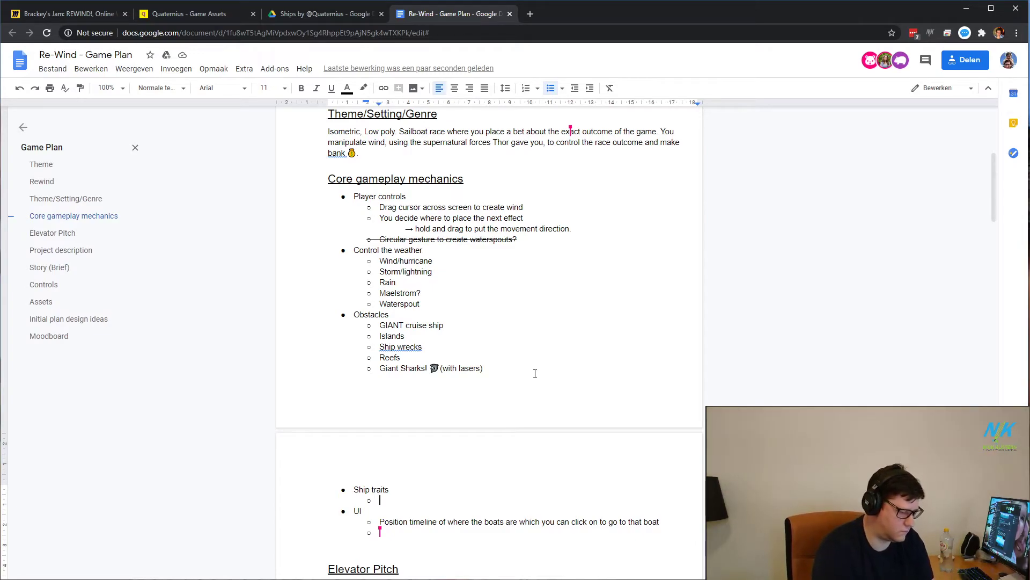
Step: Write the sub-point 'characteristics that determine efficiency (optional)', correcting the bracket typo
{"action": "type", "text": "characte"}
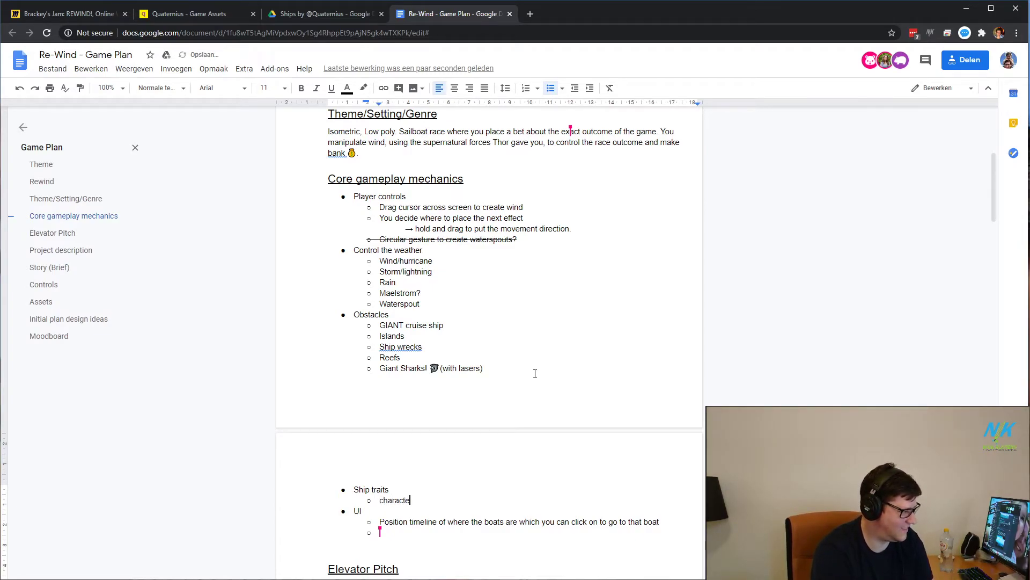
{"action": "type", "text": "ristics that "}
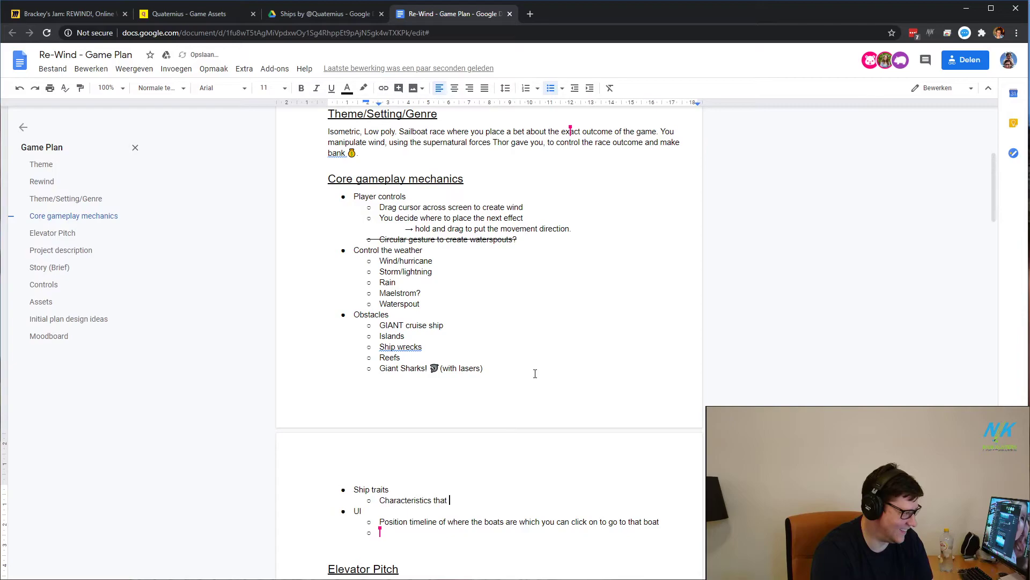
{"action": "type", "text": "determine eff"}
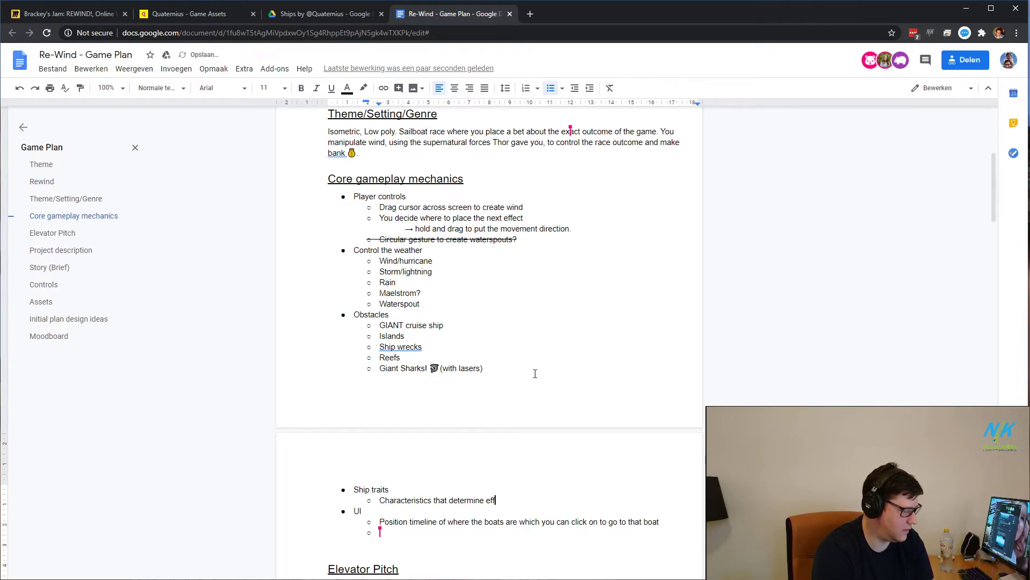
{"action": "type", "text": "icient"}
{"action": "key", "text": "BackSpace"}
{"action": "type", "text": "cy"}
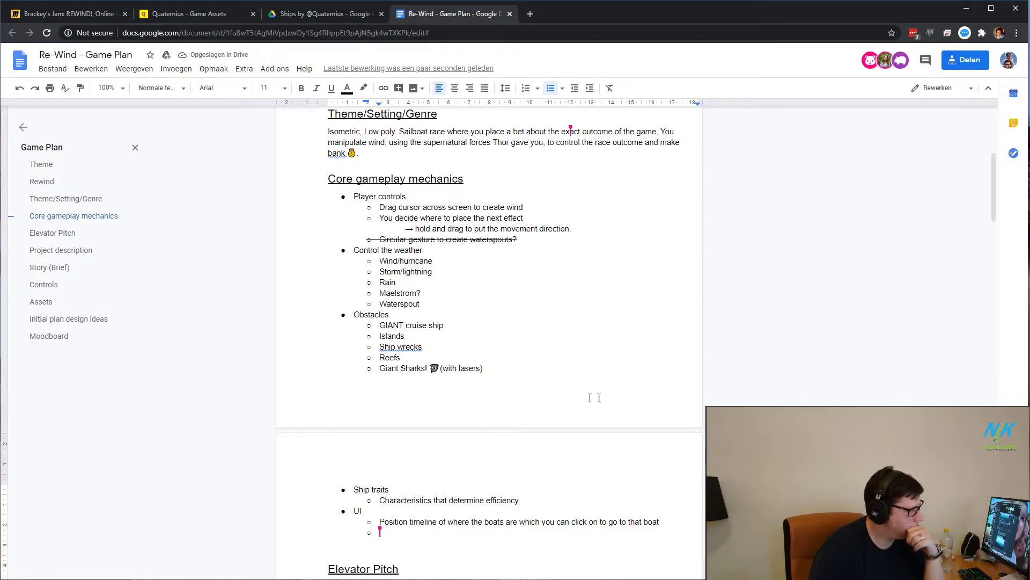
{"action": "type", "text": " )opt"}
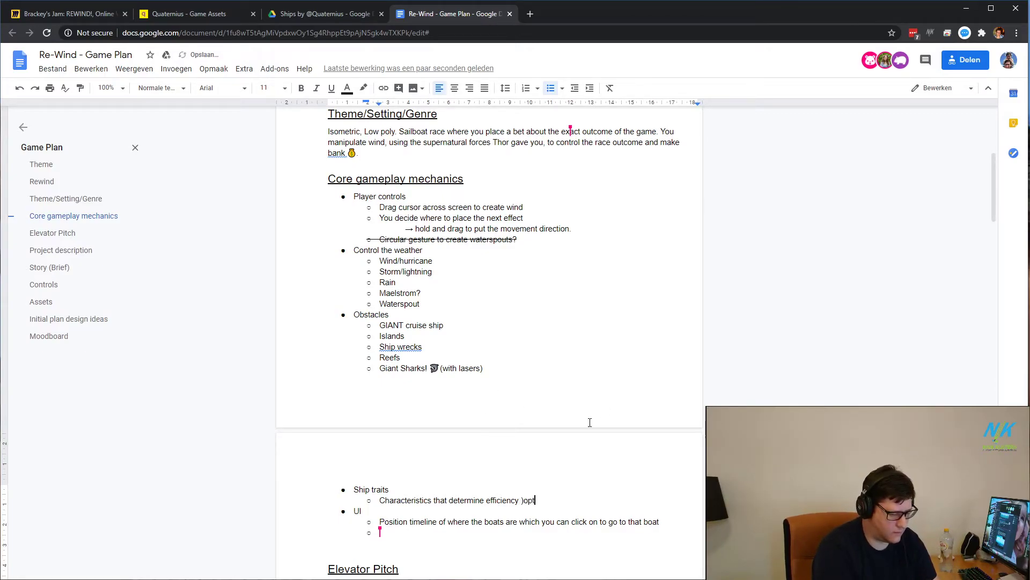
{"action": "type", "text": "ional)"}
{"action": "key", "text": "ctrl+Left"}
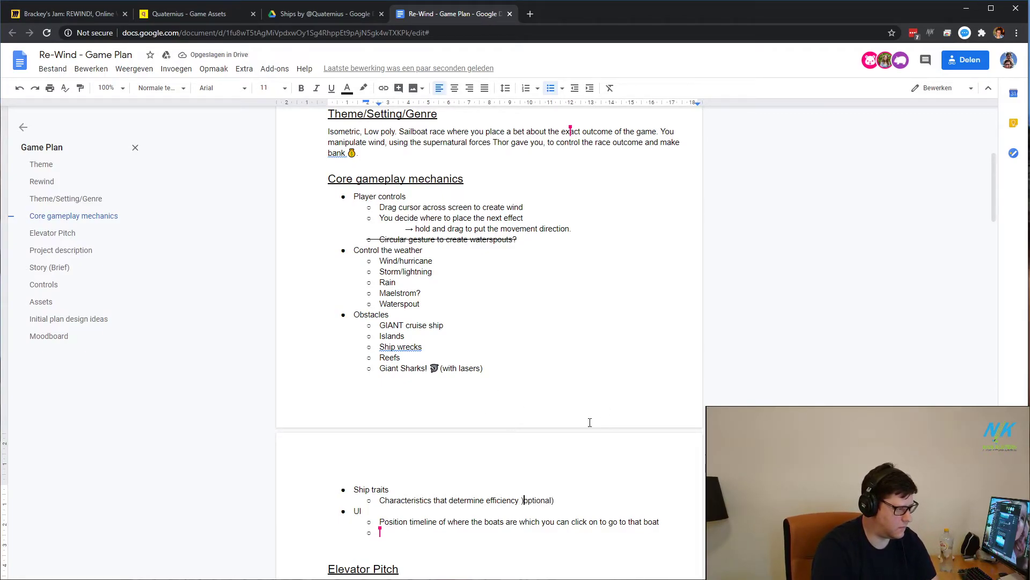
{"action": "key", "text": "Left"}
{"action": "key", "text": "Delete"}
{"action": "type", "text": "("}
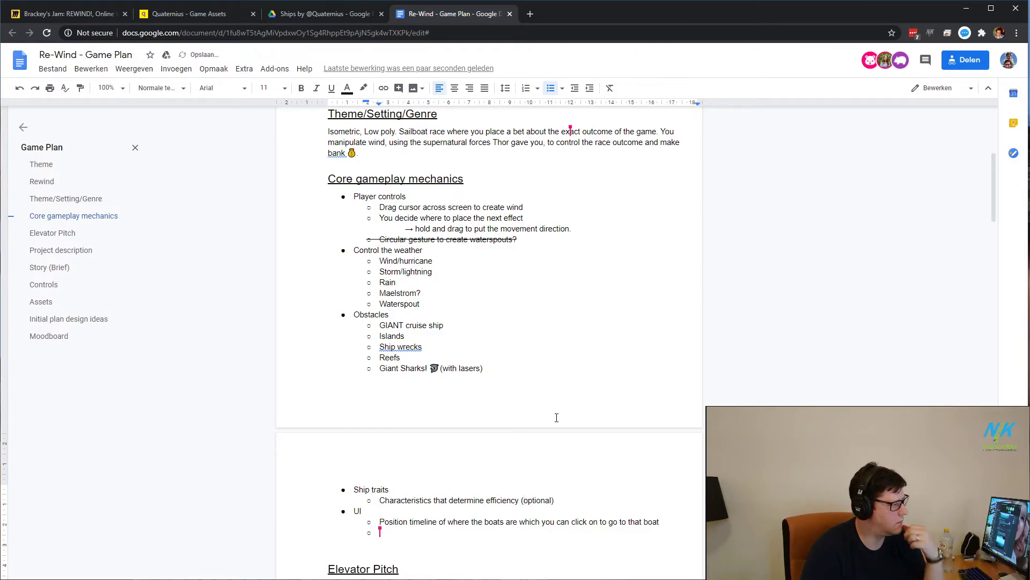
{"action": "scroll", "coordinate": [555, 418], "scroll_direction": "up", "scroll_amount": 3}
{"action": "scroll", "coordinate": [517, 424], "scroll_direction": "up", "scroll_amount": 3}
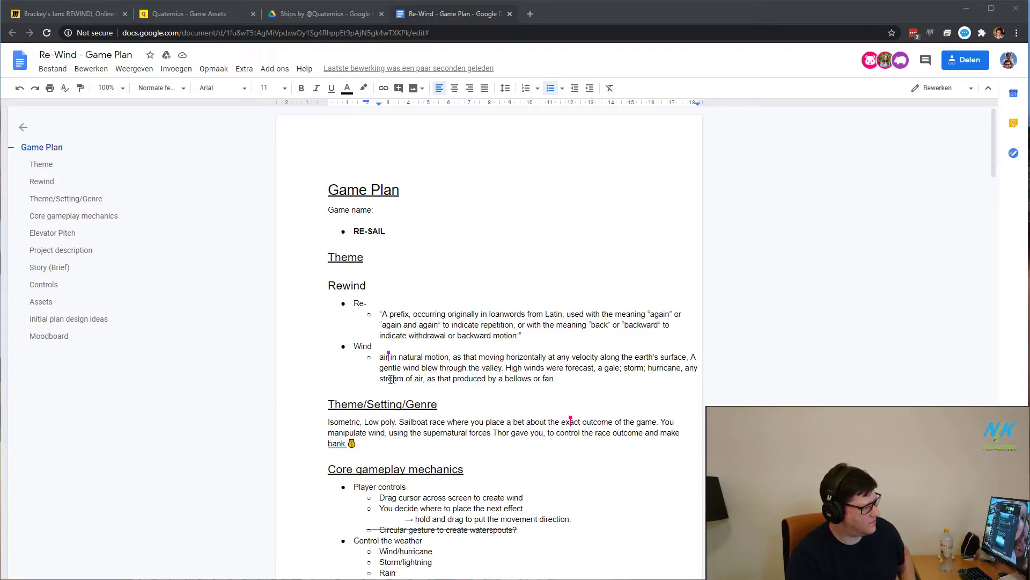
Step: Place the cursor in the Rewind section, then switch to the Discord chat
{"action": "left_click", "coordinate": [558, 289]}
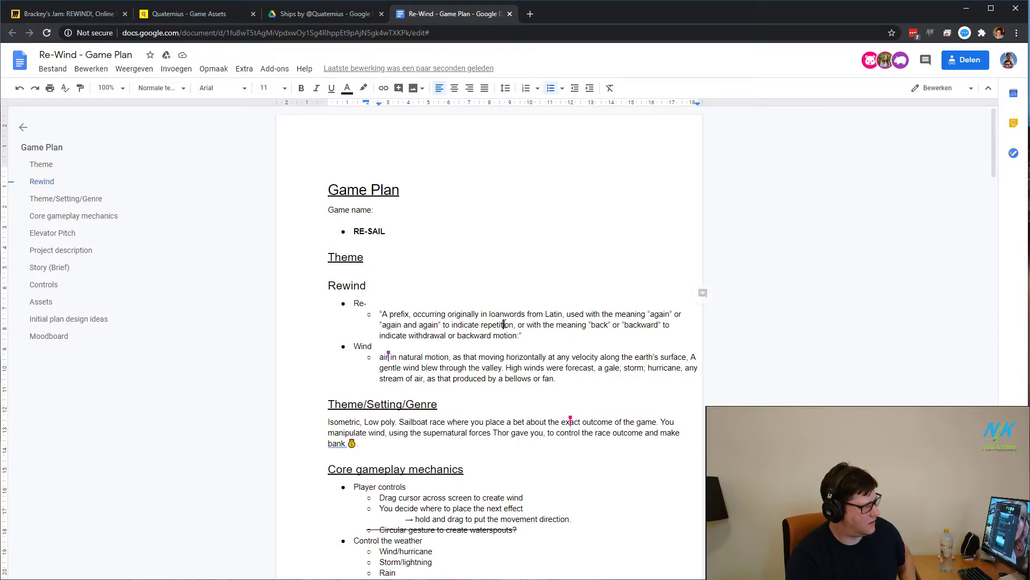
{"action": "left_click", "coordinate": [523, 335]}
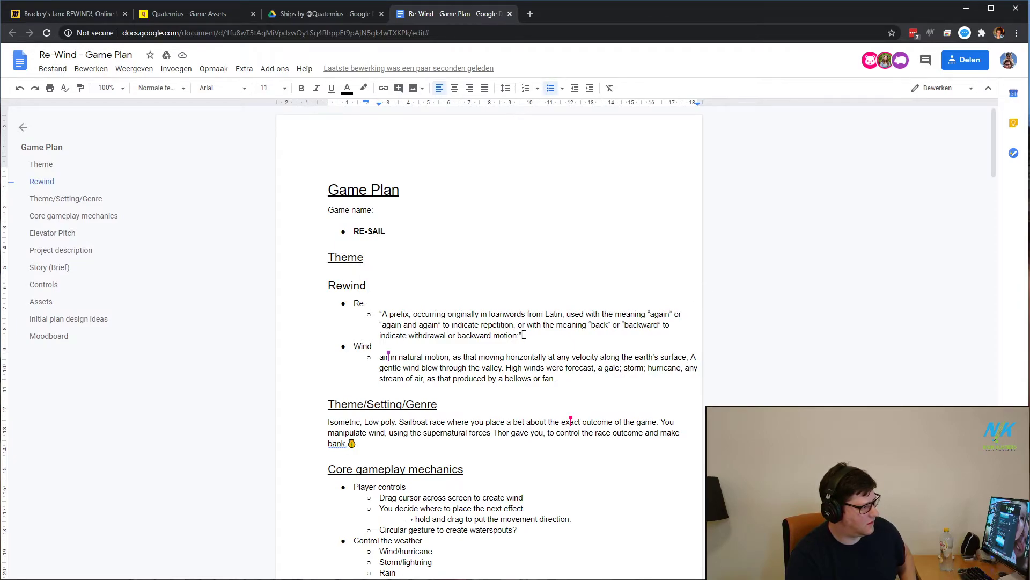
{"action": "scroll", "coordinate": [523, 340], "scroll_direction": "down", "scroll_amount": 5}
{"action": "scroll", "coordinate": [529, 354], "scroll_direction": "up", "scroll_amount": 5}
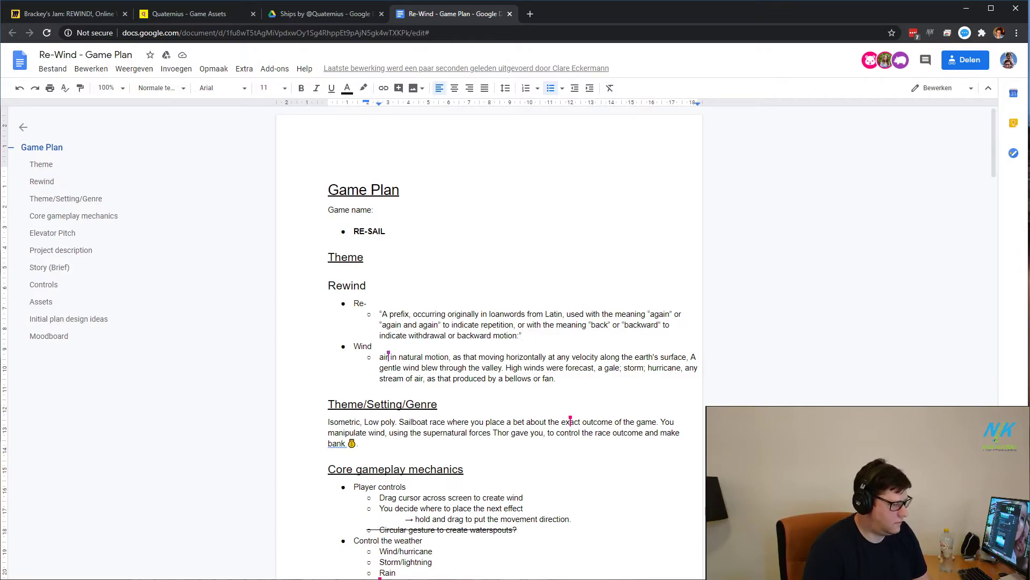
{"action": "key", "text": "alt+Tab"}
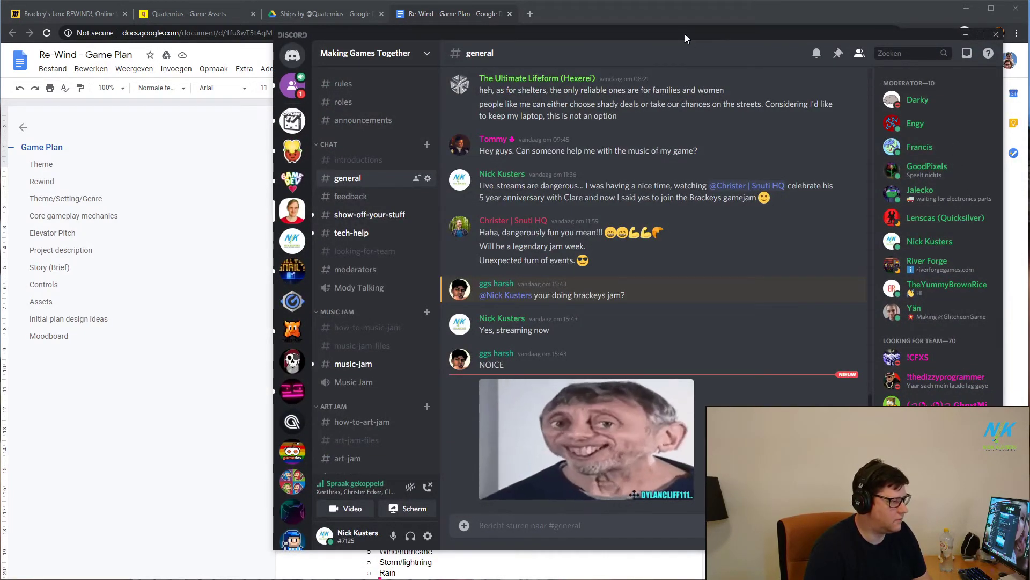
Step: Dismiss Discord and return to the Re-Wind Game Plan document
{"action": "key", "text": "alt+Tab"}
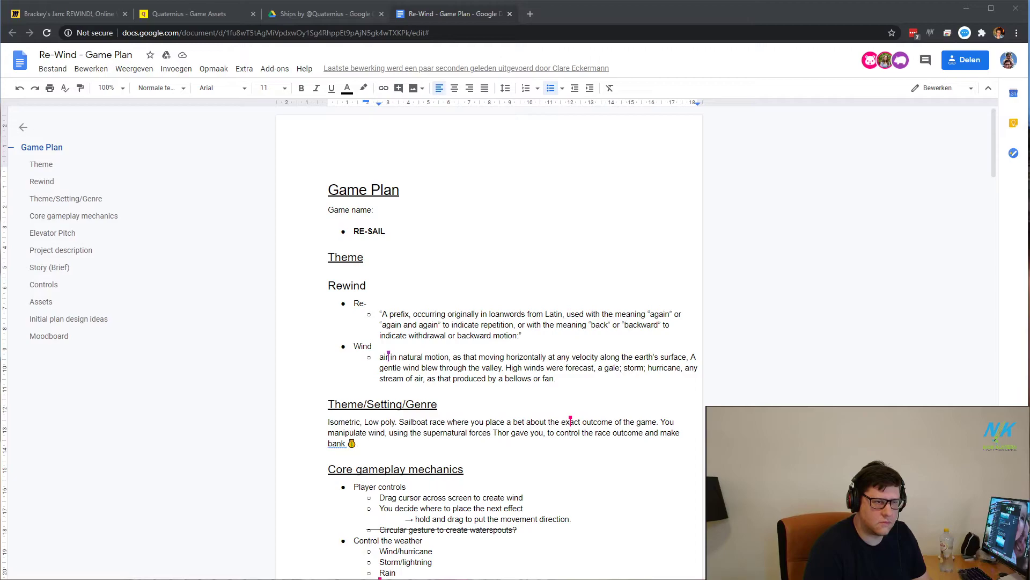
Step: Select and copy the OPTIONAL: prefix from the Giant Sharks line
{"action": "left_click", "coordinate": [522, 336]}
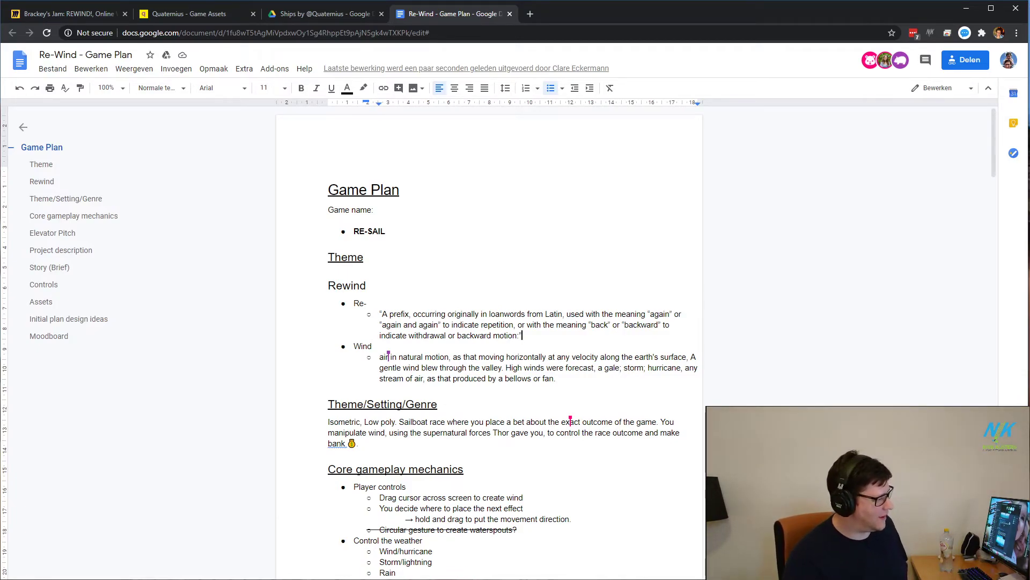
{"action": "scroll", "coordinate": [606, 348], "scroll_direction": "down", "scroll_amount": 5}
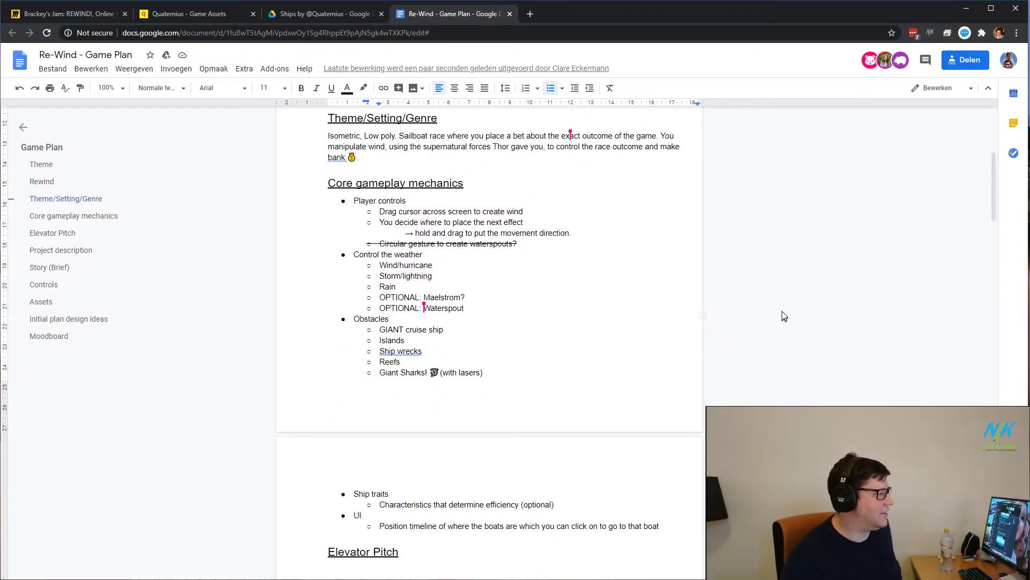
{"action": "scroll", "coordinate": [781, 312], "scroll_direction": "down", "scroll_amount": 3}
{"action": "scroll", "coordinate": [779, 313], "scroll_direction": "up", "scroll_amount": 5}
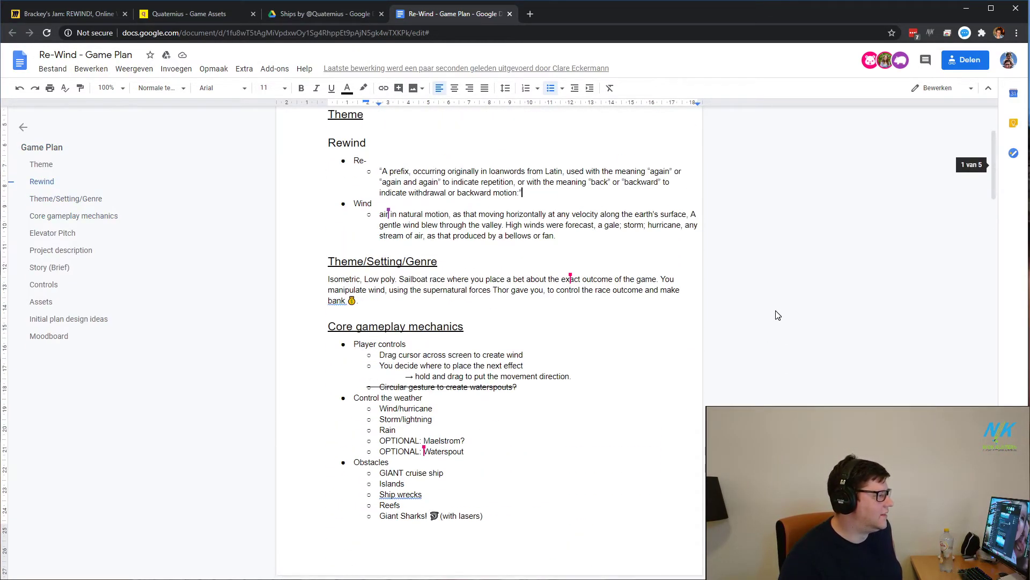
{"action": "scroll", "coordinate": [778, 315], "scroll_direction": "down", "scroll_amount": 3}
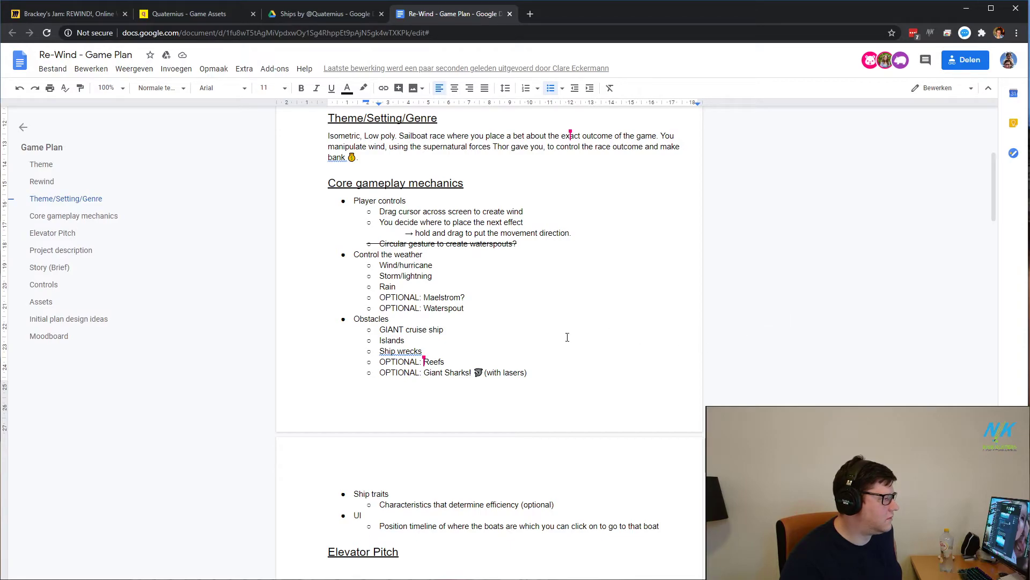
{"action": "left_click", "coordinate": [429, 373]}
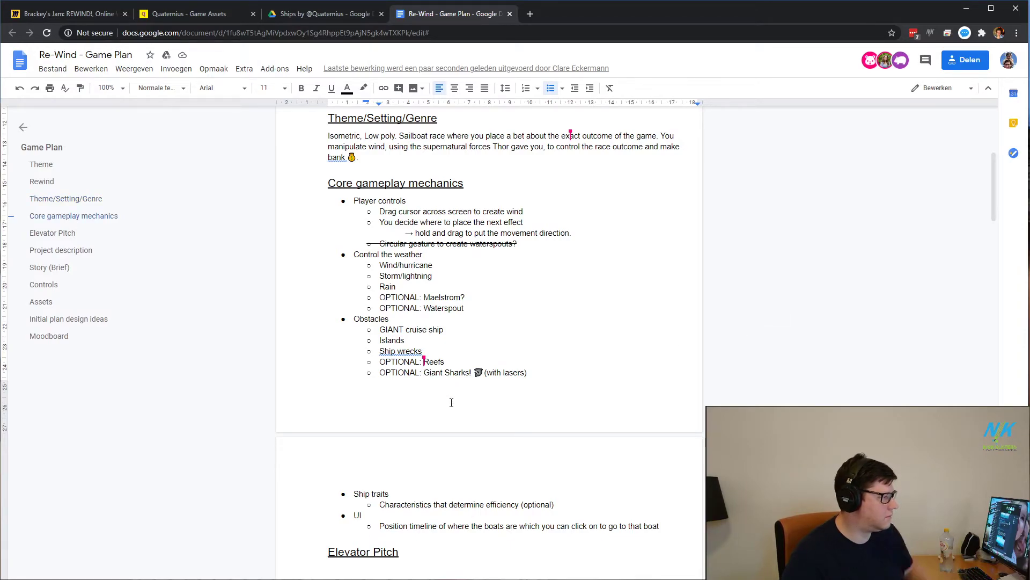
{"action": "key", "text": "Left"}
{"action": "key", "text": "shift+Home"}
{"action": "key", "text": "ctrl+c"}
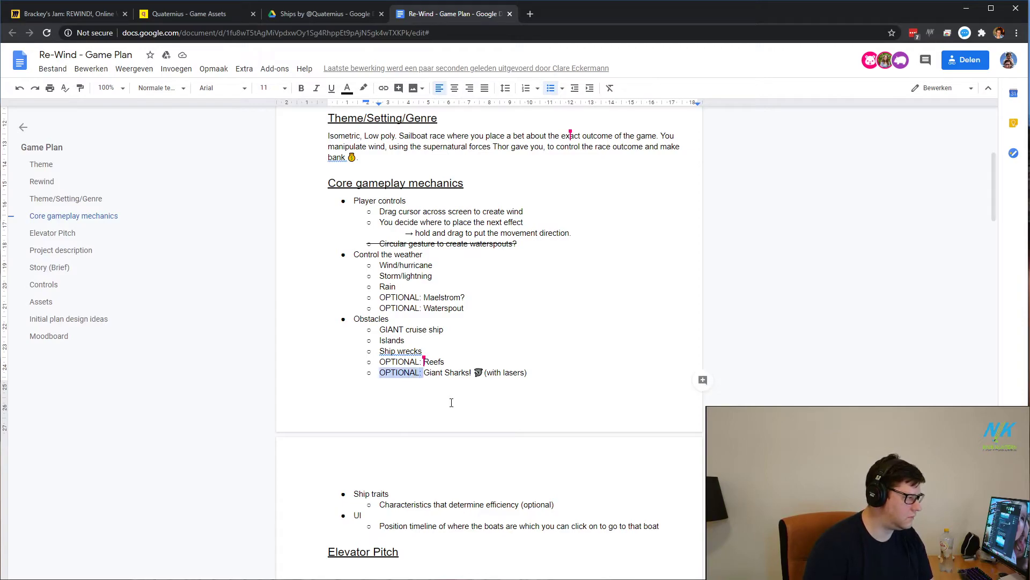
{"action": "key", "text": "Down"}
{"action": "key", "text": "Down"}
Step: Paste OPTIONAL: before the characteristics line and delete its trailing '(optional)' note
{"action": "key", "text": "Home"}
{"action": "key", "text": "ctrl+v"}
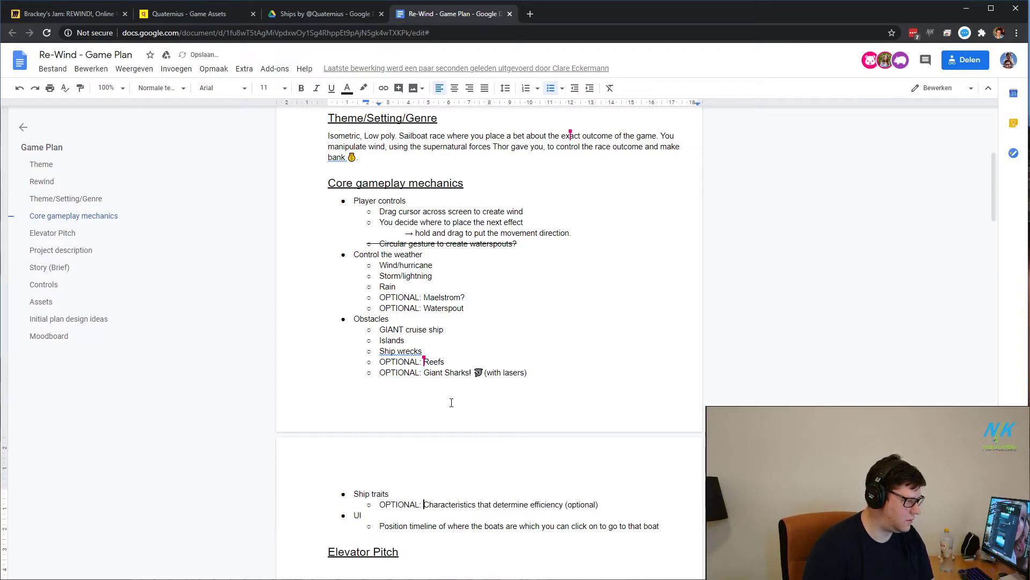
{"action": "key", "text": "shift+End"}
{"action": "key", "text": "Delete"}
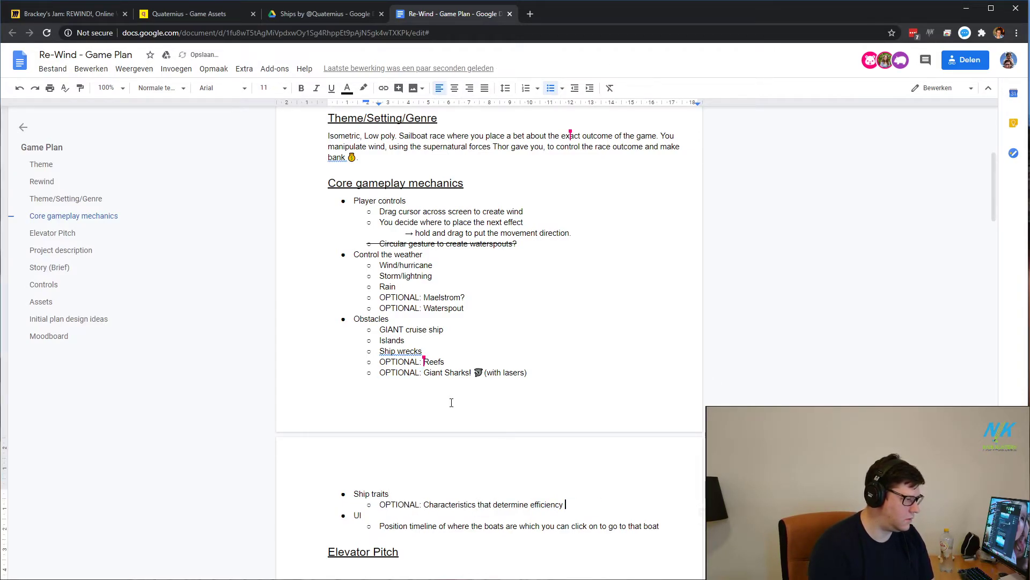
{"action": "key", "text": "BackSpace"}
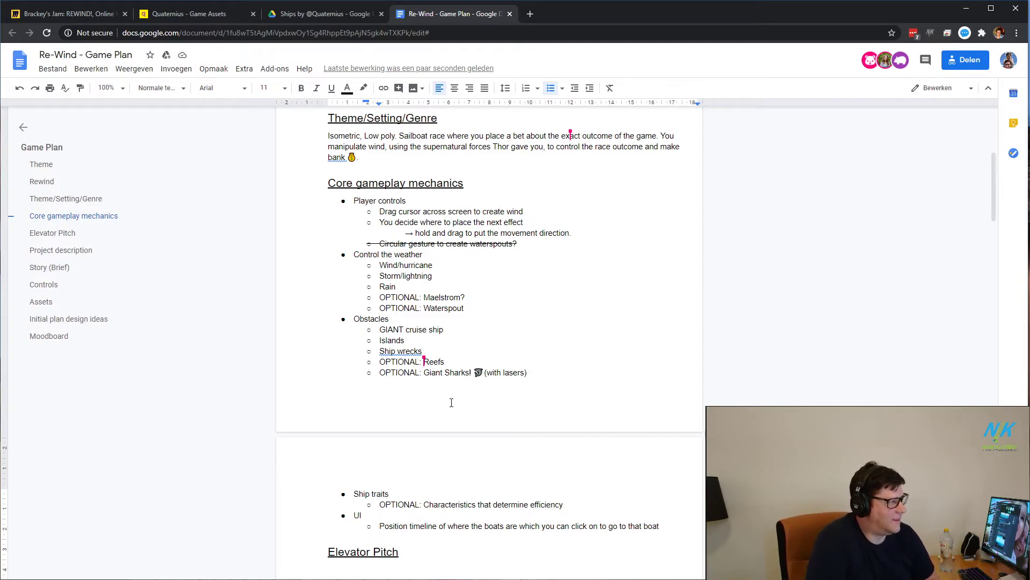
{"action": "scroll", "coordinate": [448, 403], "scroll_direction": "down", "scroll_amount": 3}
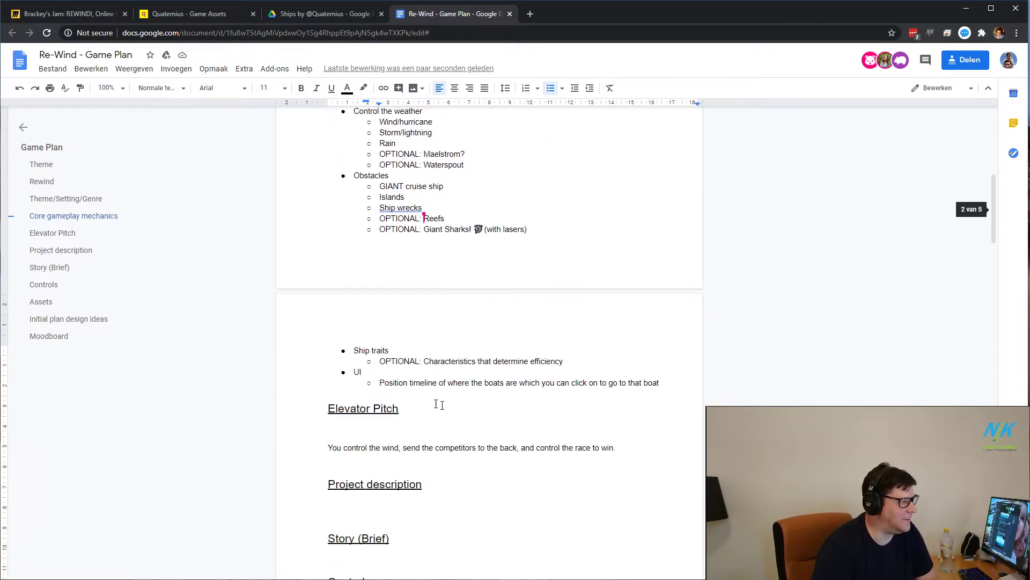
{"action": "scroll", "coordinate": [440, 486], "scroll_direction": "up", "scroll_amount": 5}
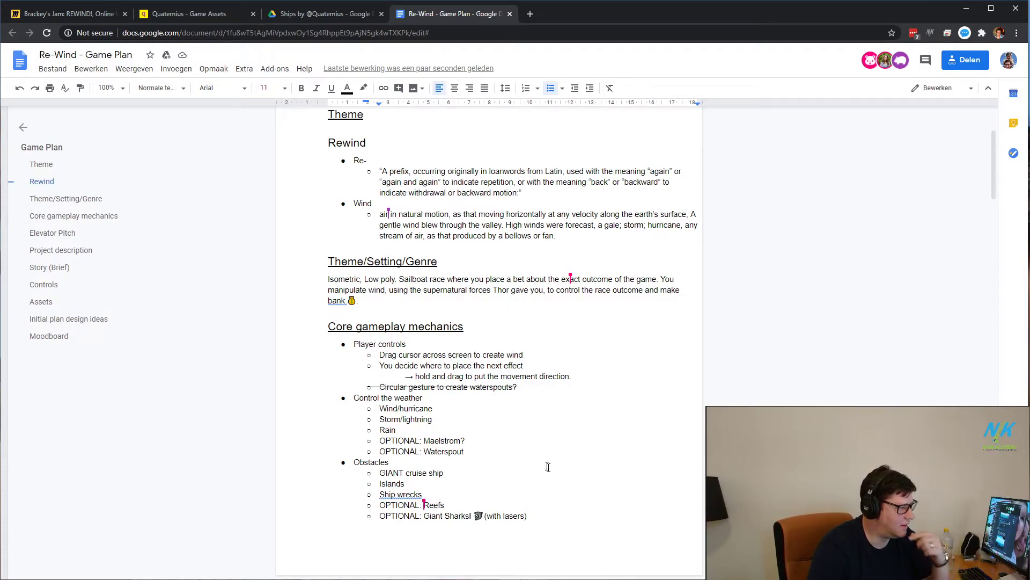
{"action": "scroll", "coordinate": [547, 467], "scroll_direction": "down", "scroll_amount": 3}
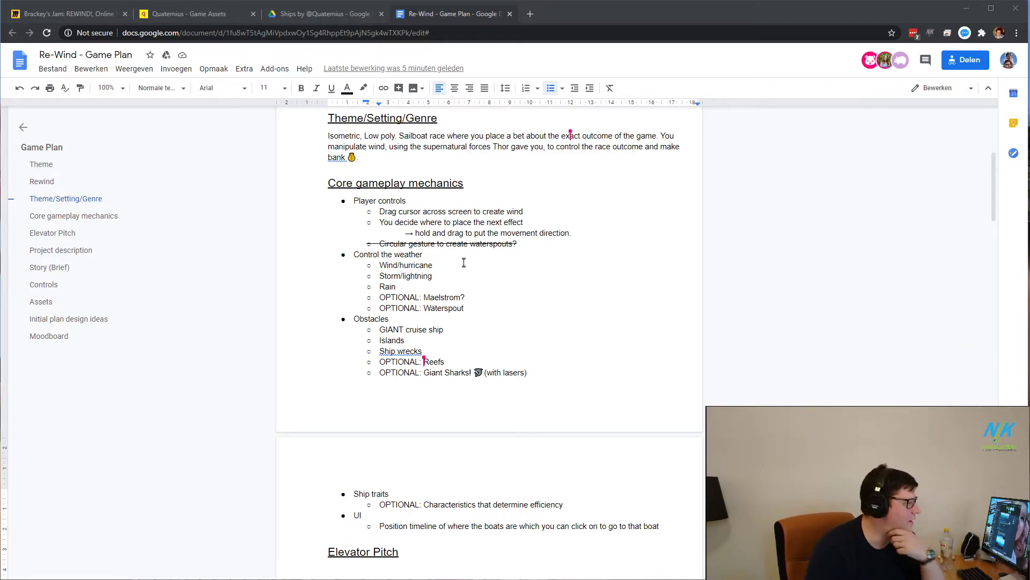
{"action": "left_click_drag", "start_coordinate": [464, 308], "coordinate": [530, 189]}
{"action": "left_click", "coordinate": [358, 158]}
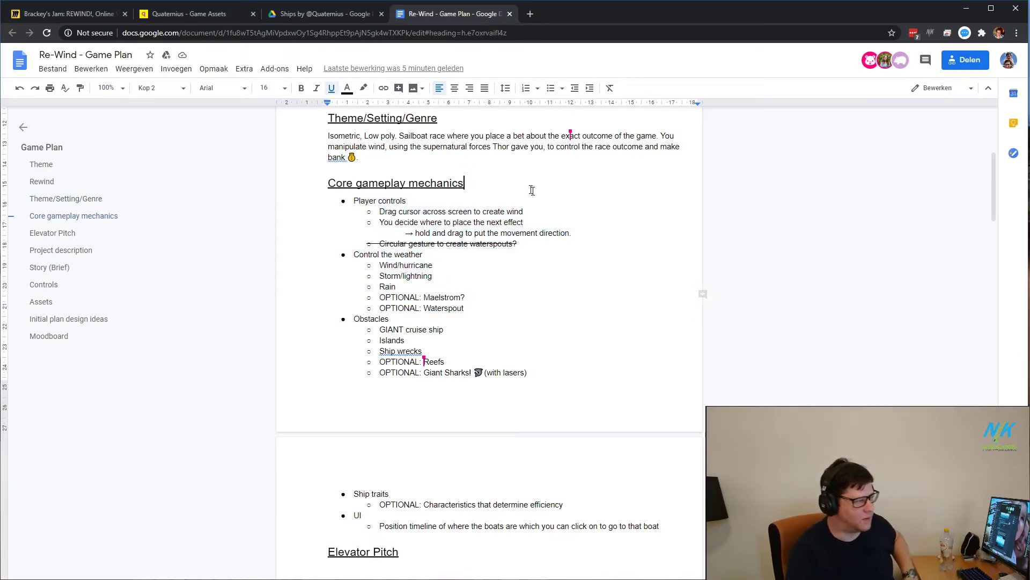
{"action": "left_click_drag", "start_coordinate": [359, 157], "coordinate": [412, 105]}
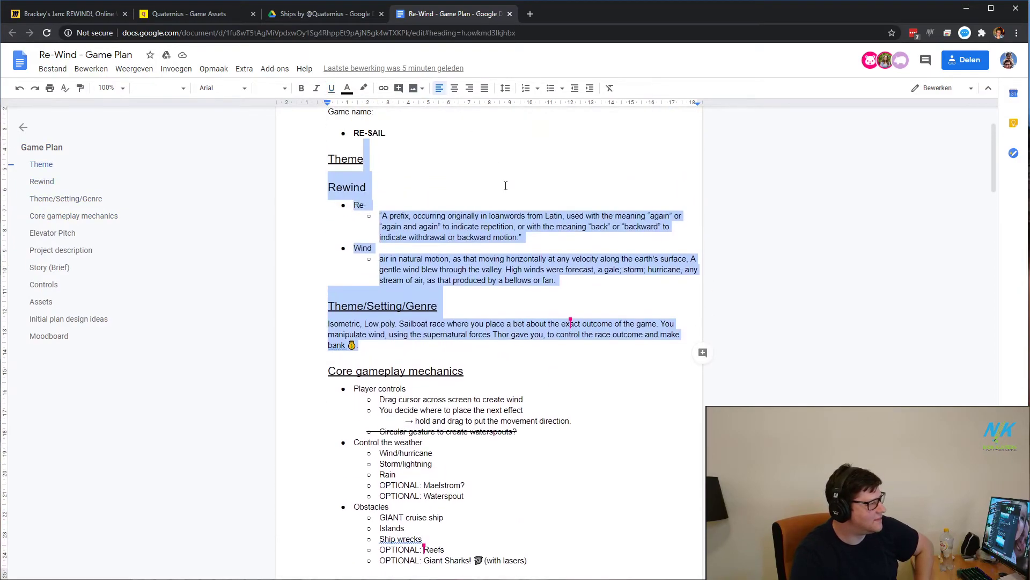
{"action": "left_click", "coordinate": [504, 184]}
{"action": "scroll", "coordinate": [678, 318], "scroll_direction": "down", "scroll_amount": 3}
{"action": "scroll", "coordinate": [669, 431], "scroll_direction": "up", "scroll_amount": 3}
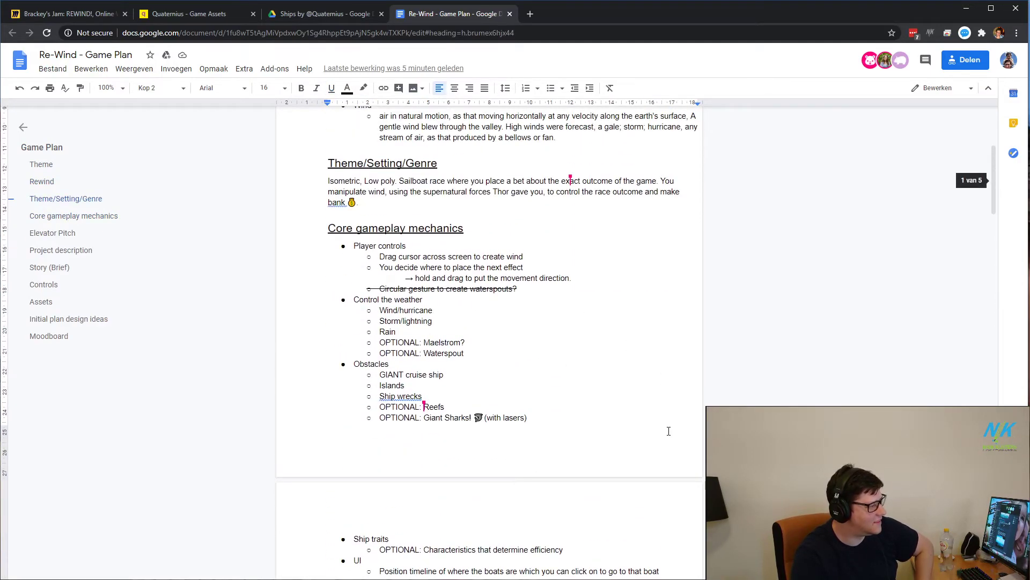
{"action": "left_click", "coordinate": [526, 428]}
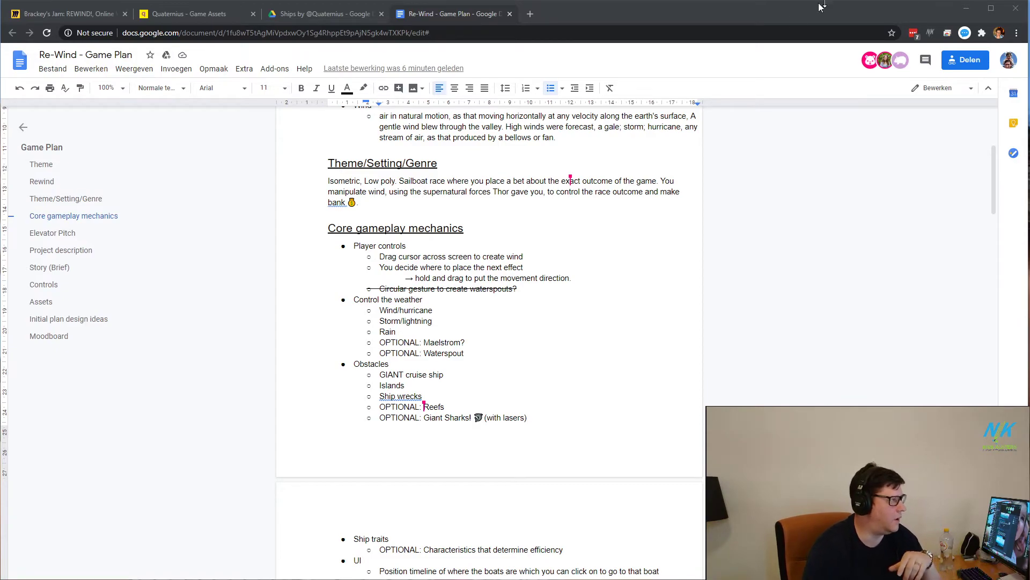
Step: Open github.com in a new tab and start a new repository
{"action": "left_click", "coordinate": [530, 14]}
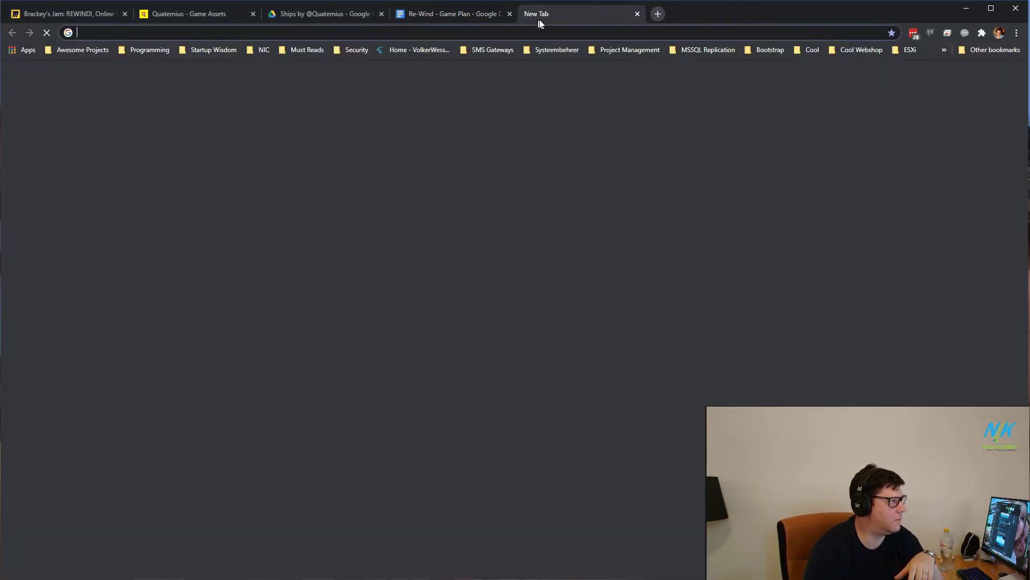
{"action": "type", "text": "gi"}
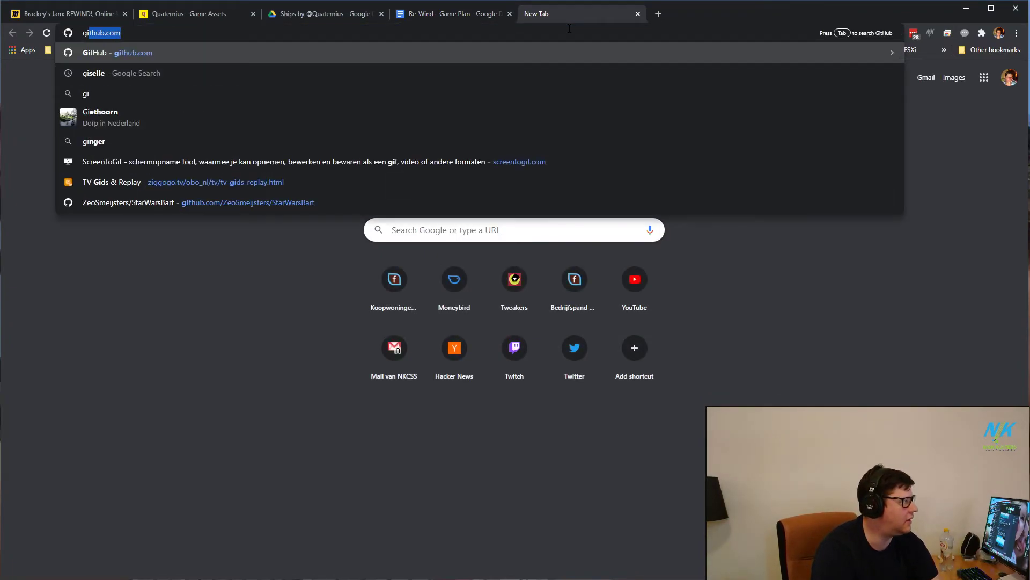
{"action": "key", "text": "Return"}
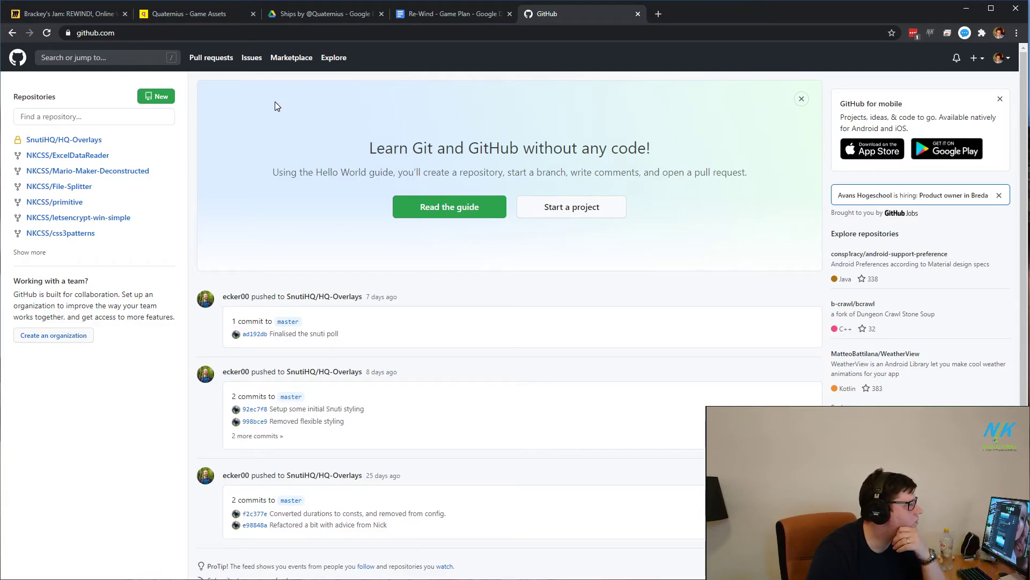
{"action": "left_click", "coordinate": [167, 100]}
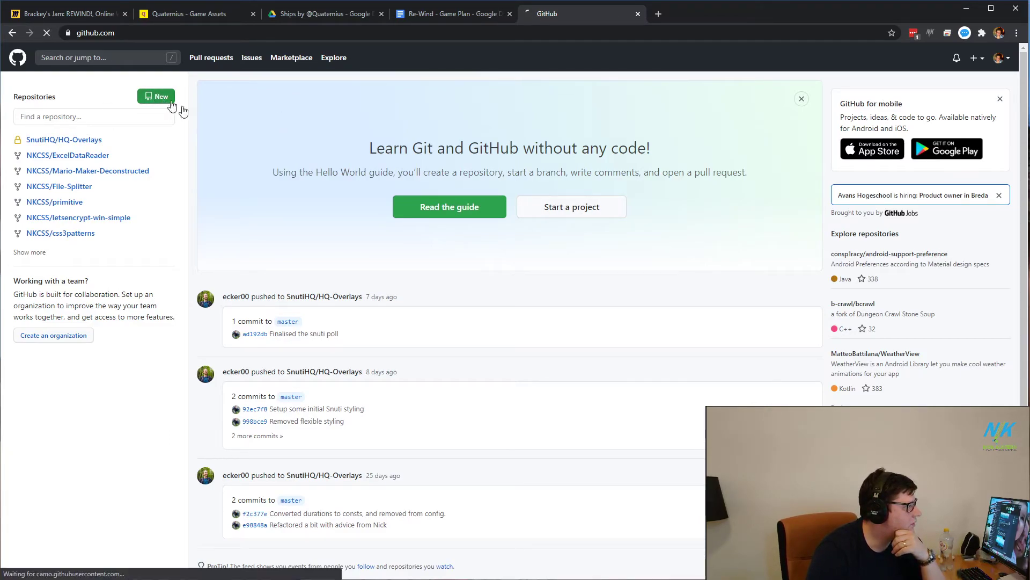
Step: Name the new repository Brackeys-GameJam-2020 and set it to private
{"action": "left_click", "coordinate": [452, 182]}
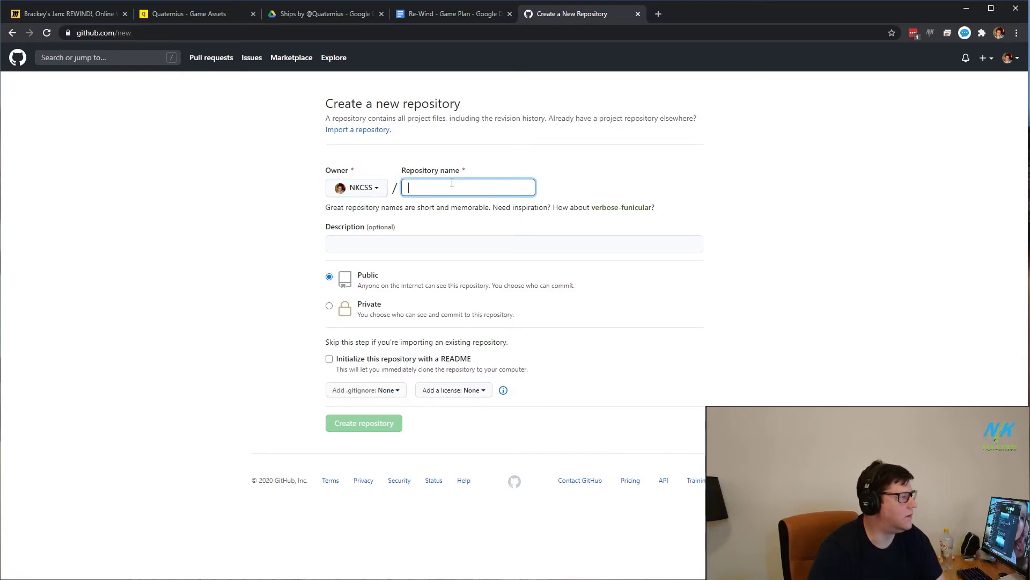
{"action": "type", "text": "BRac"}
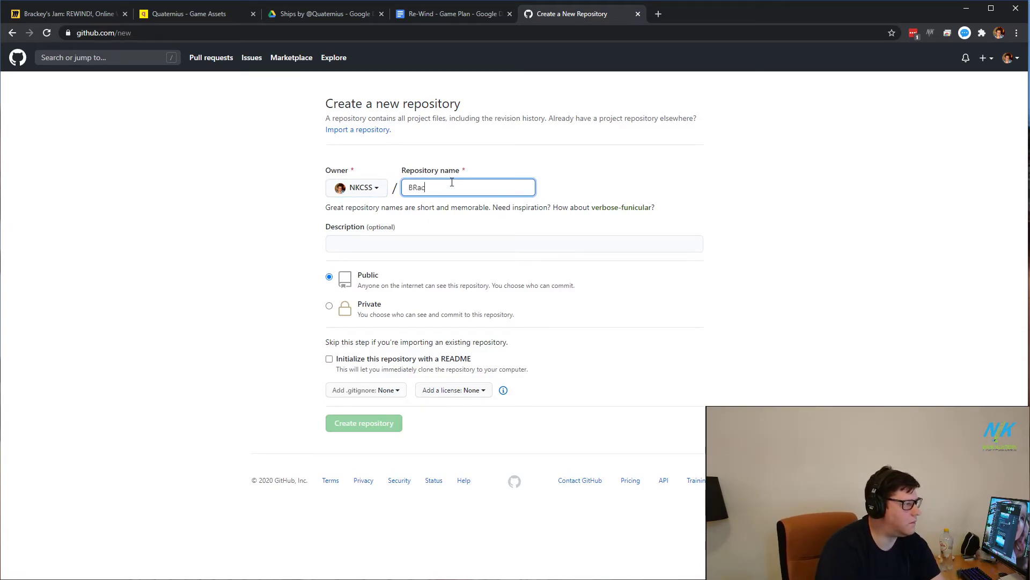
{"action": "key", "text": "BackSpace"}
{"action": "key", "text": "BackSpace"}
{"action": "key", "text": "BackSpace"}
{"action": "type", "text": "rackeys-"}
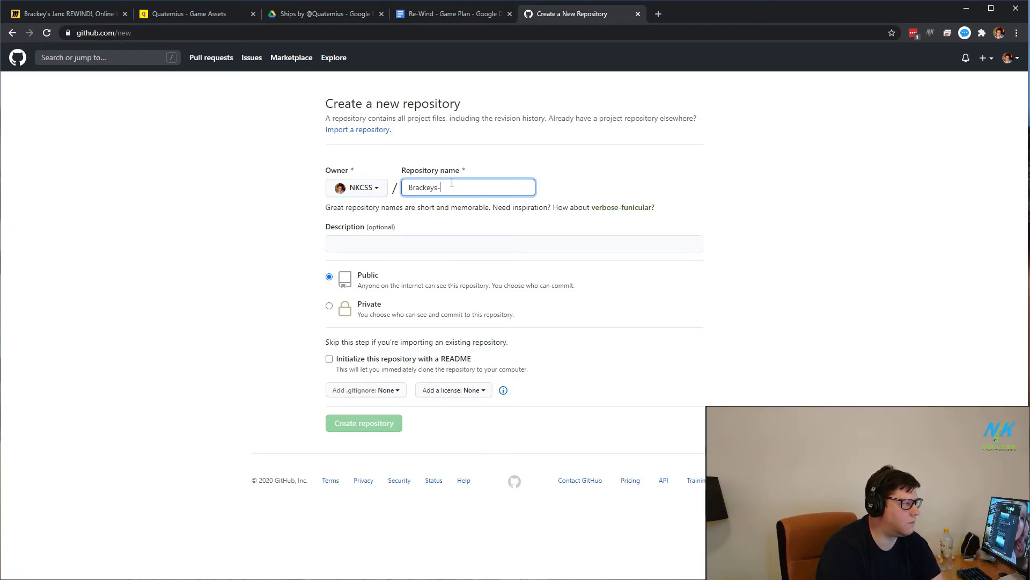
{"action": "type", "text": "GameJam-2020"}
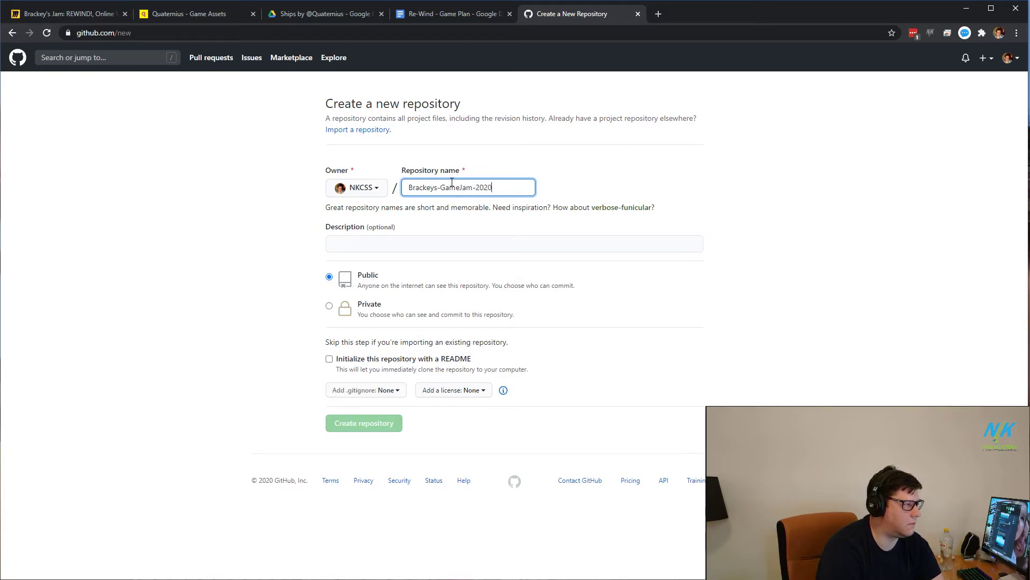
{"action": "left_click", "coordinate": [385, 237]}
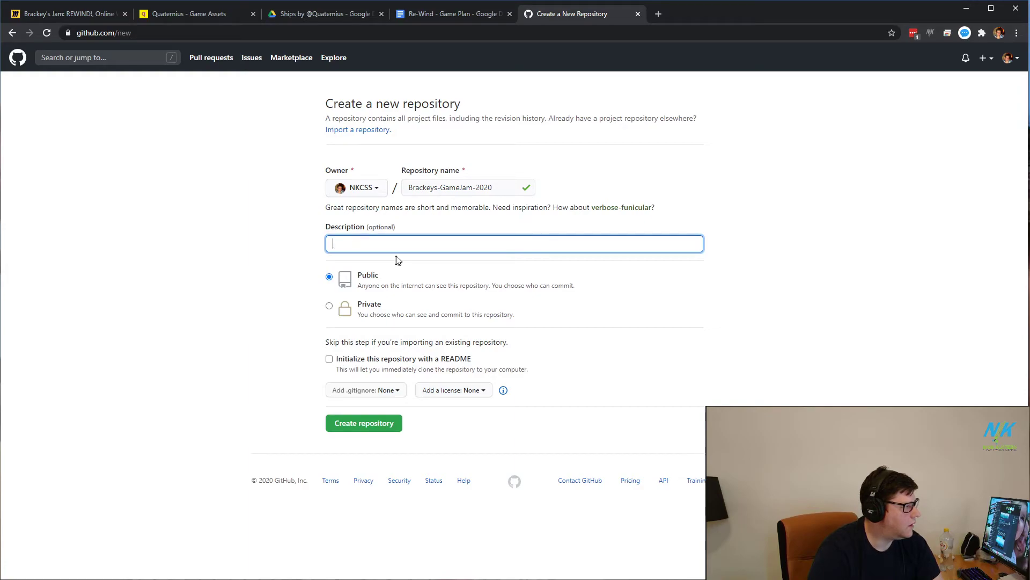
{"action": "left_click", "coordinate": [329, 306]}
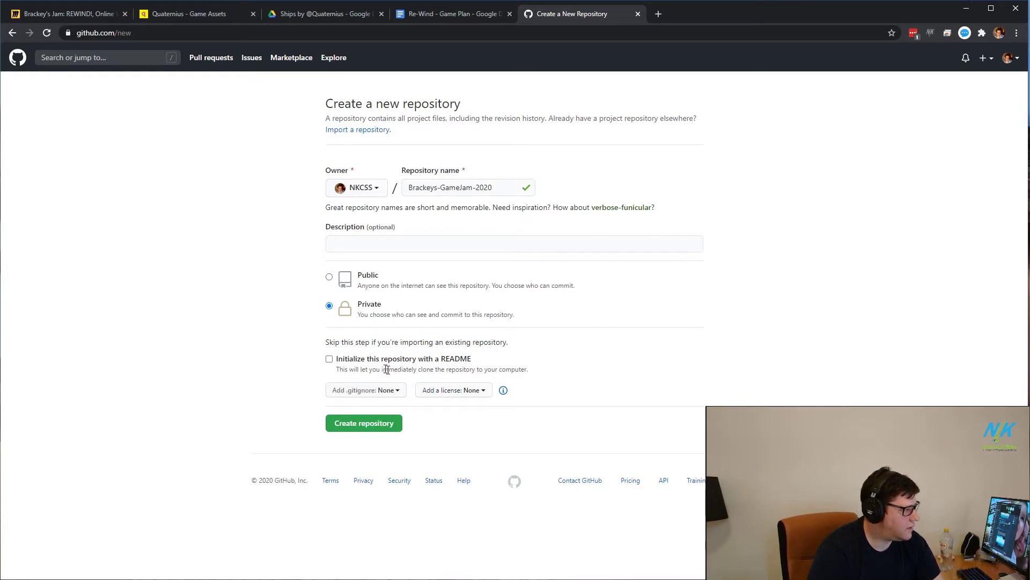
Step: Choose the Unity .gitignore template, leave the license as None, and create the repository
{"action": "left_click", "coordinate": [386, 392]}
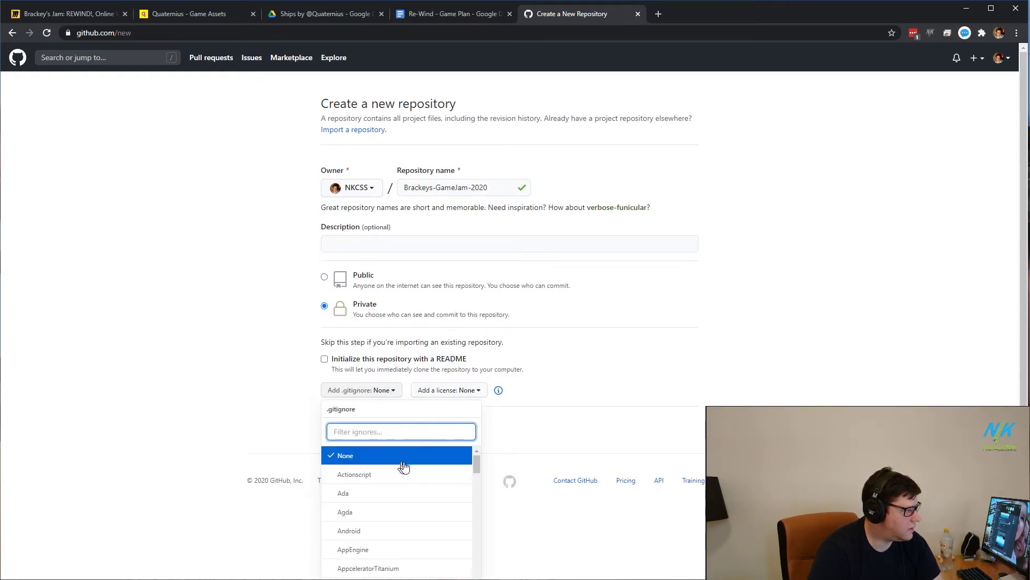
{"action": "type", "text": "unit"}
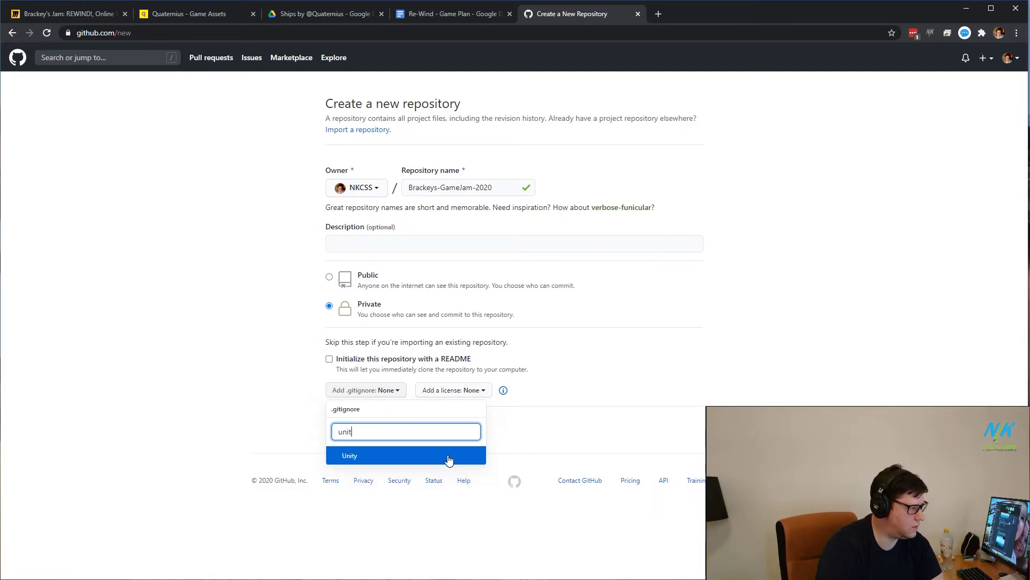
{"action": "left_click", "coordinate": [449, 460]}
{"action": "left_click", "coordinate": [455, 395]}
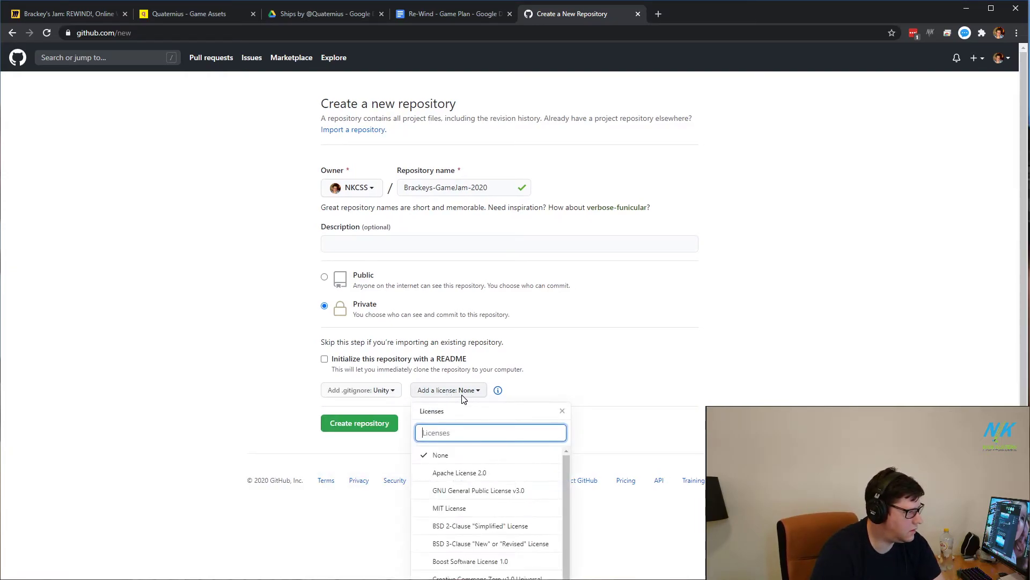
{"action": "left_click", "coordinate": [463, 399]}
{"action": "left_click", "coordinate": [356, 426]}
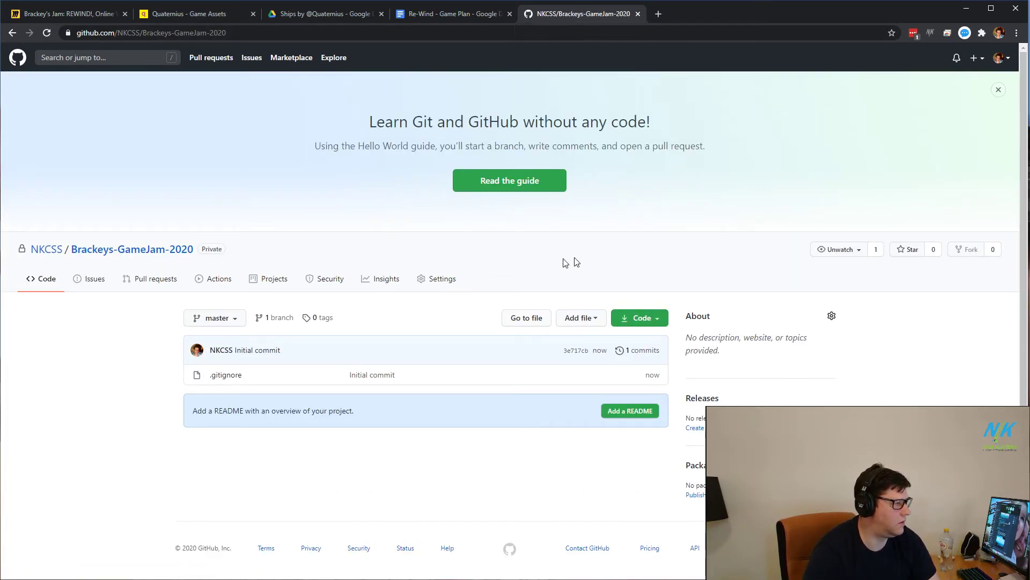
Step: Go to the repository's Settings, then to Manage access
{"action": "left_click", "coordinate": [449, 282]}
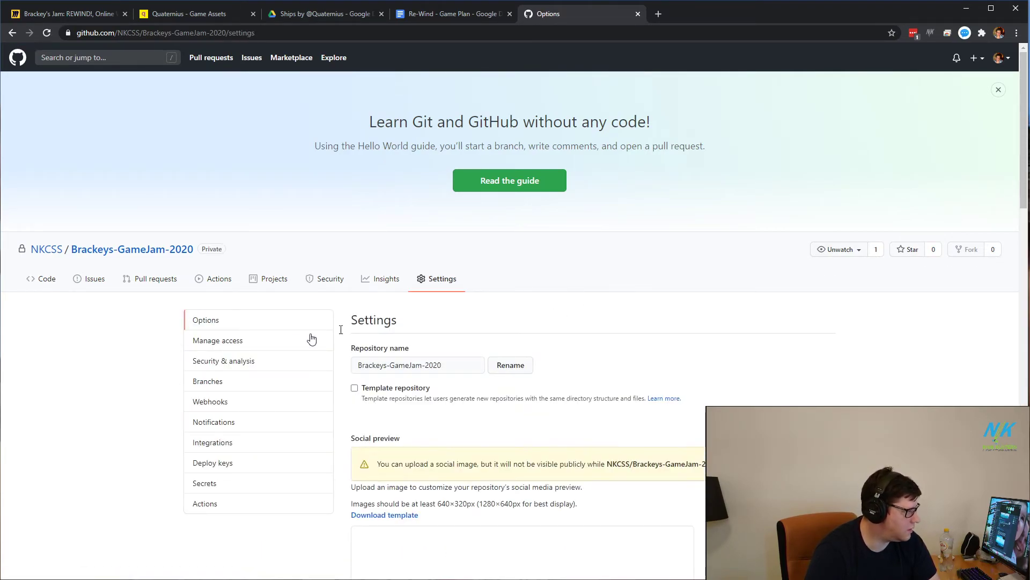
{"action": "left_click", "coordinate": [223, 367]}
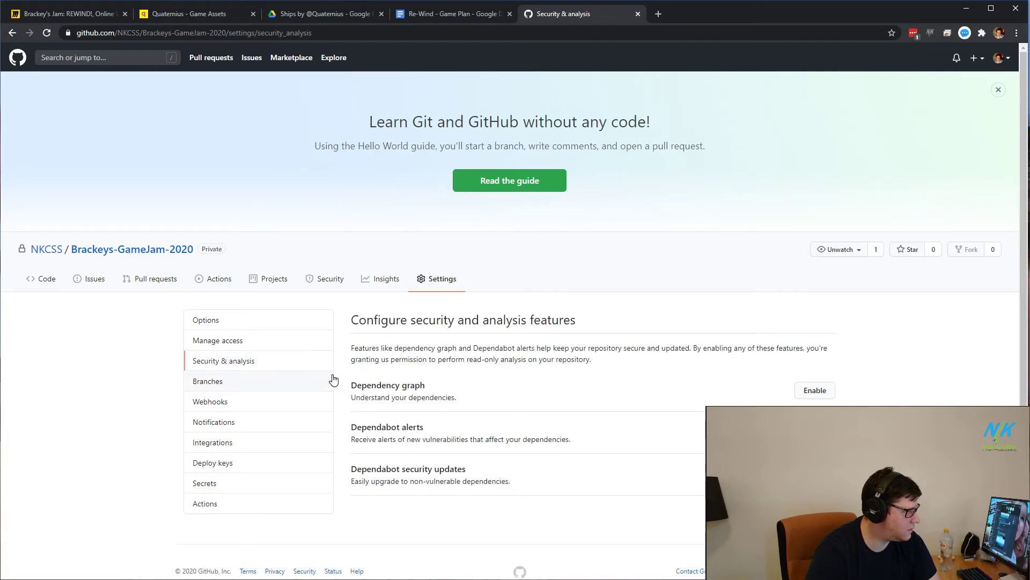
{"action": "left_click", "coordinate": [221, 345]}
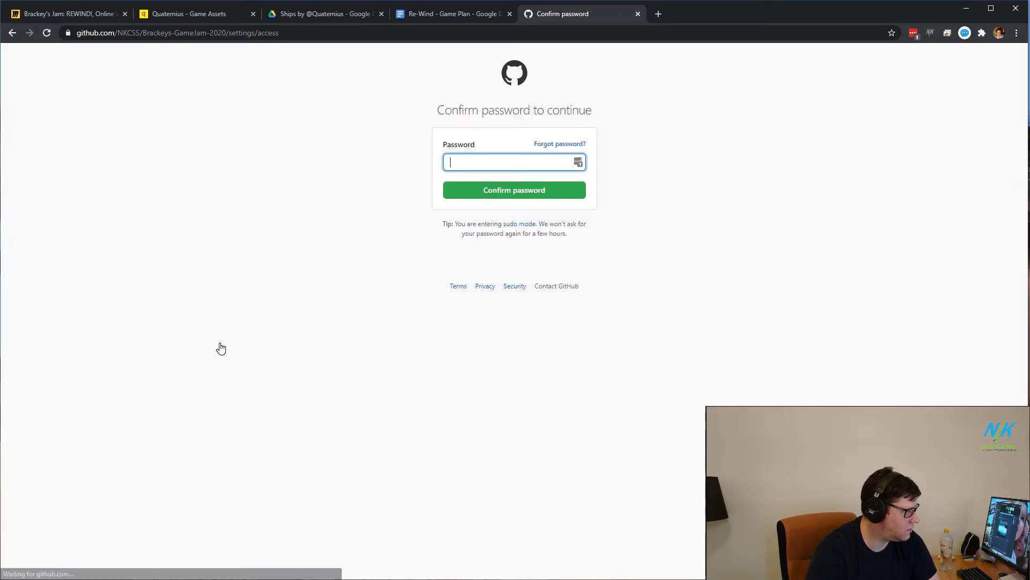
Step: Confirm the account password using the password manager's saved GitHub login
{"action": "left_click", "coordinate": [578, 162]}
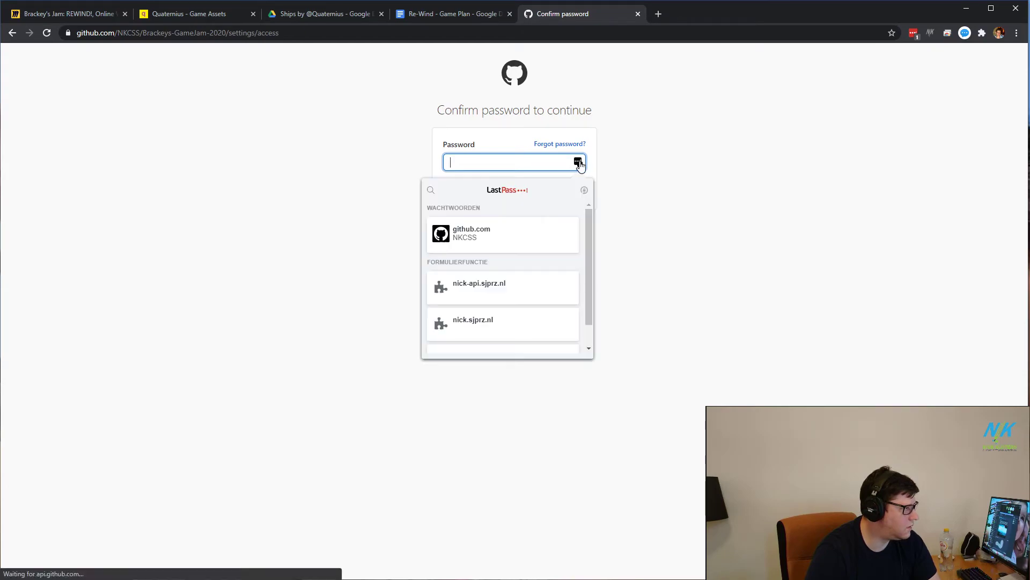
{"action": "left_click", "coordinate": [500, 240]}
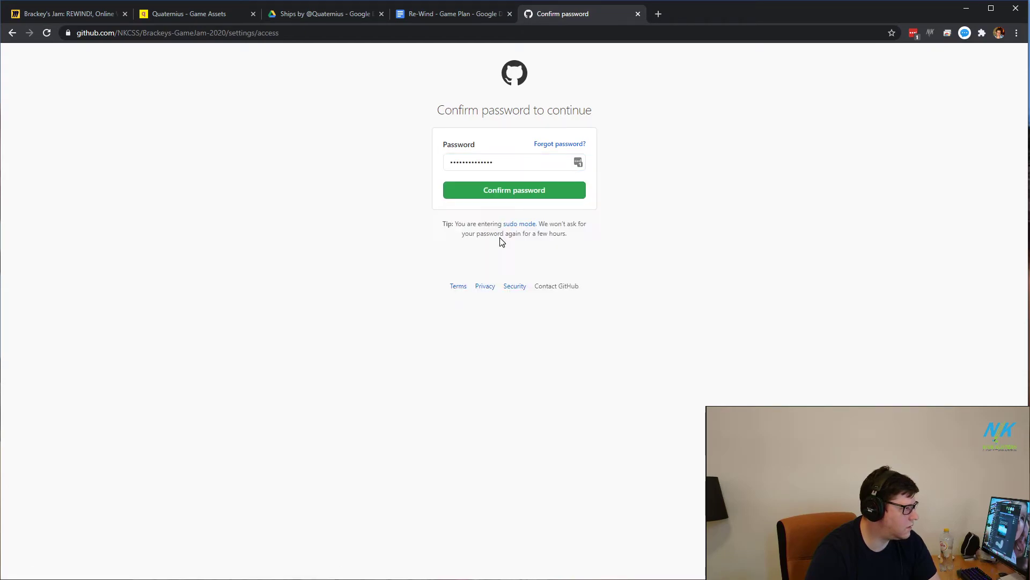
{"action": "left_click", "coordinate": [529, 192]}
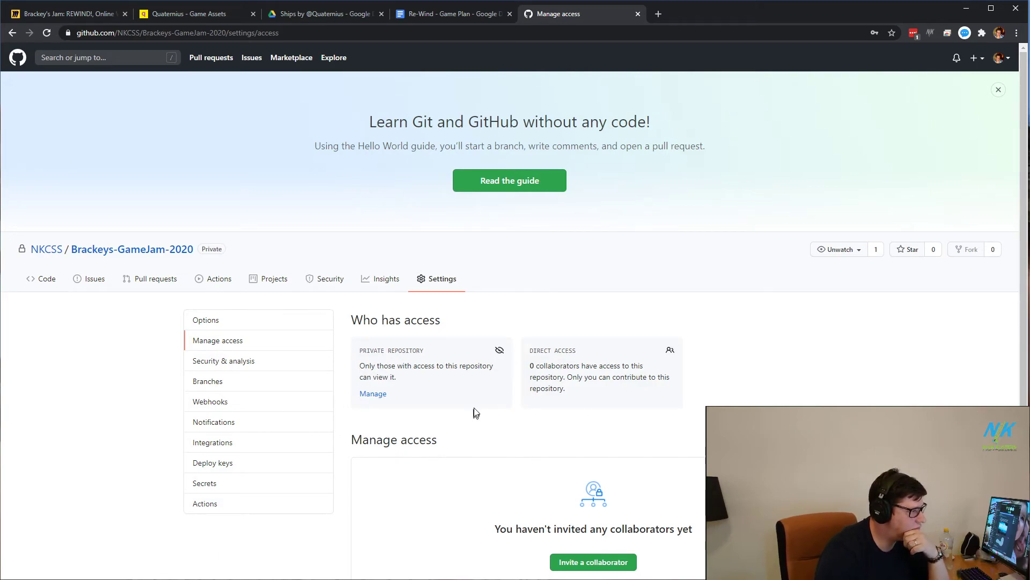
Step: Open the Invite a collaborator dialog, then switch to the Discord group chat
{"action": "scroll", "coordinate": [472, 412], "scroll_direction": "down", "scroll_amount": 2}
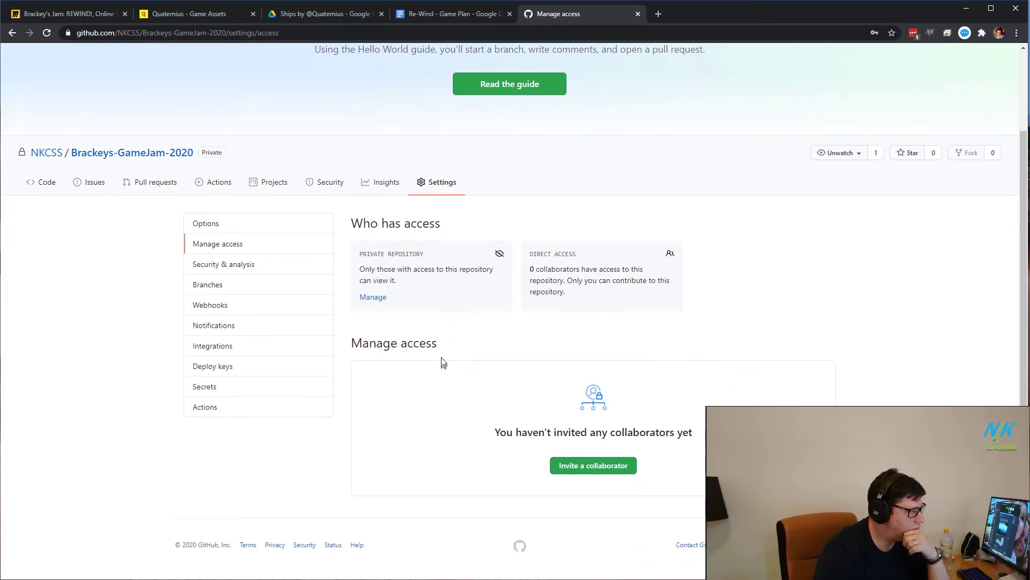
{"action": "left_click", "coordinate": [593, 466]}
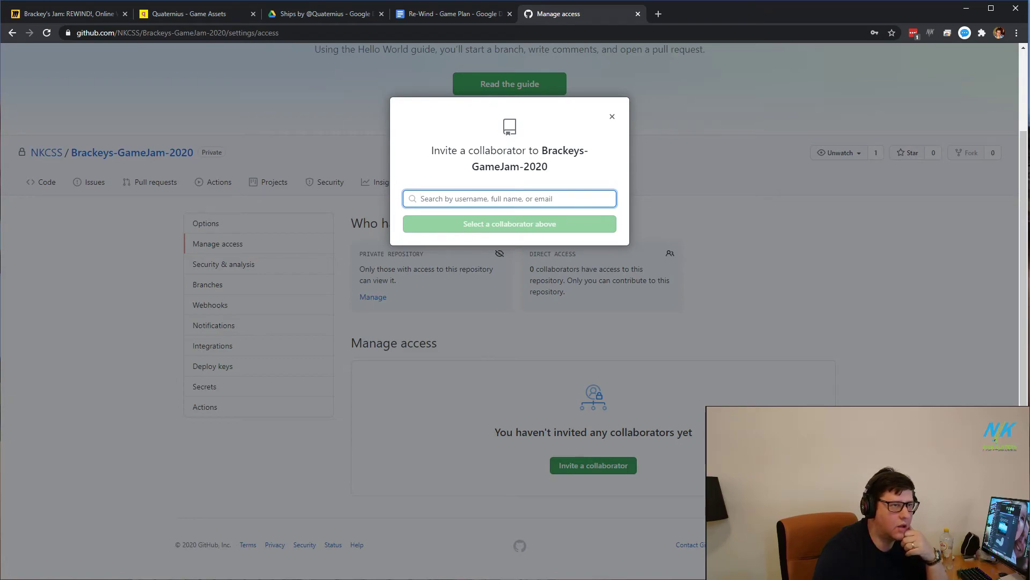
{"action": "key", "text": "alt+Tab"}
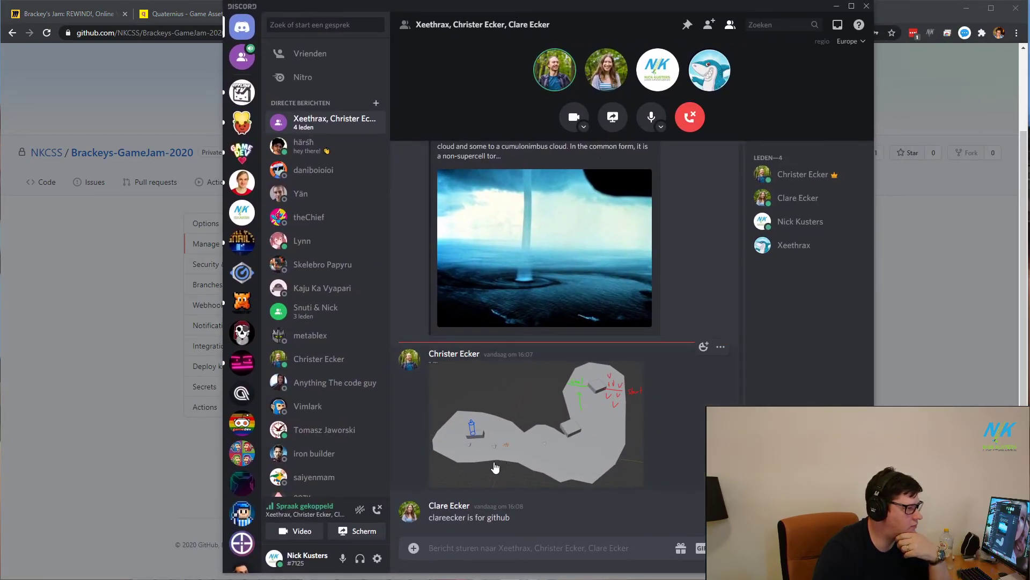
Step: Enlarge and review the two shared level screenshots and the paper level sketch
{"action": "left_click", "coordinate": [500, 439]}
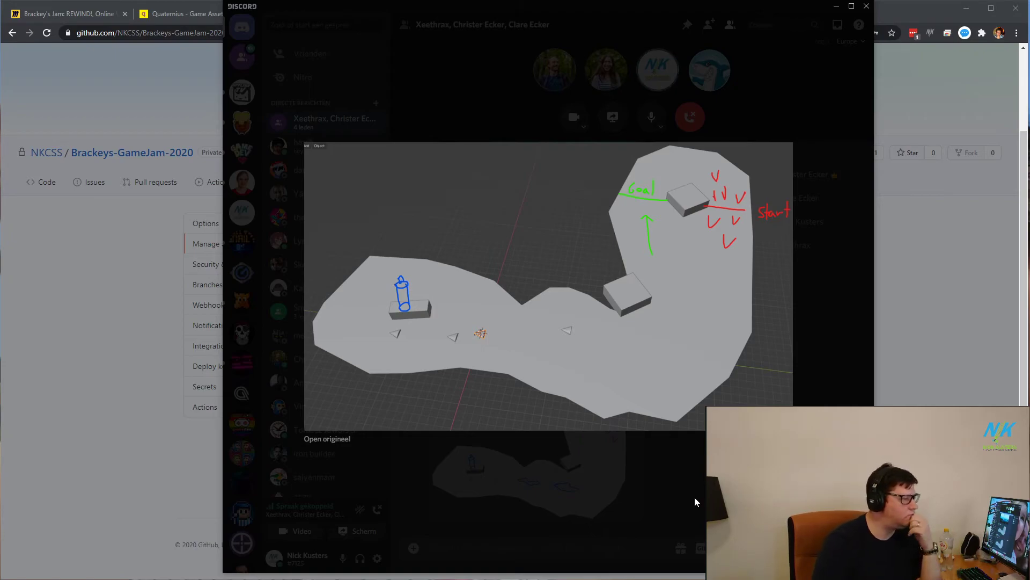
{"action": "left_click", "coordinate": [651, 514]}
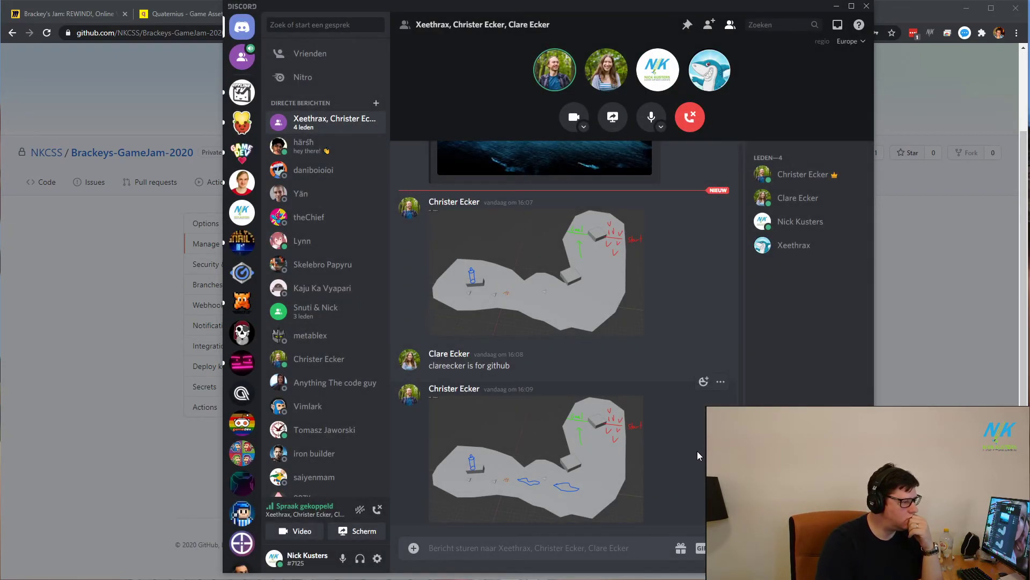
{"action": "left_click", "coordinate": [568, 458]}
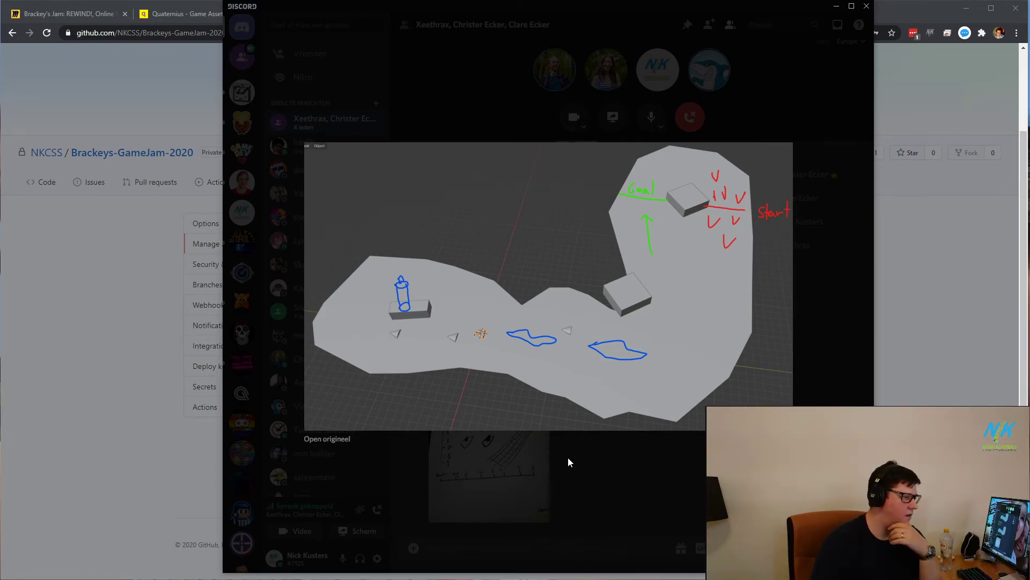
{"action": "left_click", "coordinate": [568, 457]}
{"action": "left_click", "coordinate": [477, 418]}
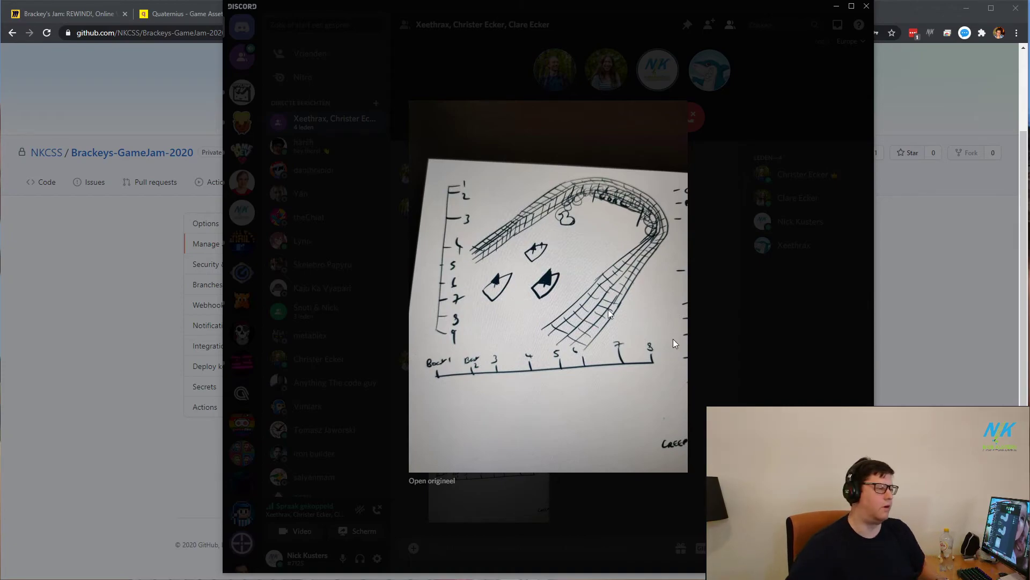
{"action": "left_click", "coordinate": [733, 280]}
Step: Search 'quill18 tub of war' in a new Chrome tab and open the post-mortem video
{"action": "left_click", "coordinate": [85, 321]}
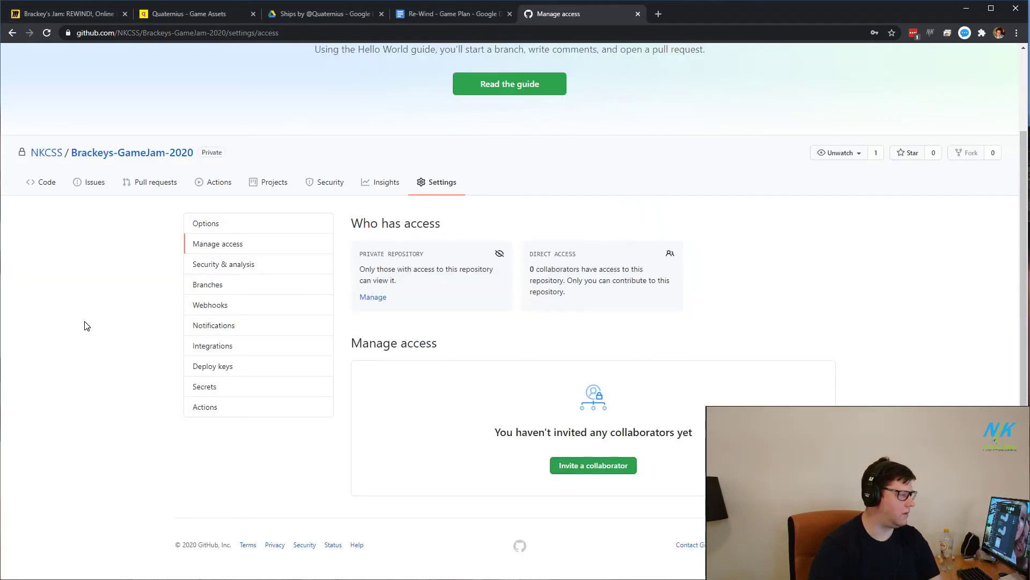
{"action": "key", "text": "ctrl+t"}
{"action": "type", "text": "quill18 "}
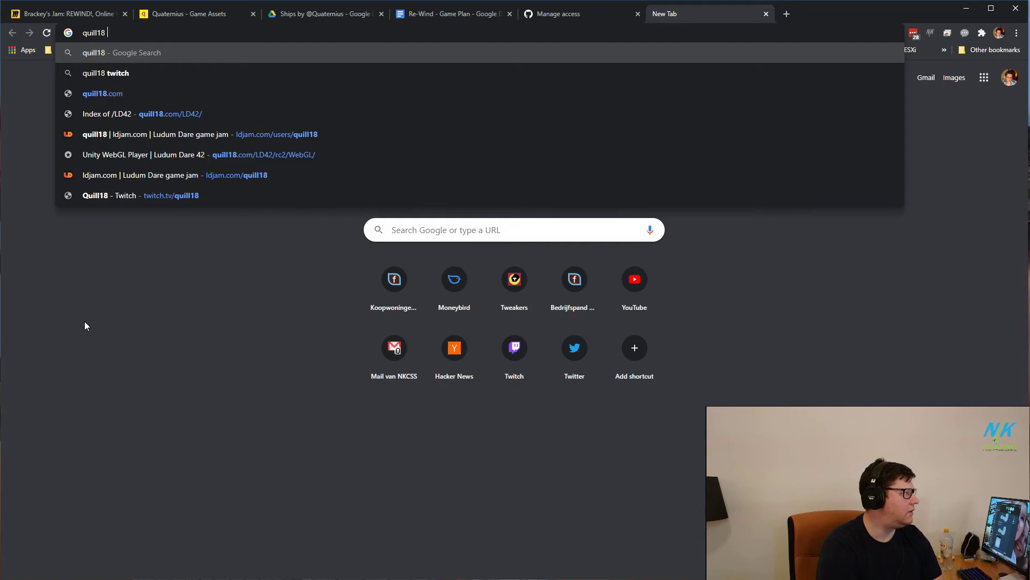
{"action": "type", "text": "tub of war"}
{"action": "key", "text": "Return"}
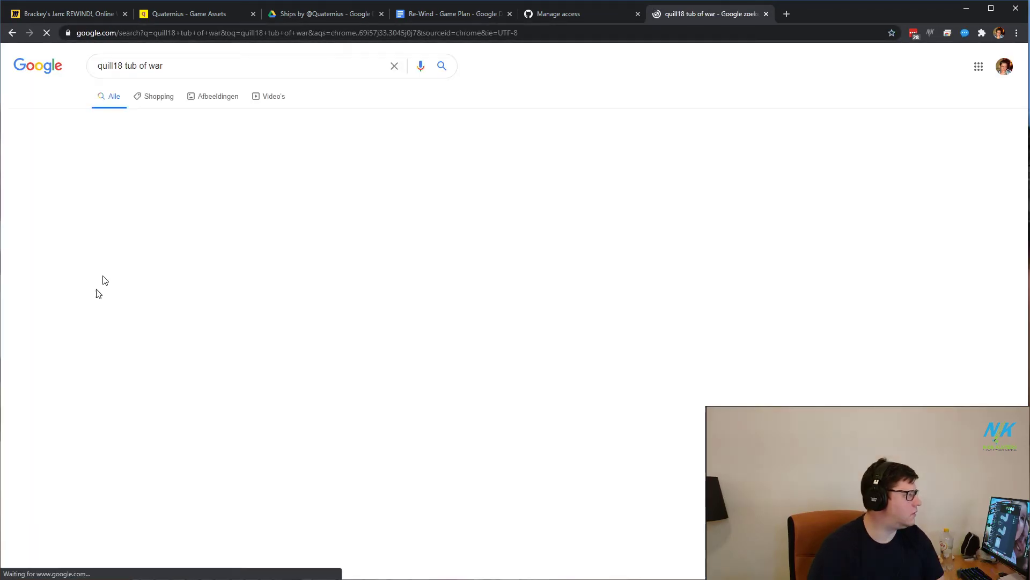
{"action": "left_click", "coordinate": [141, 171]}
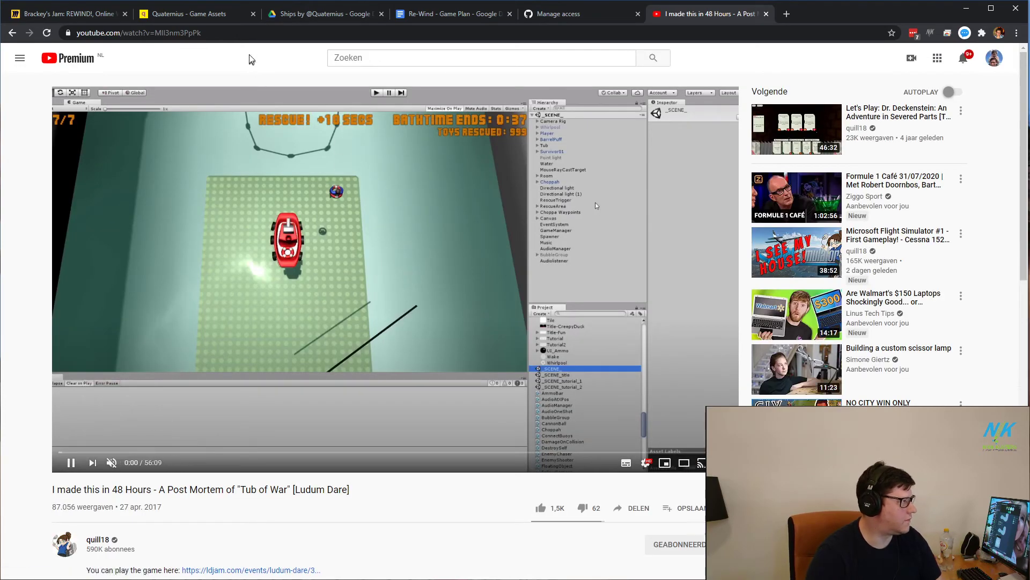
Step: Skip ahead in the Tub of War post-mortem video, move Discord aside, and pause it at 8:39
{"action": "left_click", "coordinate": [236, 32]}
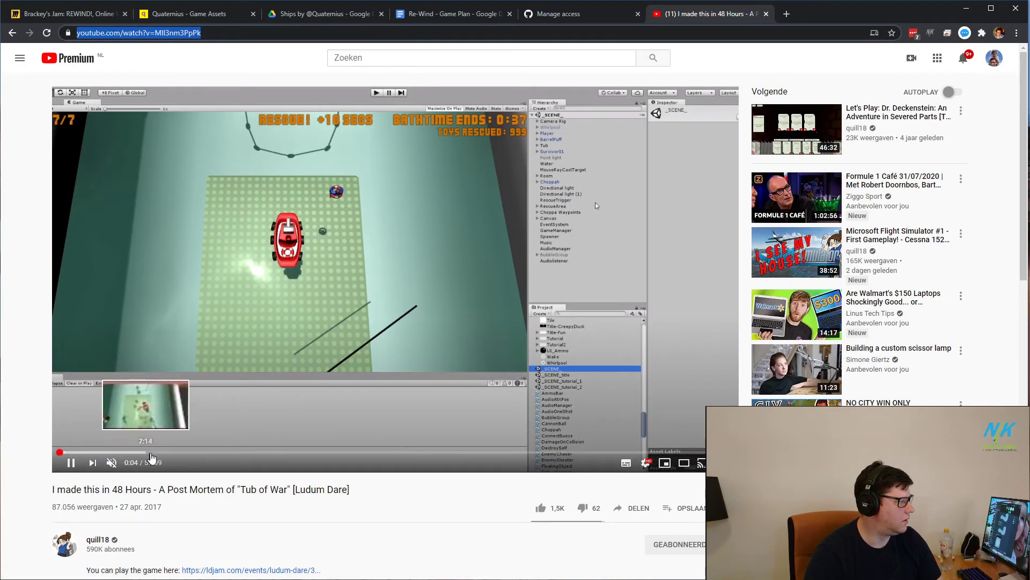
{"action": "left_click", "coordinate": [154, 457]}
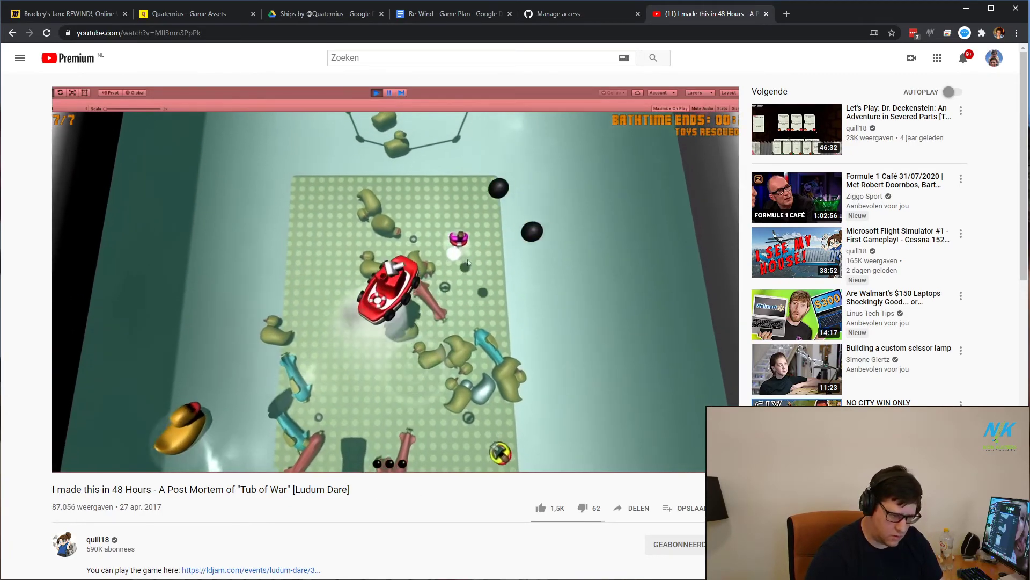
{"action": "key", "text": "alt+Tab"}
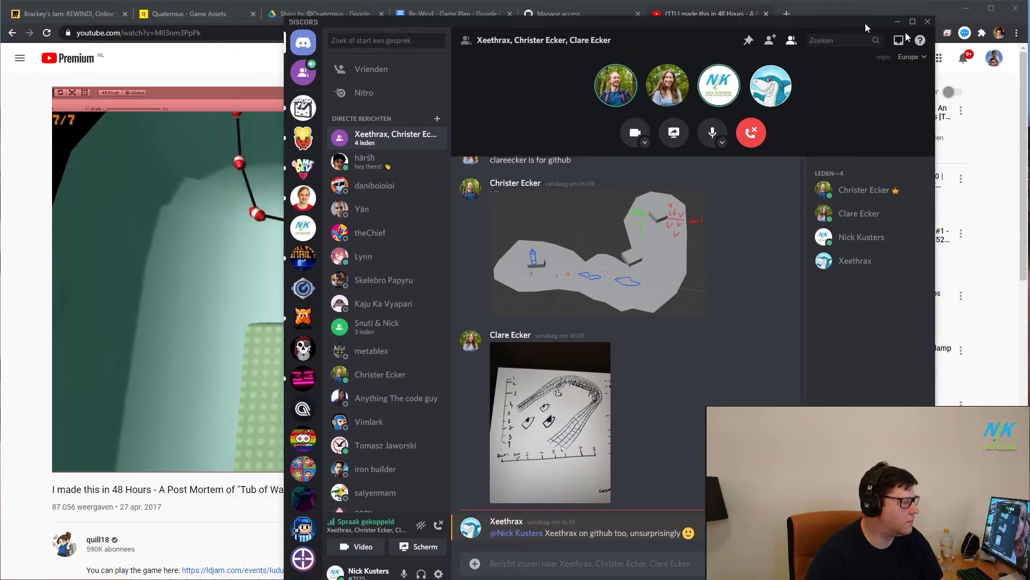
{"action": "left_click_drag", "start_coordinate": [838, 4], "coordinate": [1029, 61]}
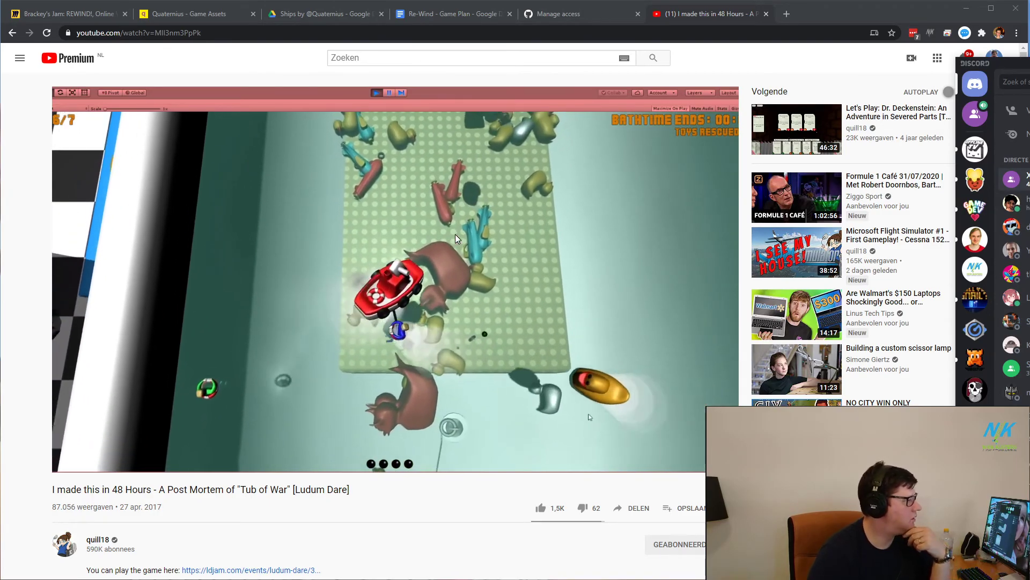
{"action": "left_click", "coordinate": [660, 193]}
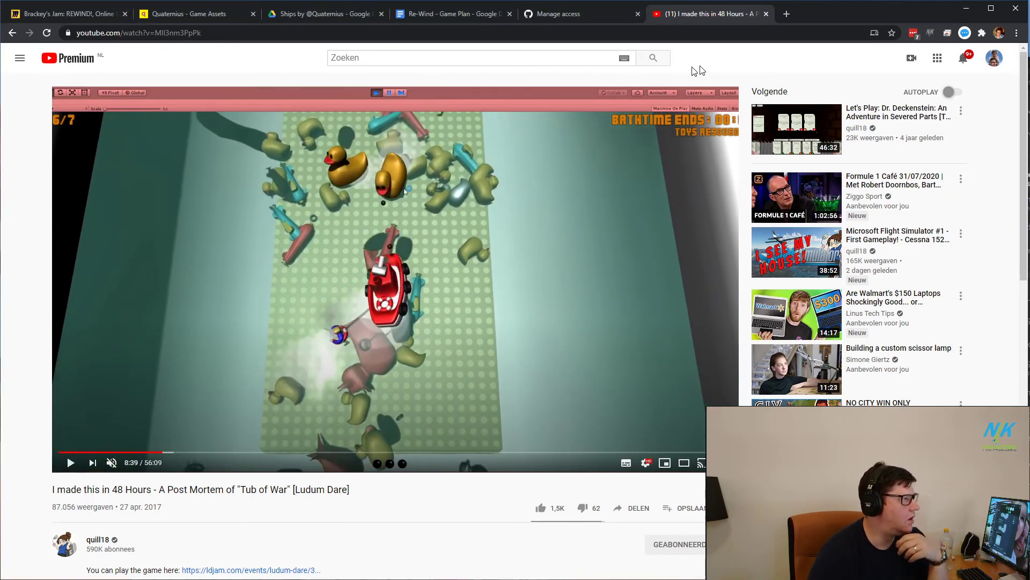
Step: Close the YouTube tab and return to the Re-Wind - Game Plan document
{"action": "left_click", "coordinate": [767, 14]}
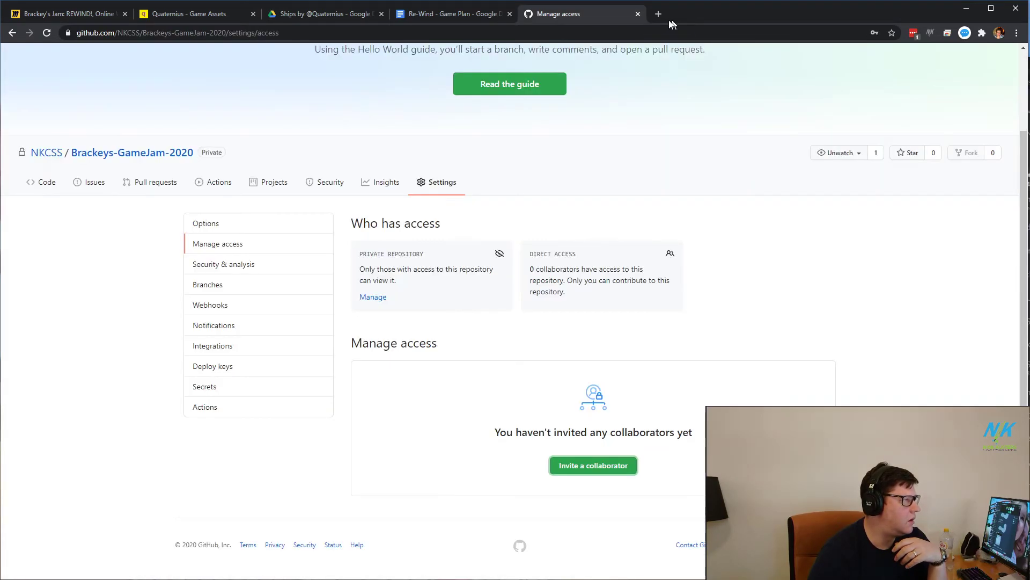
{"action": "left_click", "coordinate": [410, 17]}
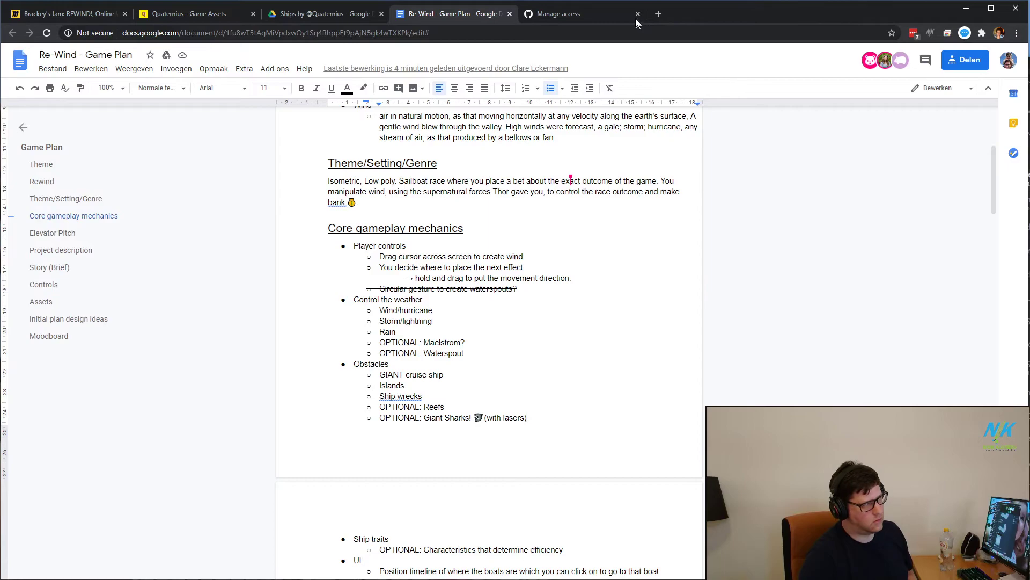
Step: Search 'speed of sailboat' and open Life of Sailing's How Fast Do Sailboats Go? article
{"action": "left_click", "coordinate": [659, 14]}
{"action": "type", "text": "speed"}
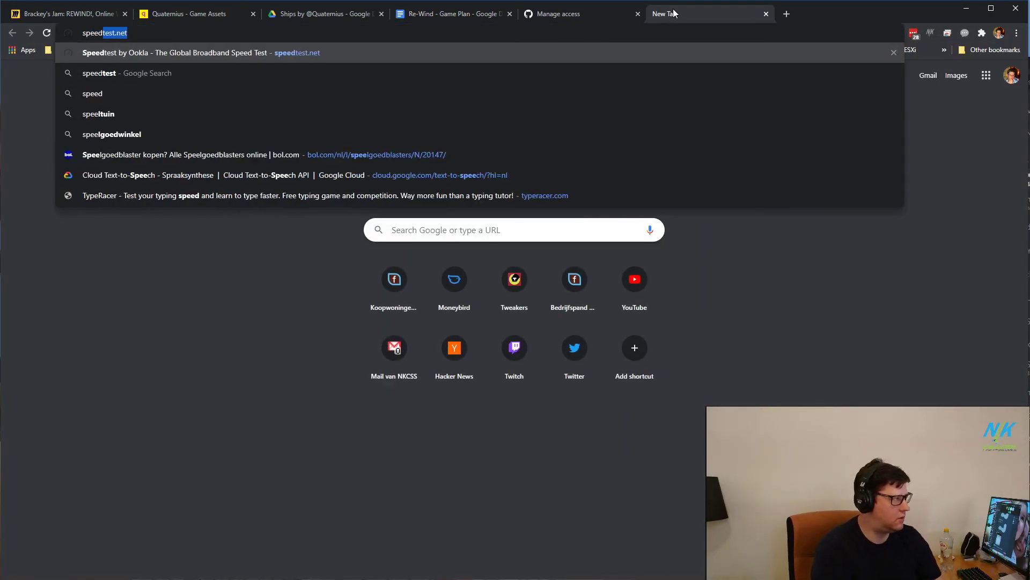
{"action": "type", "text": " of sailboat"}
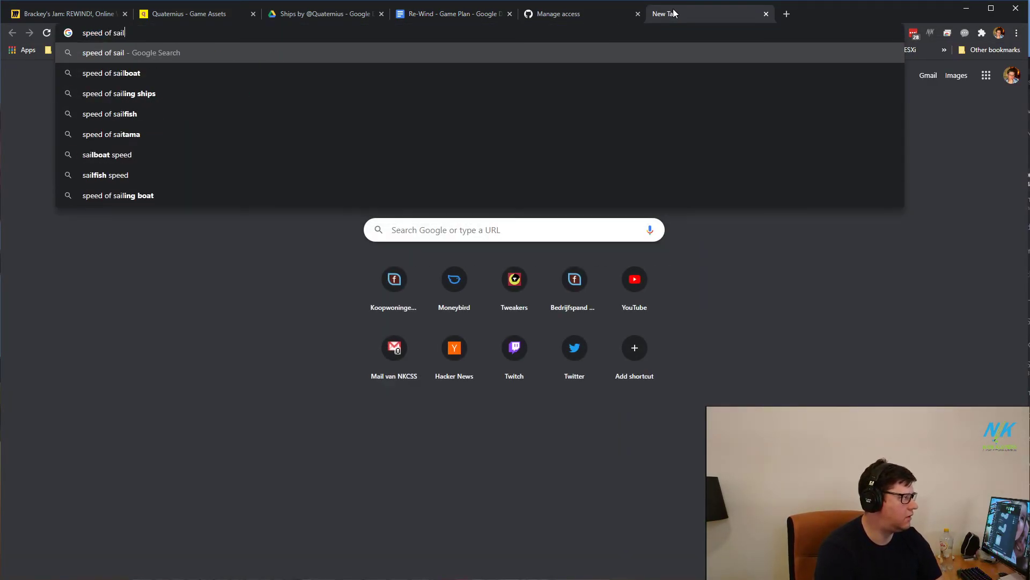
{"action": "key", "text": "Return"}
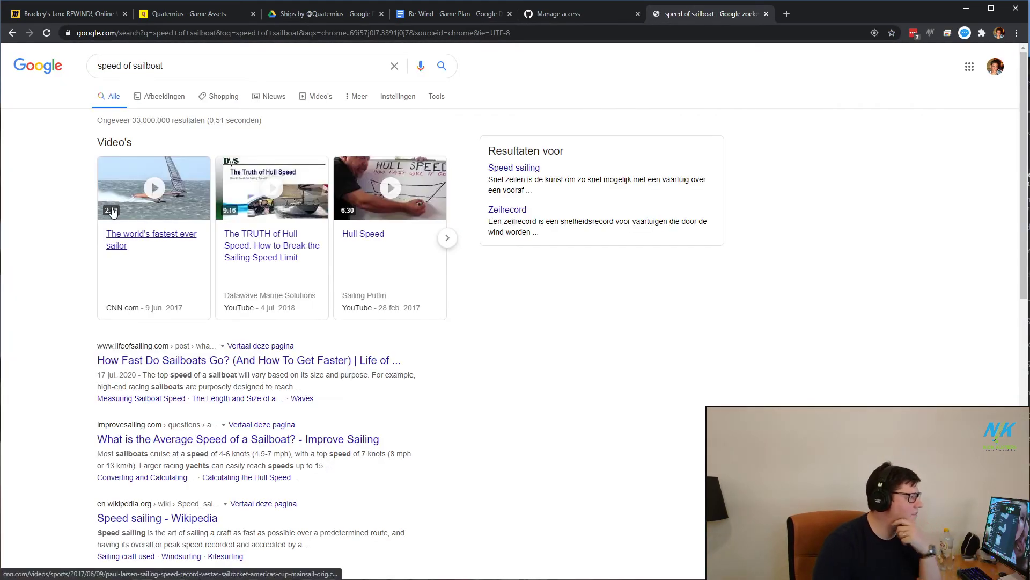
{"action": "left_click", "coordinate": [227, 361]}
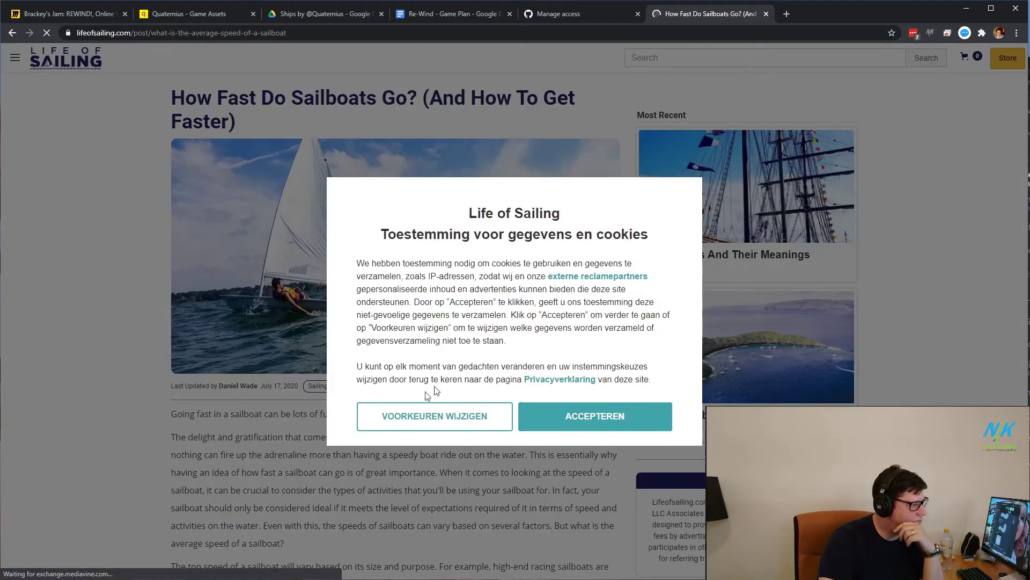
{"action": "left_click", "coordinate": [595, 421]}
Step: Copy the racing-sailboat speed '17 mph' from the article into a new tab's search
{"action": "scroll", "coordinate": [317, 482], "scroll_direction": "down", "scroll_amount": 2}
{"action": "scroll", "coordinate": [316, 482], "scroll_direction": "down", "scroll_amount": 4}
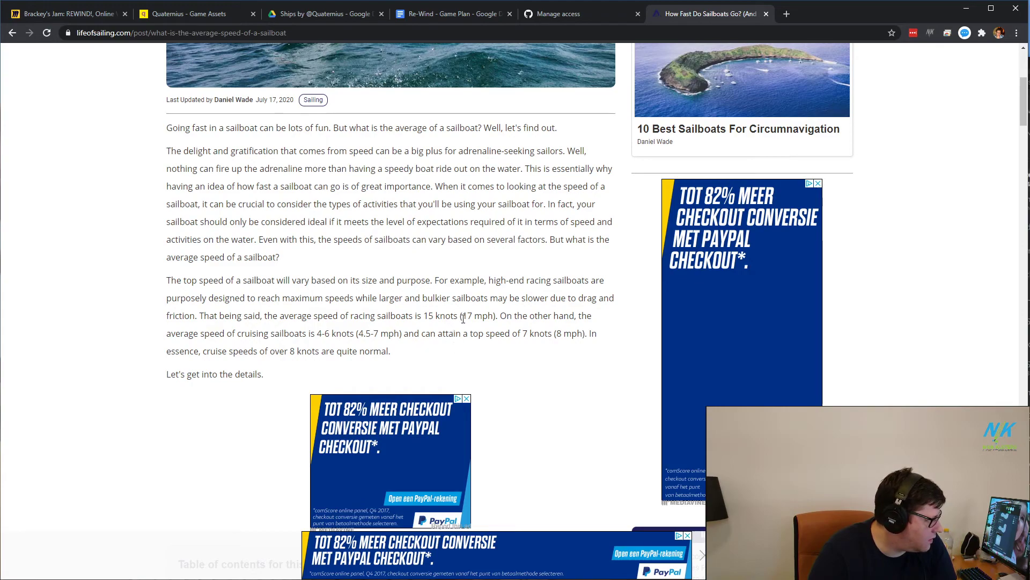
{"action": "left_click_drag", "start_coordinate": [475, 318], "coordinate": [489, 318]}
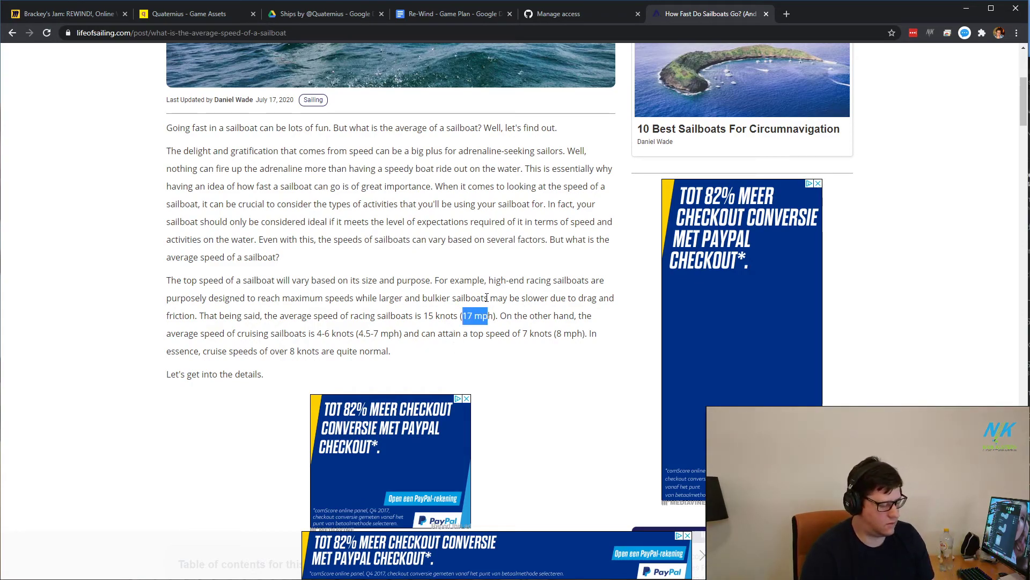
{"action": "key", "text": "ctrl+c"}
{"action": "key", "text": "ctrl+t"}
{"action": "key", "text": "ctrl+v"}
Step: Search '17 mp to km', showing 17 mph equals 27.36 kph
{"action": "type", "text": "resign"}
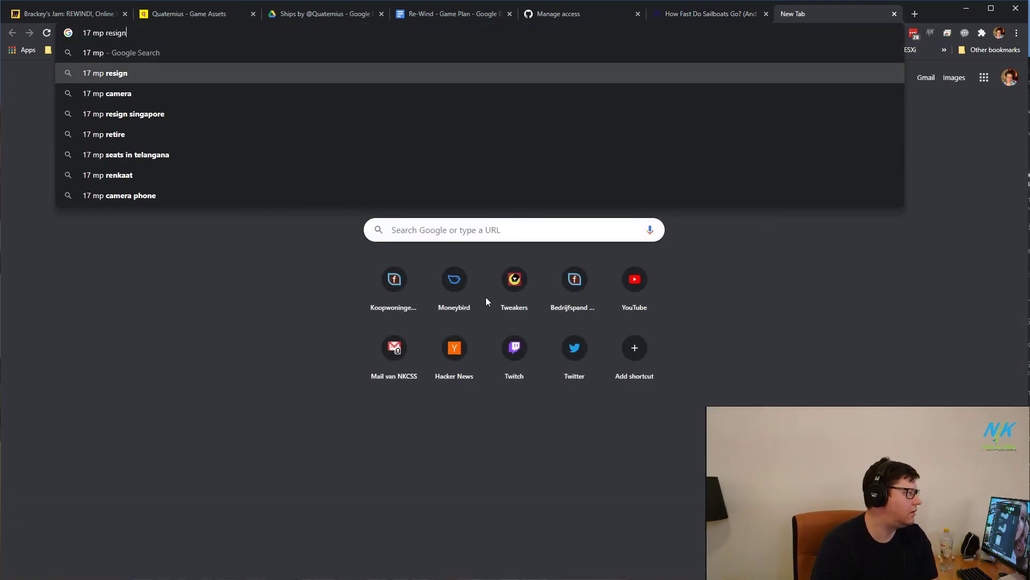
{"action": "key", "text": "BackSpace"}
{"action": "key", "text": "BackSpace"}
{"action": "key", "text": "BackSpace"}
{"action": "key", "text": "BackSpace"}
{"action": "key", "text": "BackSpace"}
{"action": "key", "text": "BackSpace"}
{"action": "type", "text": "to "}
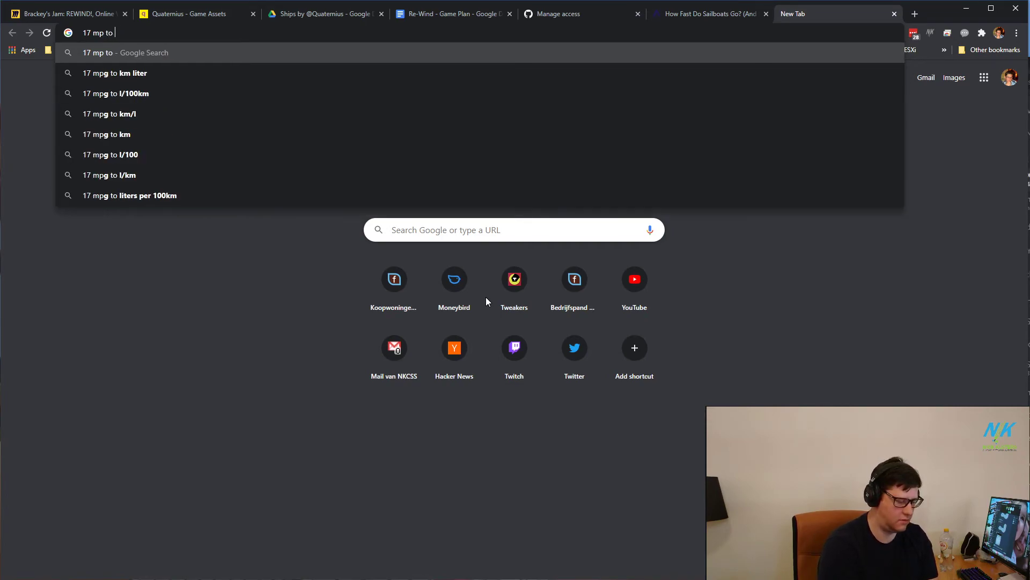
{"action": "type", "text": "km"}
{"action": "key", "text": "Return"}
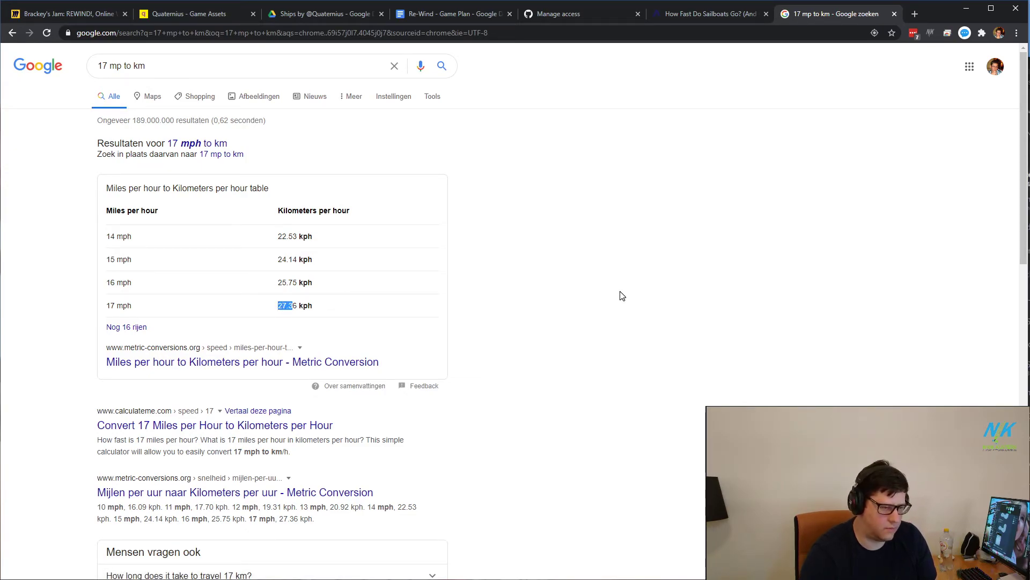
Step: Move the Calculator off screen and dismiss the Discord panel from view
{"action": "key", "text": "alt+Tab"}
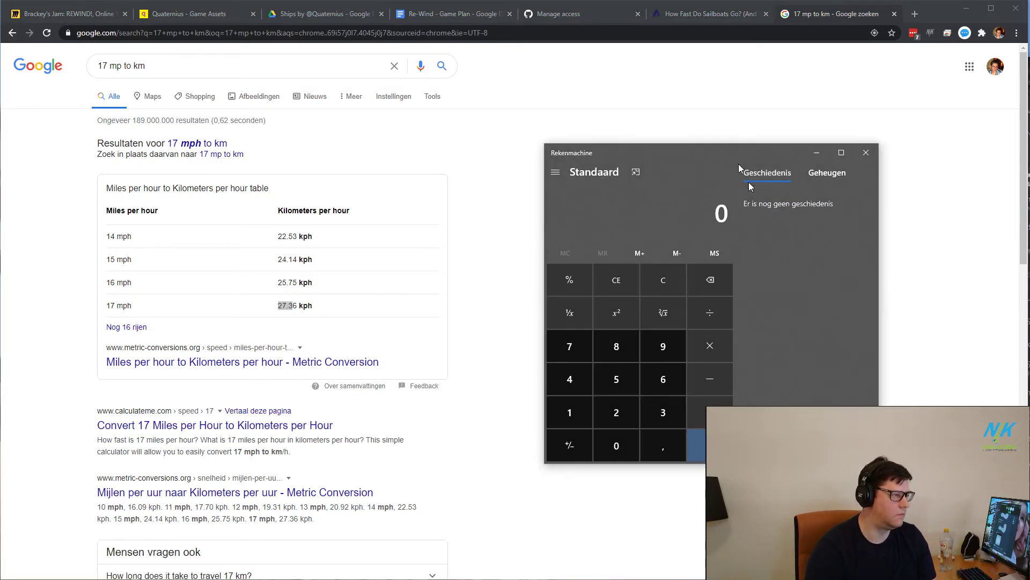
{"action": "left_click_drag", "start_coordinate": [739, 163], "coordinate": [1029, 166]}
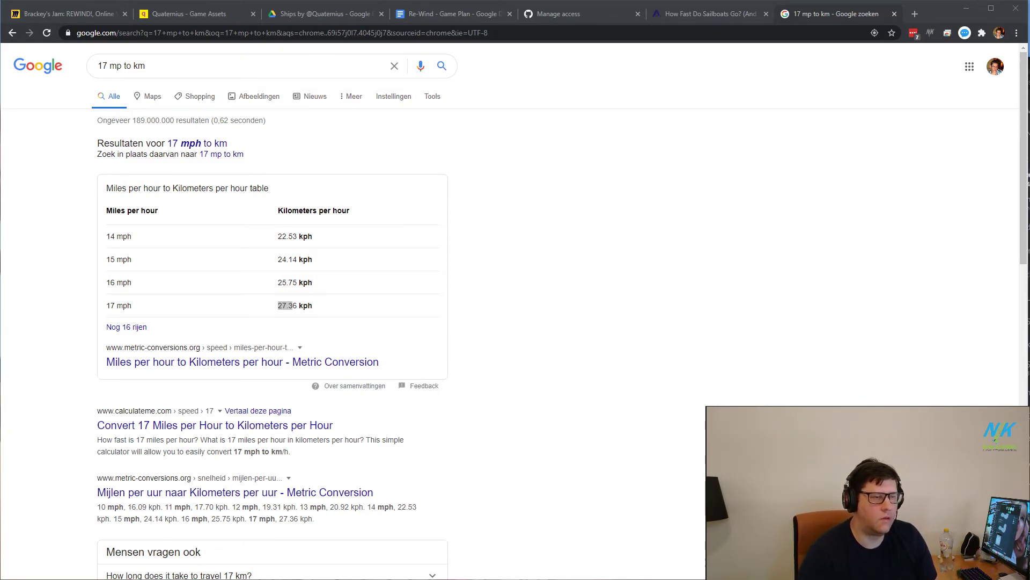
{"action": "mouse_move", "coordinate": [1027, 230]}
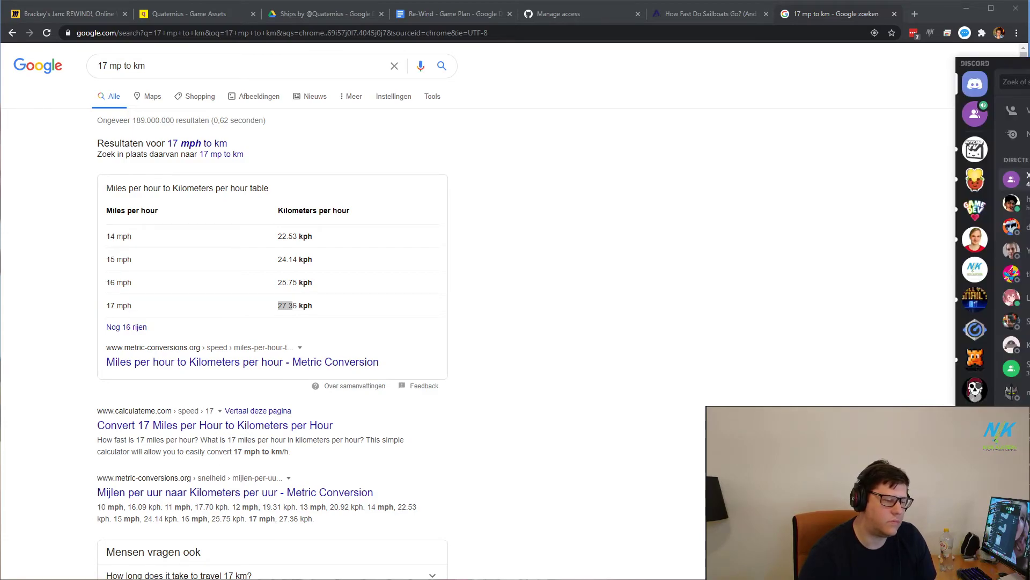
{"action": "left_click", "coordinate": [681, 377]}
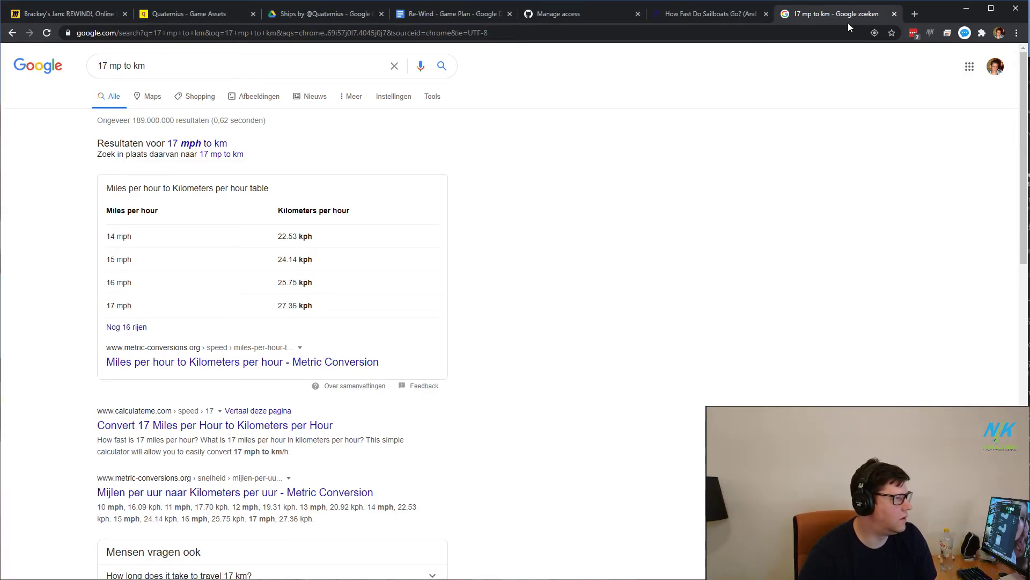
Step: Close the conversion search, sailboat article, Quaternius assets and Ships Drive tabs
{"action": "left_click", "coordinate": [894, 15]}
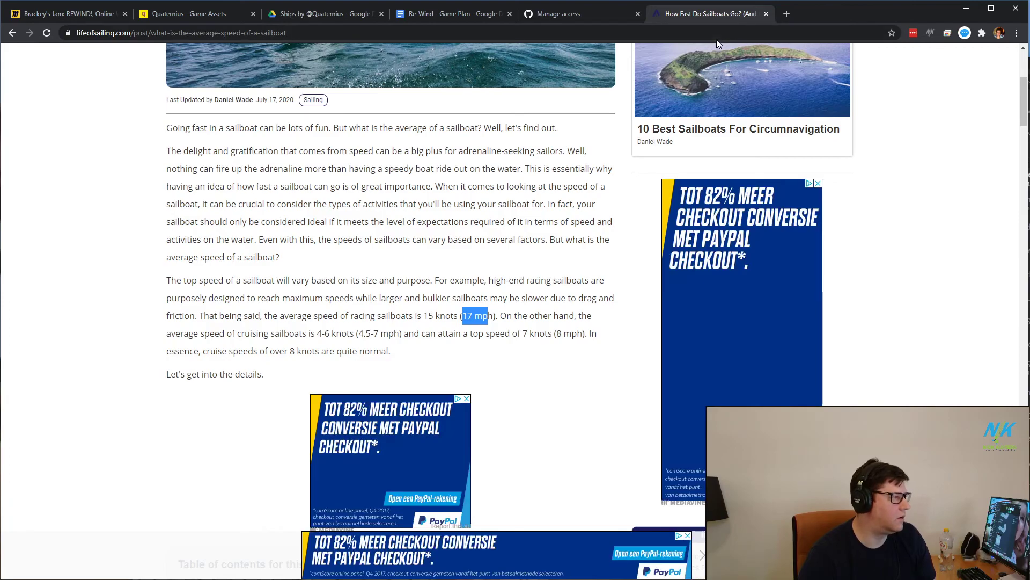
{"action": "left_click", "coordinate": [766, 14]}
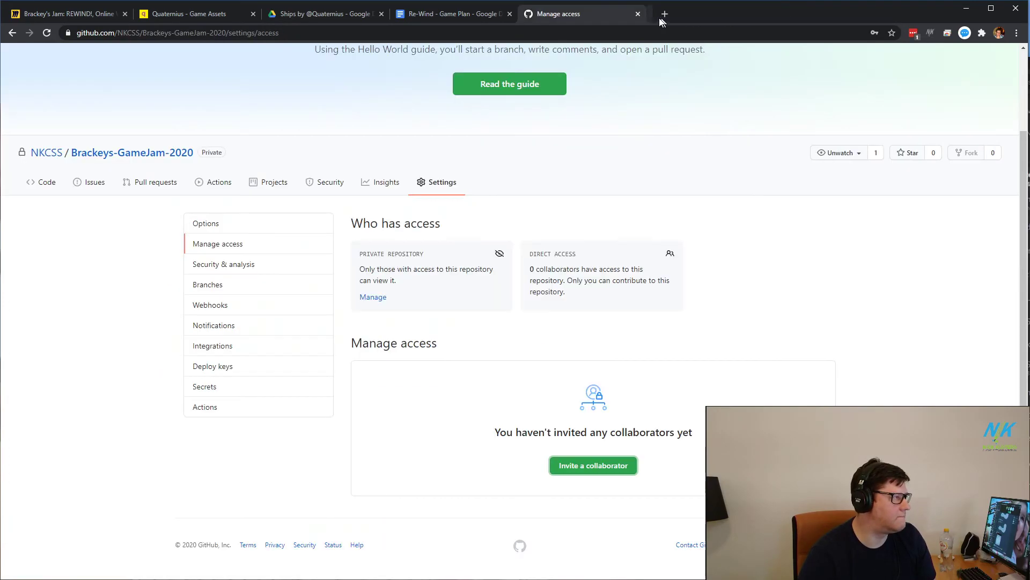
{"action": "left_click", "coordinate": [418, 15]}
{"action": "left_click", "coordinate": [307, 17]}
{"action": "left_click", "coordinate": [230, 15]}
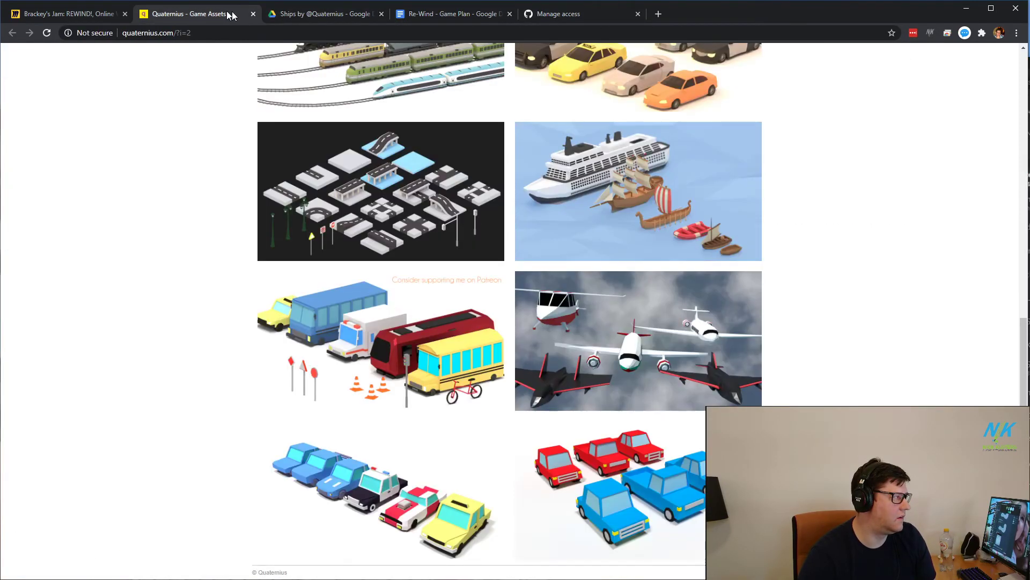
{"action": "left_click", "coordinate": [293, 15]}
{"action": "left_click", "coordinate": [253, 14]}
{"action": "left_click", "coordinate": [254, 14]}
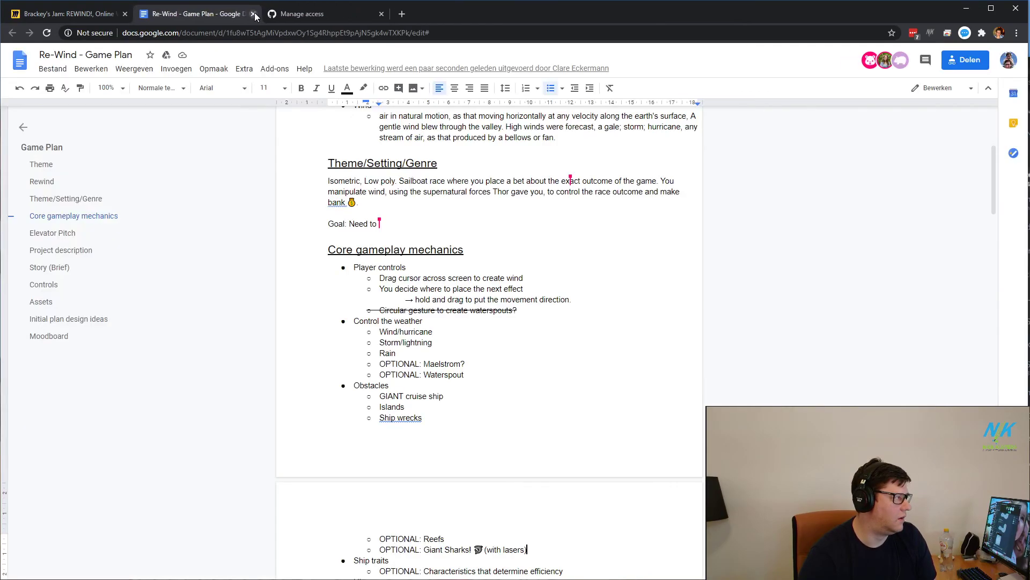
Step: Close the repository access tab and enlarge Discord's shared 'A jolle' sailboat screenshot
{"action": "left_click", "coordinate": [302, 18]}
{"action": "left_click", "coordinate": [381, 14]}
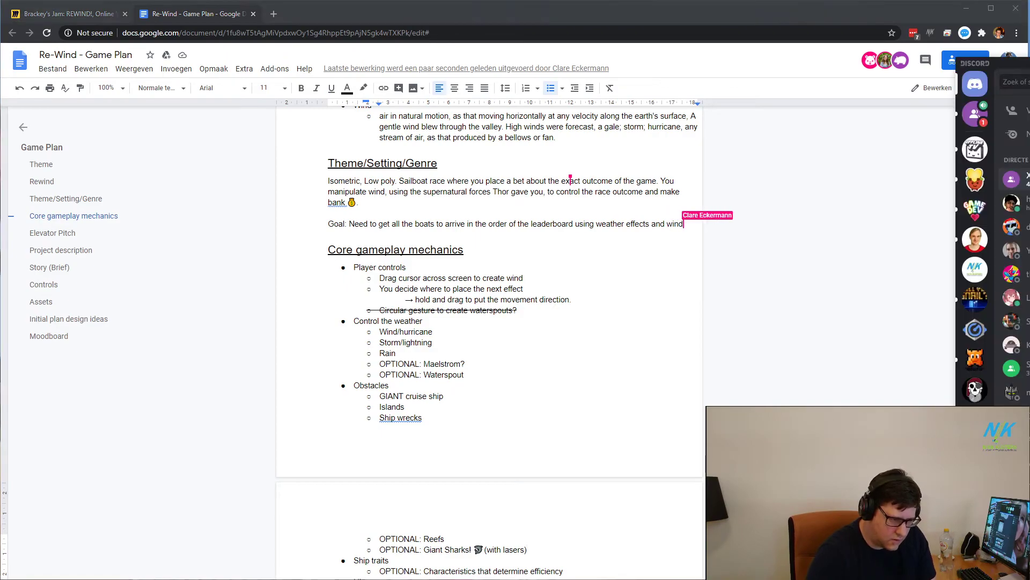
{"action": "left_click_drag", "start_coordinate": [993, 63], "coordinate": [269, 5]}
{"action": "left_click", "coordinate": [534, 398]}
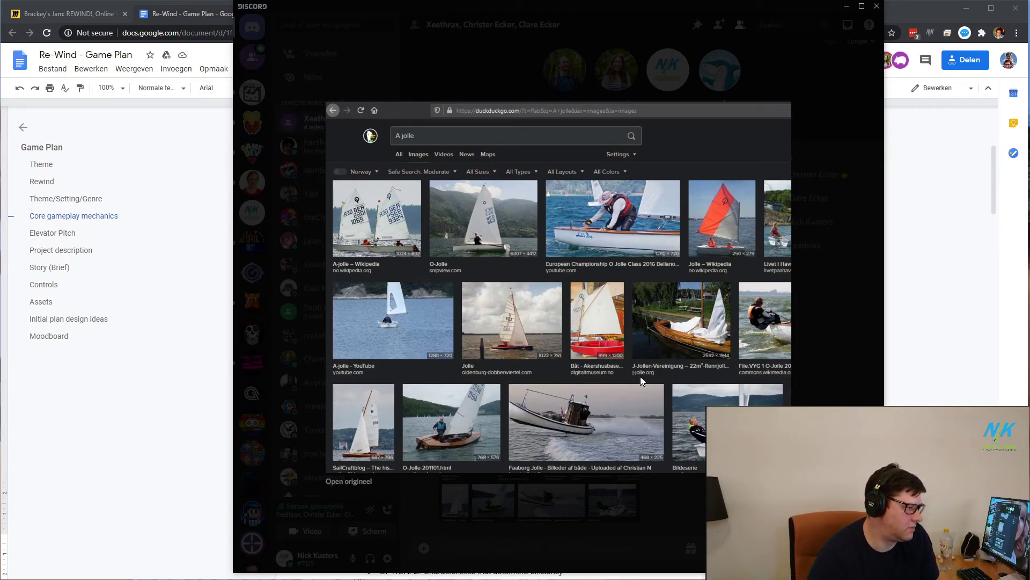
Step: Close the enlarged sailboat screenshot and minimize Discord to return to the game plan
{"action": "left_click", "coordinate": [833, 350]}
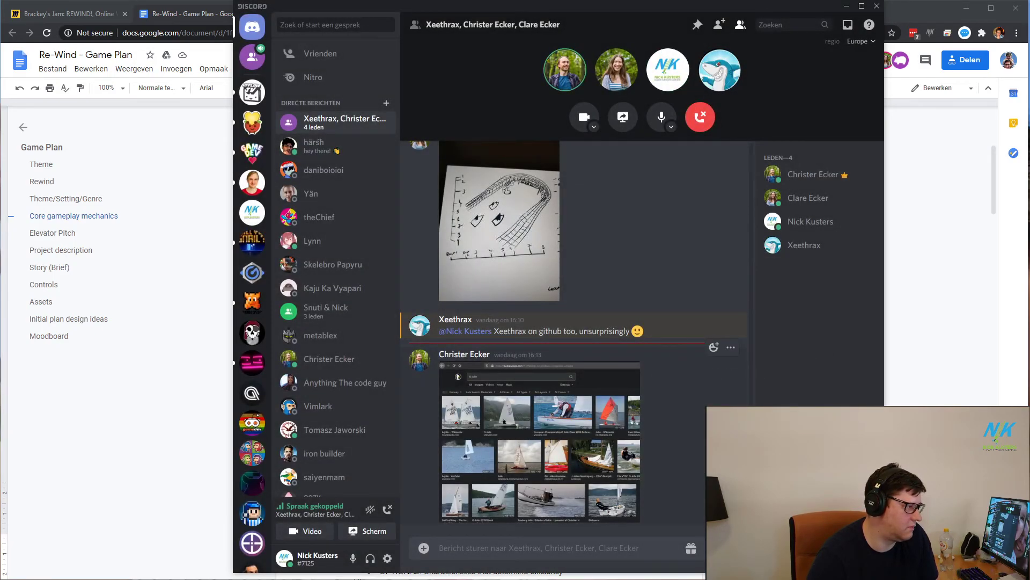
{"action": "left_click", "coordinate": [847, 6]}
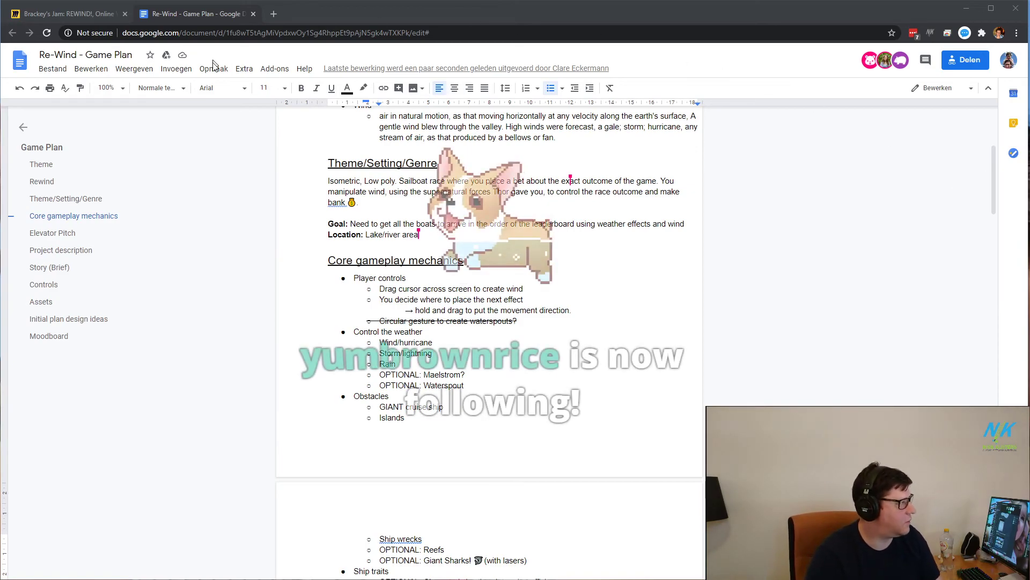
Step: Check the Brackey's Jam: REWIND! Miro board, then return to the game plan document
{"action": "left_click", "coordinate": [73, 12]}
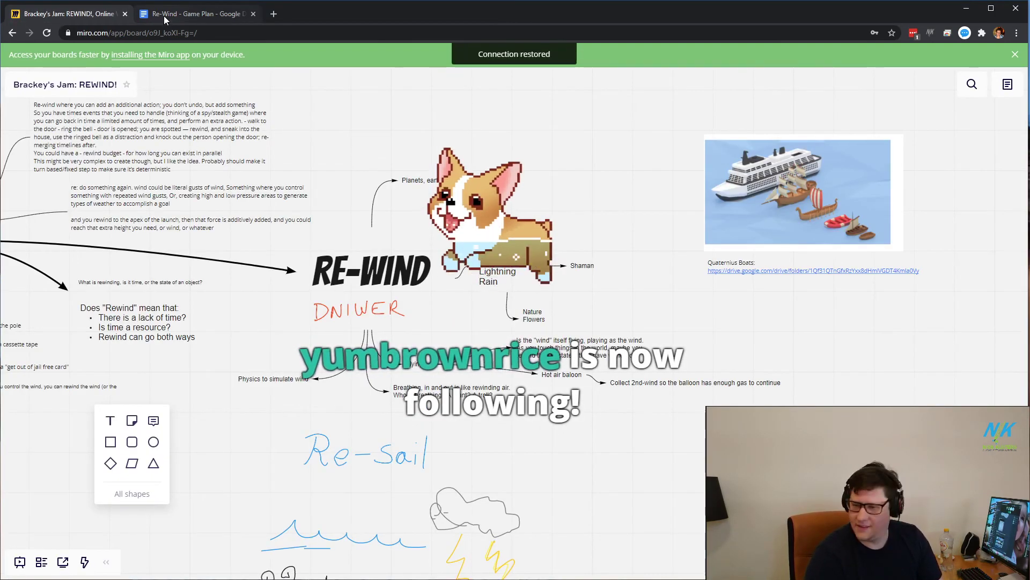
{"action": "left_click", "coordinate": [198, 14]}
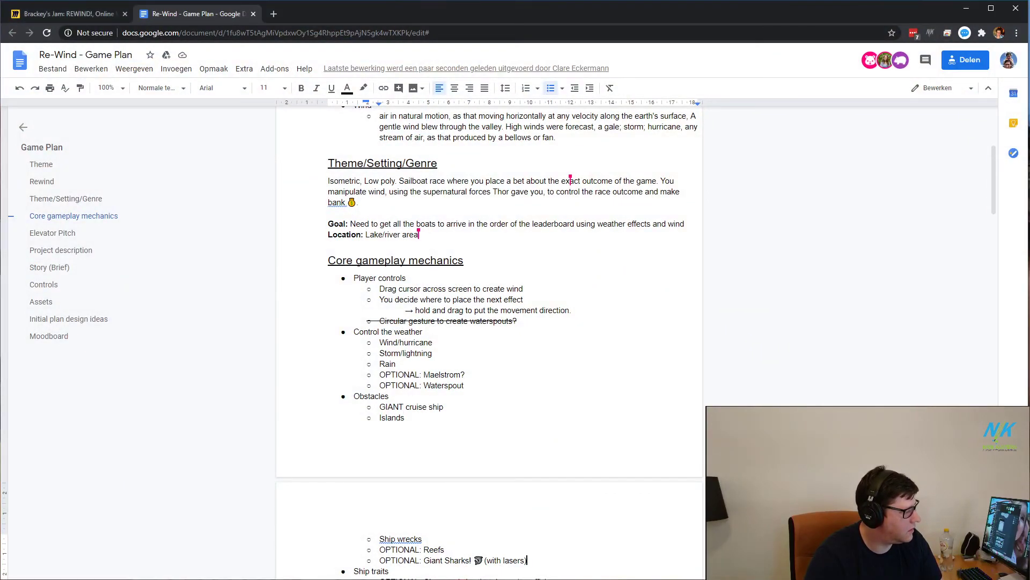
Step: Open github.com in a separate Chrome window and place it over the Game Plan document
{"action": "left_click", "coordinate": [274, 14]}
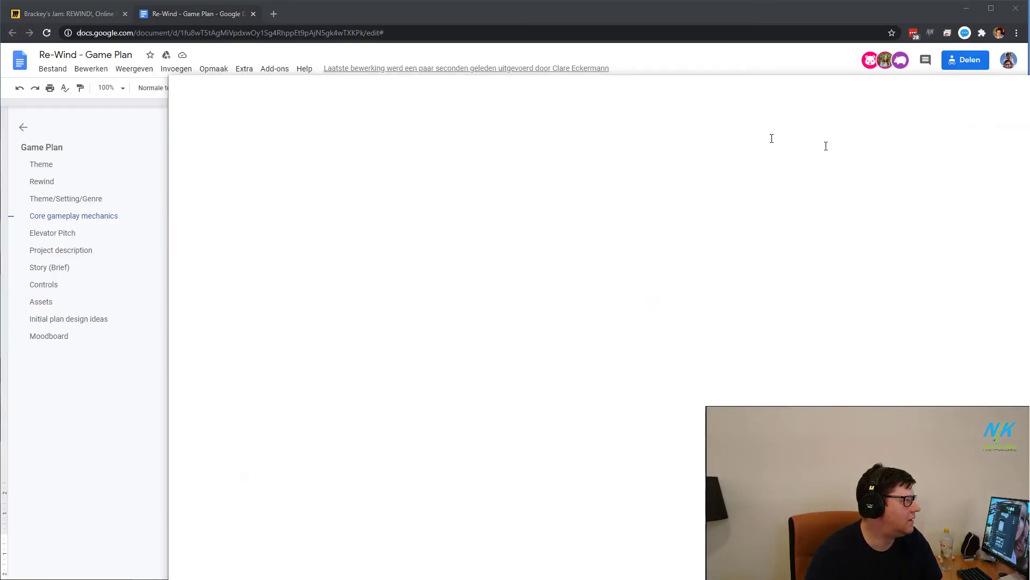
{"action": "left_click_drag", "start_coordinate": [771, 138], "coordinate": [1029, 166]}
{"action": "type", "text": "f"}
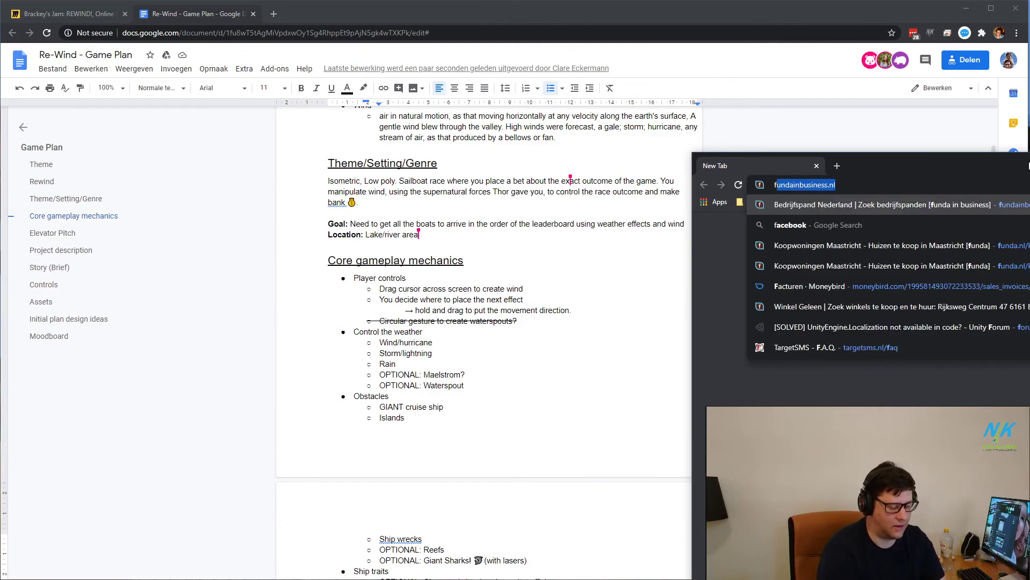
{"action": "key", "text": "BackSpace"}
{"action": "key", "text": "BackSpace"}
{"action": "type", "text": "g"}
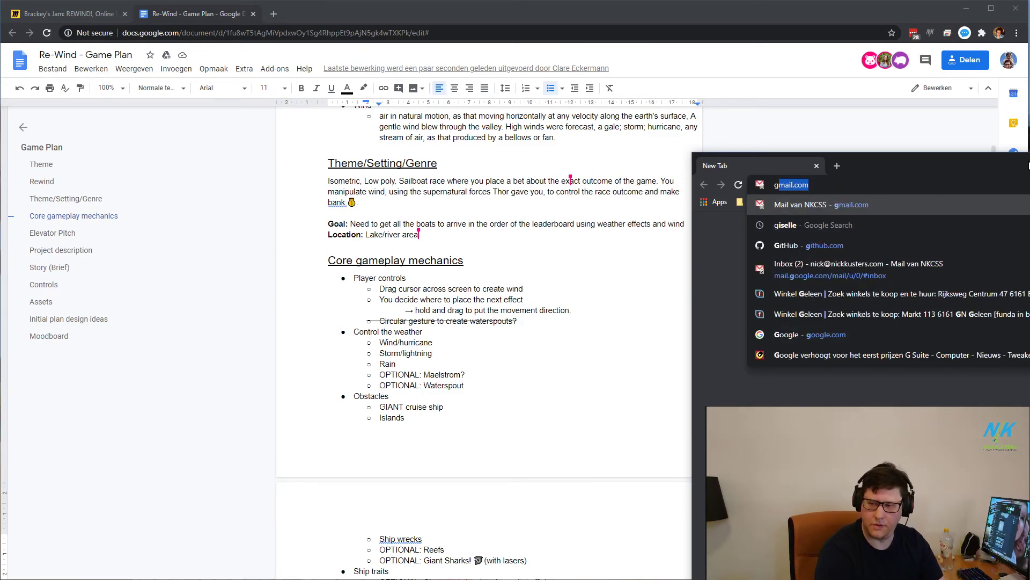
{"action": "type", "text": "i"}
{"action": "key", "text": "Return"}
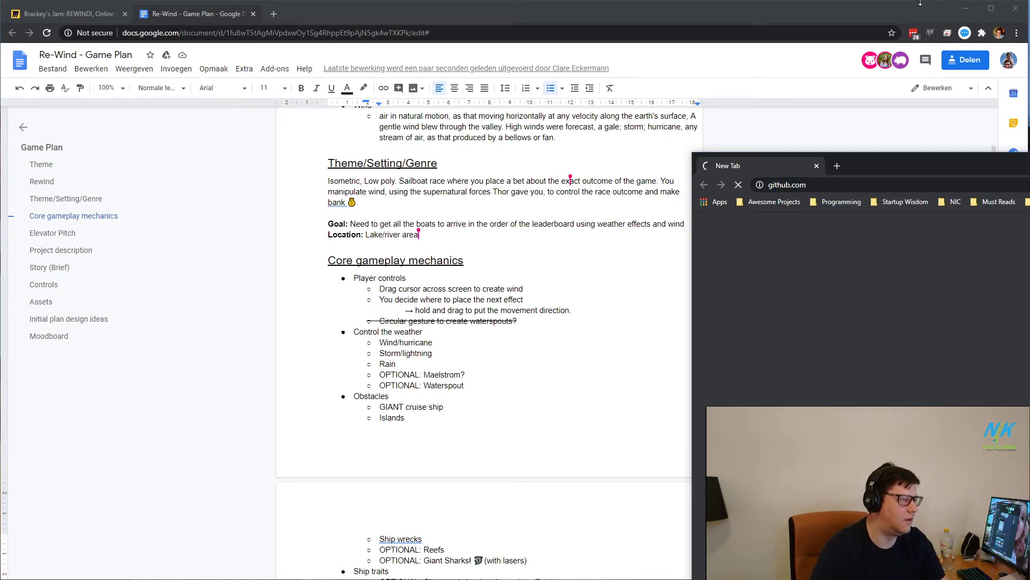
{"action": "left_click_drag", "start_coordinate": [886, 161], "coordinate": [1029, 204]}
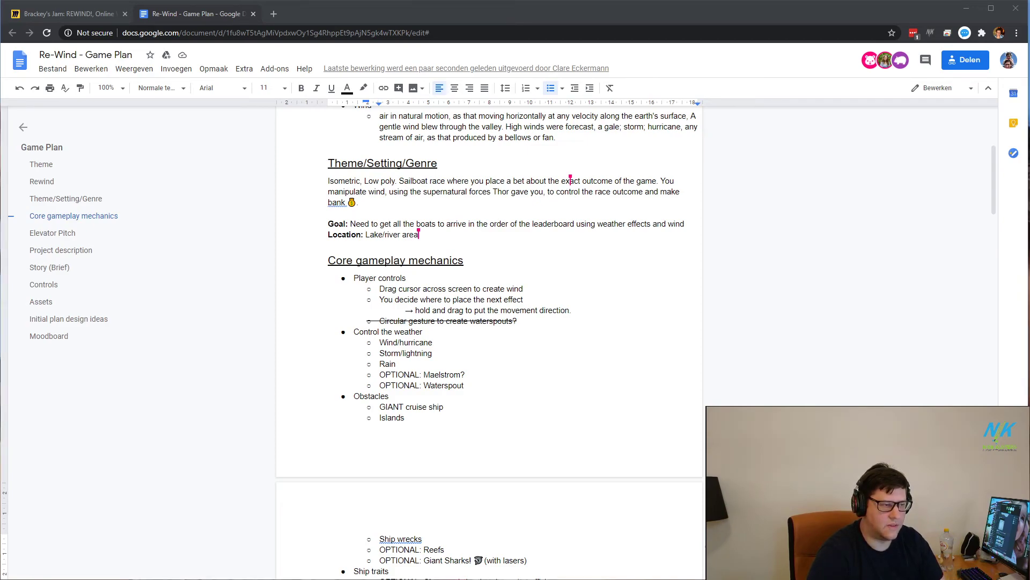
{"action": "left_click_drag", "start_coordinate": [1029, 54], "coordinate": [477, 63]}
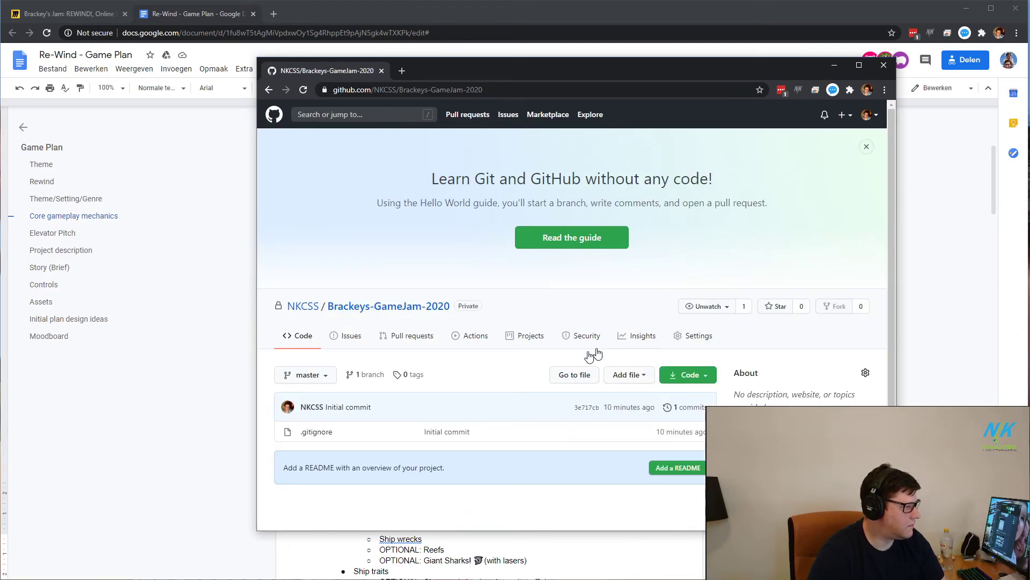
Step: Open the Brackeys-GameJam-2020 repository's Settings and its Manage access page
{"action": "left_click", "coordinate": [690, 343]}
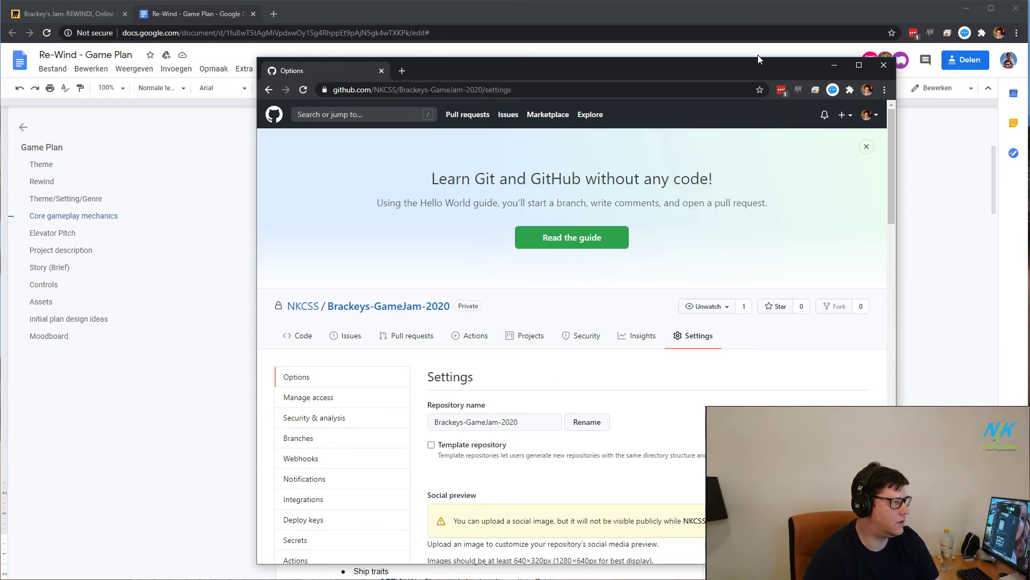
{"action": "left_click_drag", "start_coordinate": [758, 56], "coordinate": [758, 5]}
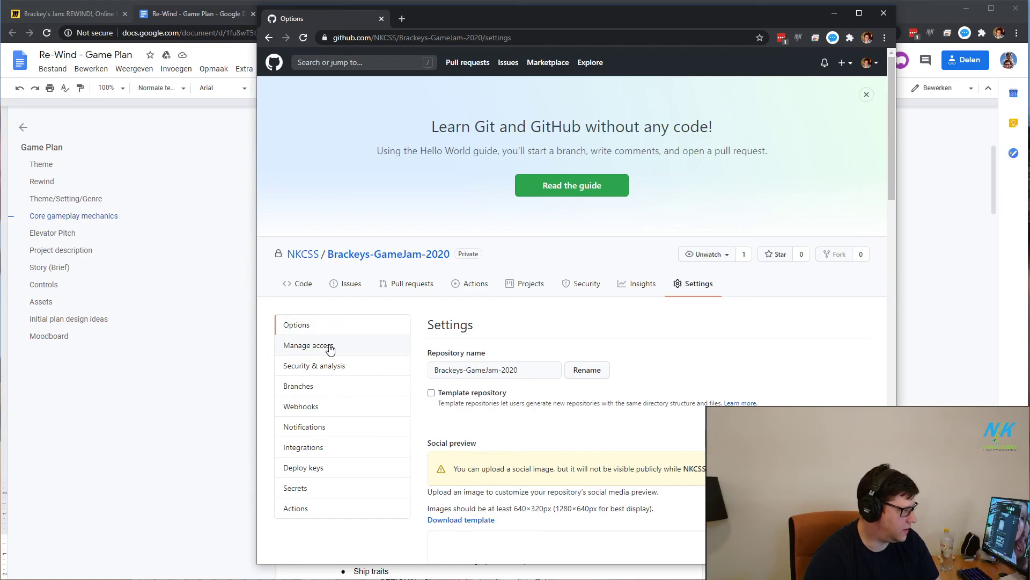
{"action": "left_click", "coordinate": [311, 348]}
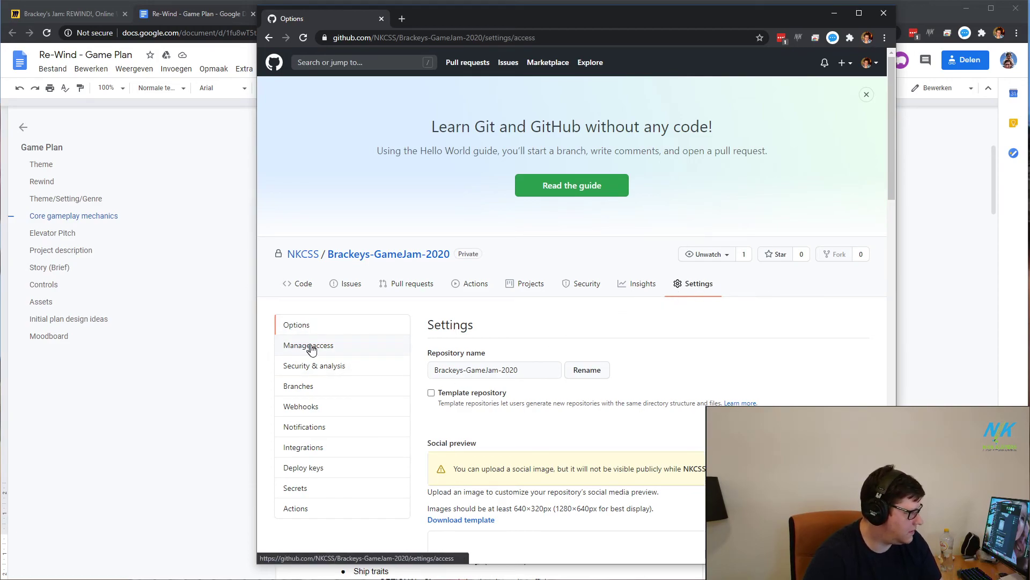
{"action": "scroll", "coordinate": [579, 443], "scroll_direction": "down", "scroll_amount": 2}
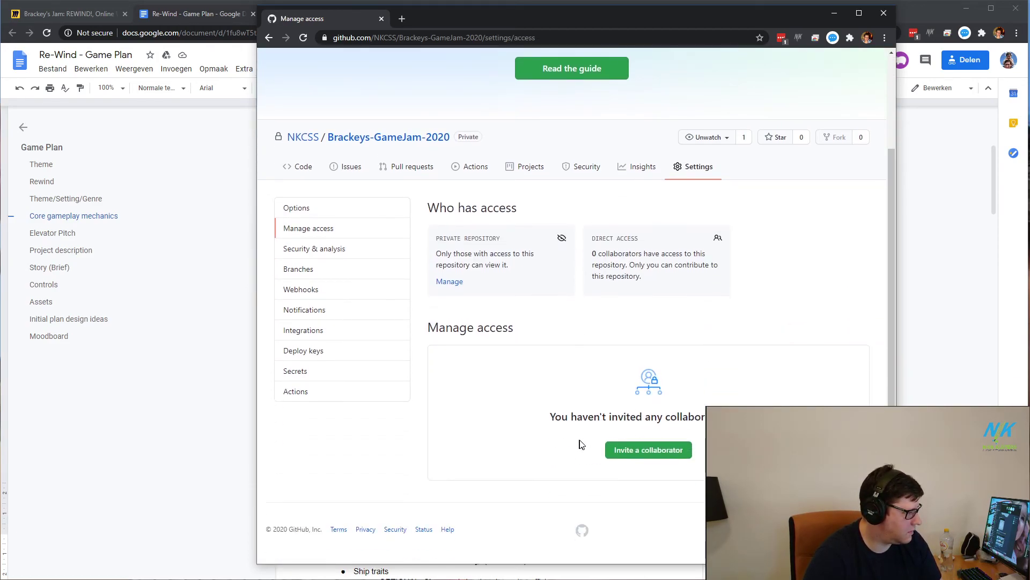
Step: Invite the team member's GitHub account as a collaborator on Brackeys-GameJam-2020
{"action": "left_click", "coordinate": [663, 450]}
{"action": "type", "text": "ecker00"}
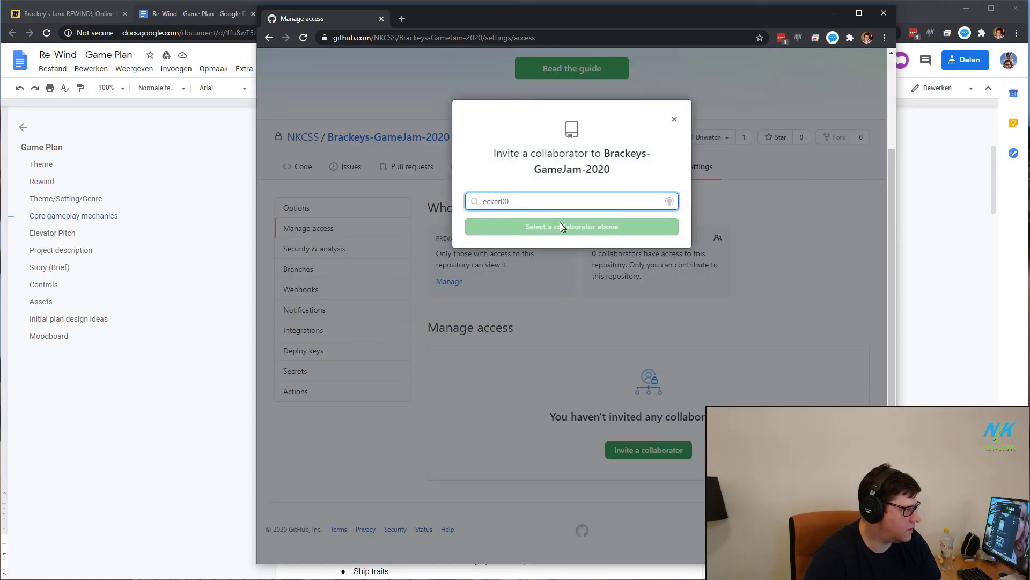
{"action": "left_click", "coordinate": [559, 232]}
{"action": "left_click", "coordinate": [578, 257]}
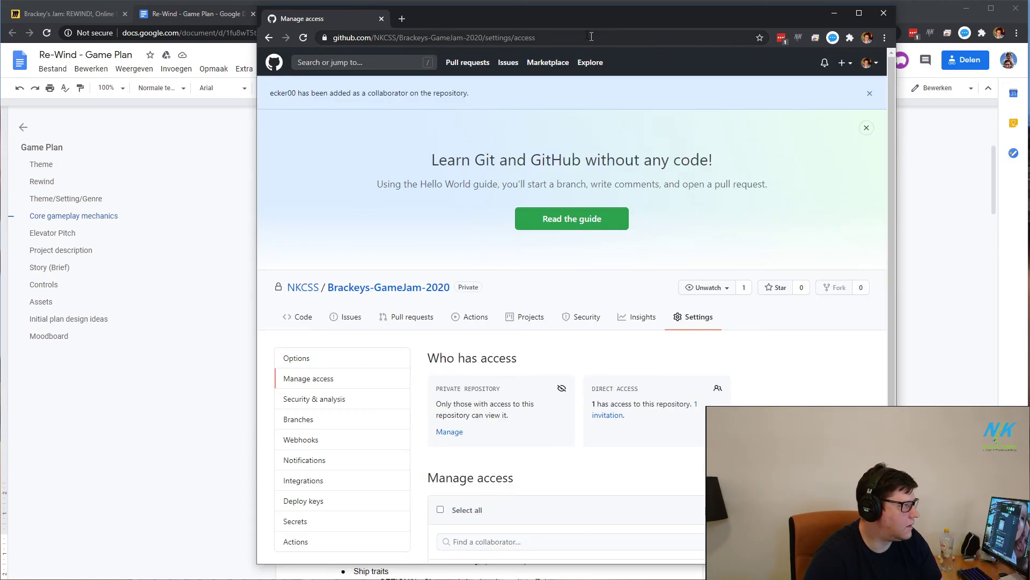
{"action": "left_click_drag", "start_coordinate": [585, 23], "coordinate": [849, 176]}
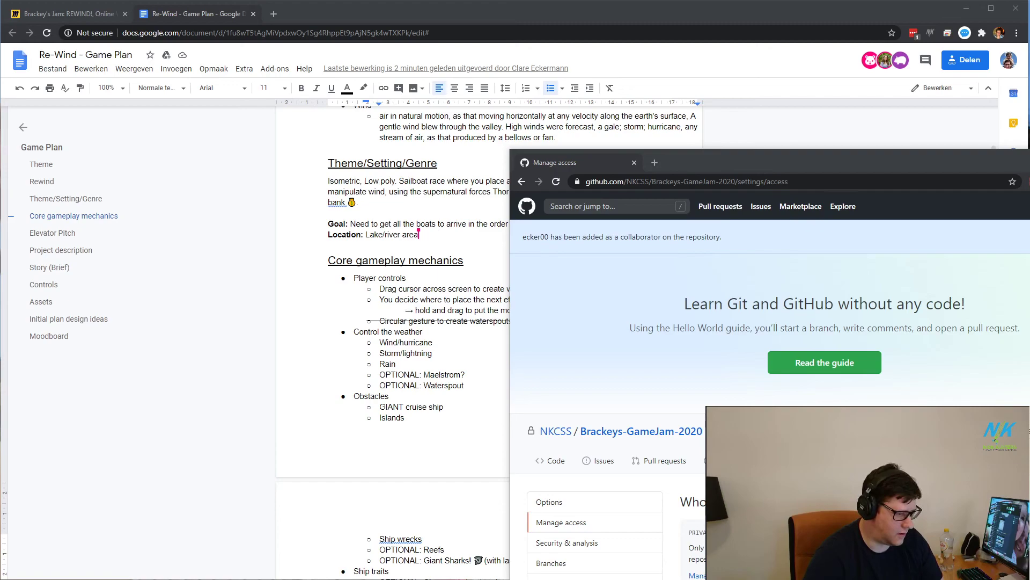
Step: Start inviting a second collaborator, check the access list, and return to the game plan
{"action": "left_click", "coordinate": [914, 537]}
{"action": "key", "text": "alt+Tab"}
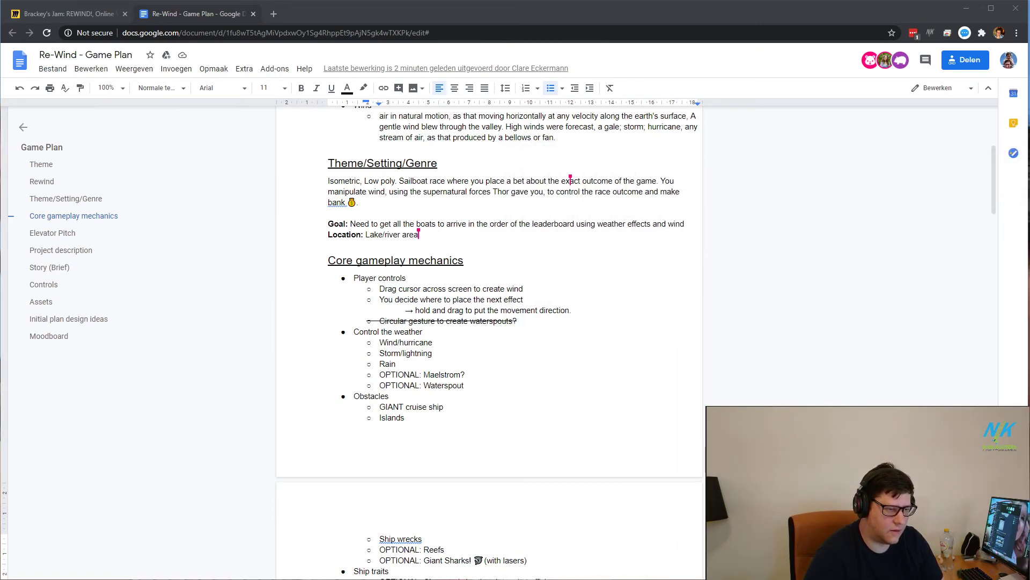
{"action": "key", "text": "alt+Tab"}
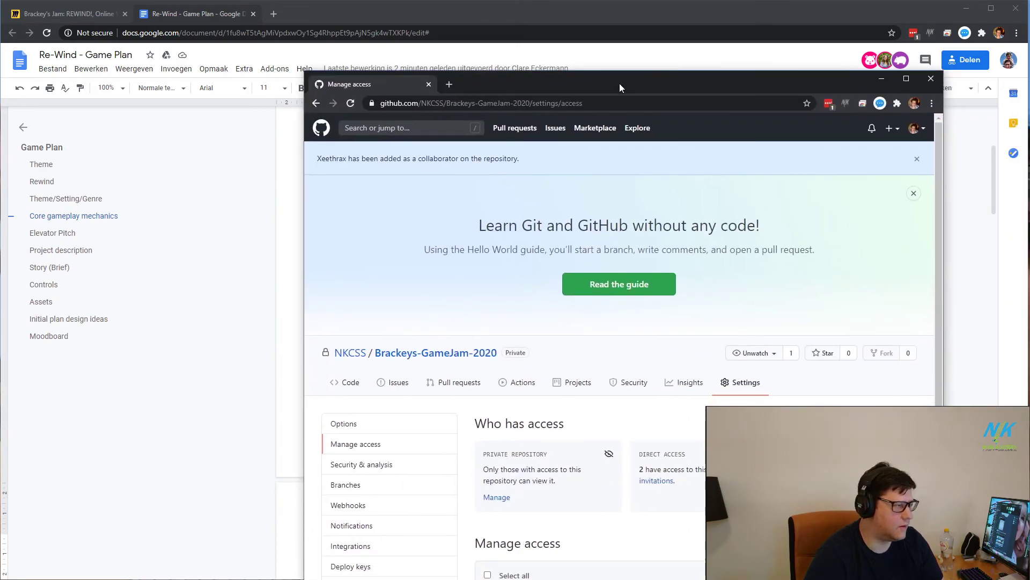
{"action": "scroll", "coordinate": [666, 457], "scroll_direction": "down", "scroll_amount": 3}
{"action": "scroll", "coordinate": [666, 456], "scroll_direction": "up", "scroll_amount": 3}
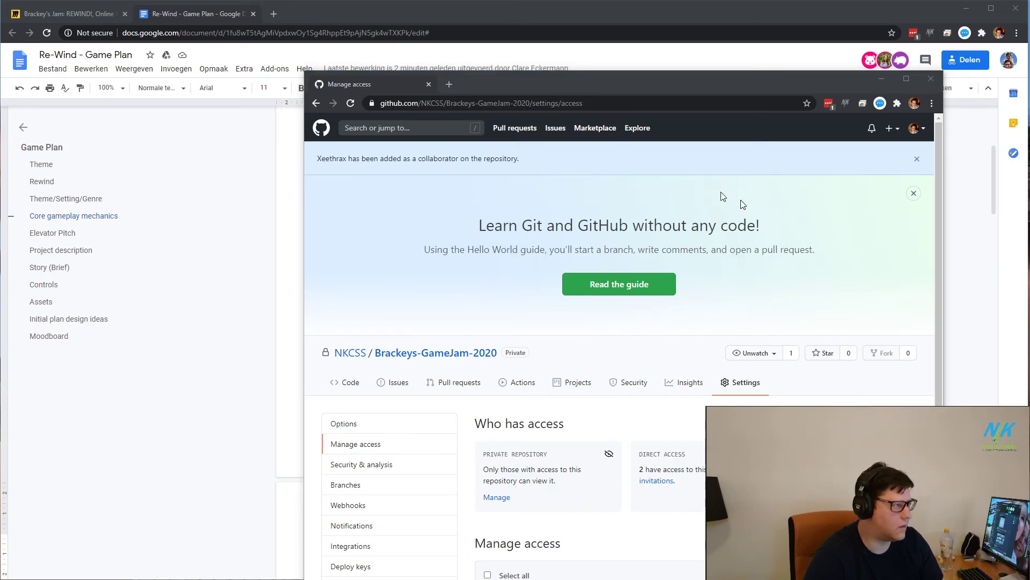
{"action": "key", "text": "alt+Tab"}
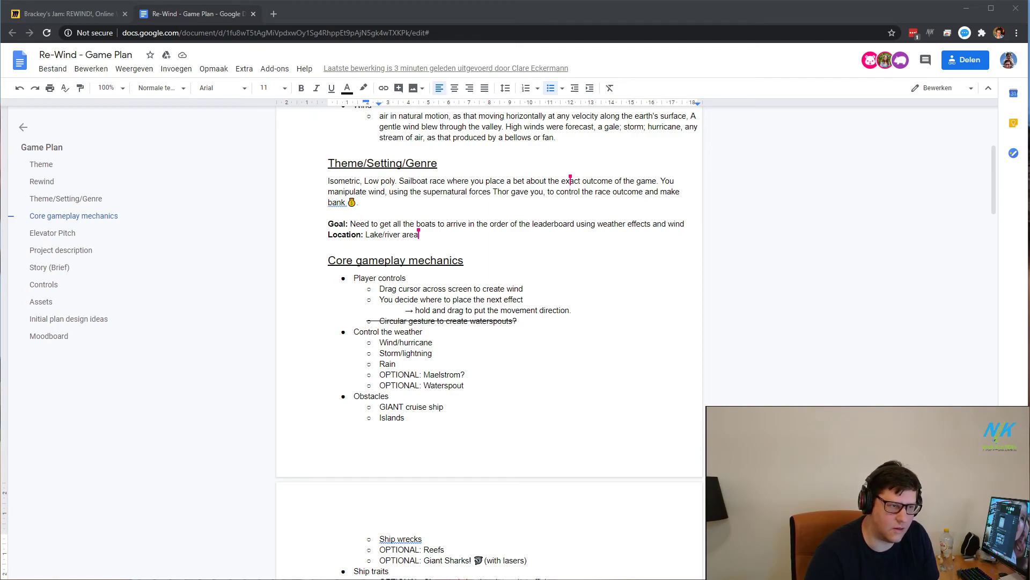
Step: Check that the GitHub collaborator list shows three people with access, then move the window away
{"action": "left_click_drag", "start_coordinate": [1029, 102], "coordinate": [679, 101]}
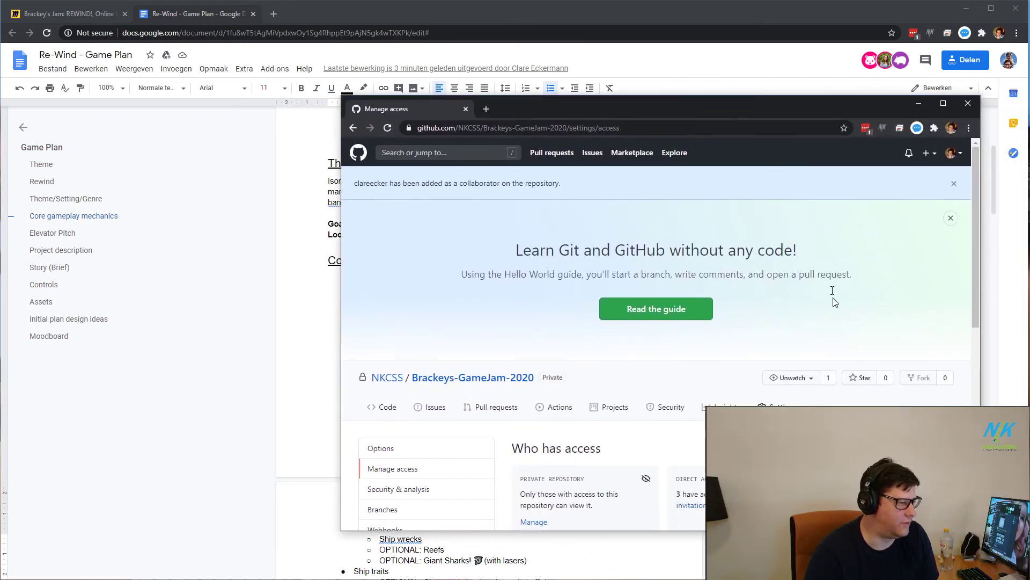
{"action": "left_click", "coordinate": [953, 184]}
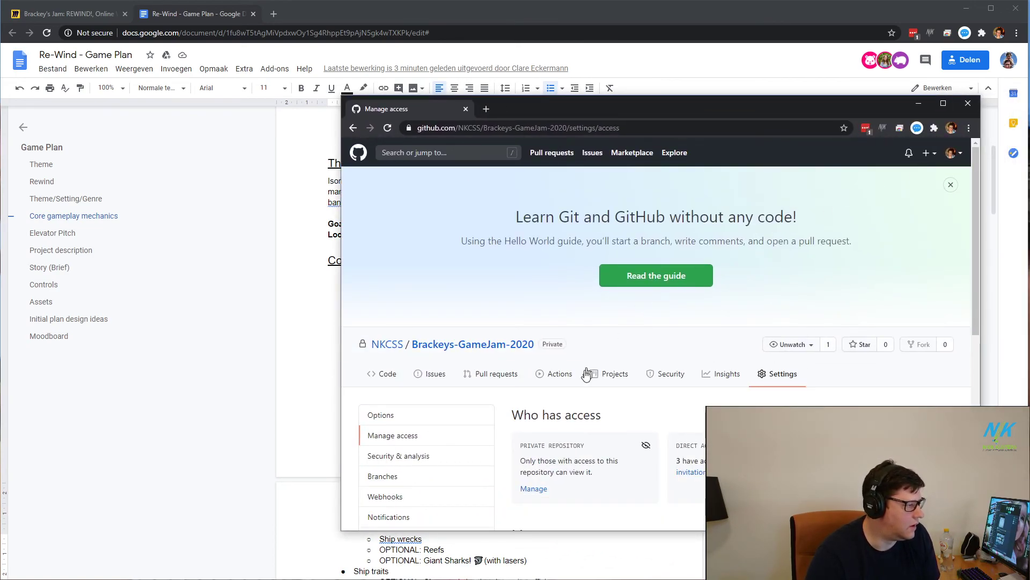
{"action": "scroll", "coordinate": [588, 375], "scroll_direction": "down", "scroll_amount": 5}
{"action": "scroll", "coordinate": [606, 284], "scroll_direction": "up", "scroll_amount": 3}
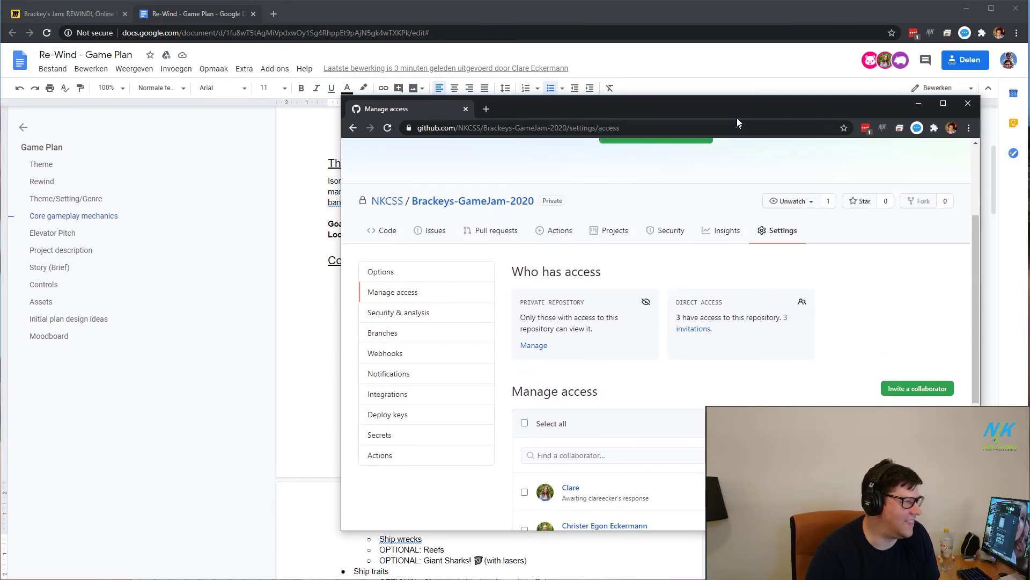
{"action": "left_click_drag", "start_coordinate": [736, 110], "coordinate": [939, 483]}
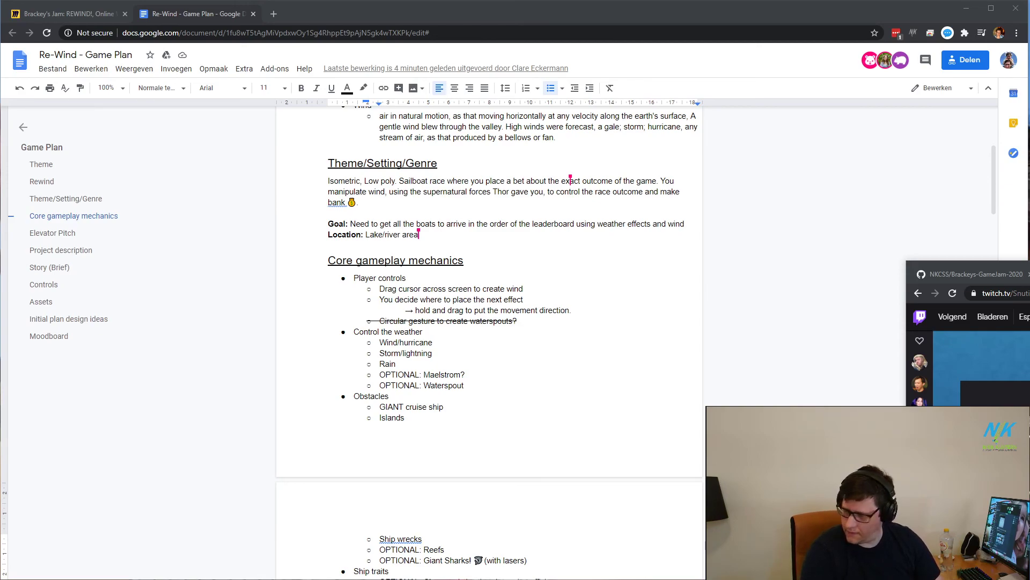
Step: Leave the GitHub browser window and bring the Re-Wind Game Plan document back in front
{"action": "key", "text": "ctrl+Tab"}
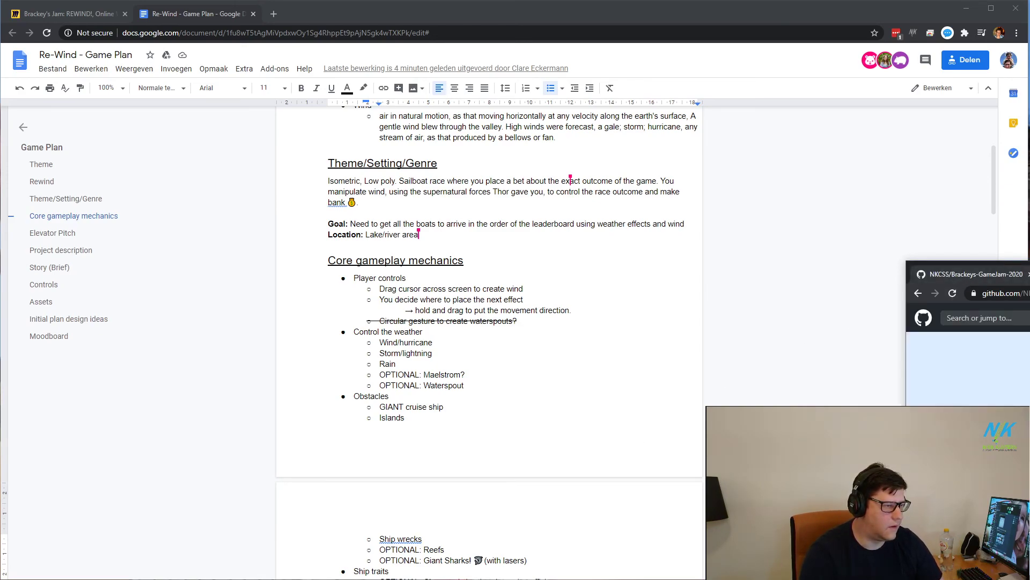
{"action": "key", "text": "alt+Tab"}
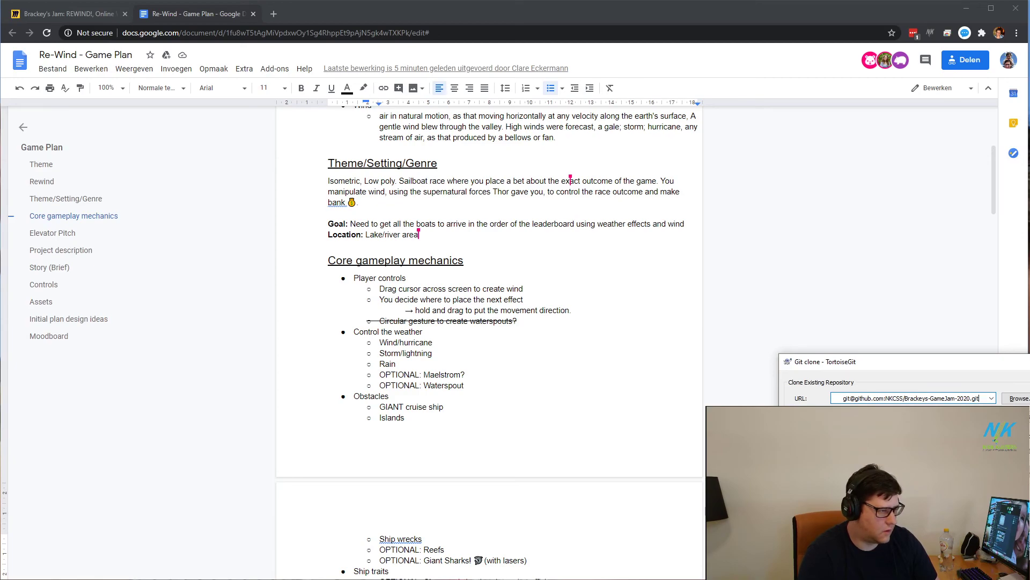
Step: Dismiss the failed SSH clone errors and retry cloning from the repository's HTTPS address
{"action": "key", "text": "Return"}
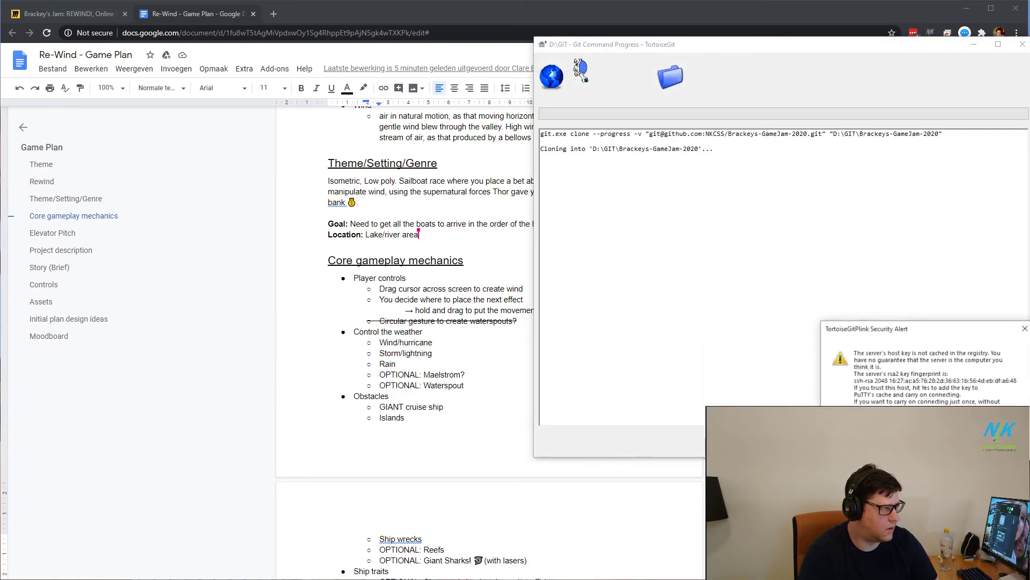
{"action": "key", "text": "Return"}
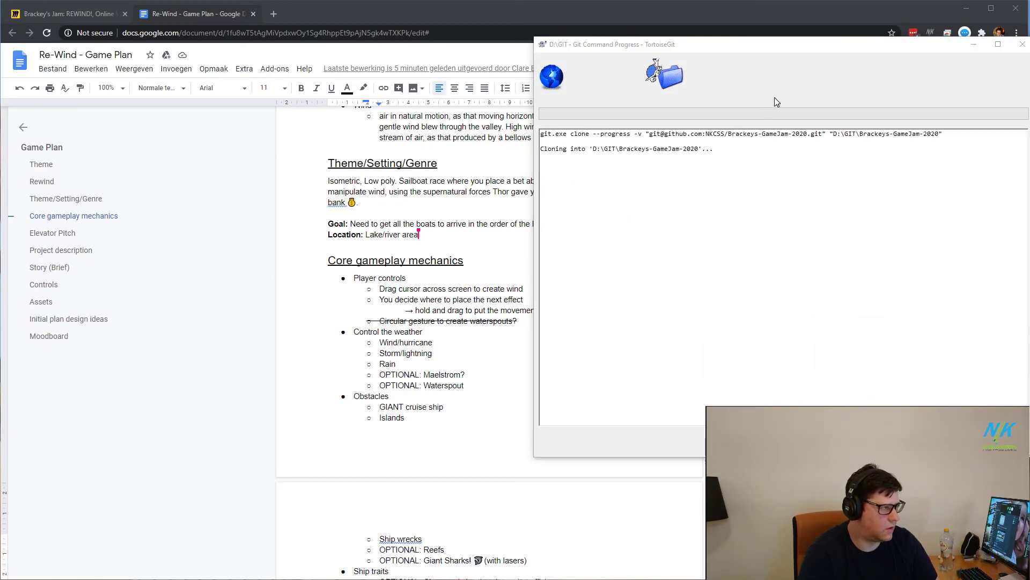
{"action": "key", "text": "Return"}
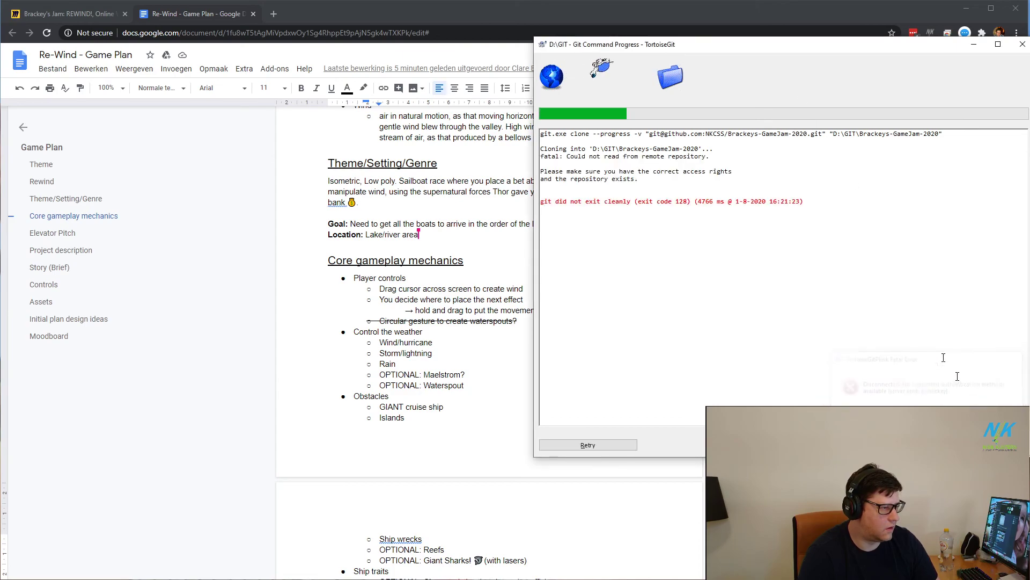
{"action": "left_click_drag", "start_coordinate": [764, 45], "coordinate": [1029, 92]}
{"action": "key", "text": "Escape"}
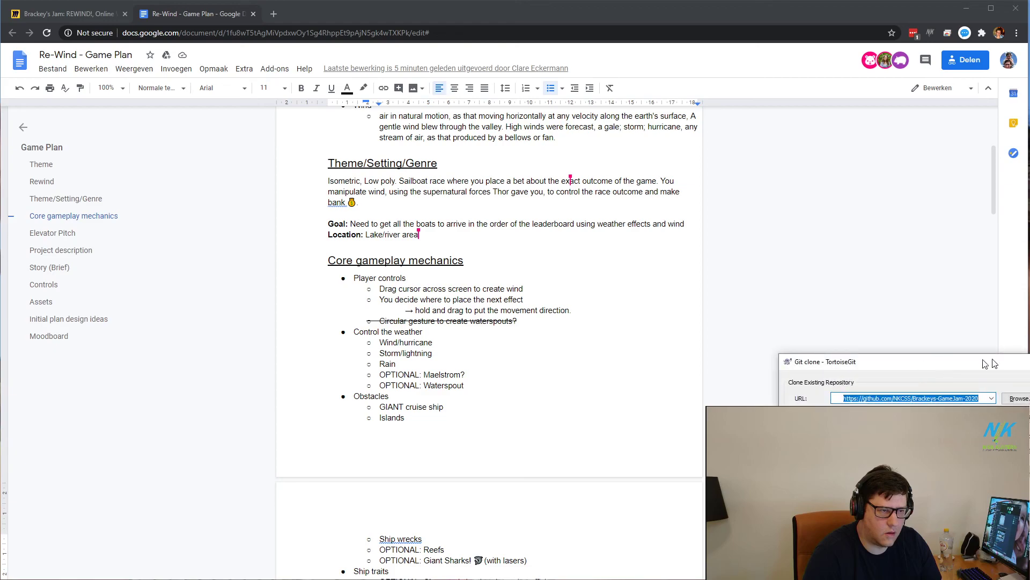
{"action": "left_click_drag", "start_coordinate": [992, 363], "coordinate": [1029, 343]}
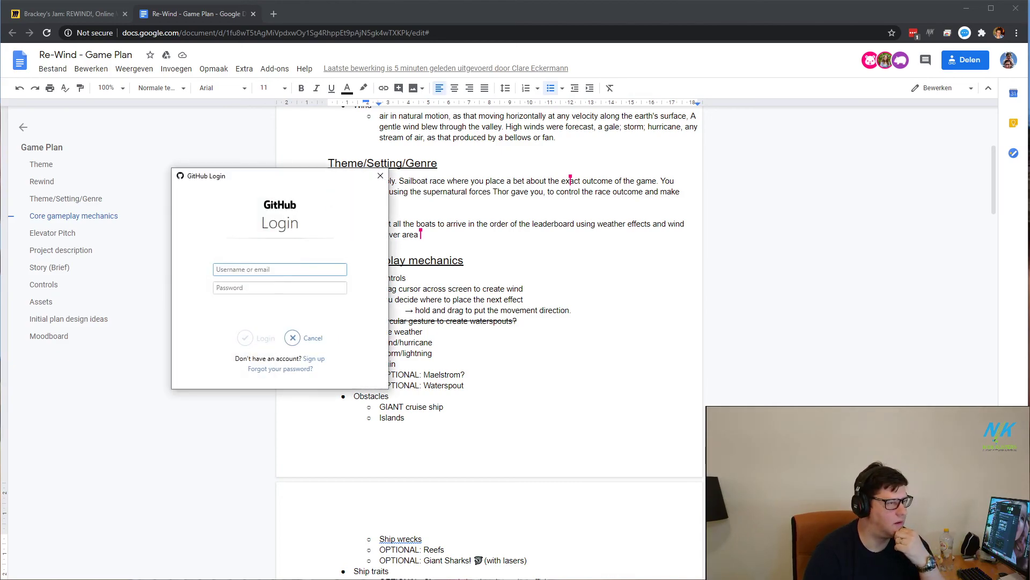
Step: Enter the GitHub username and password to finish cloning into D:\GIT\Brackeys-GameJam-2020
{"action": "left_click_drag", "start_coordinate": [275, 178], "coordinate": [1029, 254]}
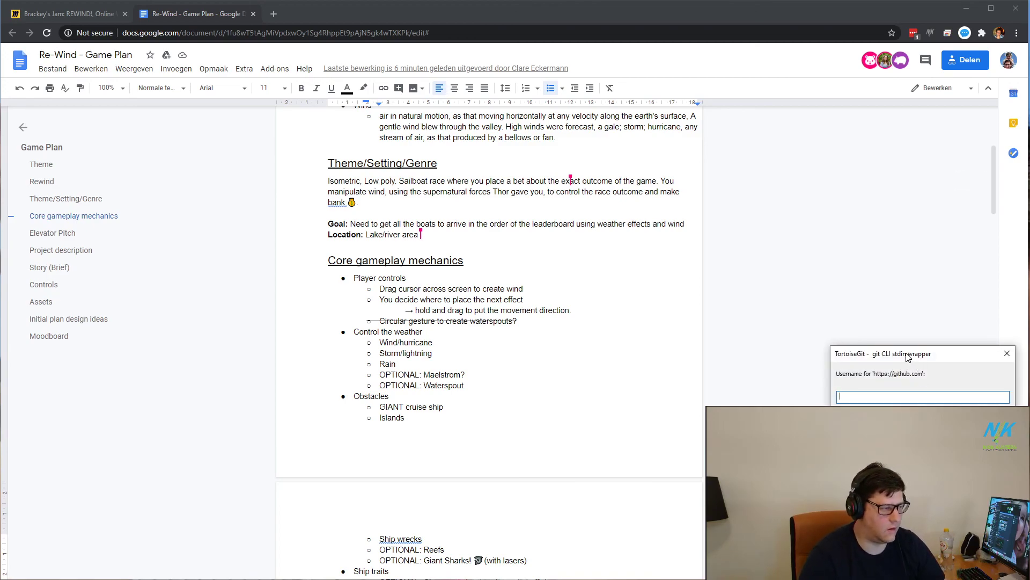
{"action": "key", "text": "Escape"}
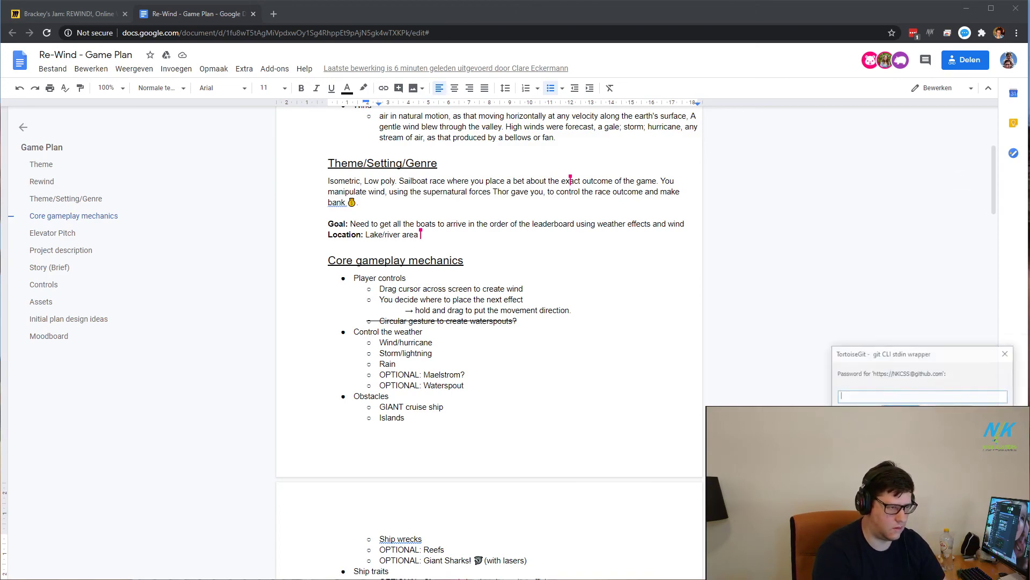
{"action": "key", "text": "Escape"}
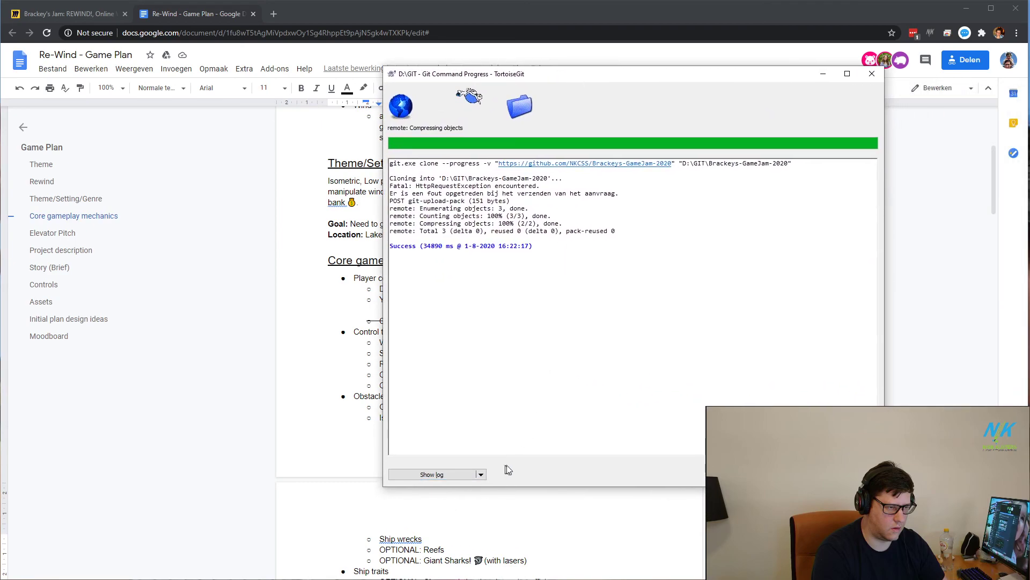
{"action": "key", "text": "Escape"}
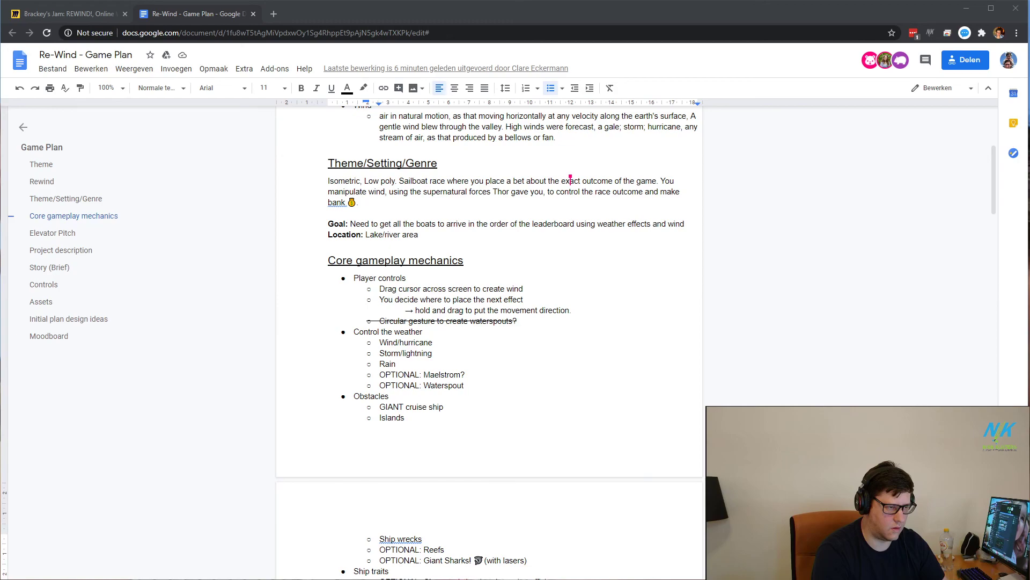
Step: Open the cloned D:\GIT\Brackeys-GameJam-2020 folder in File Explorer
{"action": "key", "text": "super+e"}
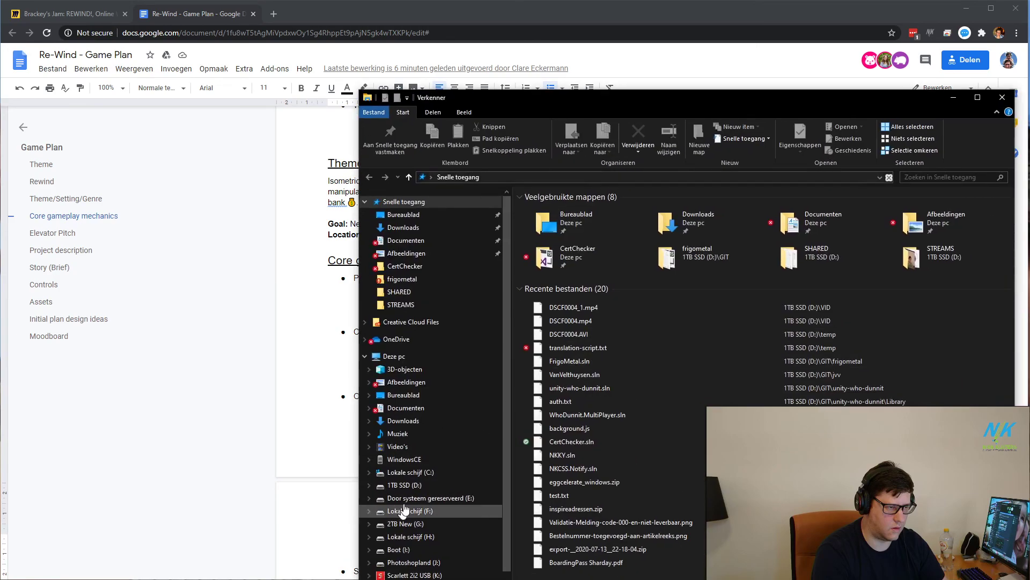
{"action": "left_click", "coordinate": [412, 486]}
{"action": "double_click", "coordinate": [546, 309]}
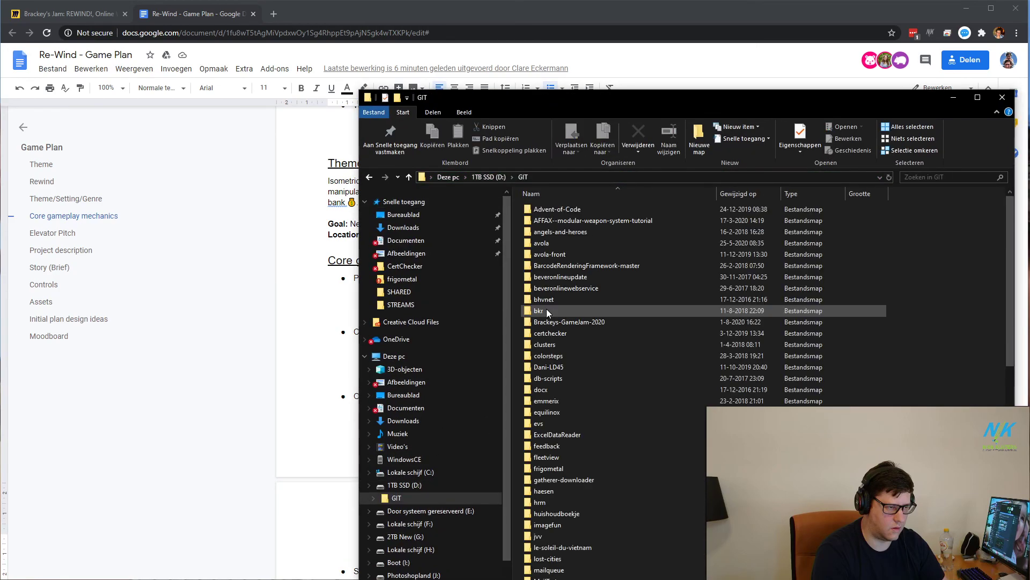
{"action": "type", "text": "br"}
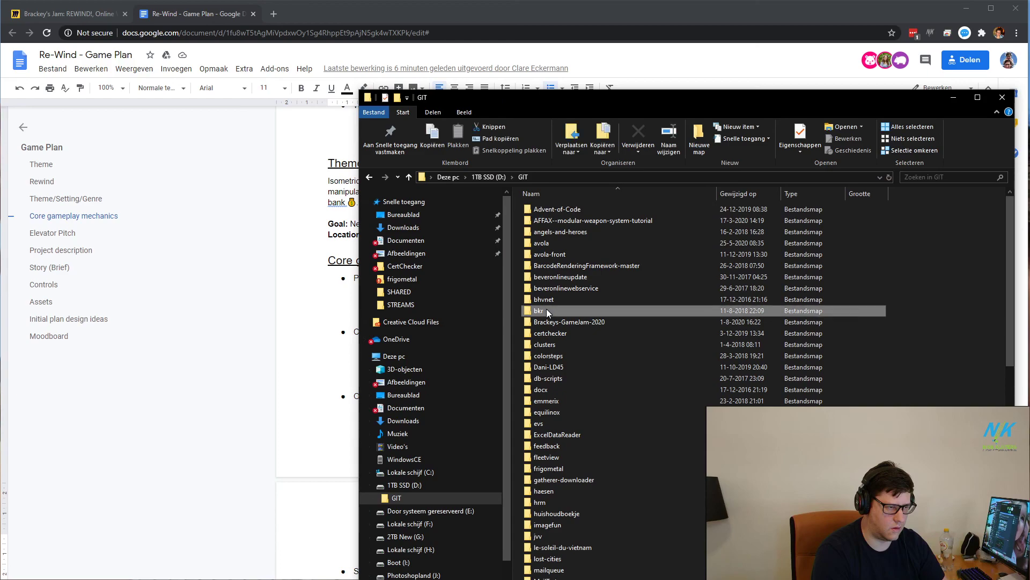
{"action": "double_click", "coordinate": [560, 320]}
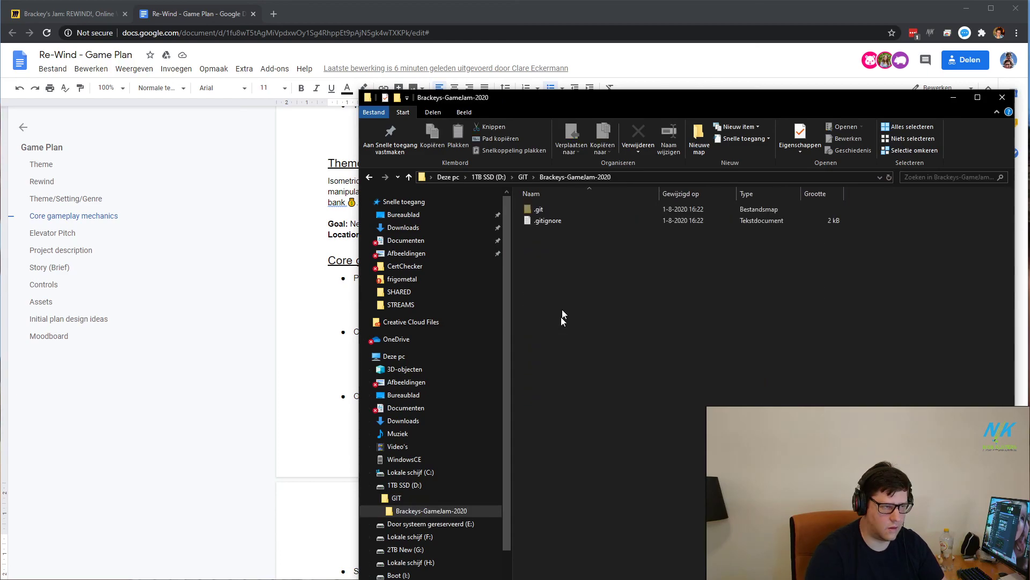
Step: Review the Unity .gitignore contents, then close it and the Explorer window
{"action": "left_click", "coordinate": [539, 222]}
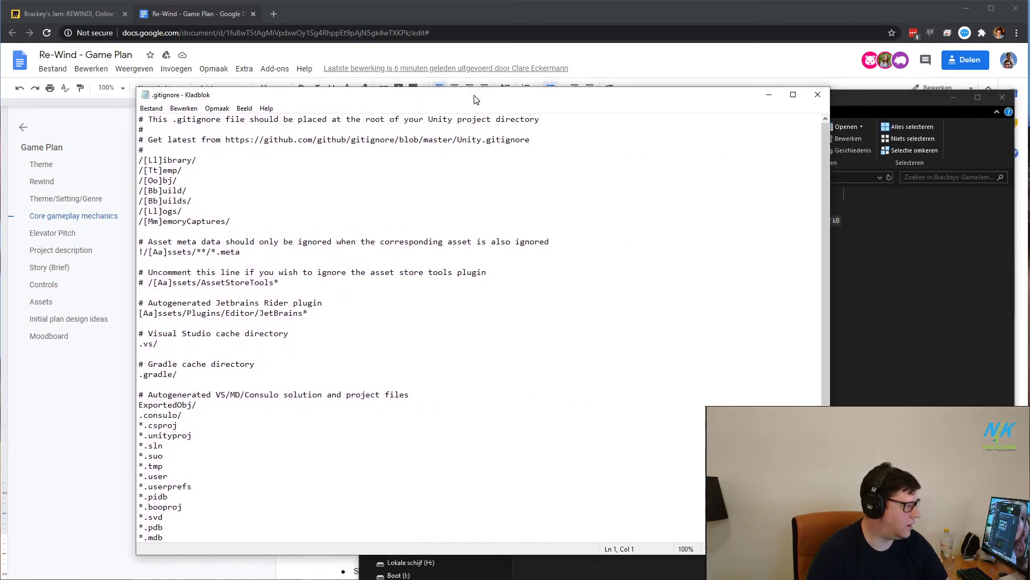
{"action": "scroll", "coordinate": [493, 266], "scroll_direction": "down", "scroll_amount": 5}
{"action": "scroll", "coordinate": [493, 267], "scroll_direction": "up", "scroll_amount": 7}
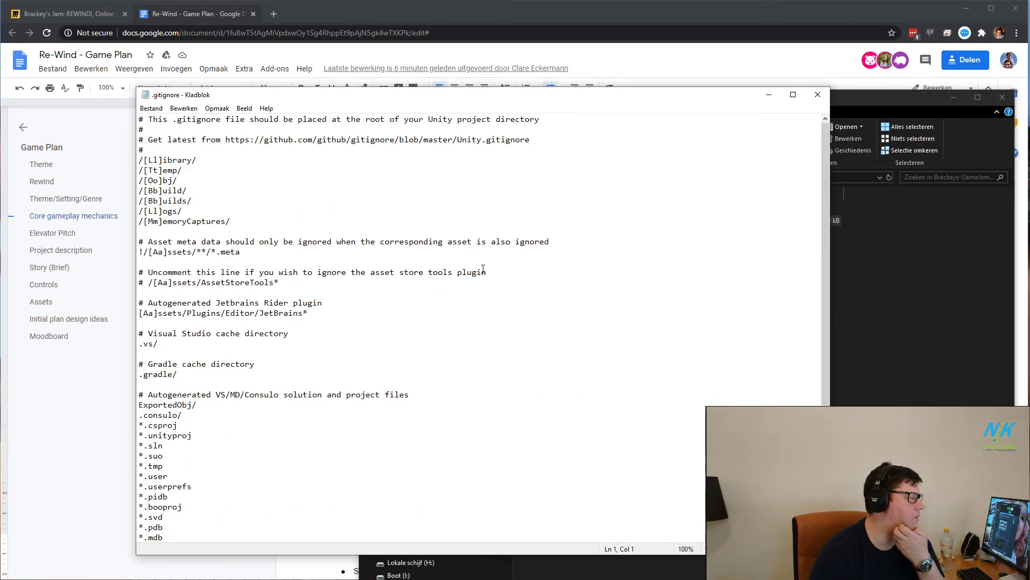
{"action": "left_click", "coordinate": [825, 101]}
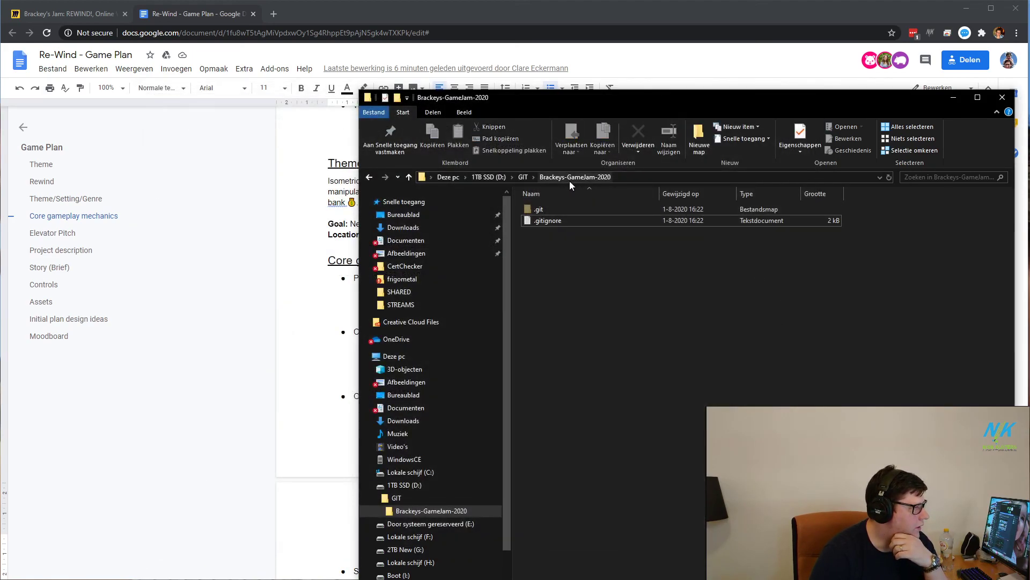
{"action": "left_click", "coordinate": [1003, 97]}
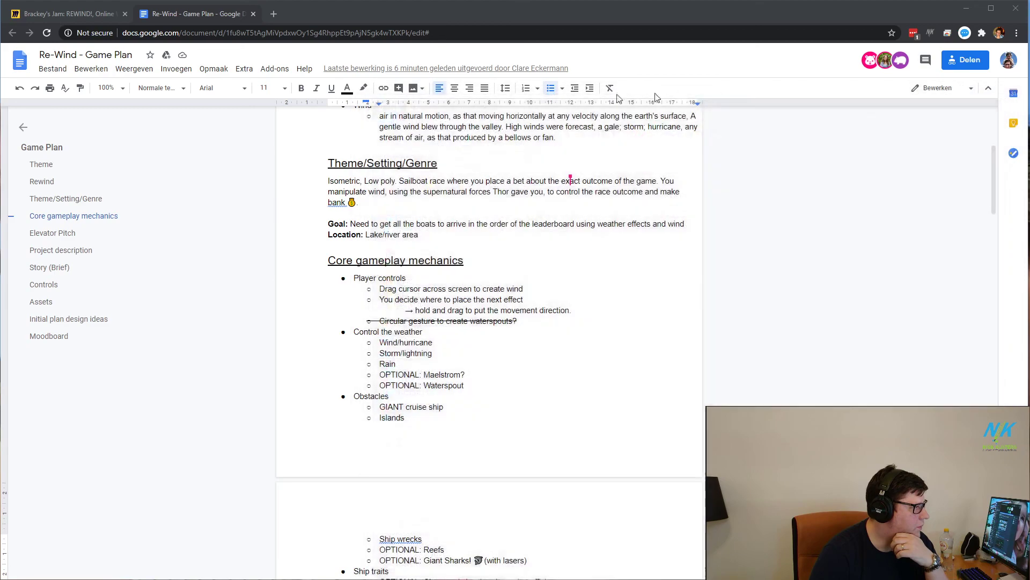
Step: Go from the Miro board to the Re-Wind - Game Plan Google Docs tab
{"action": "left_click", "coordinate": [41, 18]}
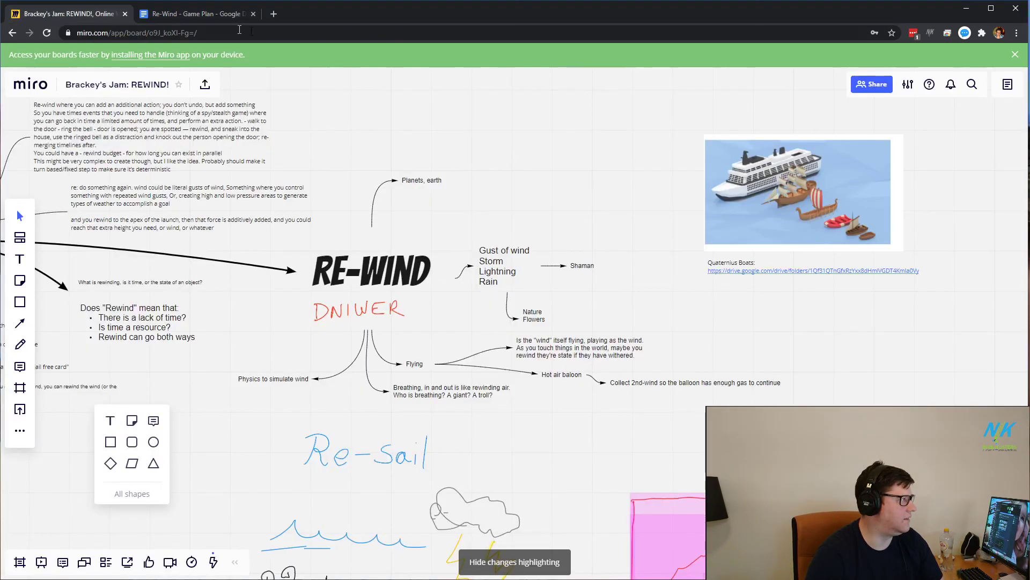
{"action": "left_click", "coordinate": [181, 16]}
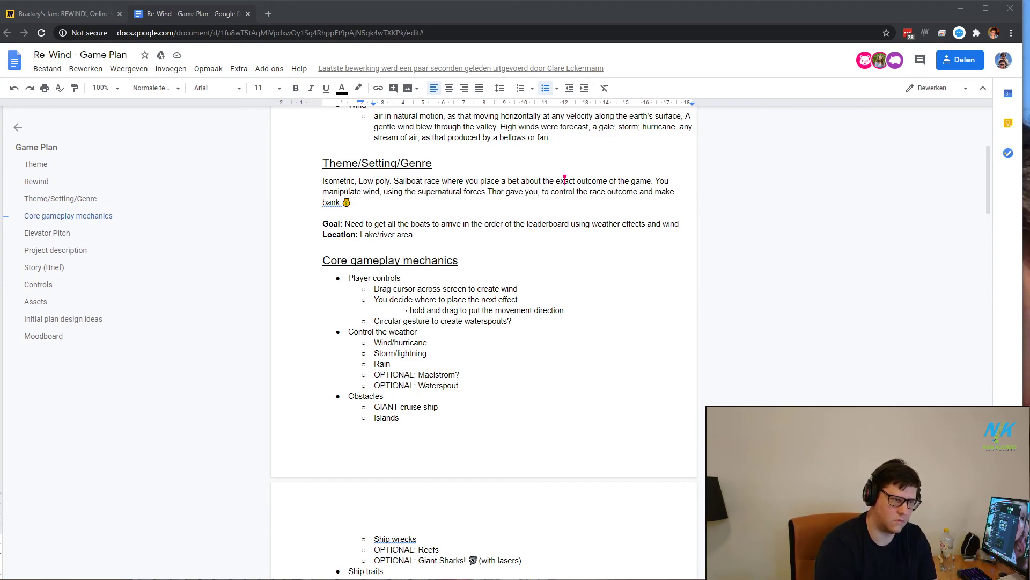
Step: Unmute the sound to level 22 and switch to the Brackey's Jam: REWIND! Miro board
{"action": "key", "text": "XF86AudioMute"}
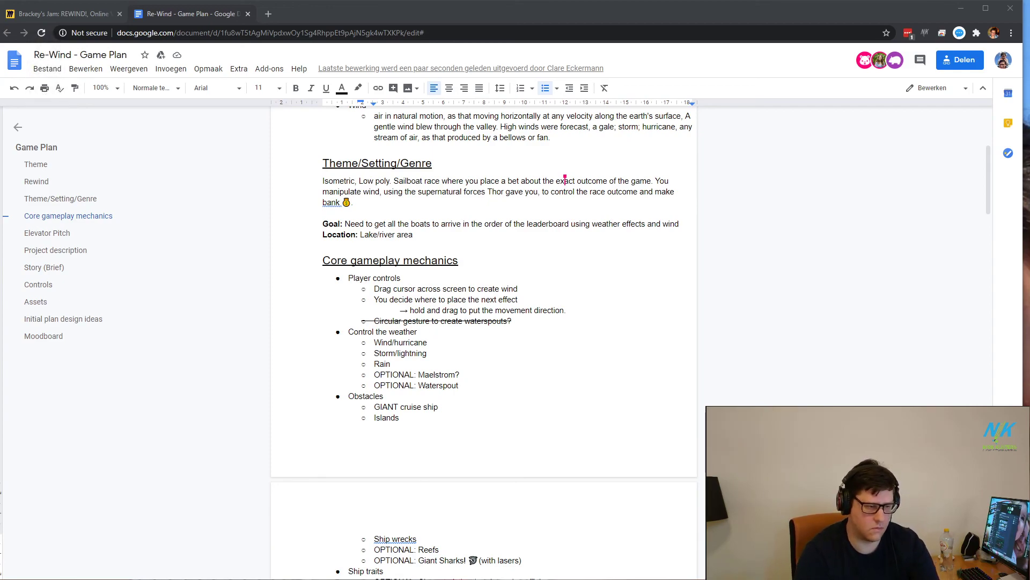
{"action": "key", "text": "XF86AudioLowerVolume"}
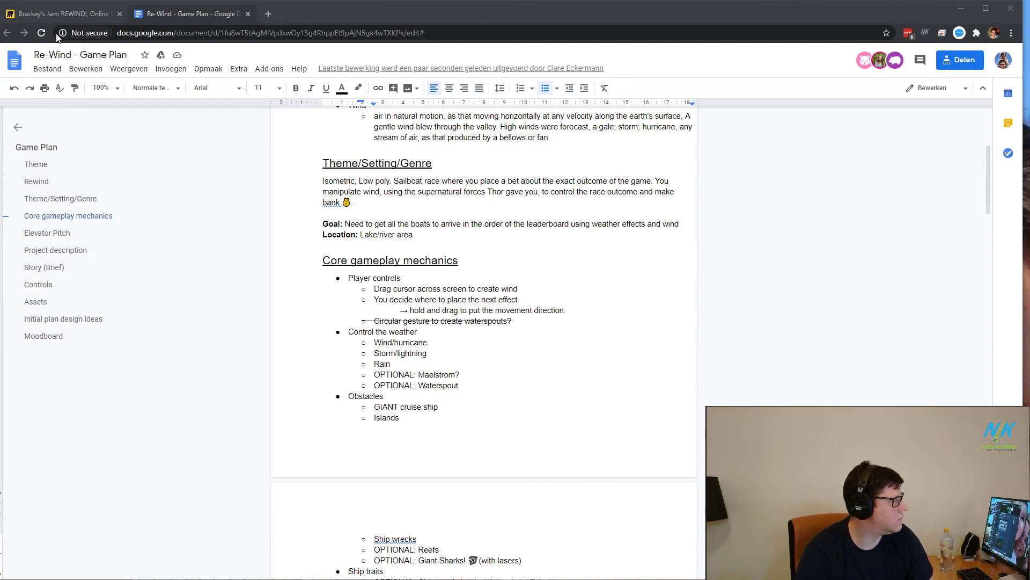
{"action": "left_click", "coordinate": [100, 14]}
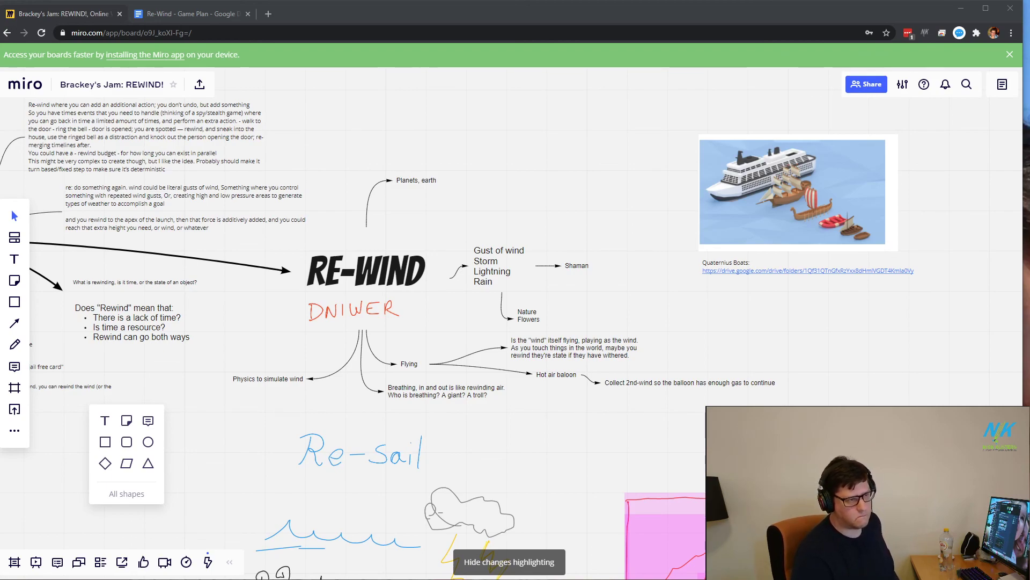
{"action": "key", "text": "alt+Tab"}
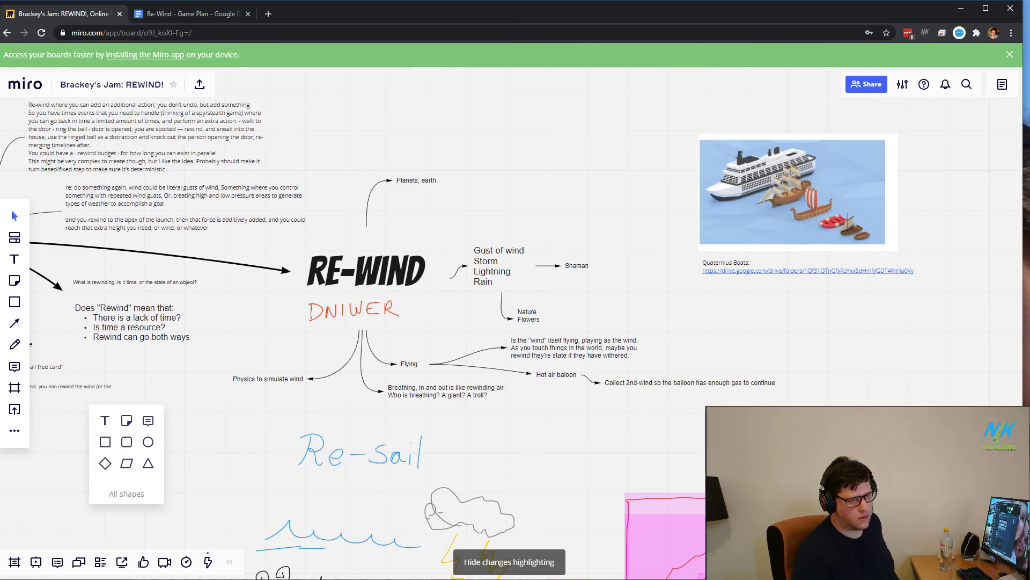